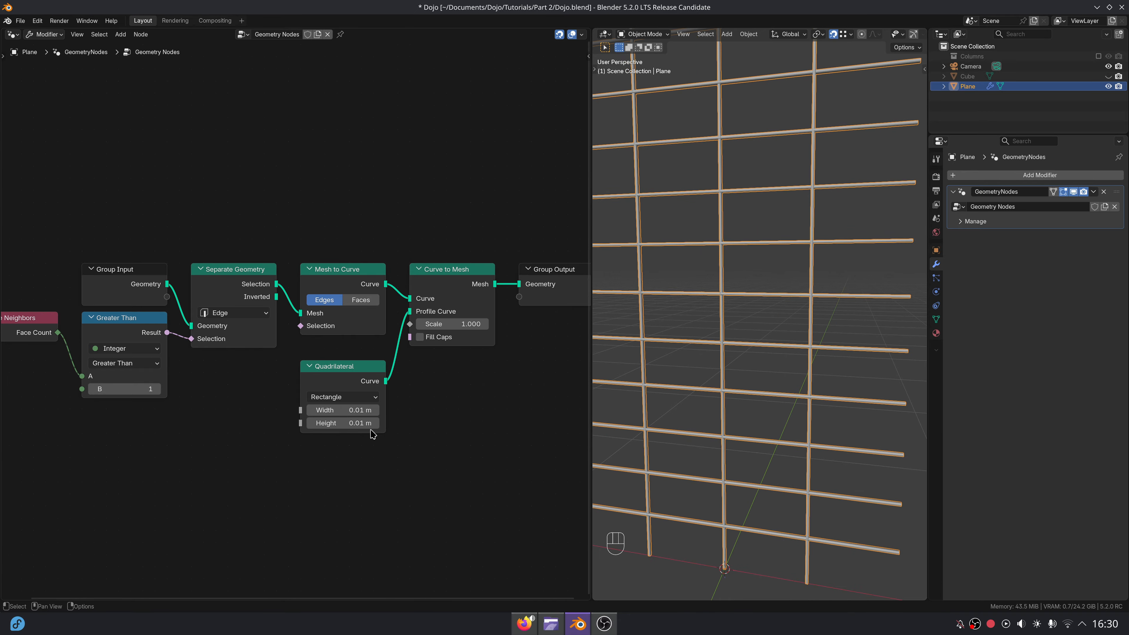
# Step: Add a Group Input node and link its empty socket to the Quadrilateral's Width and its new Width output to Height
pyautogui.scroll(-1, 372, 433)
pyautogui.scroll(2, 338, 416)
pyautogui.hotkey('shift', 'a')
pyautogui.write('i')
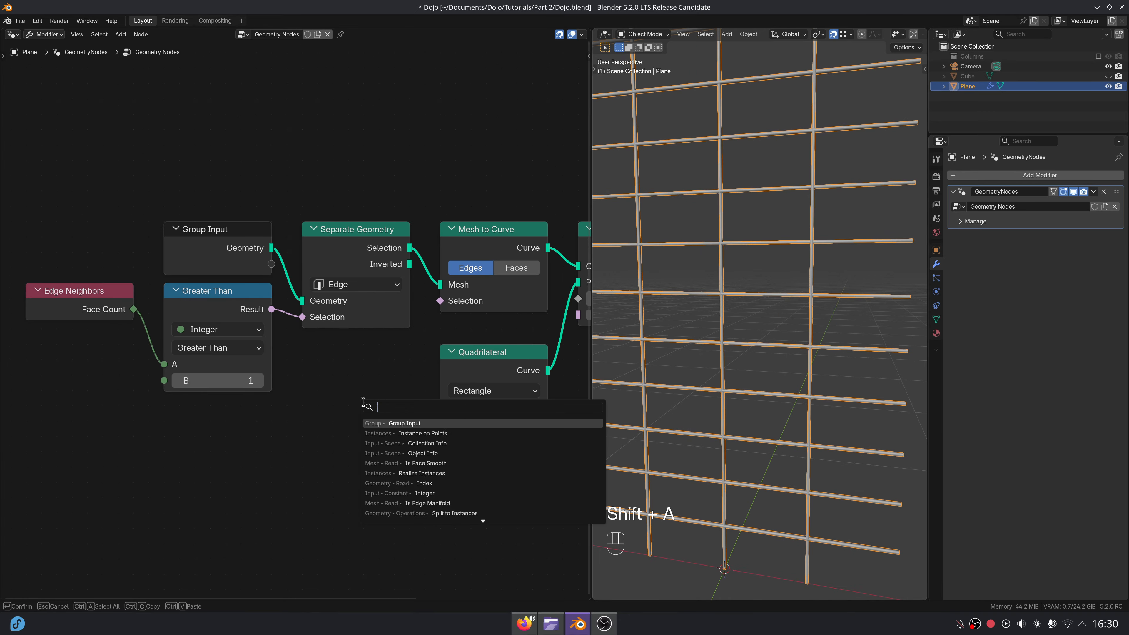
pyautogui.press('Return')
pyautogui.click(374, 381)
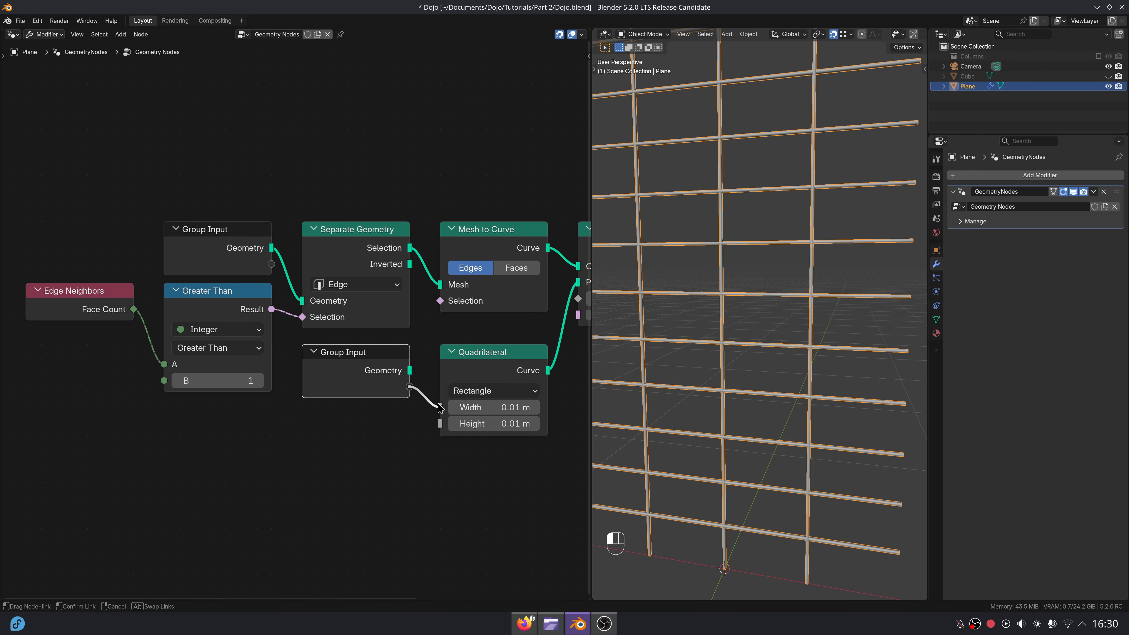
pyautogui.moveTo(440, 407); pyautogui.dragTo(440, 423)
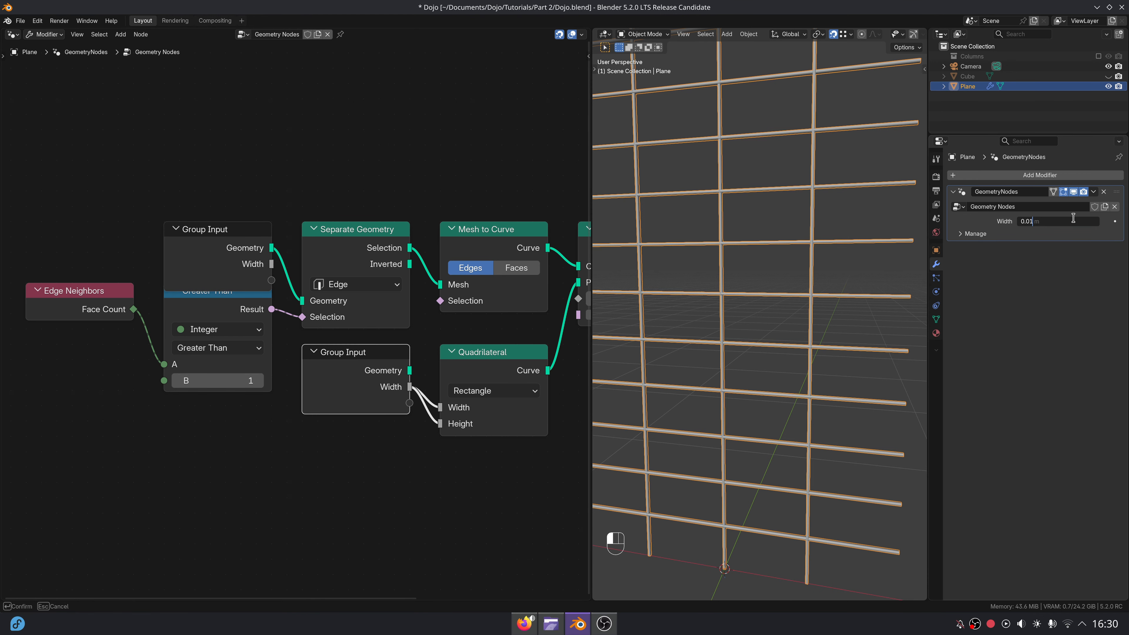
# Step: Set the modifier's Width input to 0.02 m, then deselect everything and inspect the lattice bars up close
pyautogui.press('BackSpace')
pyautogui.write('2')
pyautogui.press('Return')
pyautogui.moveTo(878, 284); pyautogui.dragTo(805, 383, button='middle')
pyautogui.hotkey('alt', 'a')
pyautogui.scroll(4, 804, 362)
pyautogui.scroll(3, 803, 351)
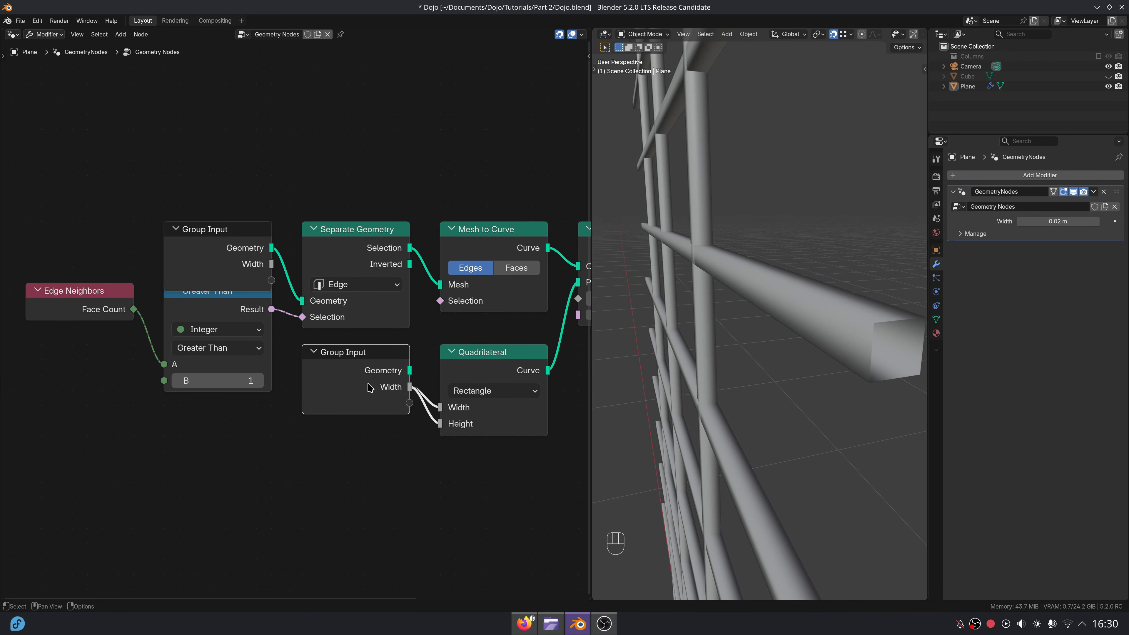
# Step: Hide the unused sockets on both Group Input nodes
pyautogui.hotkey('ctrl', 'h')
pyautogui.click(255, 276)
pyautogui.hotkey('ctrl', 'h')
pyautogui.click(378, 420)
# Step: Insert a Set Material node between Curve to Mesh and Group Output
pyautogui.scroll(-2, 481, 435)
pyautogui.moveTo(480, 435); pyautogui.dragTo(355, 410, button='middle')
pyautogui.scroll(1, 372, 407)
pyautogui.scroll(1, 355, 410)
pyautogui.hotkey('shift', 'a')
pyautogui.write('set m')
pyautogui.press('BackSpace')
pyautogui.write('n')
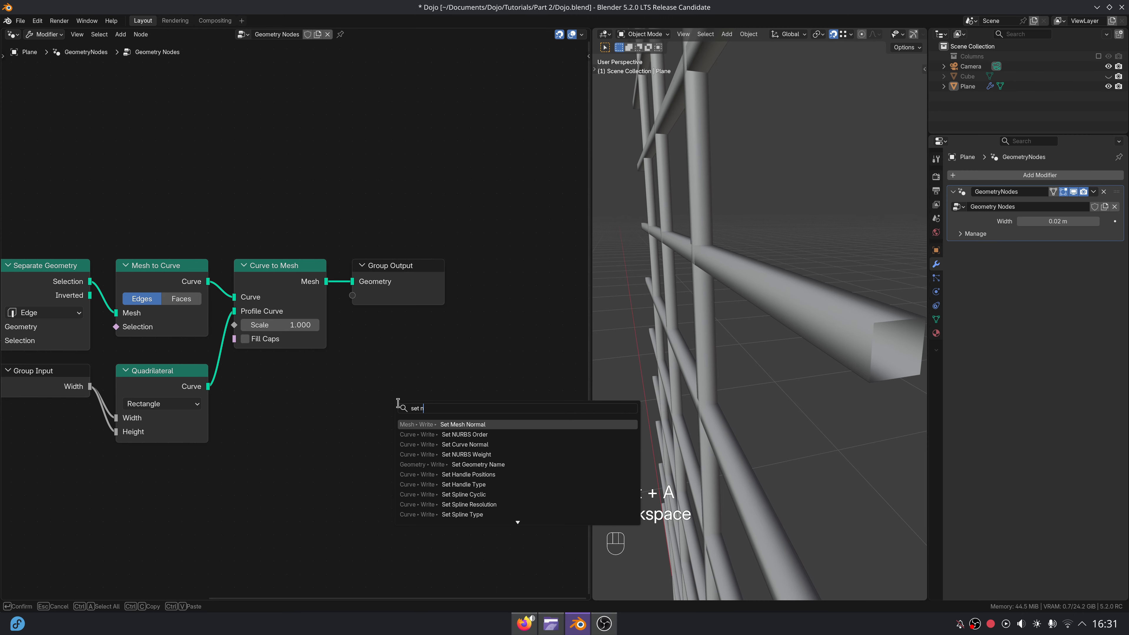
pyautogui.press('BackSpace')
pyautogui.write('mate')
pyautogui.press('Return')
pyautogui.click(332, 266)
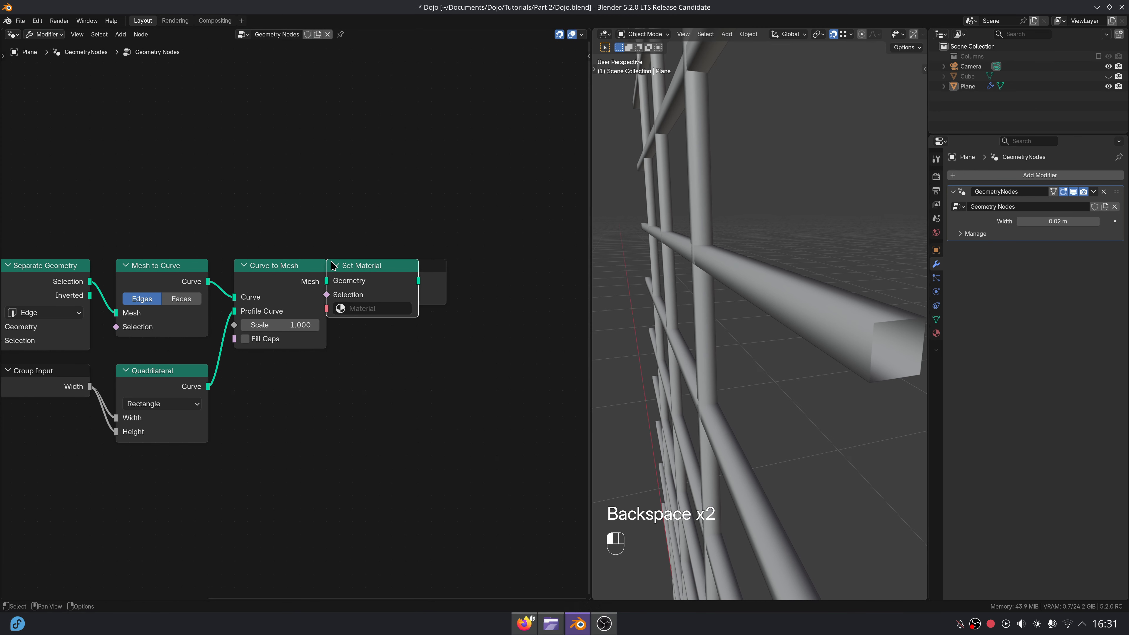
# Step: Assign the Wood material to the lattice bars in the Set Material node
pyautogui.click(385, 308)
pyautogui.click(391, 341)
pyautogui.moveTo(693, 383); pyautogui.dragTo(743, 370, button='middle')
pyautogui.scroll(-2, 743, 371)
pyautogui.scroll(-6, 295, 390)
# Step: Add another Group Input node below the Curve to Mesh node
pyautogui.moveTo(295, 391); pyautogui.dragTo(336, 366, button='middle')
pyautogui.moveTo(387, 396); pyautogui.dragTo(364, 369, button='middle')
pyautogui.scroll(3, 378, 365)
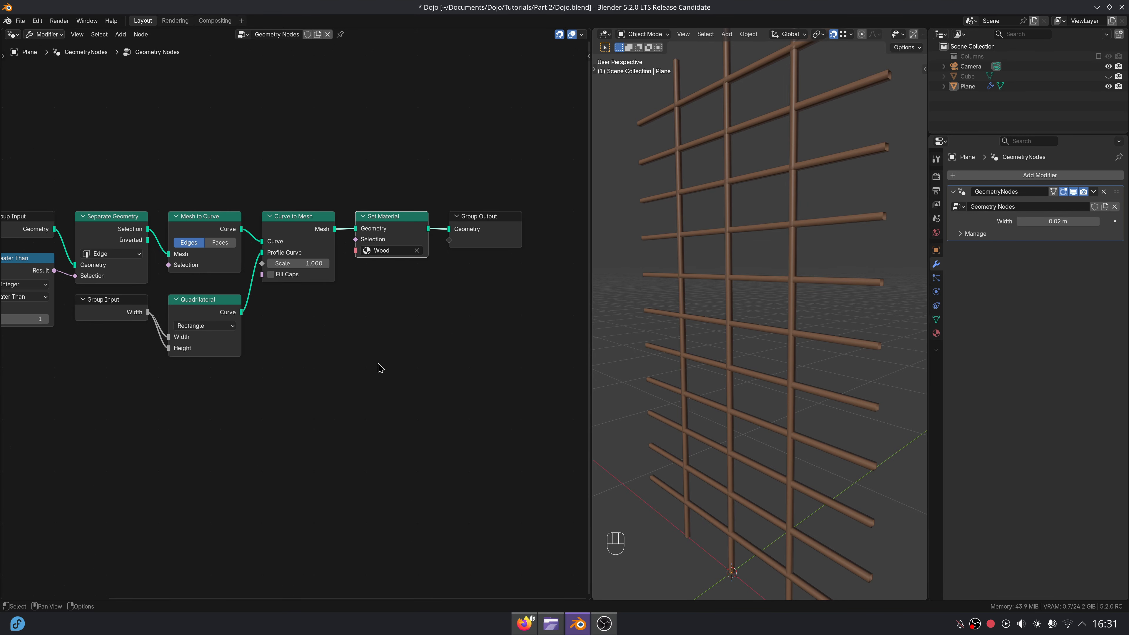
pyautogui.hotkey('shift', 'a')
pyautogui.write('inp')
pyautogui.press('Return')
pyautogui.click(289, 301)
# Step: Add a second Set Material node fed by the new Group Input's Geometry output and open its material choices
pyautogui.moveTo(357, 317); pyautogui.dragTo(291, 346, button='middle')
pyautogui.scroll(6, 291, 346)
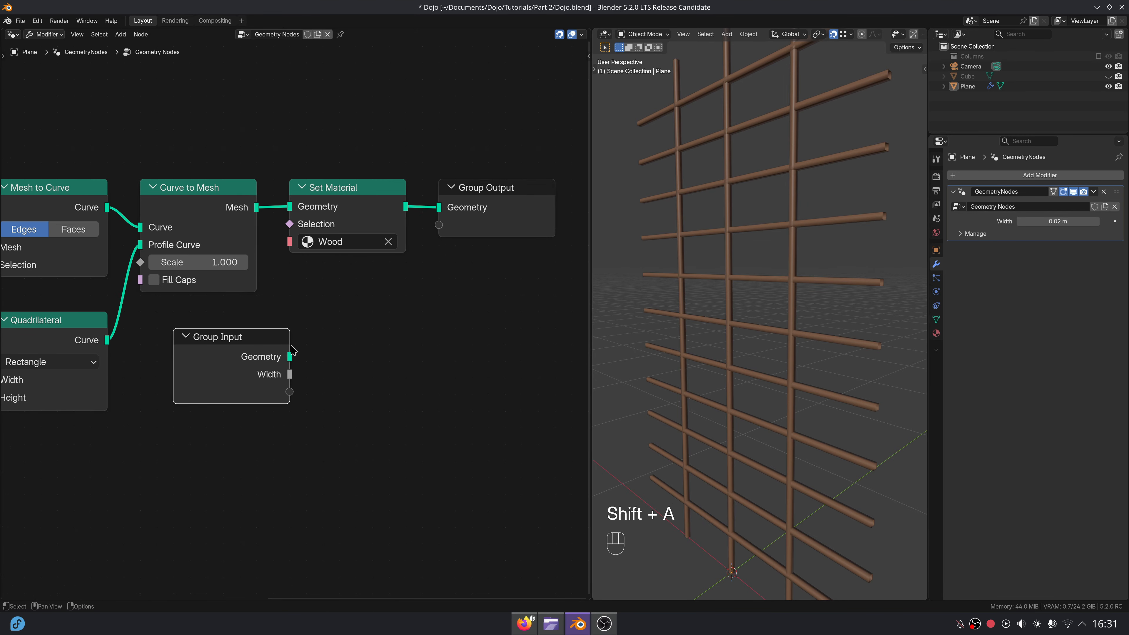
pyautogui.moveTo(335, 341); pyautogui.dragTo(337, 340)
pyautogui.write('set ma')
pyautogui.press('Return')
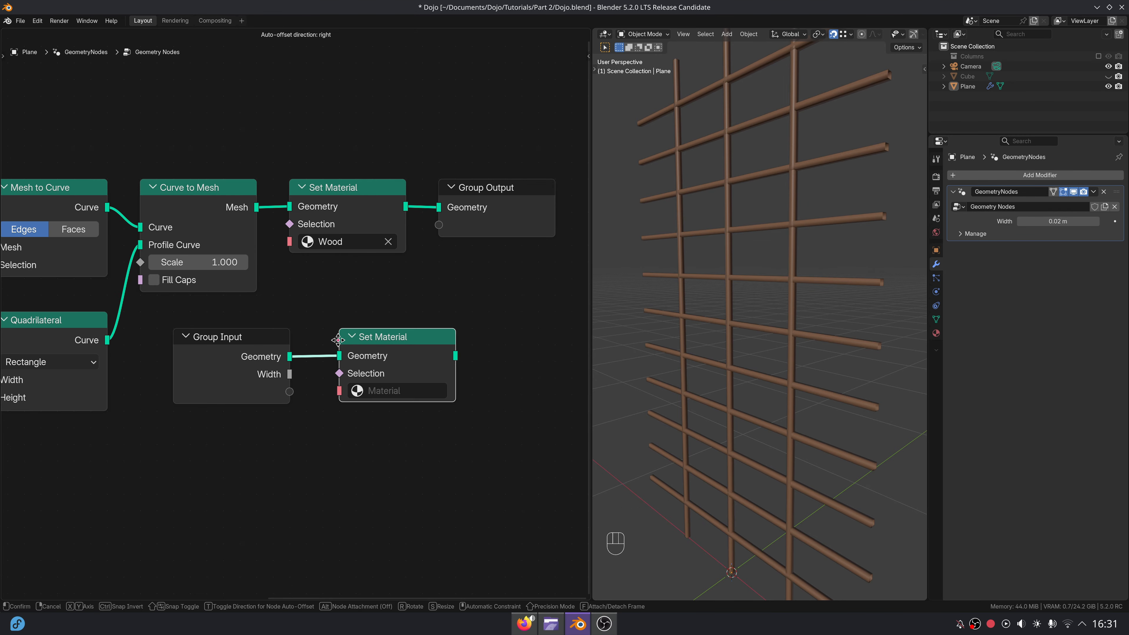
pyautogui.click(385, 398)
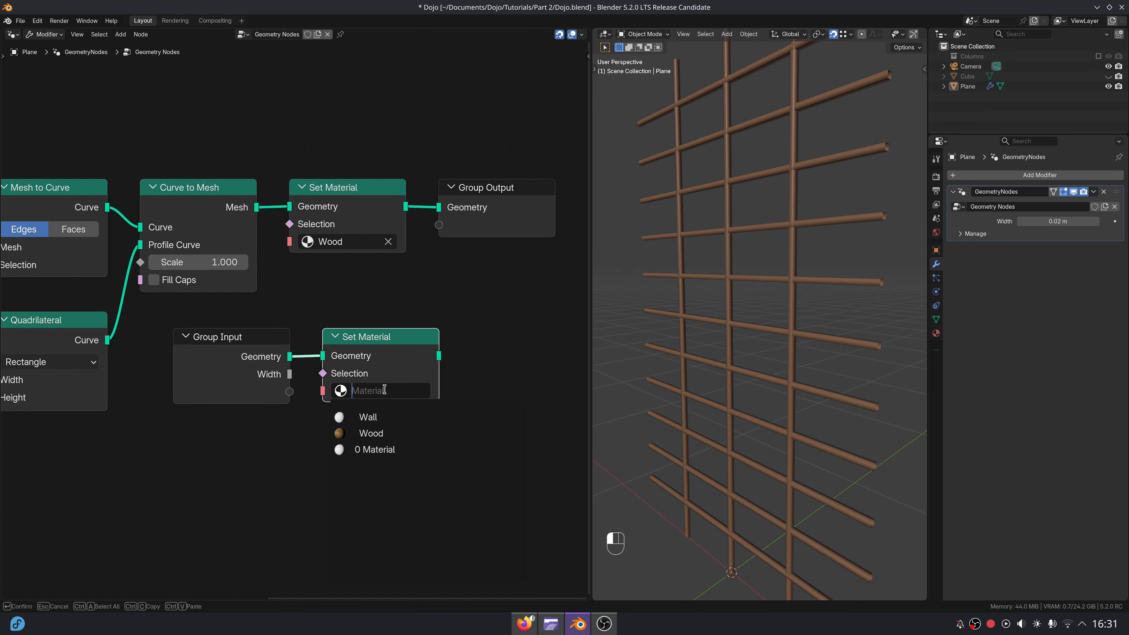
# Step: Create a new material named Paper on the plane and assign it in the second Set Material node
pyautogui.click(936, 333)
pyautogui.click(1024, 217)
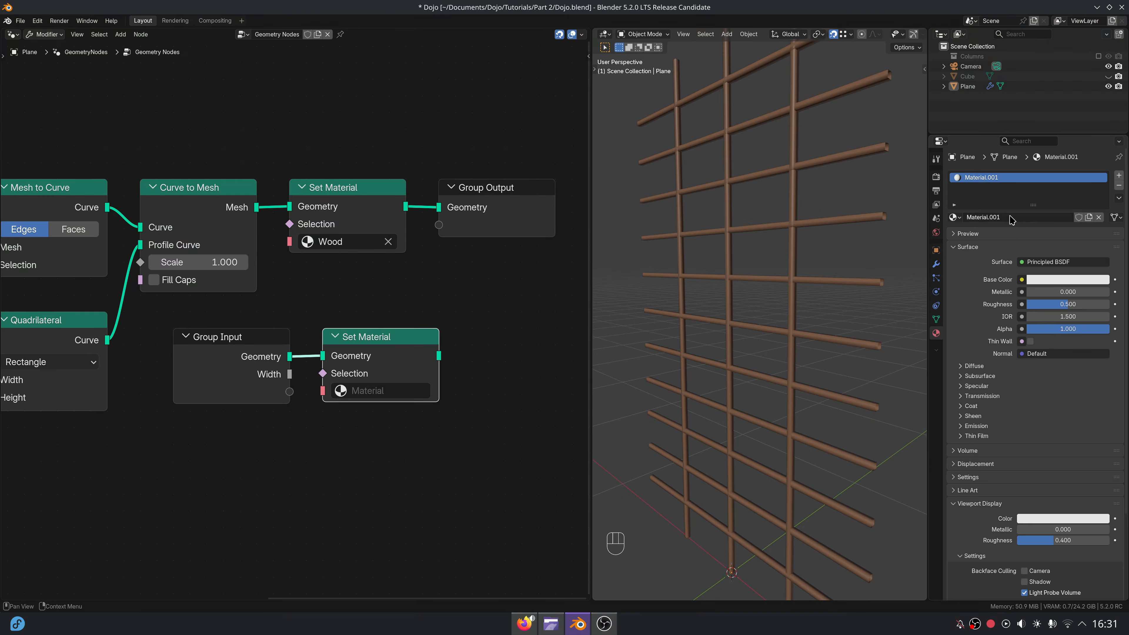
pyautogui.write('Paper')
pyautogui.press('Return')
pyautogui.click(400, 391)
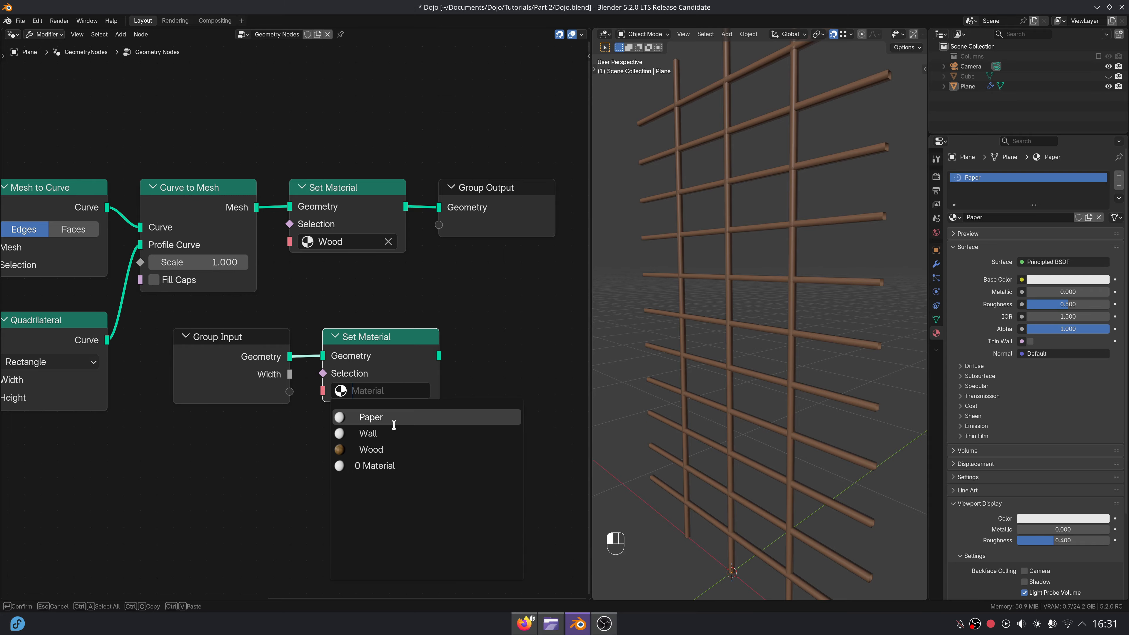
pyautogui.click(373, 415)
# Step: Insert a Join Geometry node before Group Output and link the Paper Set Material node into it
pyautogui.hotkey('shift', 'a')
pyautogui.write('join')
pyautogui.press('Return')
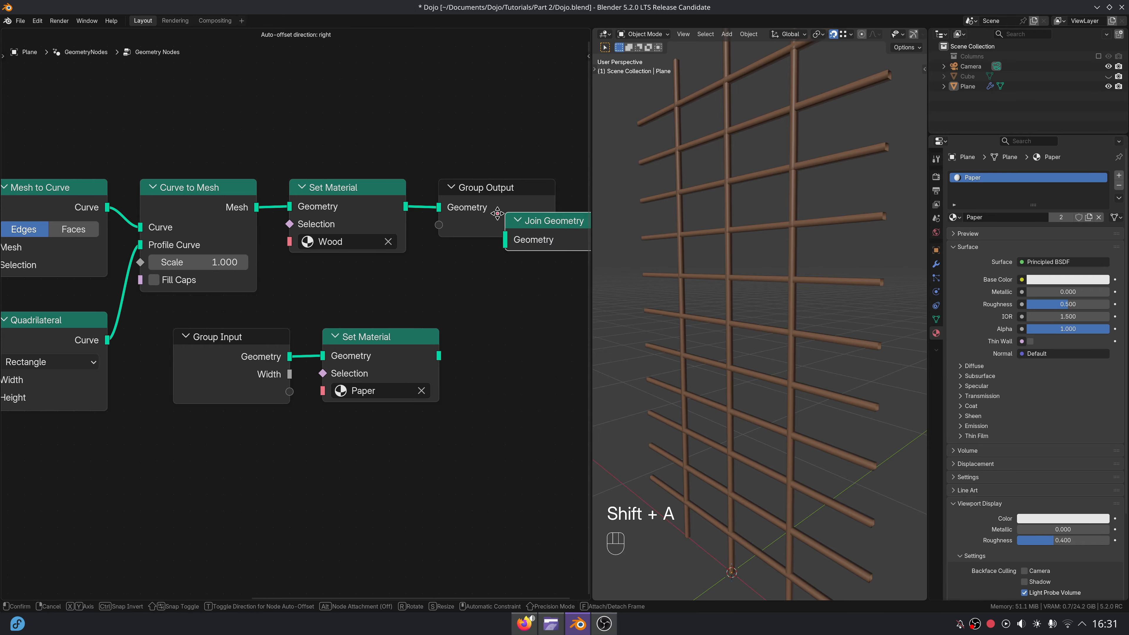
pyautogui.click(493, 200)
pyautogui.moveTo(439, 211); pyautogui.dragTo(440, 211)
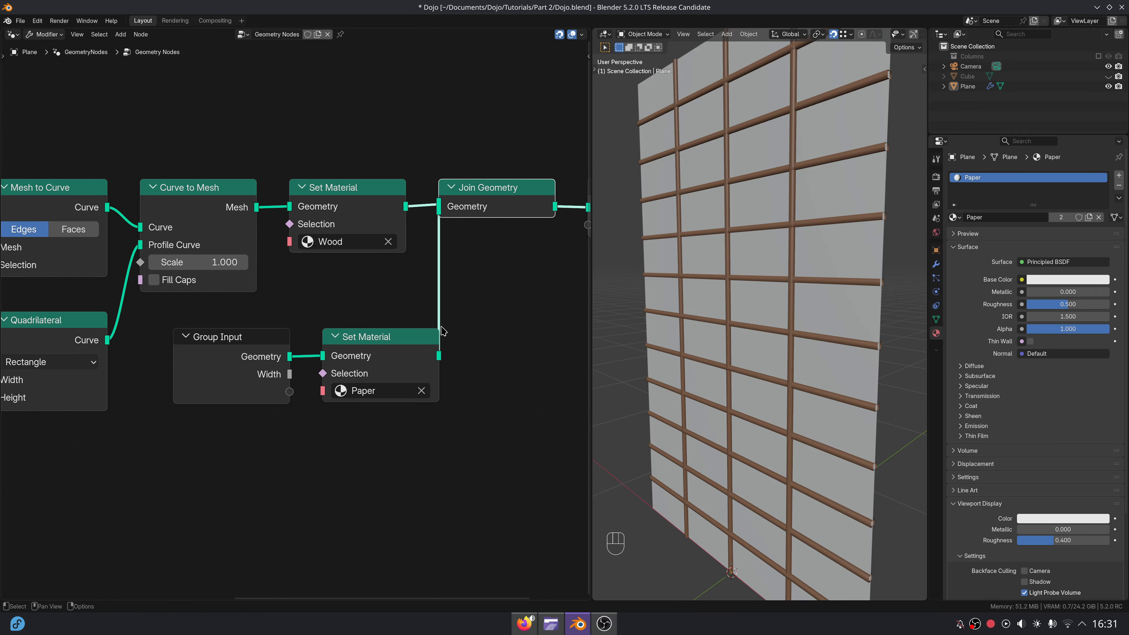
# Step: Hide the unused sockets on the Paper branch's Group Input and align that branch under the Wood branch
pyautogui.scroll(-3, 693, 331)
pyautogui.moveTo(693, 331); pyautogui.dragTo(740, 338, button='middle')
pyautogui.click(250, 345)
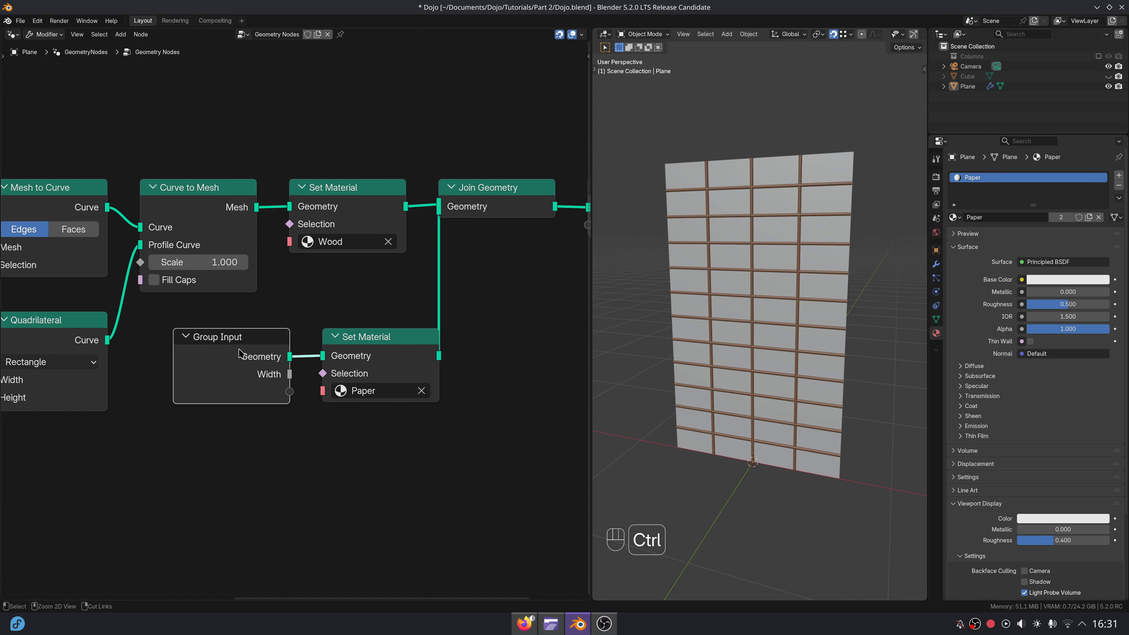
pyautogui.hotkey('ctrl', 'h')
pyautogui.keyDown('shift'); pyautogui.click(393, 344); pyautogui.keyUp('shift')
pyautogui.press('g')
pyautogui.click(360, 327)
pyautogui.click(402, 436)
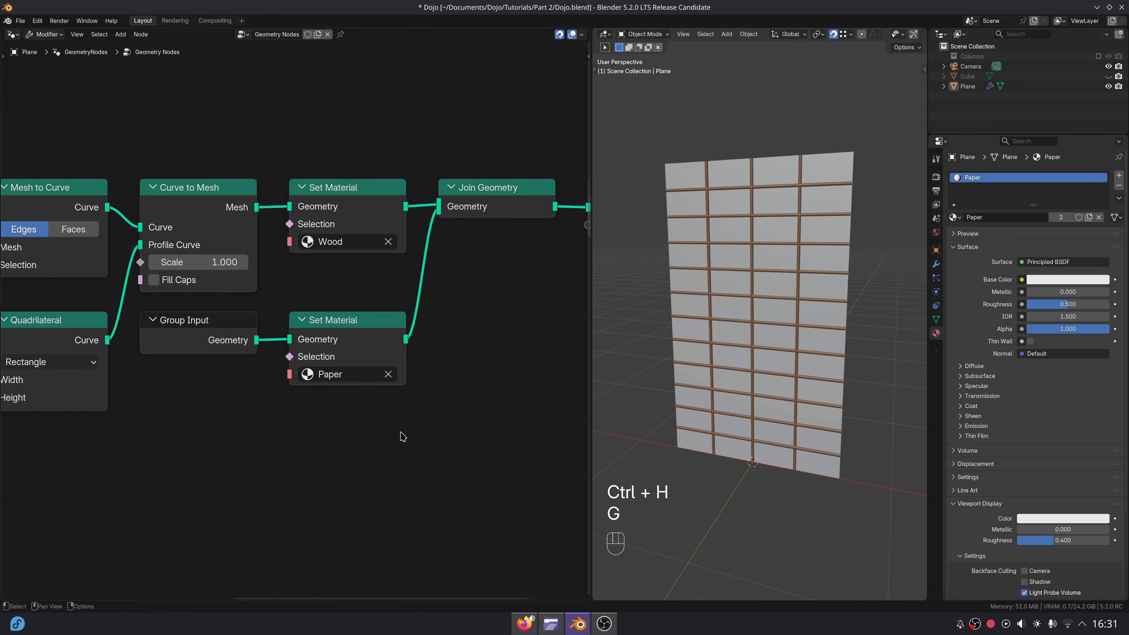
# Step: Add a second Mesh to Curve node below the Quadrilateral, fed by Separate Geometry's Inverted output
pyautogui.moveTo(279, 447); pyautogui.dragTo(397, 370, button='middle')
pyautogui.moveTo(249, 379); pyautogui.dragTo(316, 376, button='middle')
pyautogui.scroll(-3, 375, 373)
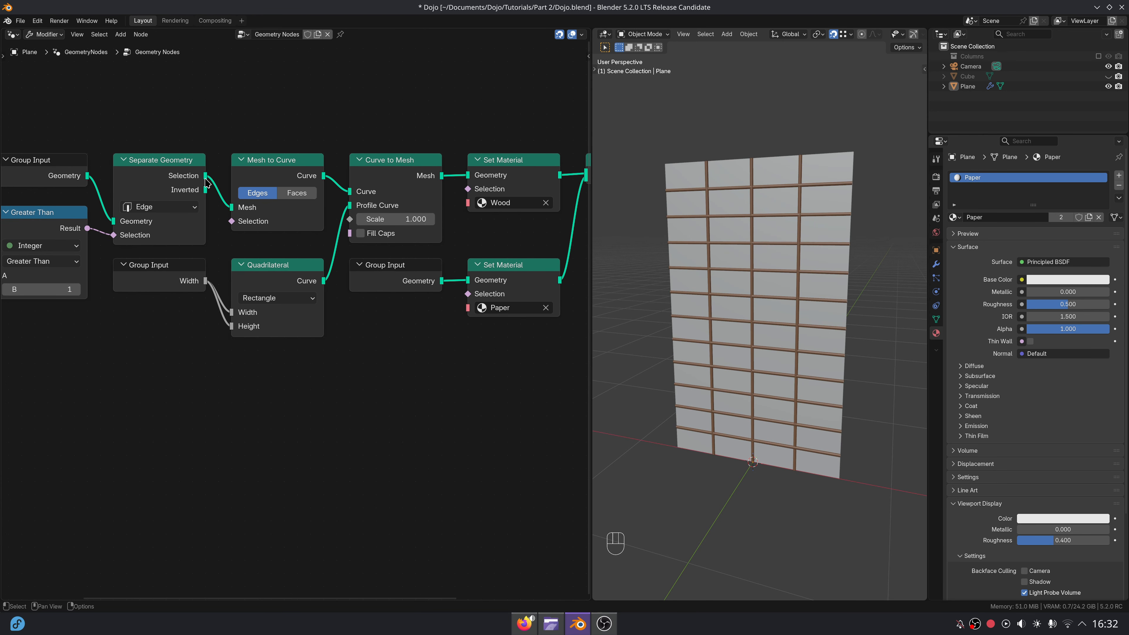
pyautogui.moveTo(292, 379); pyautogui.dragTo(292, 379)
pyautogui.write('mesh to c')
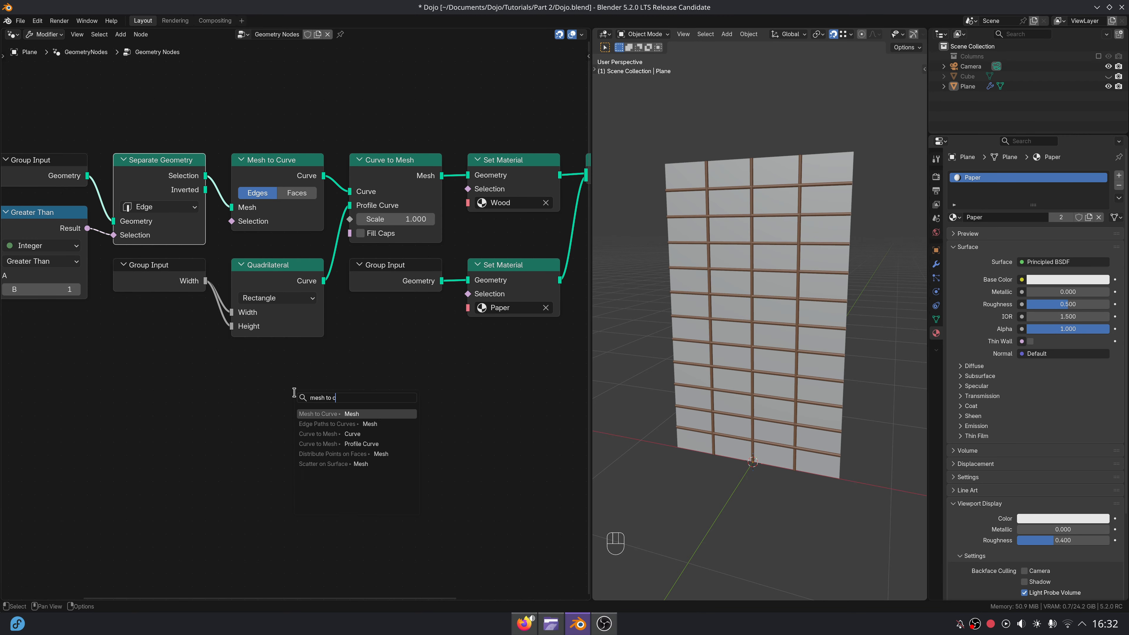
pyautogui.press('Return')
pyautogui.click(229, 379)
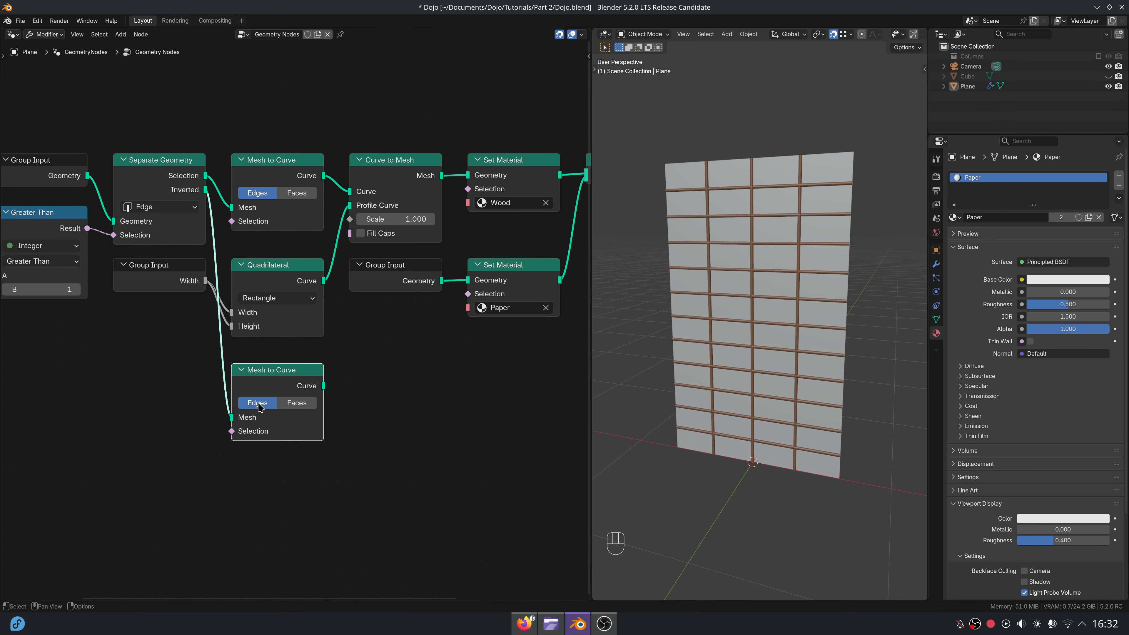
# Step: Add a second Curve to Mesh node and feed its Curve input from the lower Mesh to Curve node
pyautogui.moveTo(265, 446); pyautogui.dragTo(313, 420, button='middle')
pyautogui.scroll(1, 313, 420)
pyautogui.hotkey('shift', 'a')
pyautogui.write('curve to me')
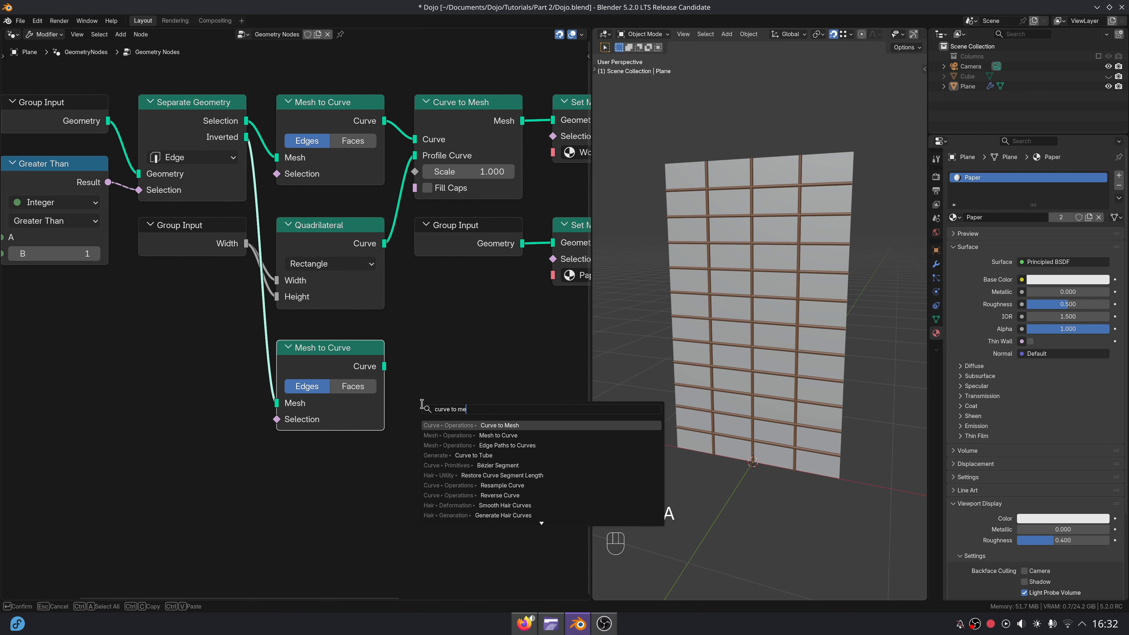
pyautogui.press('Return')
pyautogui.click(423, 350)
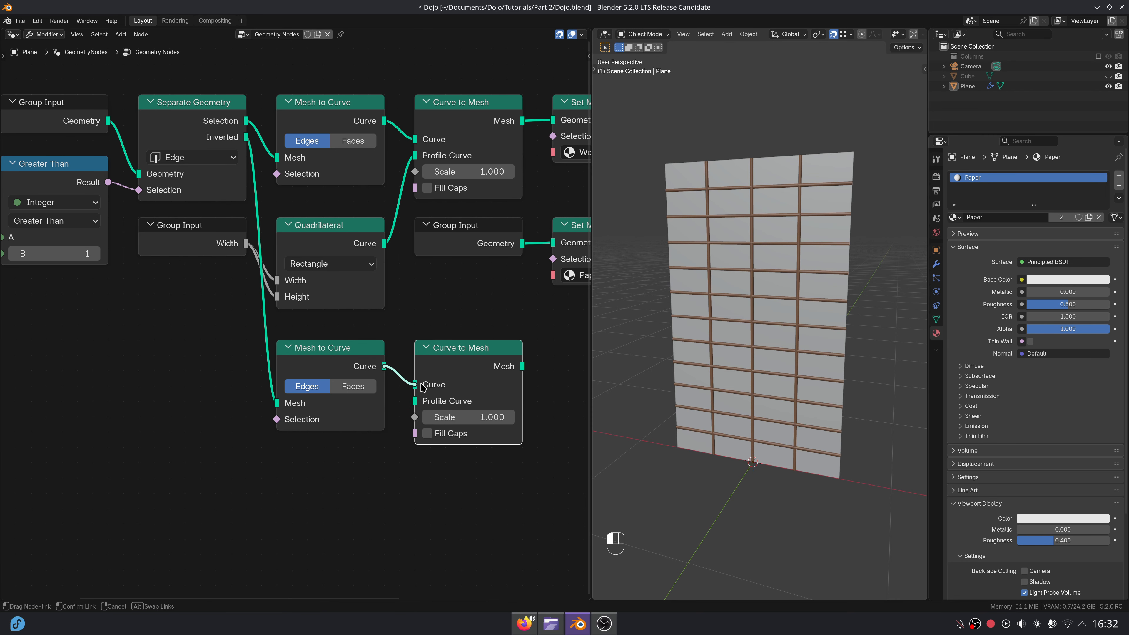
# Step: Preview the lower Curve to Mesh output in the viewport through a Viewer node
pyautogui.scroll(-1, 398, 368)
pyautogui.moveTo(473, 376); pyautogui.dragTo(381, 383, button='middle')
pyautogui.keyDown('ctrl'); pyautogui.keyDown('shift'); pyautogui.click(396, 369); pyautogui.keyUp('shift'); pyautogui.keyUp('ctrl')
pyautogui.click(673, 278)
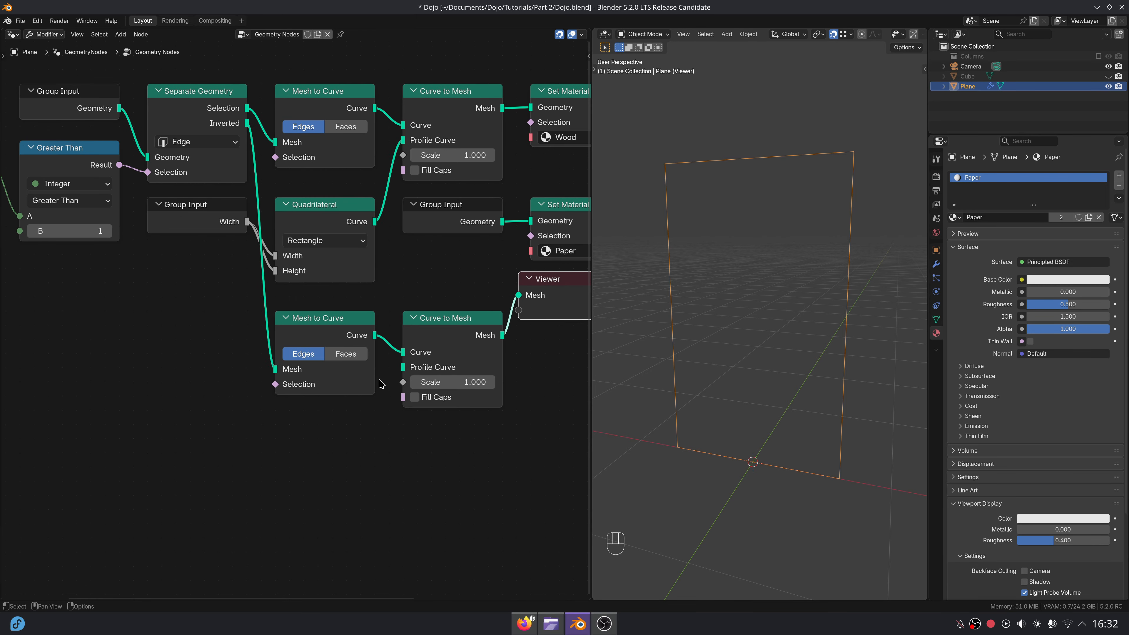
# Step: Duplicate the Quadrilateral node below the lower Mesh to Curve and link it to the lower Curve to Mesh's Profile Curve
pyautogui.hotkey('shift', 'd')
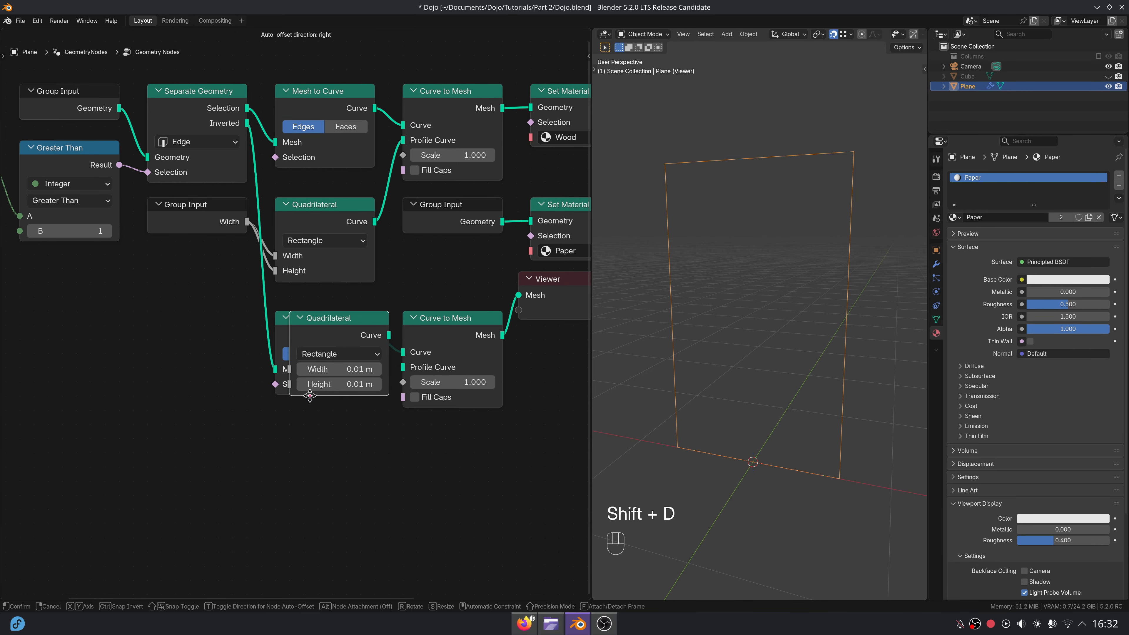
pyautogui.click(368, 444)
pyautogui.moveTo(406, 372); pyautogui.dragTo(404, 369)
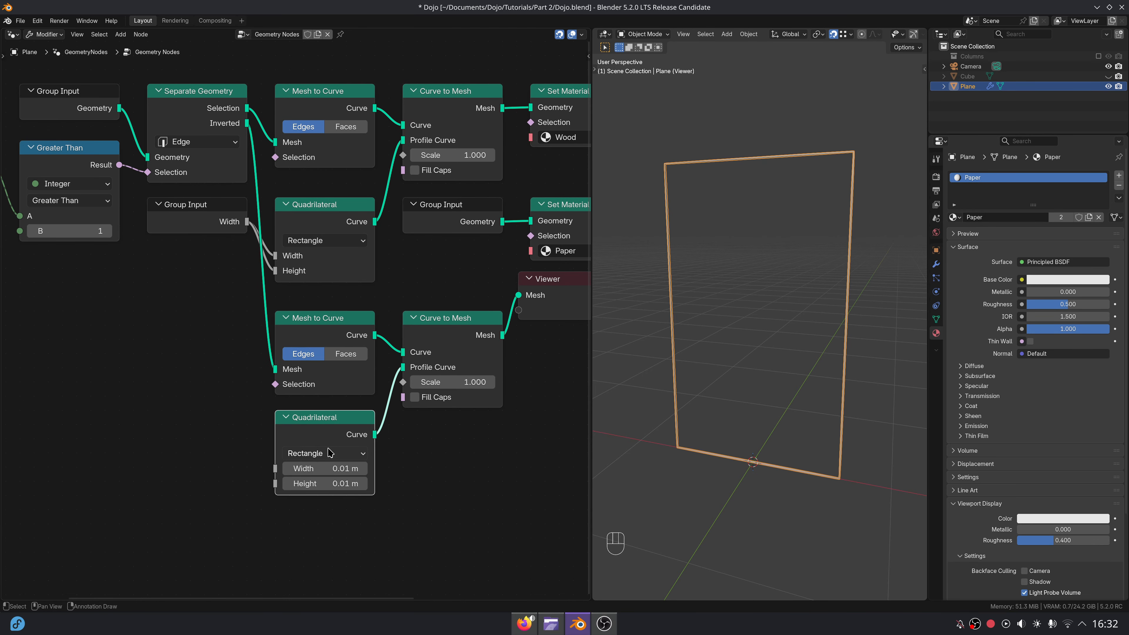
# Step: Add a Group Input node and link a new input socket to the lower Quadrilateral's Width and Height
pyautogui.moveTo(350, 453); pyautogui.dragTo(401, 452, button='middle')
pyautogui.hotkey('shift', 'a')
pyautogui.write('inpu')
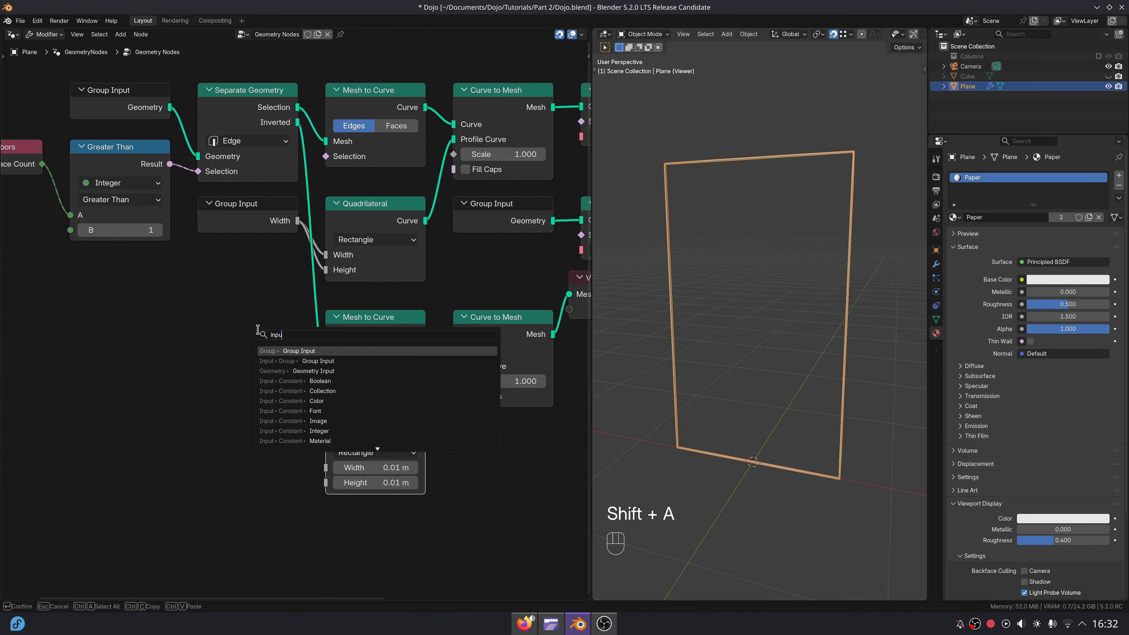
pyautogui.press('Return')
pyautogui.click(204, 421)
pyautogui.moveTo(301, 466); pyautogui.dragTo(314, 469)
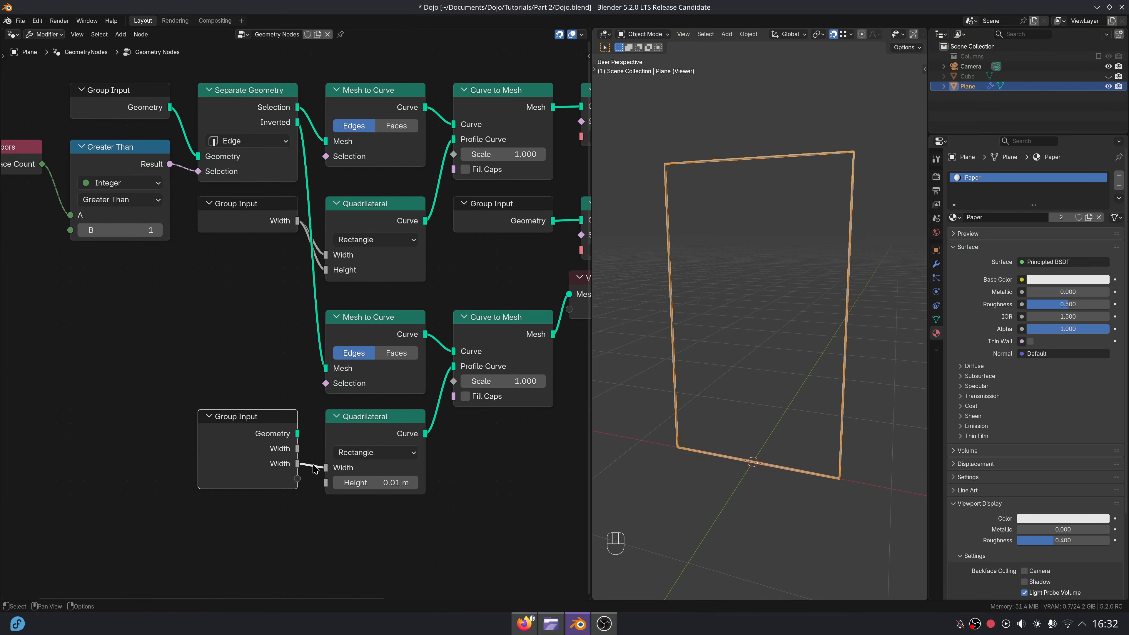
# Step: Rename the second Width group socket to Border Width
pyautogui.press('n')
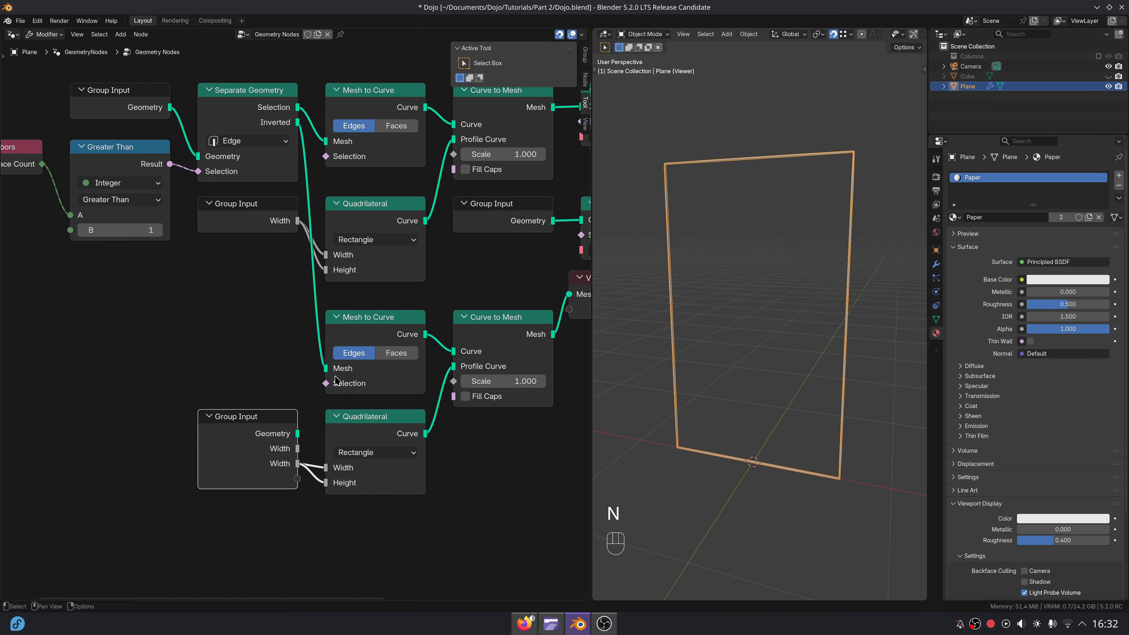
pyautogui.moveTo(335, 378); pyautogui.dragTo(208, 365, button='middle')
pyautogui.scroll(-5, 208, 344)
pyautogui.click(584, 63)
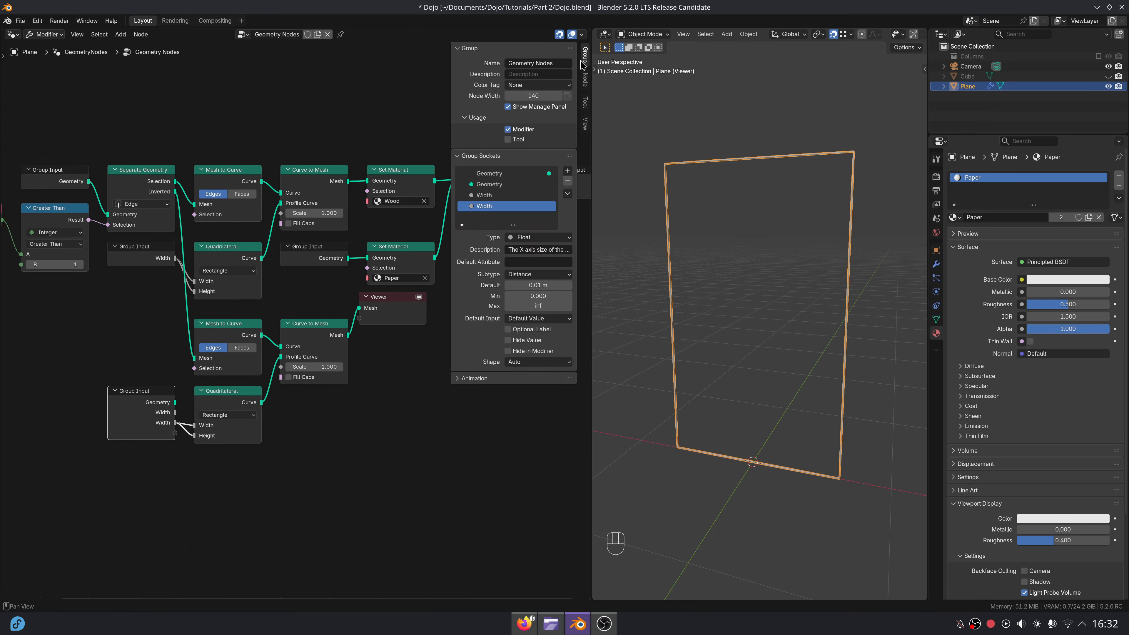
pyautogui.doubleClick(483, 206)
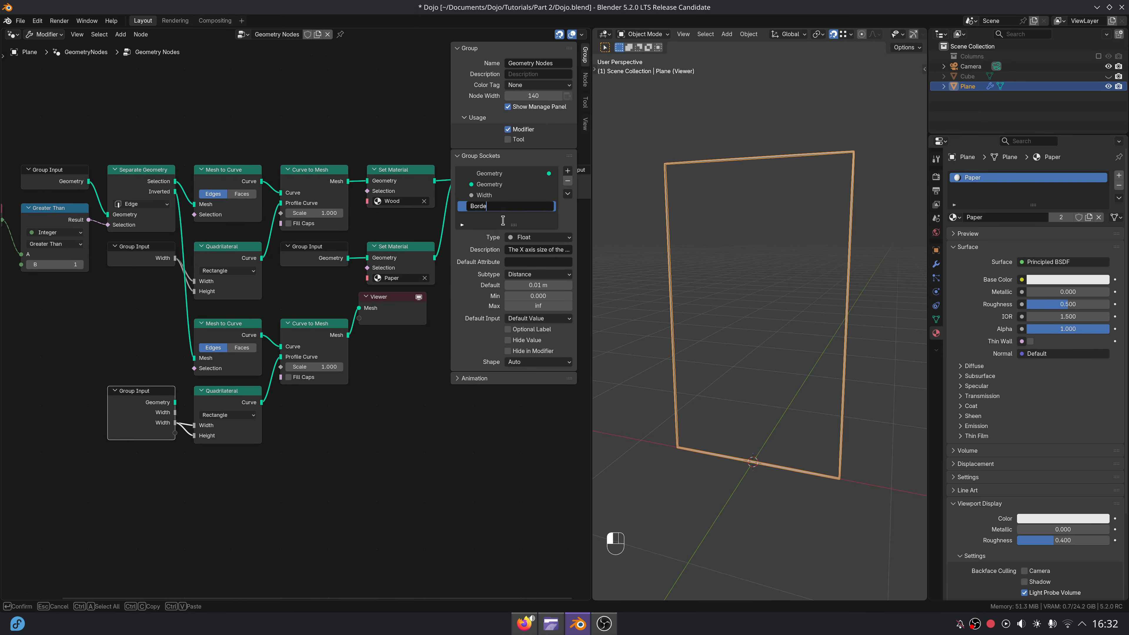
pyautogui.write('Border Width')
pyautogui.press('Return')
pyautogui.press('n')
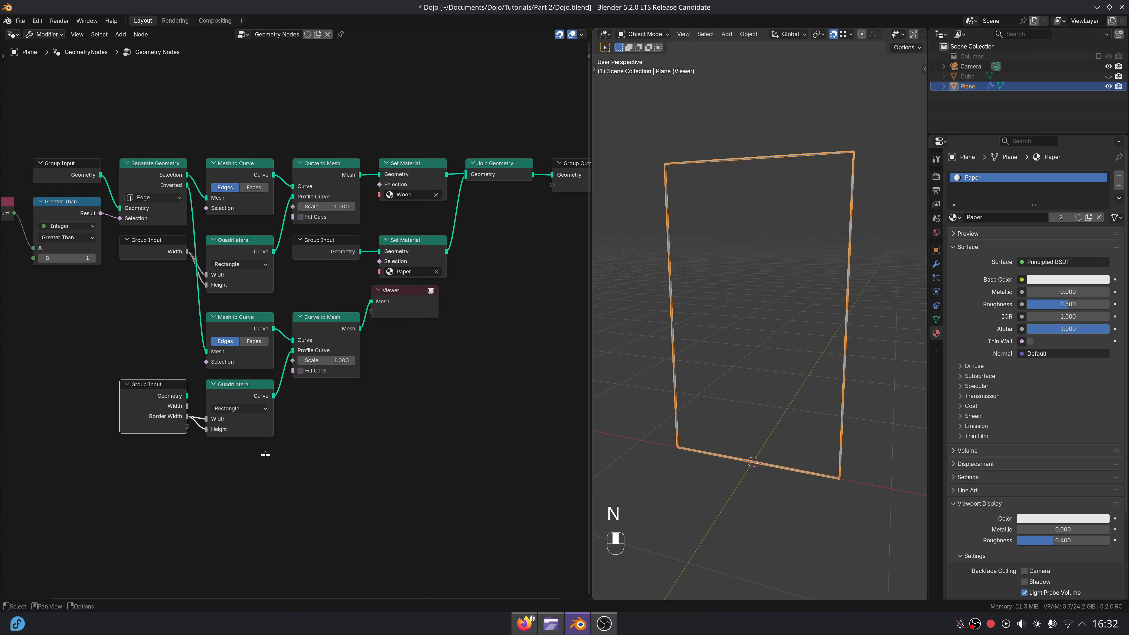
# Step: Hide the unused sockets on the Border Width Group Input and display the plane's modifier settings
pyautogui.hotkey('ctrl', 'h')
pyautogui.scroll(2, 296, 321)
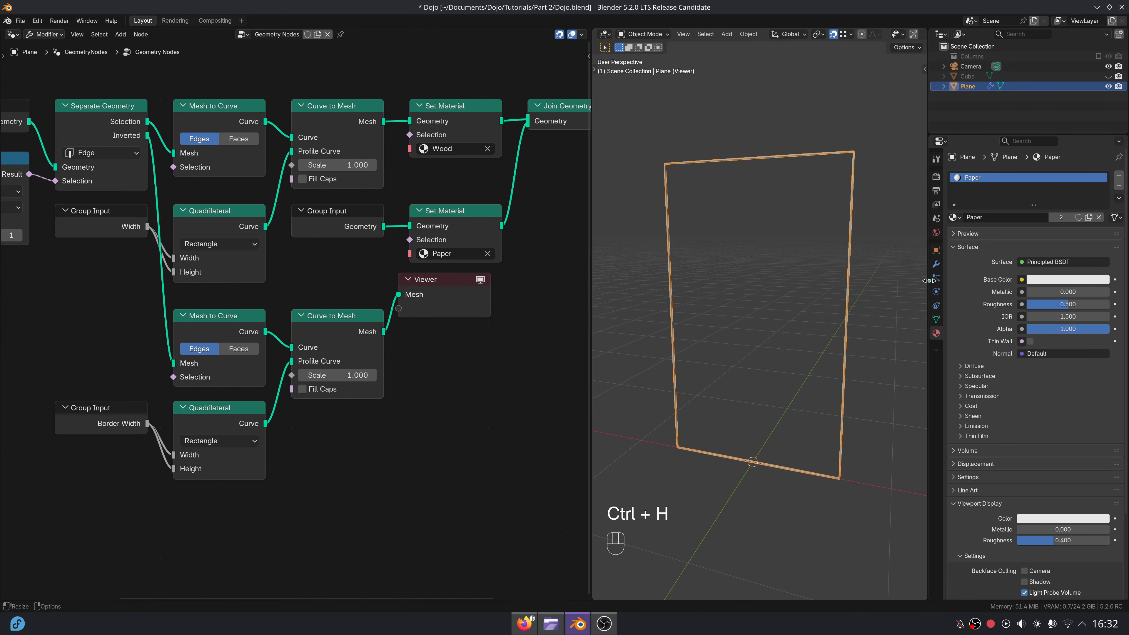
pyautogui.click(936, 264)
# Step: Insert a Set Material node between the lower Curve to Mesh and the Viewer and assign the Wood material
pyautogui.moveTo(560, 321); pyautogui.dragTo(519, 335, button='middle')
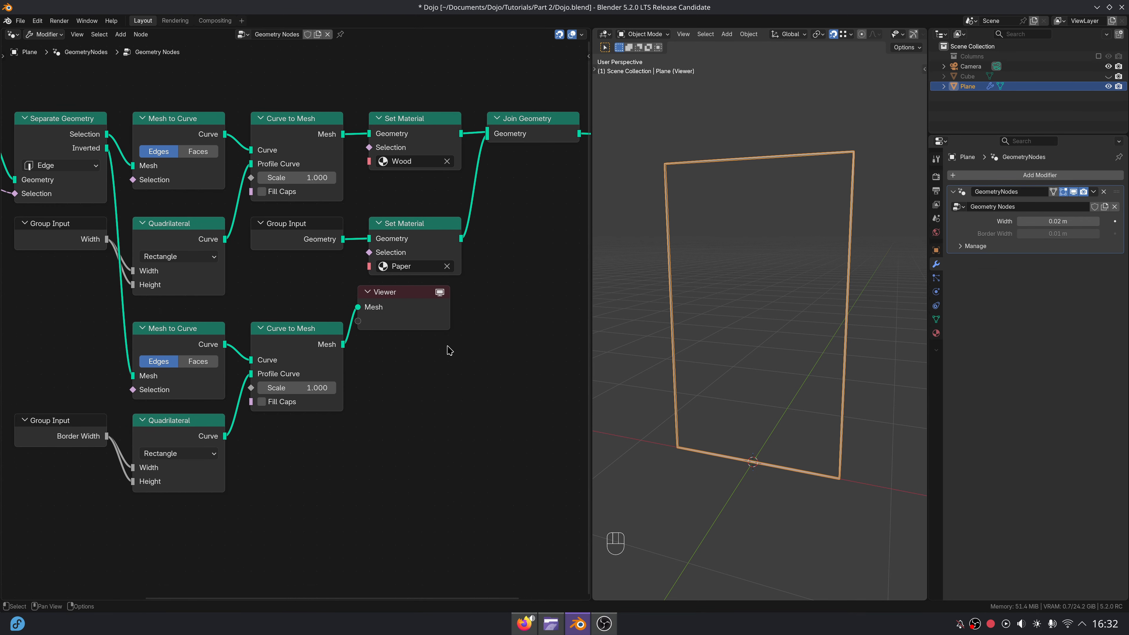
pyautogui.moveTo(418, 329); pyautogui.dragTo(534, 339)
pyautogui.hotkey('shift', 'a')
pyautogui.write('set ma')
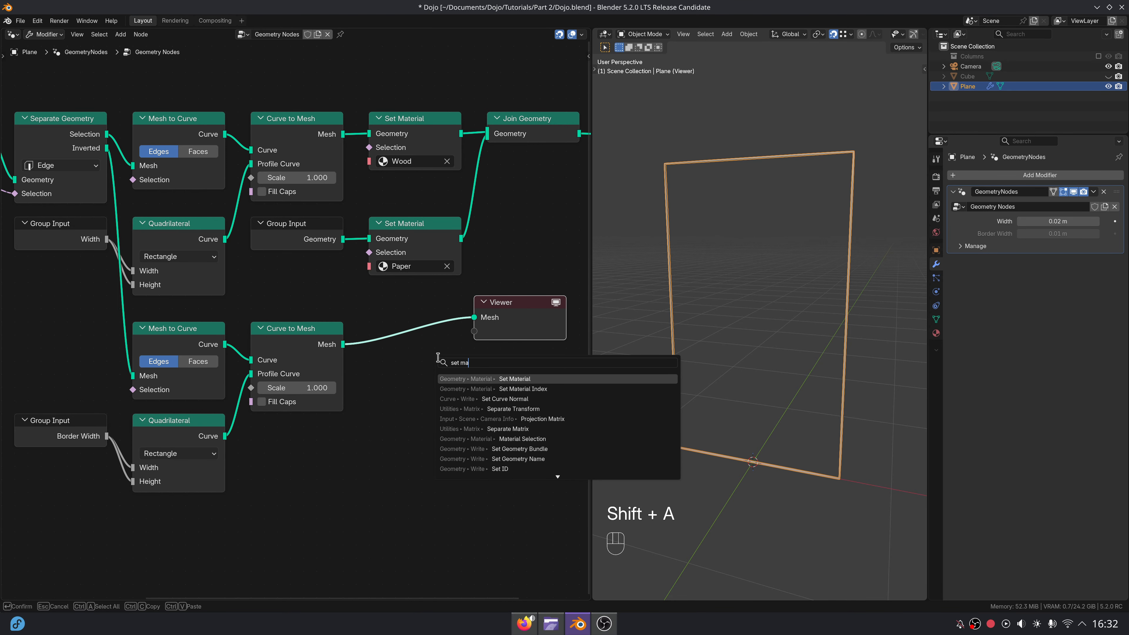
pyautogui.press('Return')
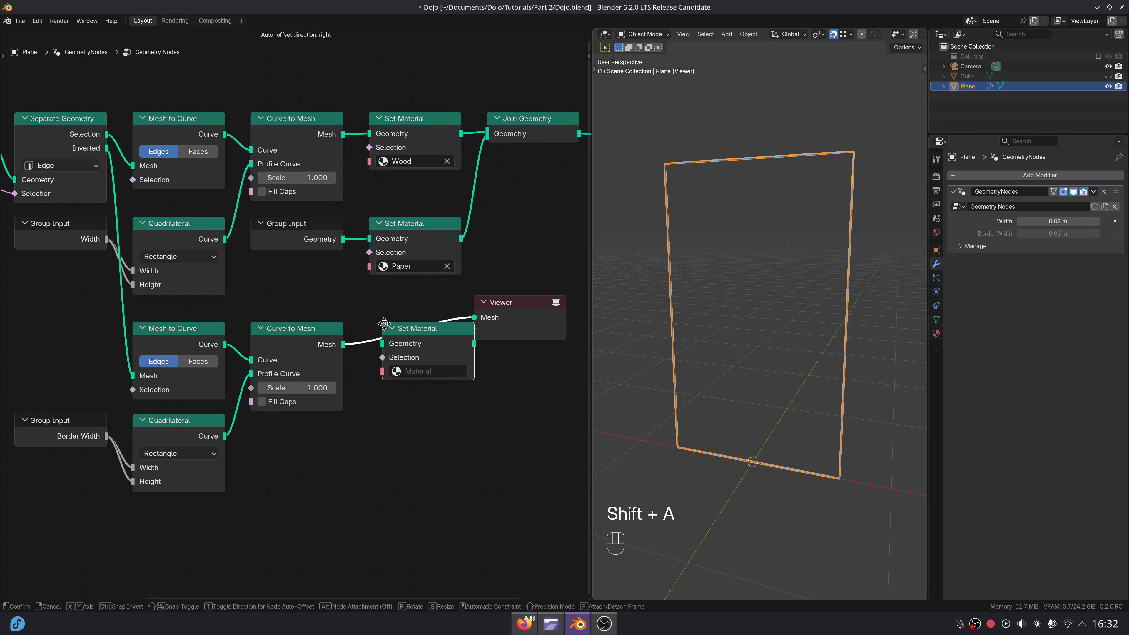
pyautogui.click(393, 338)
pyautogui.click(418, 375)
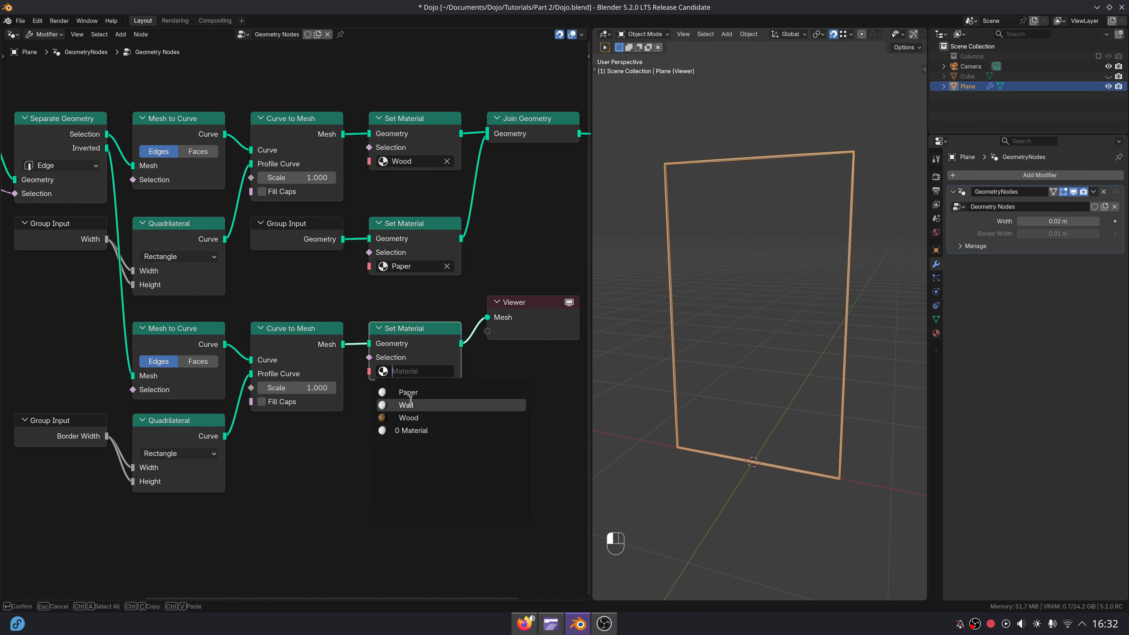
pyautogui.click(424, 413)
# Step: Link the lower Set Material's Geometry output to Join Geometry and delete the Viewer node
pyautogui.moveTo(475, 407); pyautogui.dragTo(380, 412, button='middle')
pyautogui.moveTo(446, 349); pyautogui.dragTo(420, 360, button='middle')
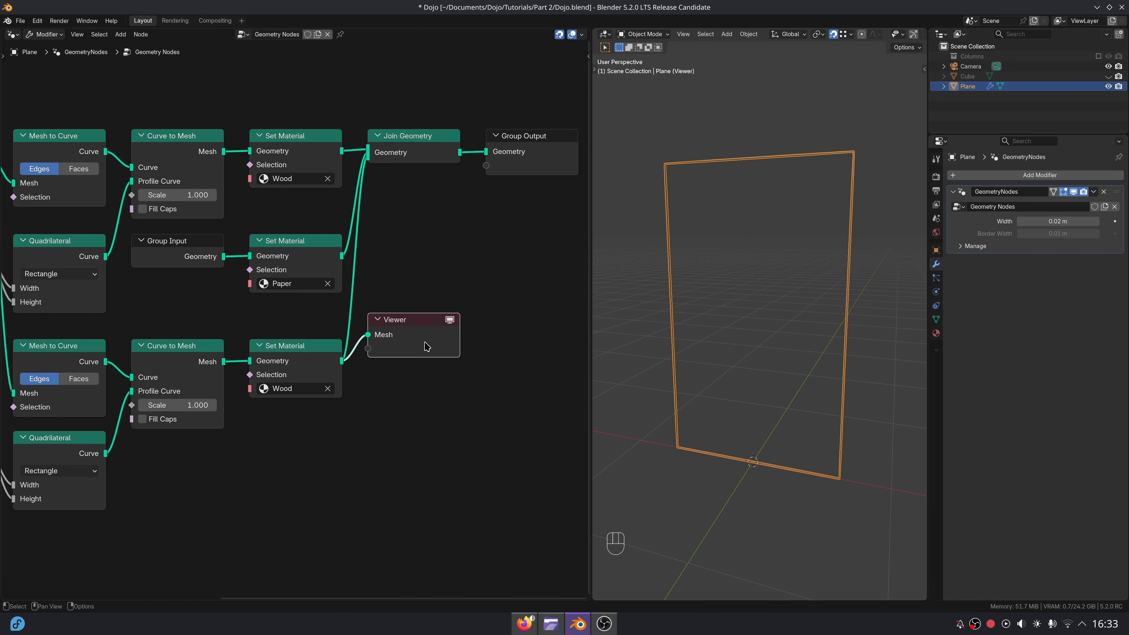
pyautogui.press('Delete')
# Step: Insert a Set Shade Smooth node between Join Geometry and Group Output with Shade Smooth turned off, and deselect the panel
pyautogui.moveTo(455, 304); pyautogui.dragTo(411, 370, button='middle')
pyautogui.hotkey('shift', 'a')
pyautogui.write('set shade')
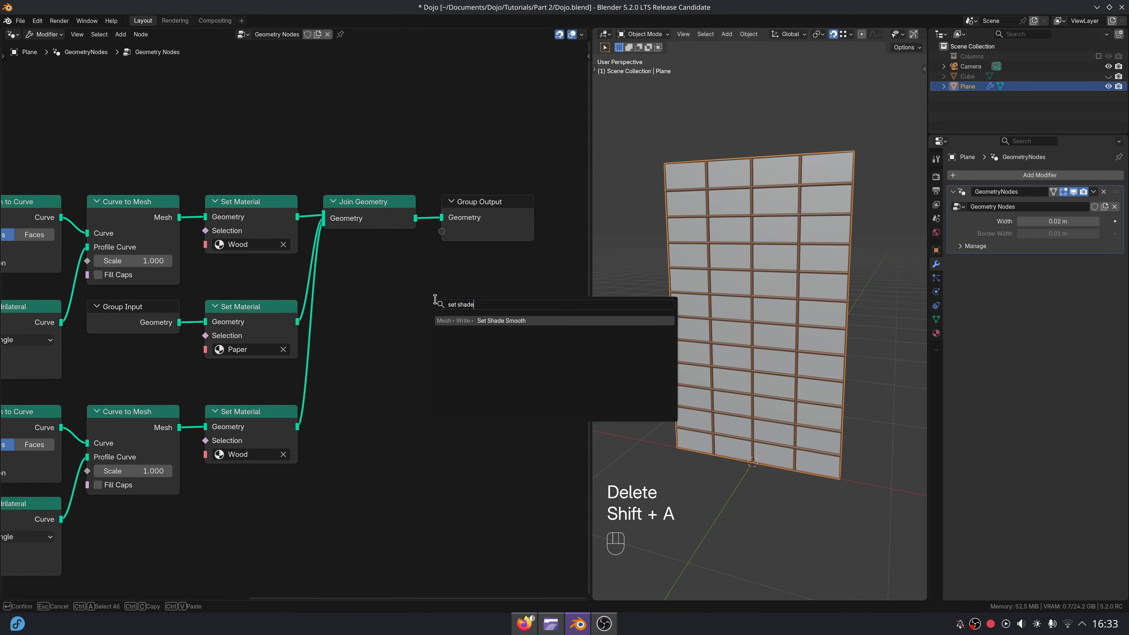
pyautogui.press('Return')
pyautogui.click(445, 198)
pyautogui.scroll(1, 731, 308)
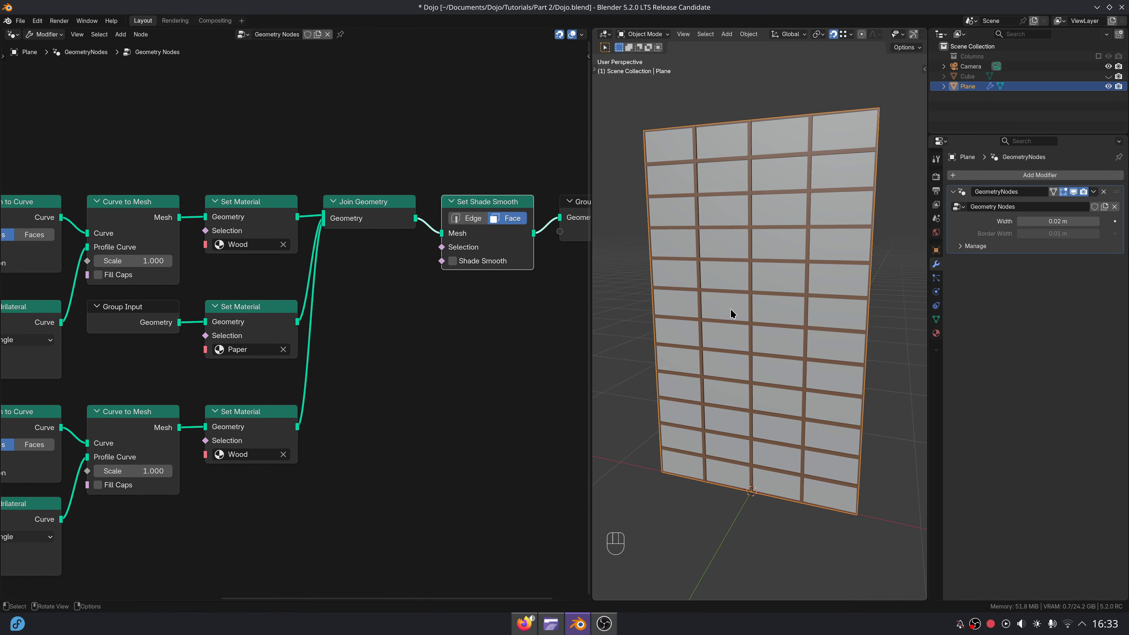
pyautogui.hotkey('alt', 'a')
# Step: Insert a Mesh Bevel node between Set Shade Smooth and Group Output
pyautogui.moveTo(871, 289); pyautogui.dragTo(818, 277, button='middle')
pyautogui.keyDown('shift'); pyautogui.moveTo(818, 278); pyautogui.dragTo(801, 318, button='middle'); pyautogui.keyUp('shift')
pyautogui.scroll(2, 801, 317)
pyautogui.scroll(2, 801, 317)
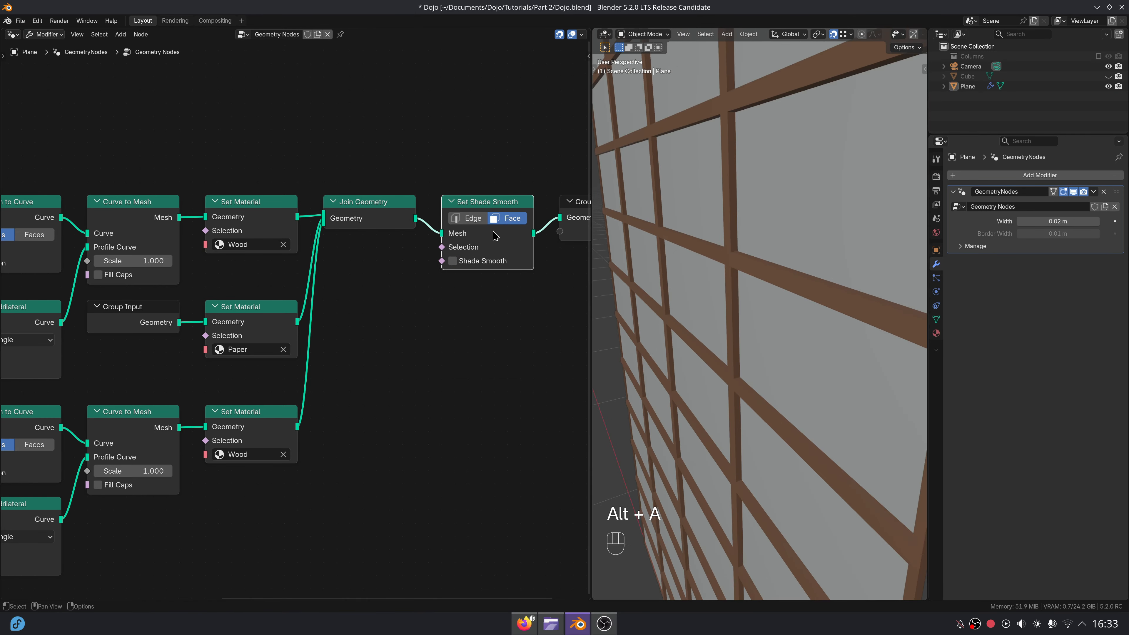
pyautogui.moveTo(495, 235); pyautogui.dragTo(245, 271, button='middle')
pyautogui.hotkey('shift', 'a')
pyautogui.write('bevel')
pyautogui.press('Return')
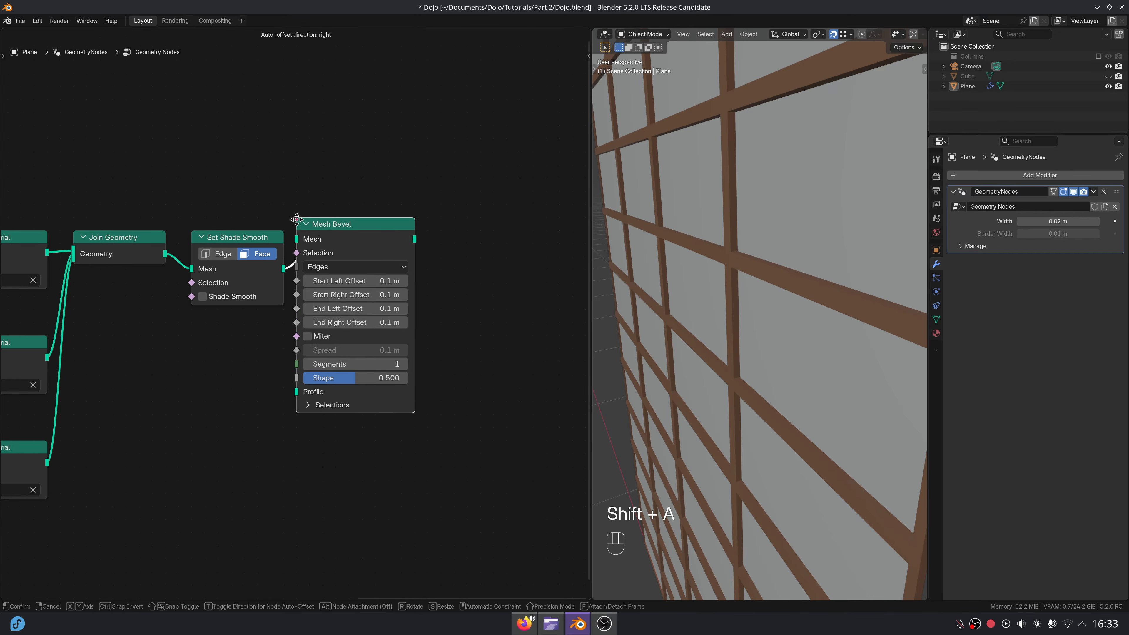
pyautogui.click(310, 232)
# Step: Set all four offsets of the Mesh Bevel node to 0.002 m
pyautogui.moveTo(392, 294); pyautogui.dragTo(392, 335)
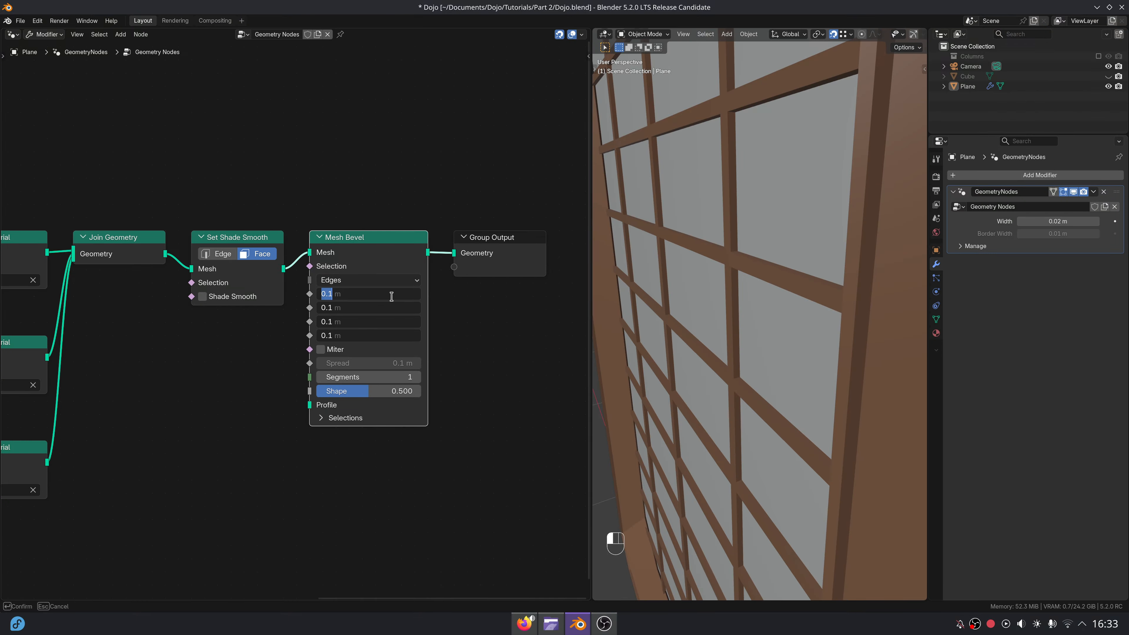
pyautogui.press('Return')
pyautogui.scroll(-5, 716, 292)
pyautogui.moveTo(715, 292); pyautogui.dragTo(791, 268, button='middle')
pyautogui.scroll(3, 791, 268)
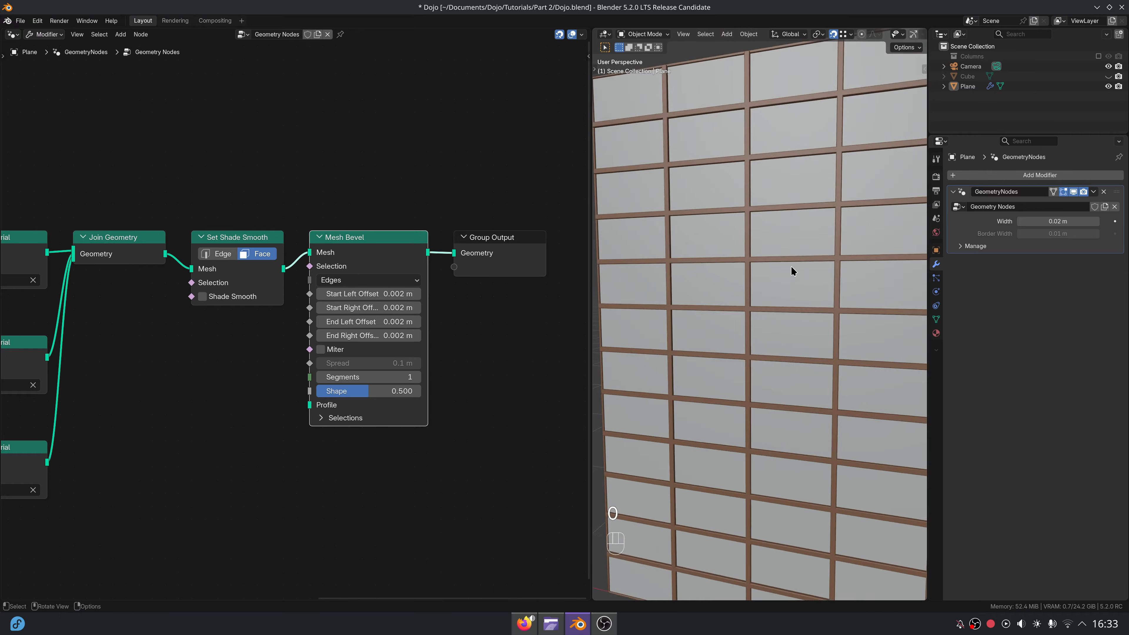
pyautogui.scroll(-3, 791, 268)
pyautogui.scroll(2, 791, 270)
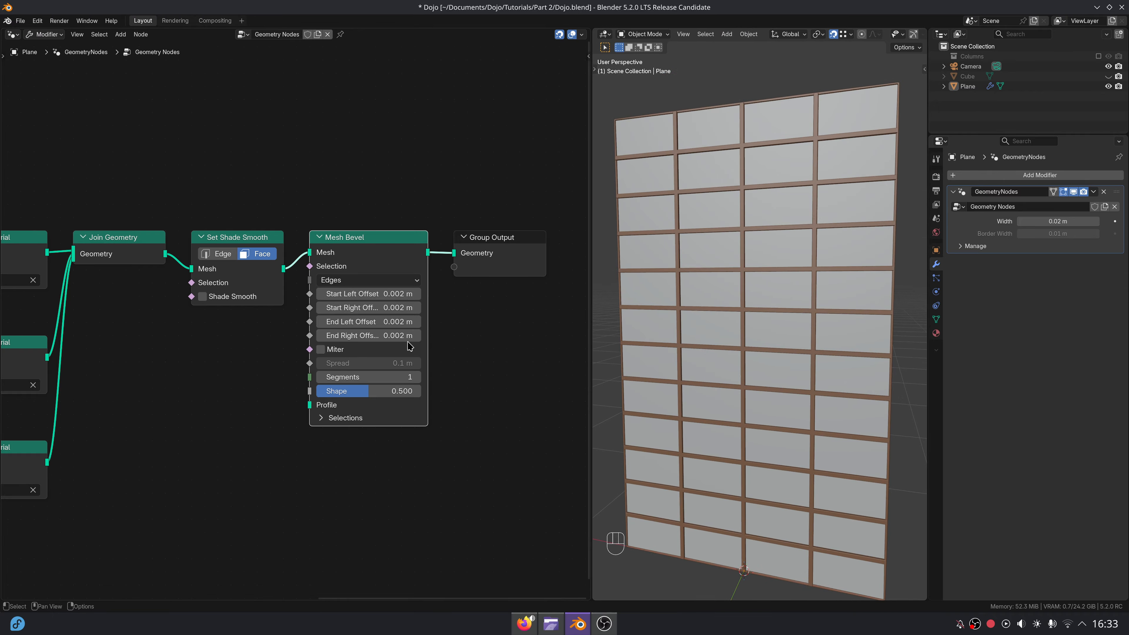
# Step: Set the modifier's Border Width to 0.04 m
pyautogui.scroll(-5, 408, 342)
pyautogui.moveTo(223, 374); pyautogui.dragTo(329, 279, button='middle')
pyautogui.click(329, 279)
pyautogui.moveTo(258, 361); pyautogui.dragTo(394, 334, button='middle')
pyautogui.scroll(1, 394, 334)
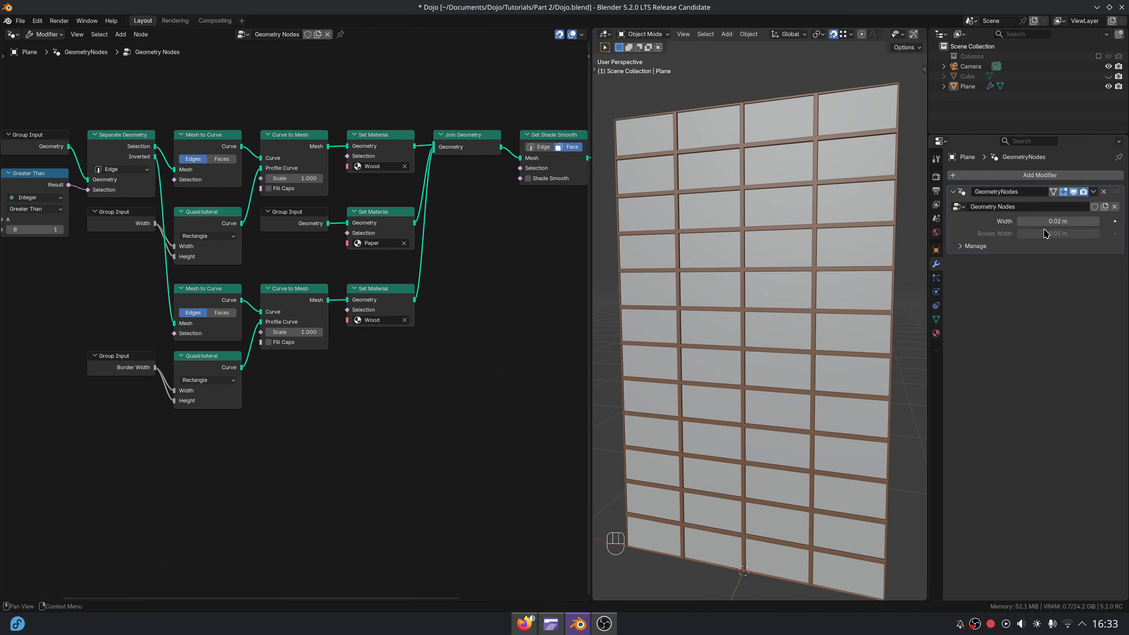
pyautogui.moveTo(1044, 233); pyautogui.dragTo(1045, 247)
pyautogui.press('BackSpace')
pyautogui.write('4')
pyautogui.press('Return')
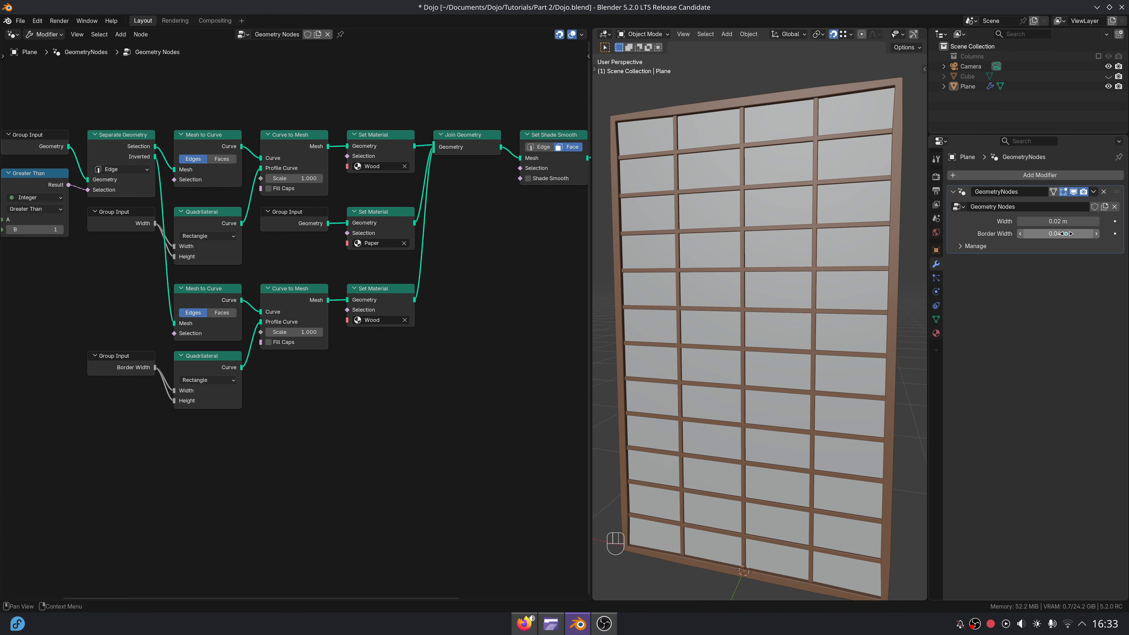
# Step: Delete the lower Mesh to Curve node that feeds the border's Curve to Mesh
pyautogui.moveTo(794, 292)
pyautogui.mouseDown(button='middle')
pyautogui.moveTo(784, 234)
pyautogui.moveTo(789, 346)
pyautogui.moveTo(763, 328)
pyautogui.moveTo(824, 257)
pyautogui.moveTo(839, 276)
pyautogui.moveTo(756, 289)
pyautogui.moveTo(799, 280)
pyautogui.moveTo(791, 289)
pyautogui.mouseUp(button='middle')
pyautogui.scroll(4, 789, 345)
pyautogui.scroll(-3, 756, 289)
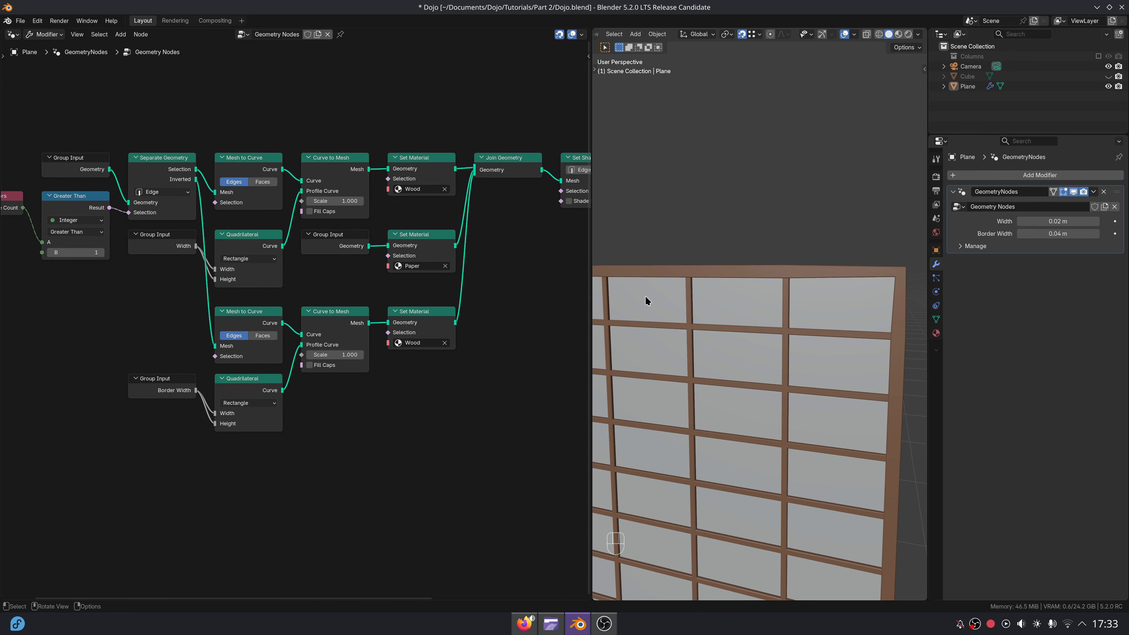
pyautogui.scroll(3, 263, 317)
pyautogui.press('Delete')
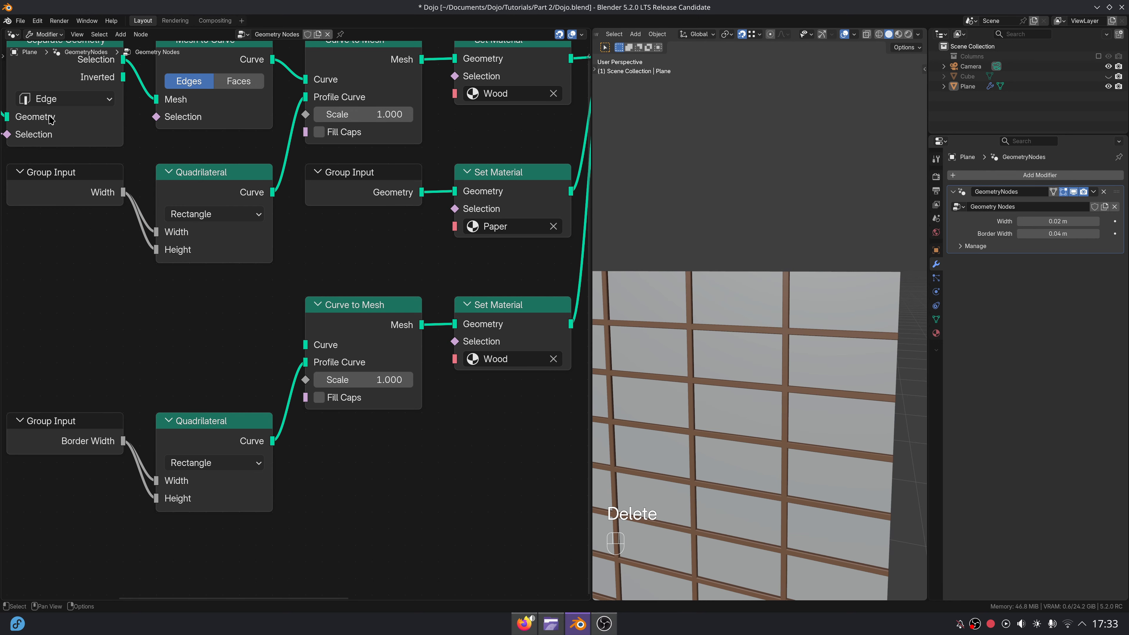
# Step: Append the Curve to Mesh Even Thickness node group from the NodeTree data of Curve to Mesh Even Thickness.blend in Documents
pyautogui.click(21, 21)
pyautogui.click(36, 133)
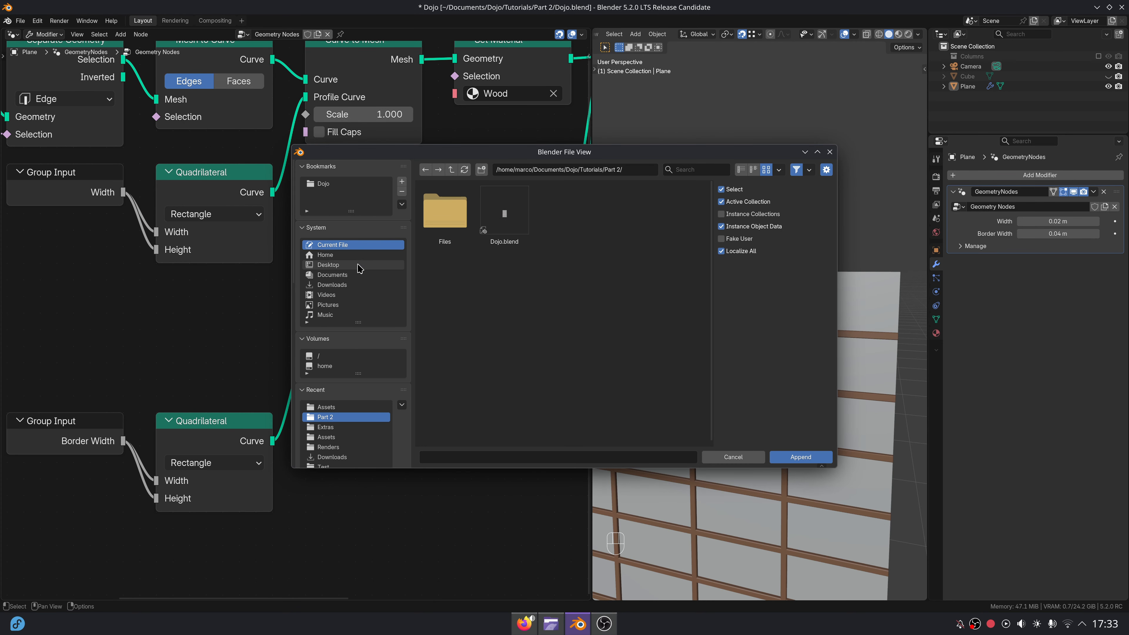
pyautogui.click(351, 275)
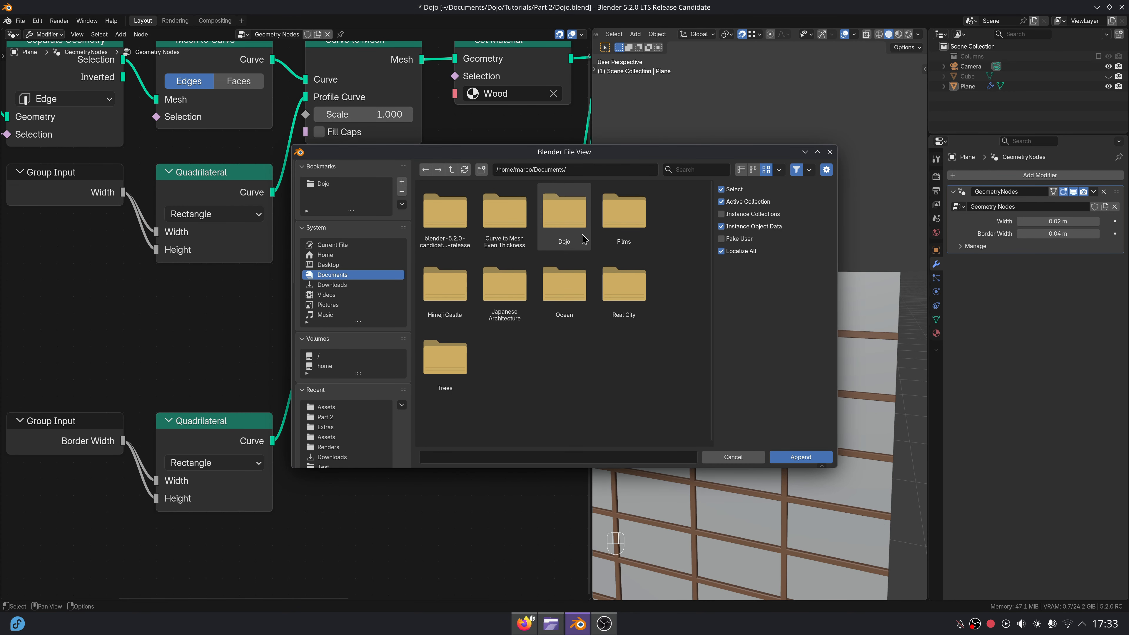
pyautogui.doubleClick(504, 213)
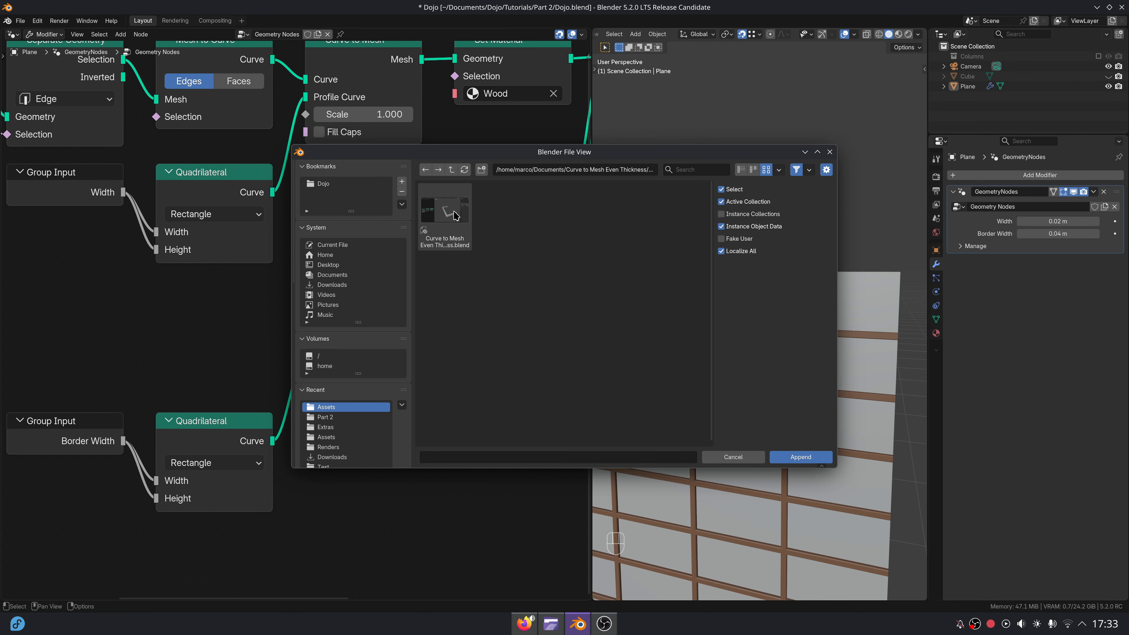
pyautogui.click(459, 223)
pyautogui.doubleClick(458, 221)
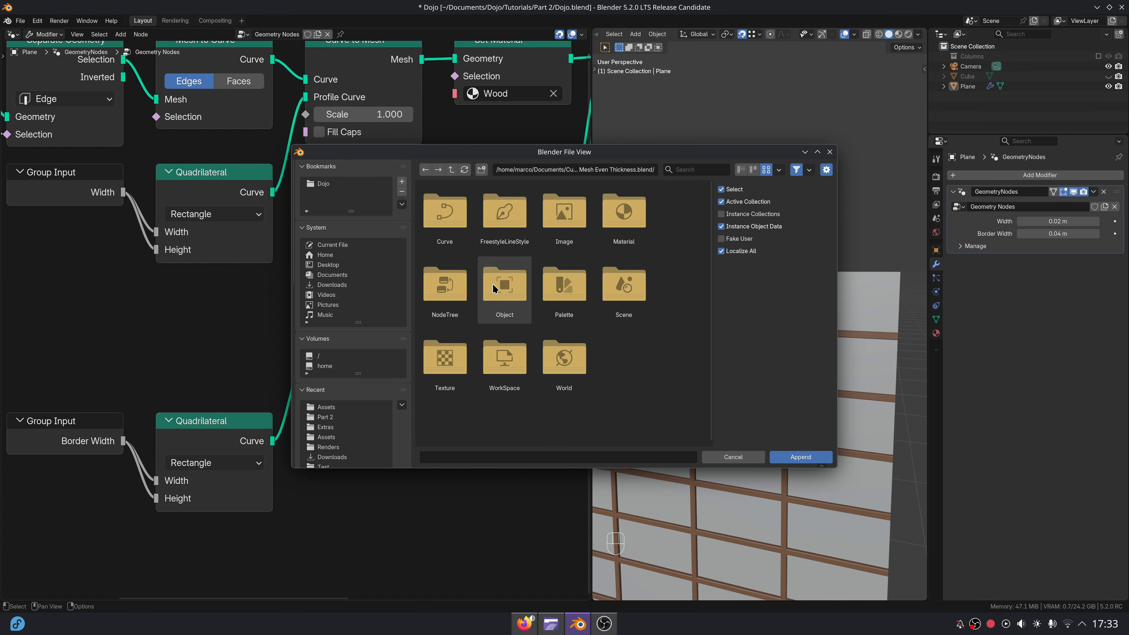
pyautogui.doubleClick(461, 286)
pyautogui.click(458, 226)
pyautogui.click(795, 457)
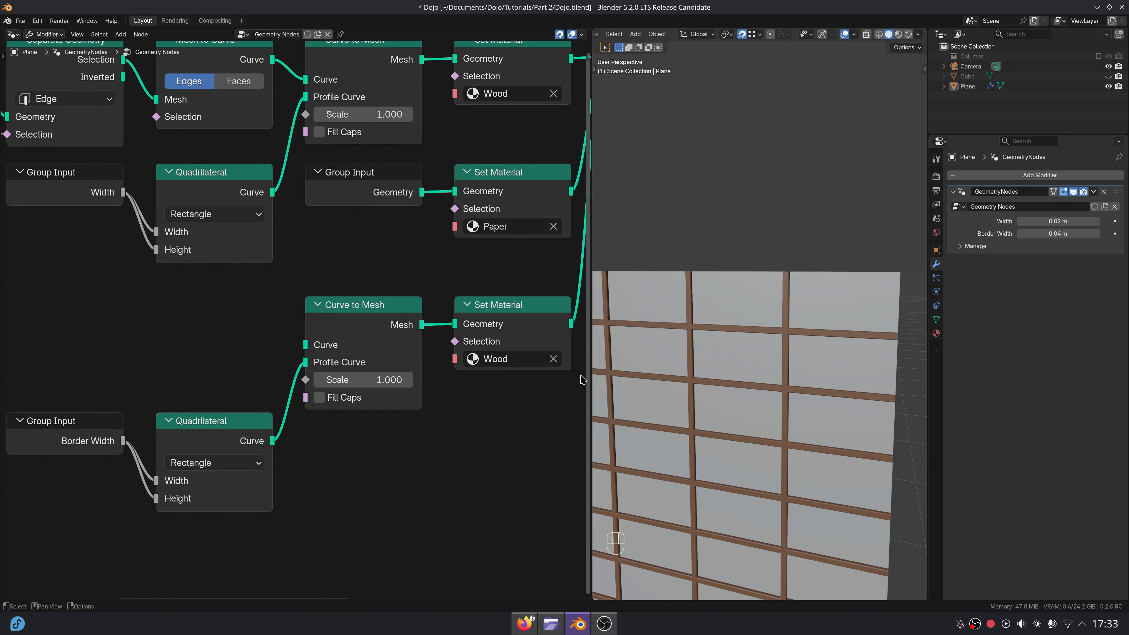
# Step: Add the Curve to Mesh Even Thickness group node and link Separate Geometry's Inverted output to its Curve input
pyautogui.hotkey('shift', 'a')
pyautogui.write('curve to')
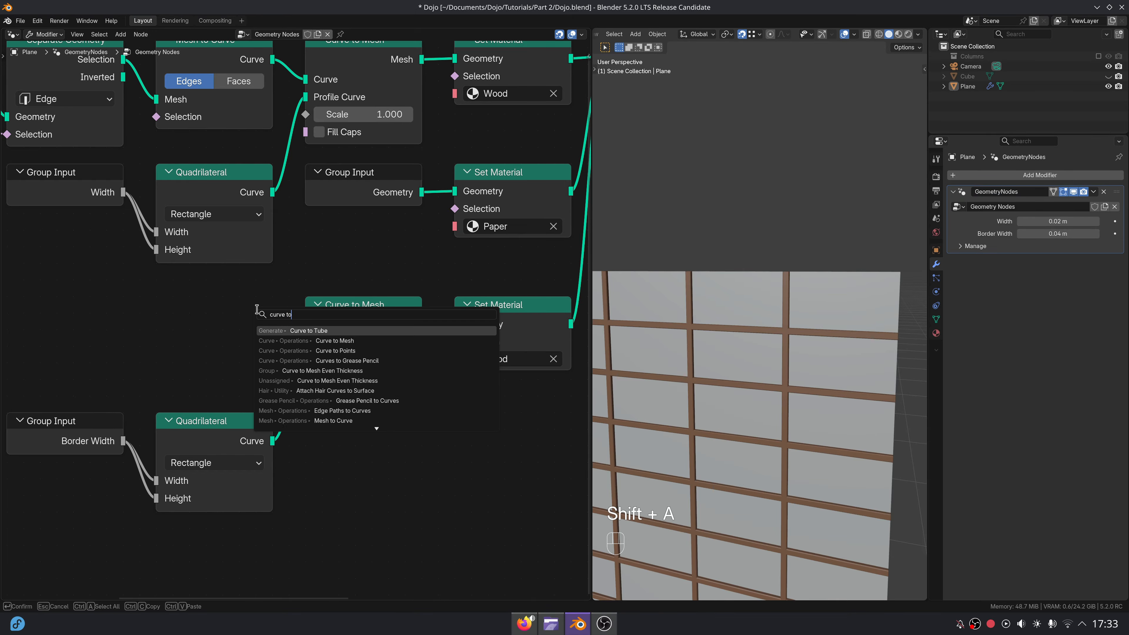
pyautogui.write(' mesh')
pyautogui.press('Down')
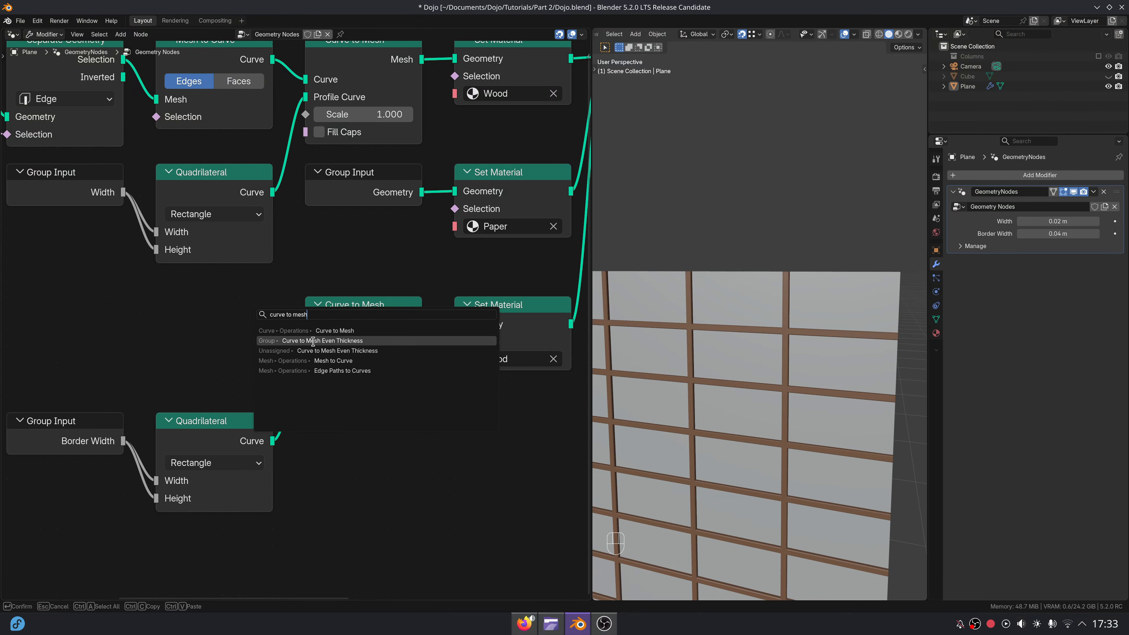
pyautogui.press('Return')
pyautogui.click(296, 302)
pyautogui.press('Home')
pyautogui.moveTo(209, 161); pyautogui.dragTo(235, 373)
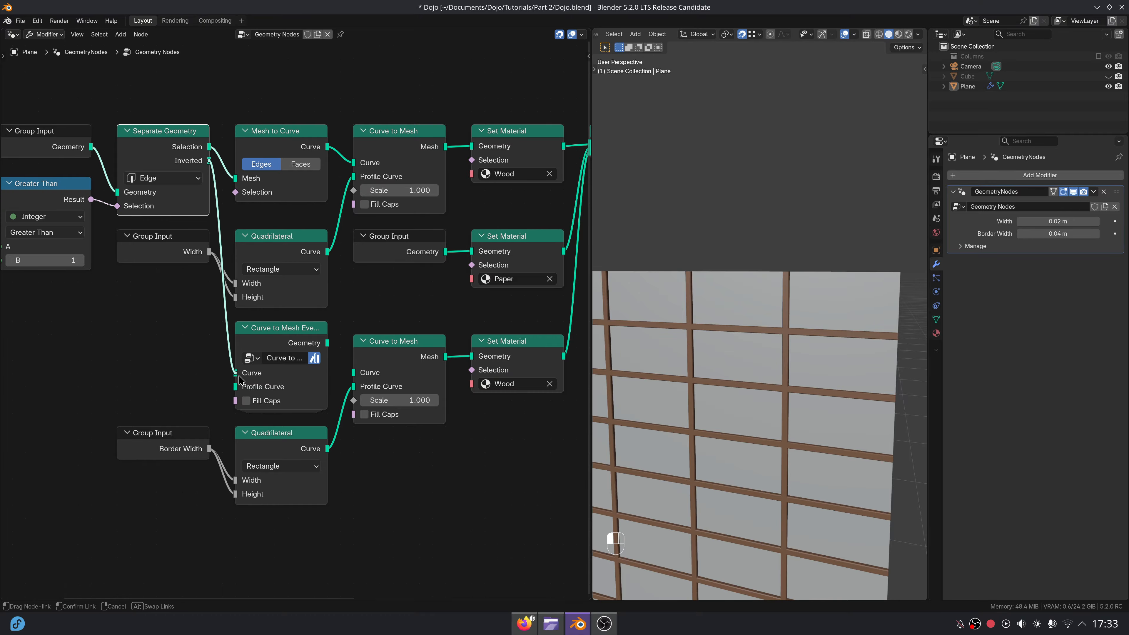
pyautogui.scroll(3, 338, 321)
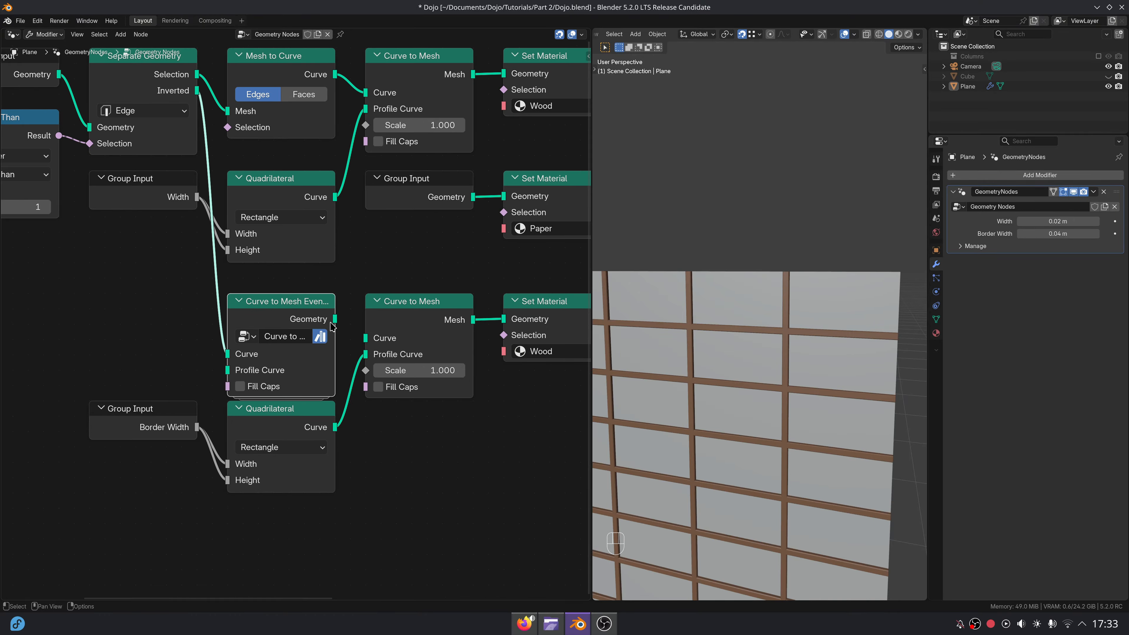
# Step: Delete the old Curve to Mesh node of the border branch
pyautogui.moveTo(399, 321); pyautogui.dragTo(377, 318, button='middle')
pyautogui.scroll(1, 377, 318)
pyautogui.click(395, 334)
pyautogui.press('Delete')
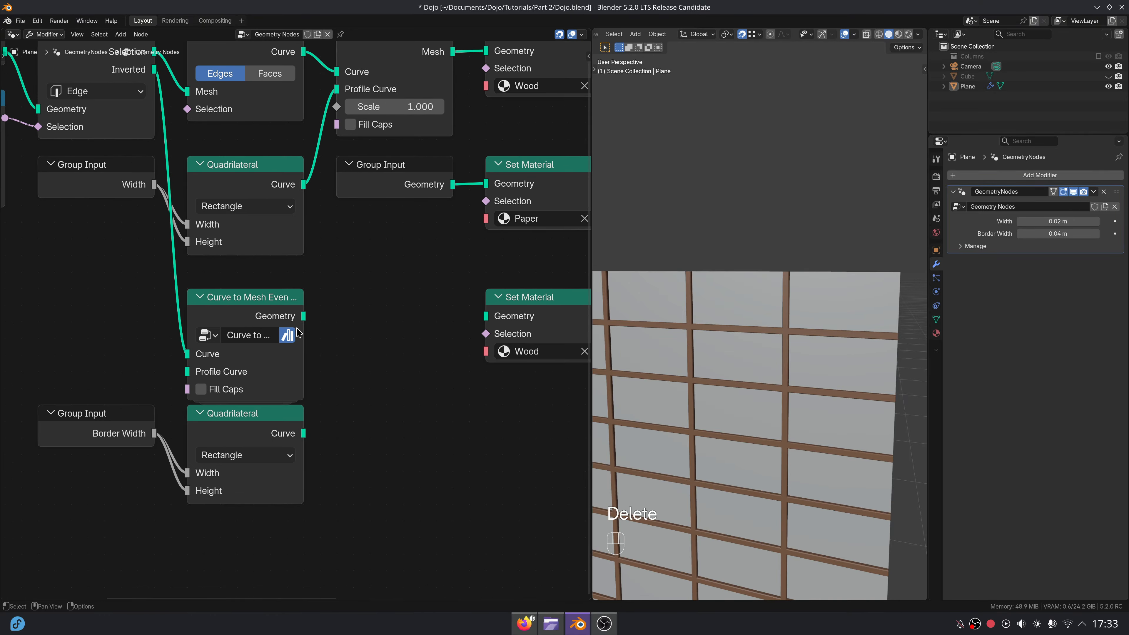
# Step: Link Curve to Mesh Even Thickness to the lower Set Material and the lower Quadrilateral to its Profile Curve
pyautogui.moveTo(286, 312); pyautogui.dragTo(485, 316)
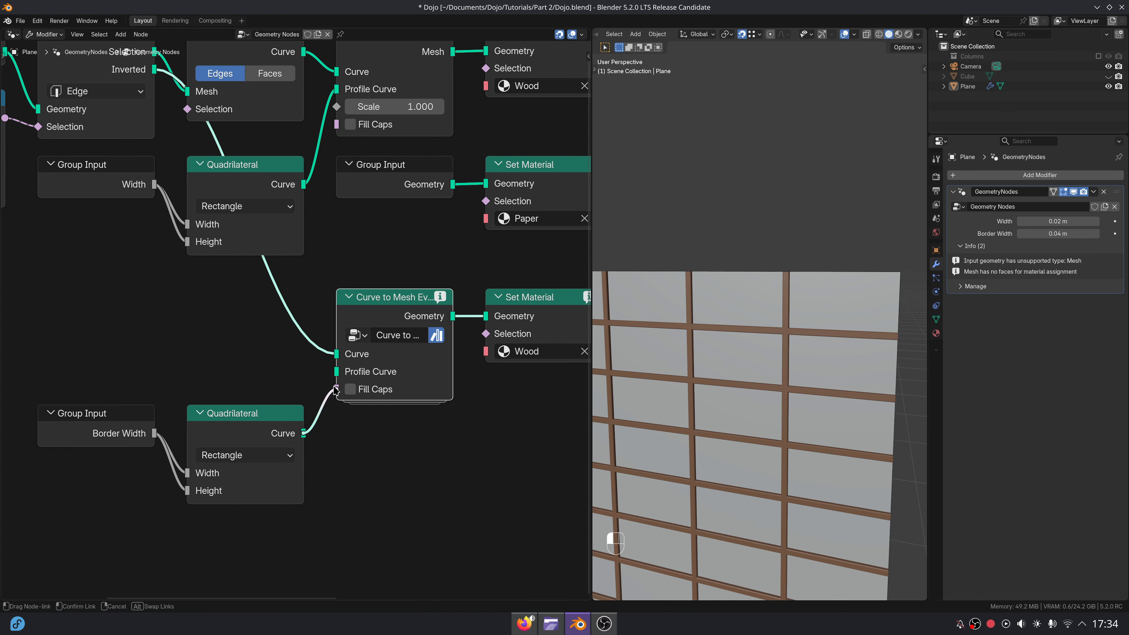
pyautogui.click(415, 445)
pyautogui.scroll(-3, 418, 443)
pyautogui.moveTo(453, 429); pyautogui.dragTo(377, 405, button='middle')
pyautogui.scroll(1, 376, 409)
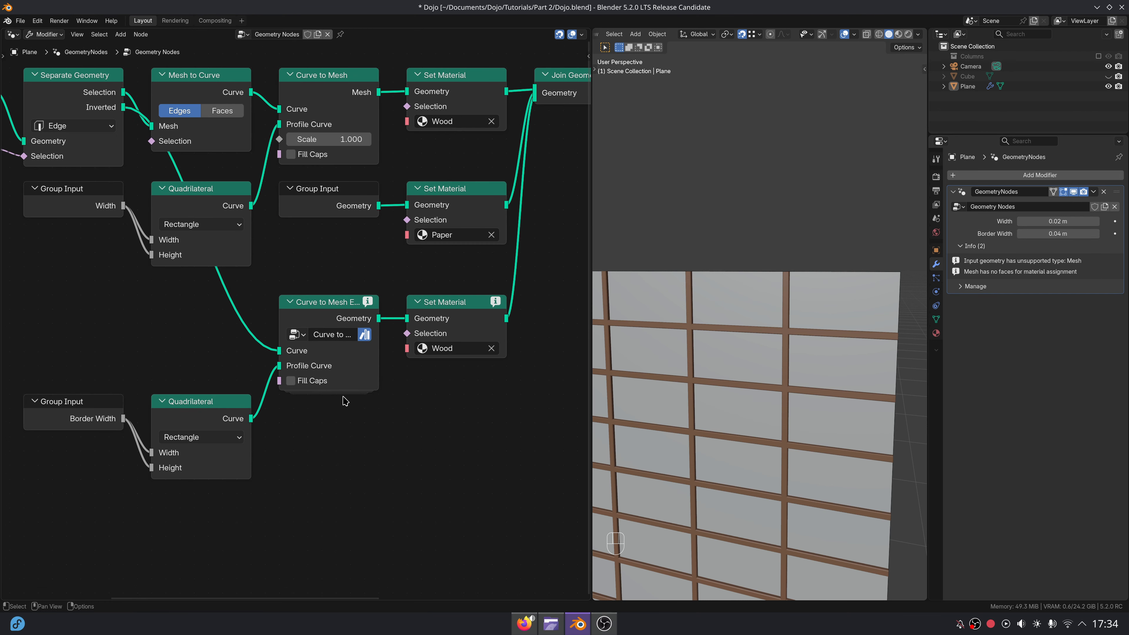
# Step: Insert a Mesh to Curve node on the link between Separate Geometry's Inverted output and Curve to Mesh Even Thickness
pyautogui.moveTo(305, 366); pyautogui.dragTo(398, 396, button='middle')
pyautogui.scroll(1, 396, 392)
pyautogui.hotkey('shift', 'a')
pyautogui.write('mesh to')
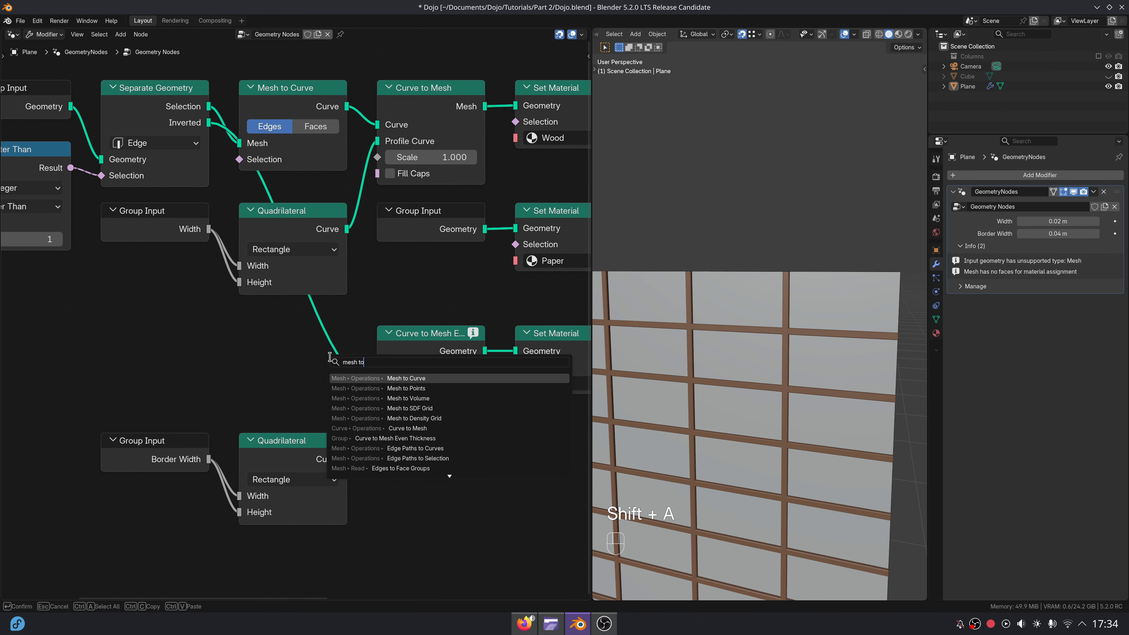
pyautogui.press('Return')
pyautogui.click(237, 332)
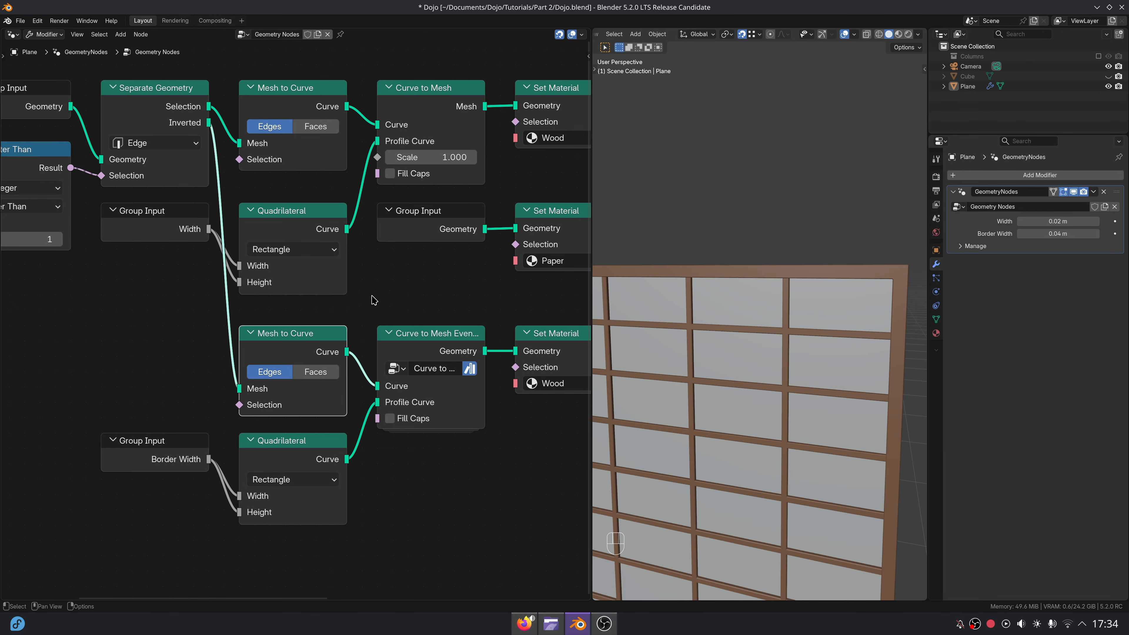
pyautogui.scroll(-1, 416, 317)
pyautogui.scroll(1, 416, 316)
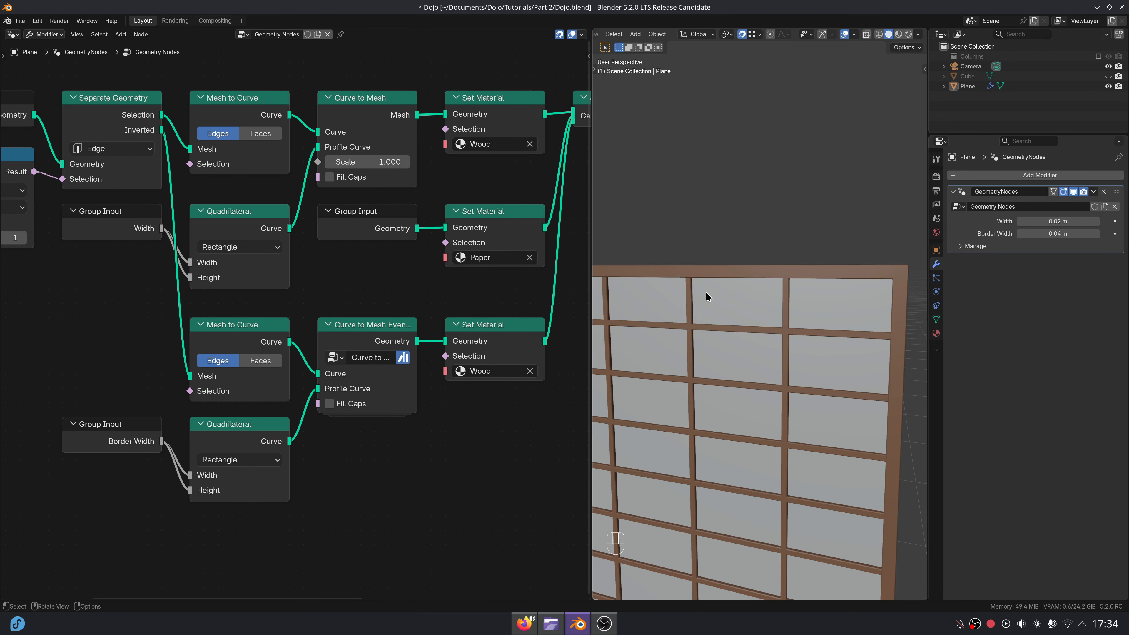
# Step: Switch the node editor to the Shader Editor to display the Paper material's nodes
pyautogui.scroll(-4, 415, 403)
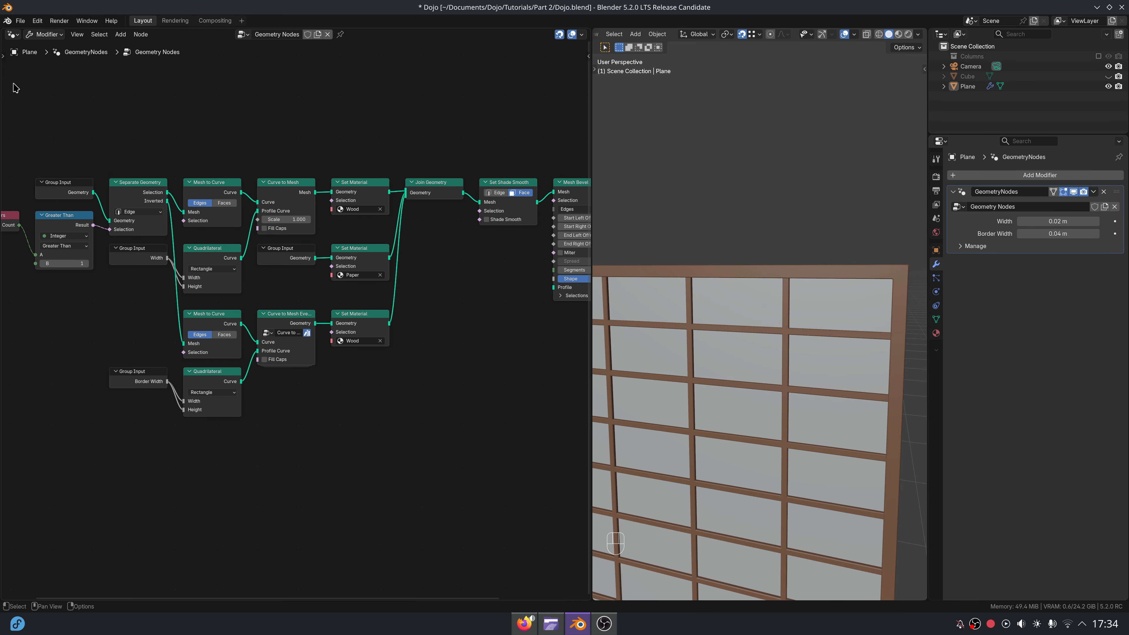
pyautogui.click(10, 39)
pyautogui.click(26, 119)
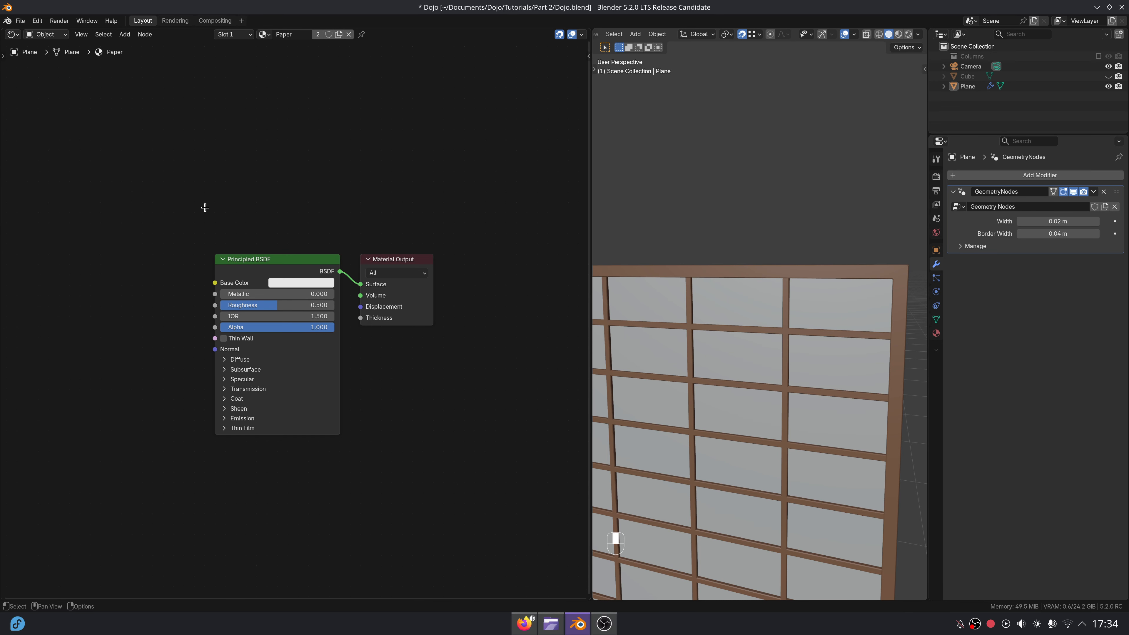
pyautogui.moveTo(205, 207); pyautogui.dragTo(283, 216, button='middle')
pyautogui.scroll(2, 284, 220)
# Step: Switch the viewport to Material Preview shading and frame the whole panel
pyautogui.click(900, 35)
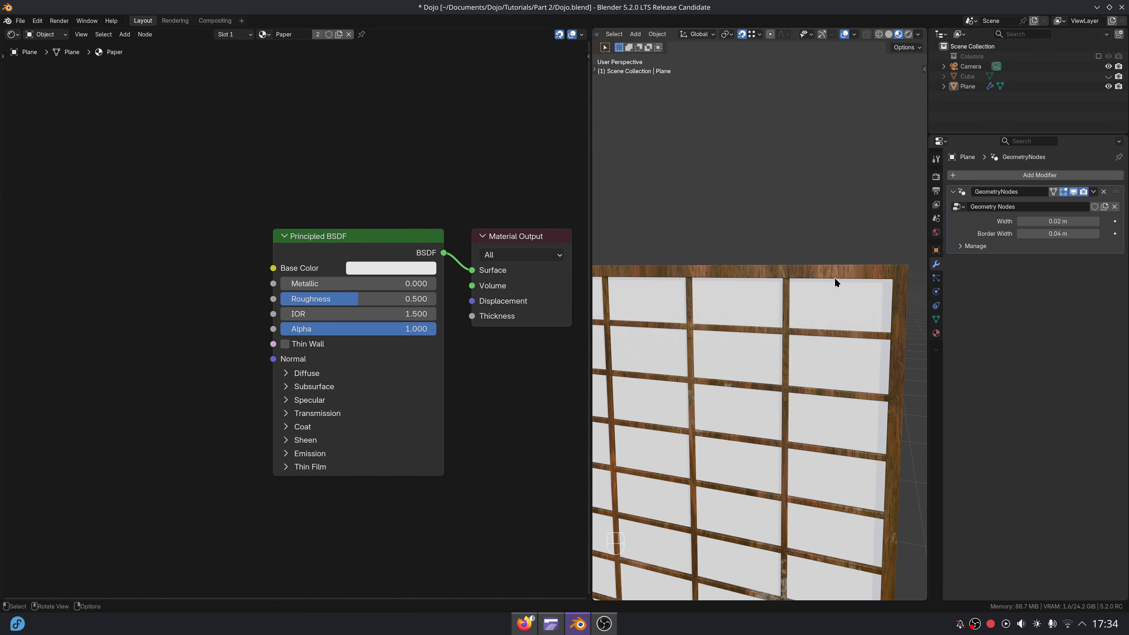
pyautogui.moveTo(791, 284)
pyautogui.mouseDown(button='middle')
pyautogui.moveTo(768, 309)
pyautogui.moveTo(809, 234)
pyautogui.moveTo(778, 236)
pyautogui.mouseUp(button='middle')
pyautogui.scroll(-3, 170, 302)
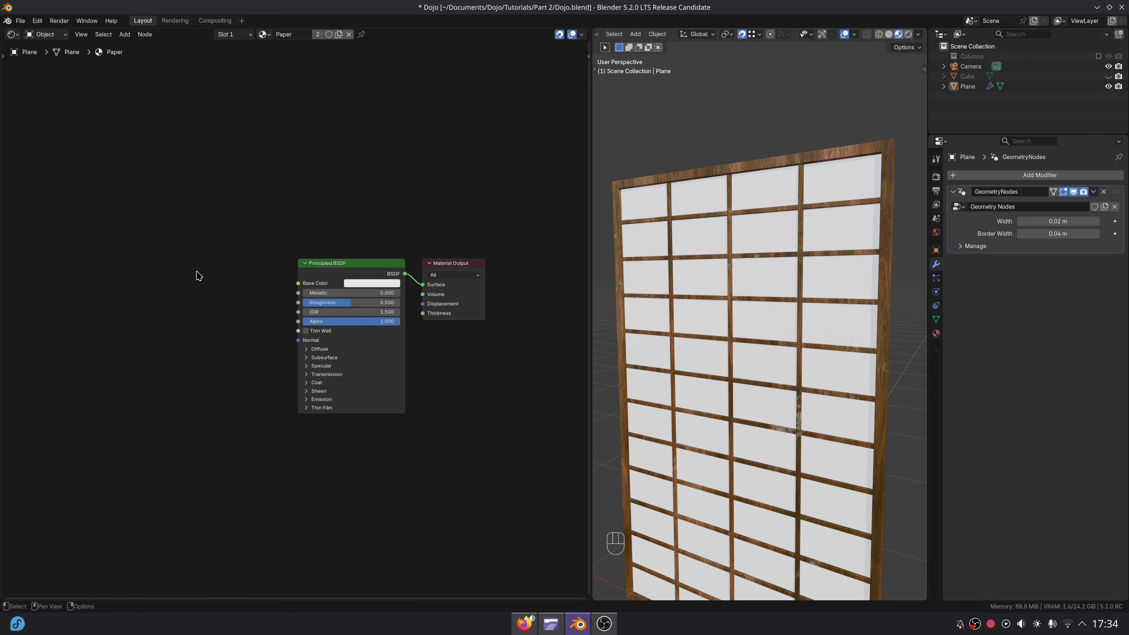
# Step: Add a Texture Coordinate node with the Object output well before the Principled BSDF in the Paper material
pyautogui.moveTo(196, 272); pyautogui.dragTo(517, 315, button='middle')
pyautogui.hotkey('shift', 'a')
pyautogui.write('obje')
pyautogui.press('Return')
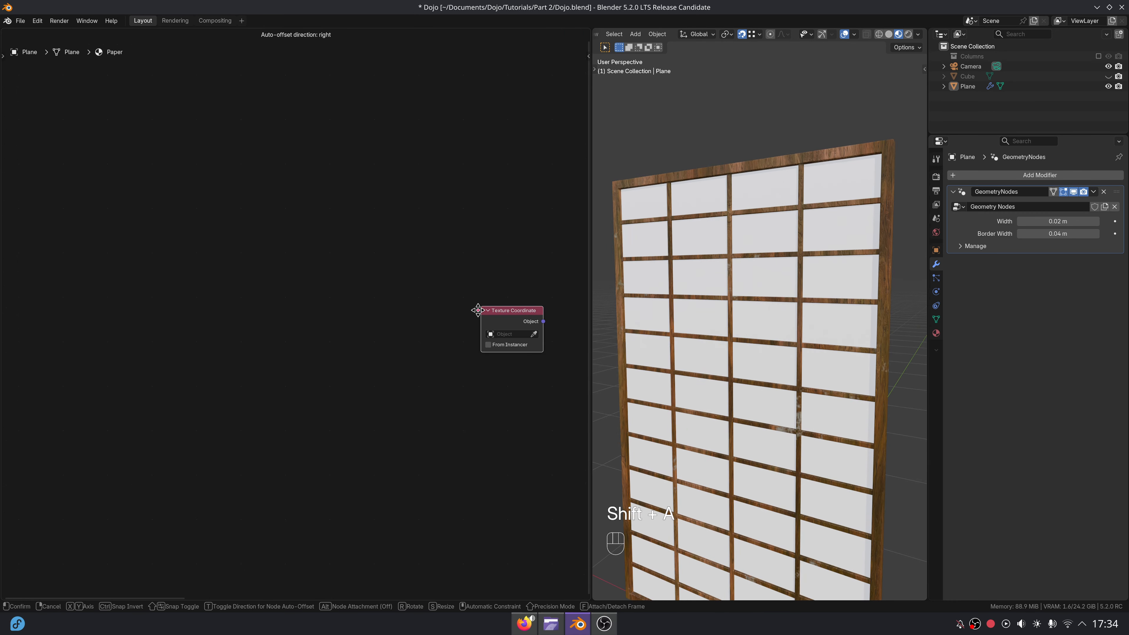
pyautogui.click(132, 309)
# Step: Feed the Texture Coordinate's Object output into a new vector Add node and collapse the Add node
pyautogui.moveTo(203, 321); pyautogui.dragTo(249, 323)
pyautogui.write('add')
pyautogui.press('Return')
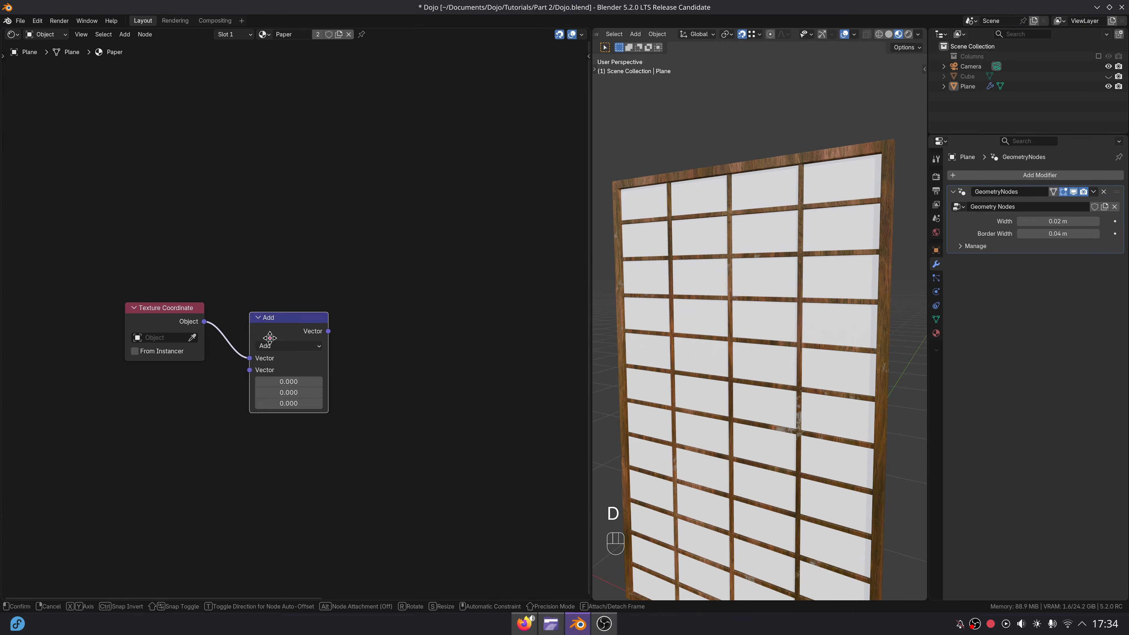
pyautogui.click(240, 332)
pyautogui.scroll(3, 239, 332)
pyautogui.moveTo(240, 333); pyautogui.dragTo(404, 274, button='middle')
pyautogui.click(260, 282)
# Step: Multiply a new Object Info node's Random output by 10 and link the result to the Add node's second input
pyautogui.hotkey('shift', 'a')
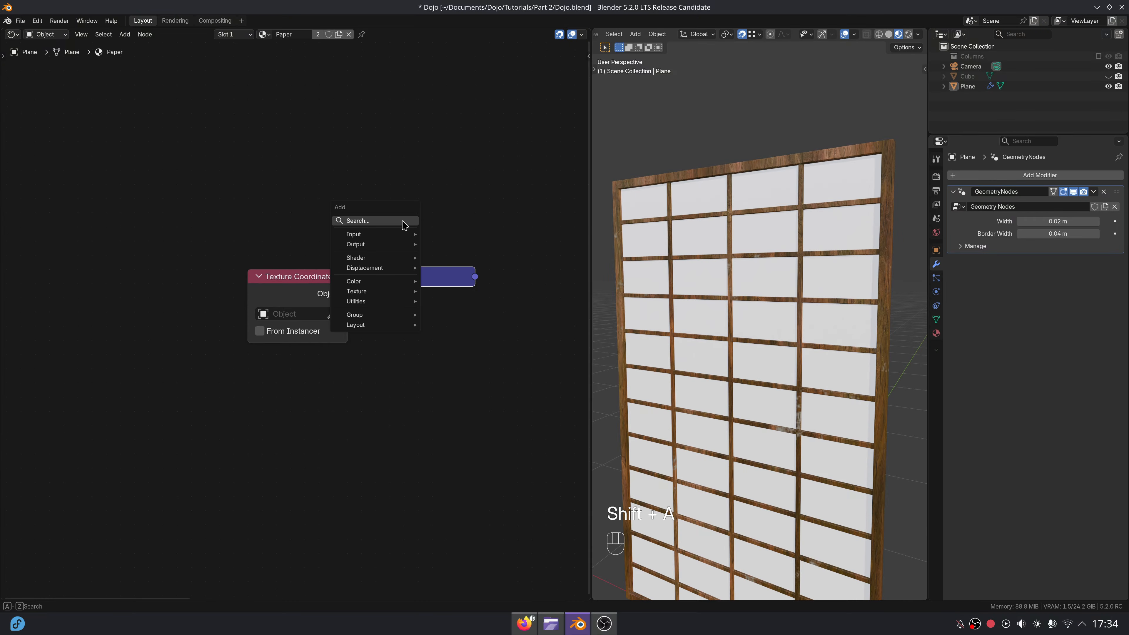
pyautogui.write('random')
pyautogui.click(430, 262)
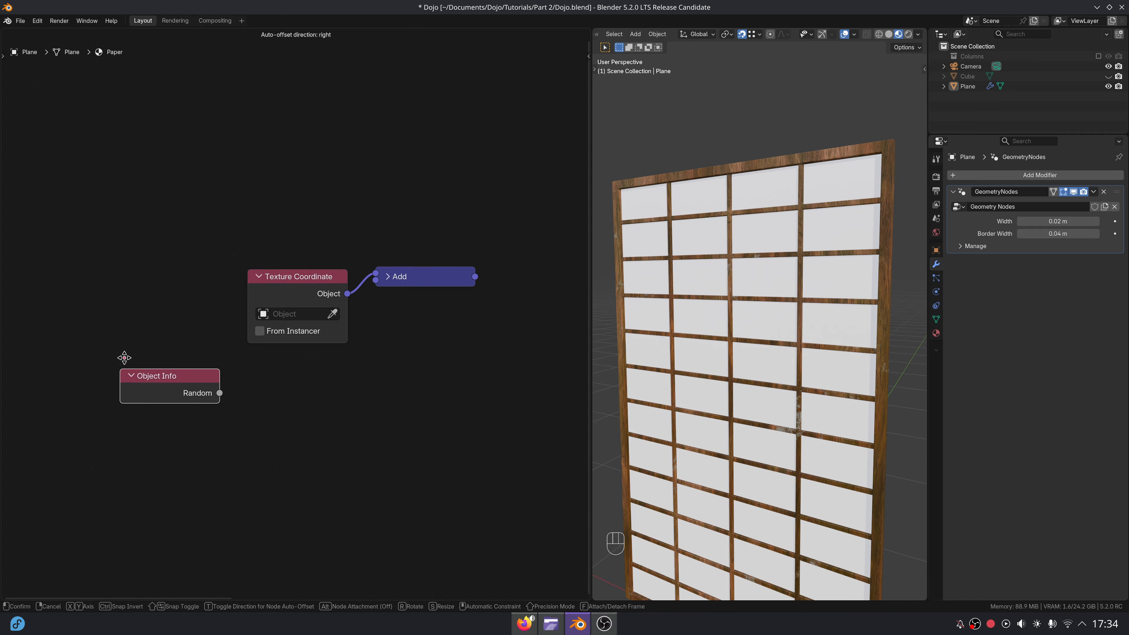
pyautogui.click(120, 351)
pyautogui.moveTo(219, 379); pyautogui.dragTo(259, 369)
pyautogui.write('multi')
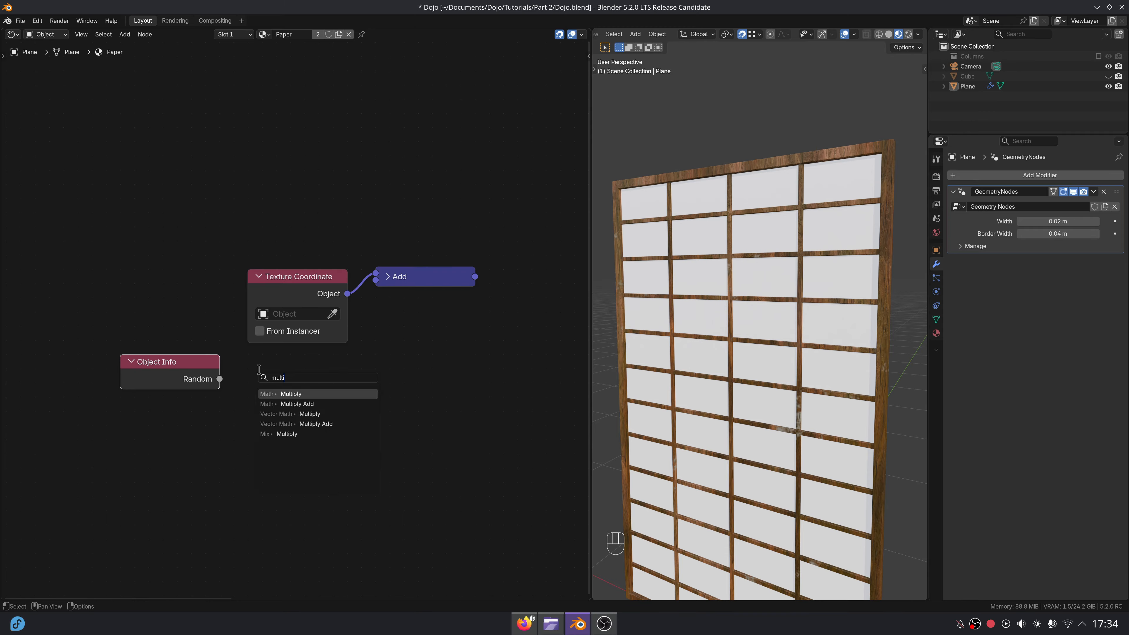
pyautogui.press('Return')
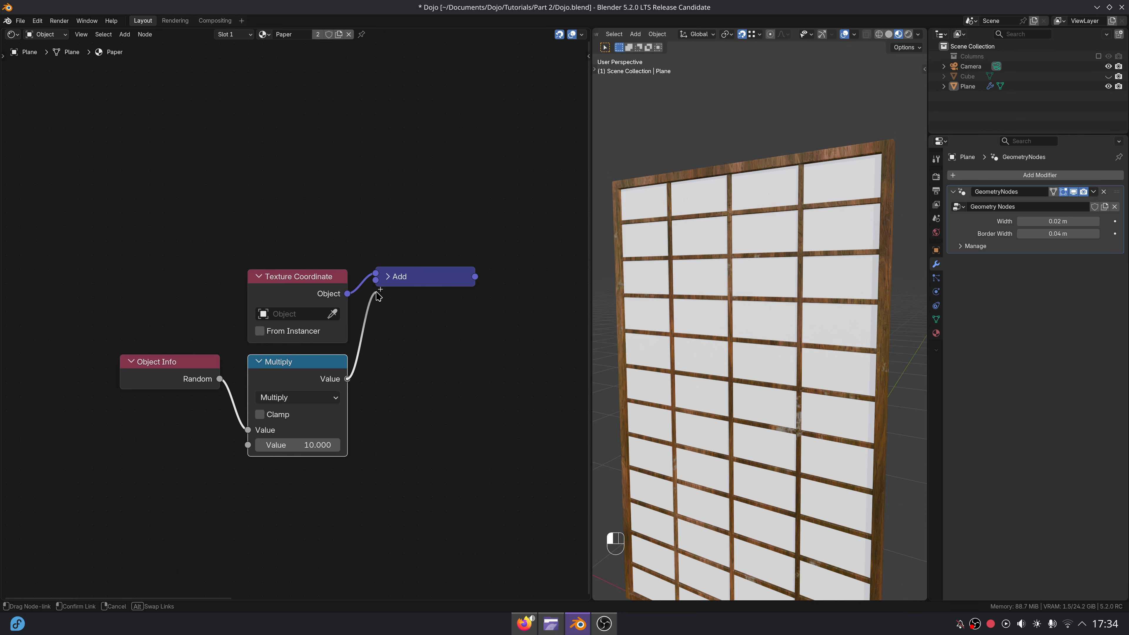
pyautogui.moveTo(376, 286); pyautogui.dragTo(375, 282)
# Step: Feed the Add result into a new Noise Texture and link its Factor to the Principled BSDF's Base Color
pyautogui.moveTo(497, 350); pyautogui.dragTo(317, 361, button='middle')
pyautogui.moveTo(295, 287); pyautogui.dragTo(330, 287)
pyautogui.write('noise')
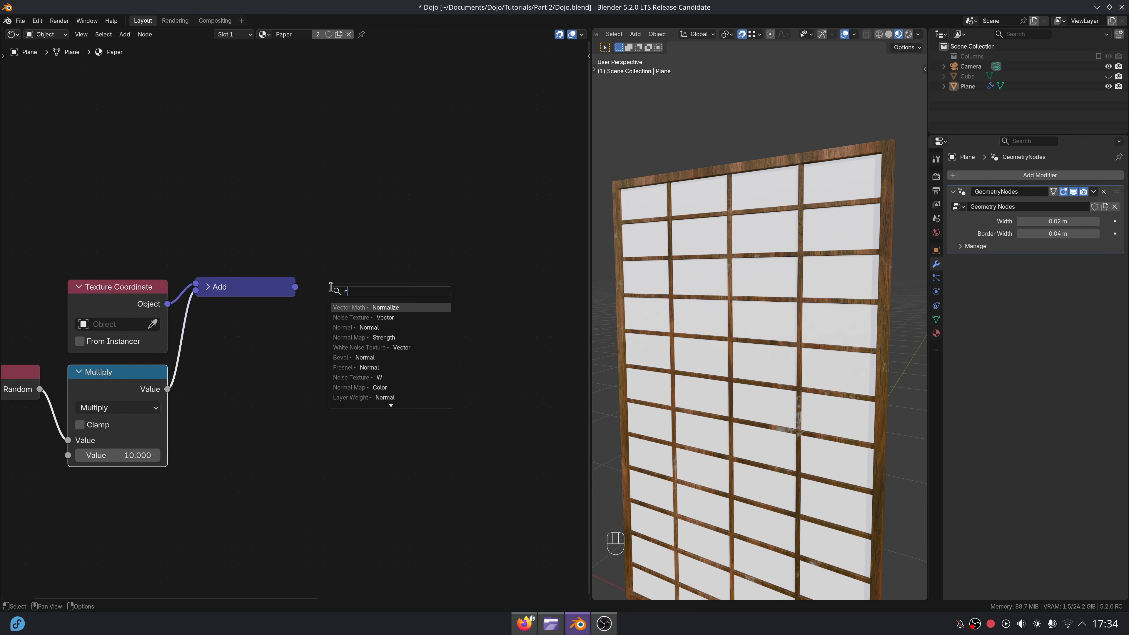
pyautogui.press('Return')
pyautogui.click(328, 300)
pyautogui.keyDown('ctrl'); pyautogui.keyDown('shift'); pyautogui.click(366, 310); pyautogui.keyUp('shift'); pyautogui.keyUp('ctrl')
# Step: Set the Noise Texture's Detail to 3 and Roughness to 0.75
pyautogui.moveTo(403, 378); pyautogui.dragTo(320, 374, button='middle')
pyautogui.scroll(3, 316, 377)
pyautogui.click(317, 409)
pyautogui.press('Tab')
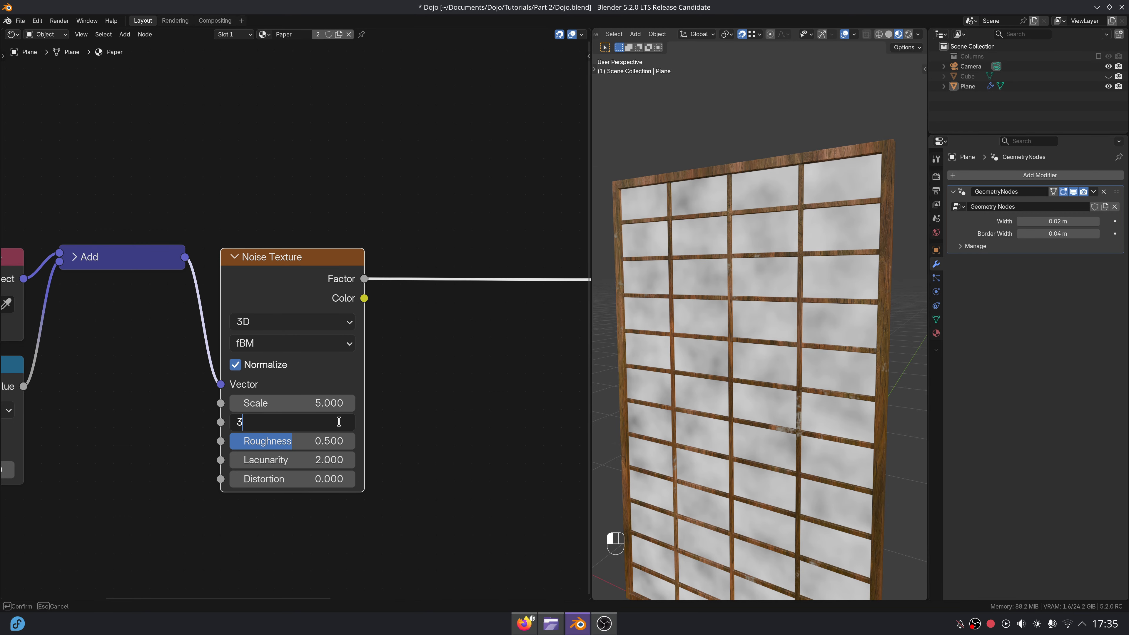
pyautogui.write('3')
pyautogui.press('Tab')
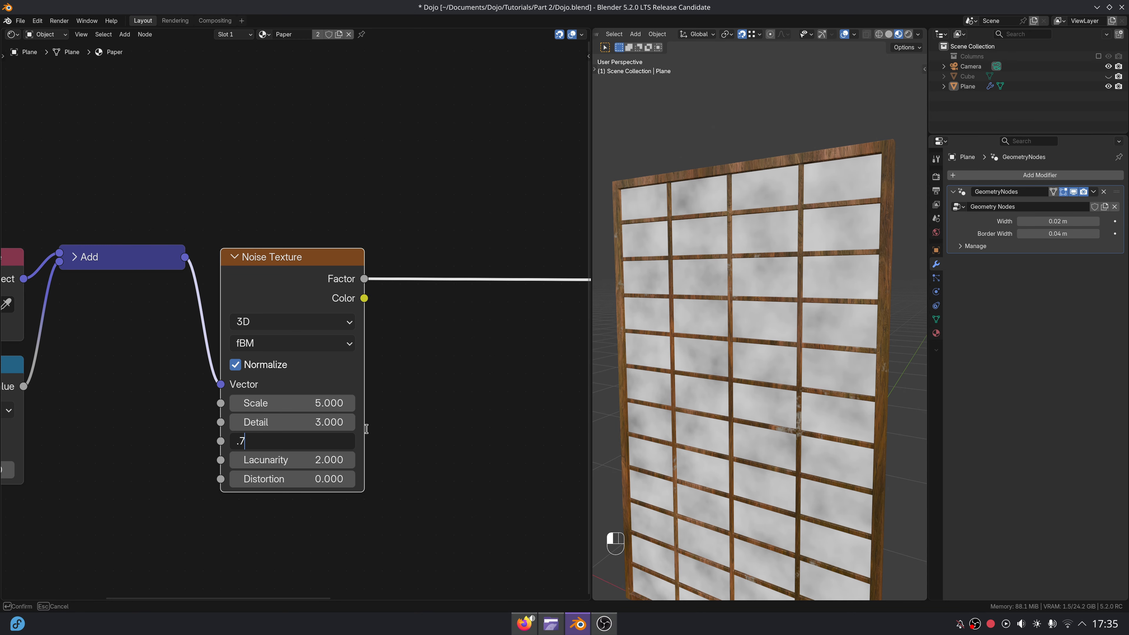
pyautogui.write('.76')
pyautogui.press('BackSpace')
pyautogui.write('5')
pyautogui.press('Return')
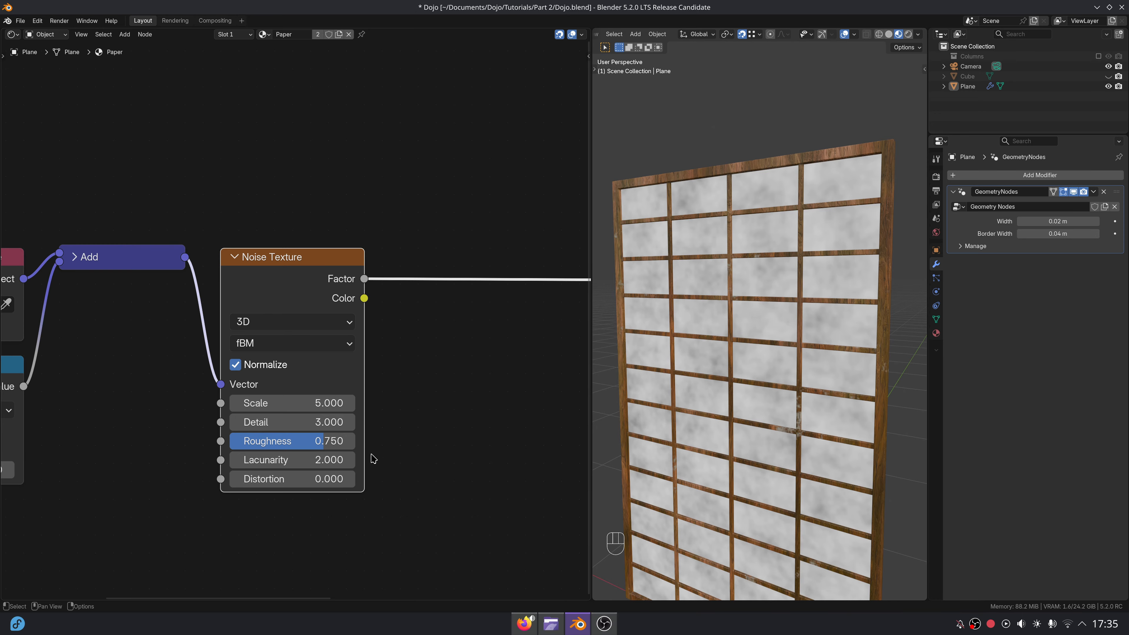
# Step: Insert a Map Range node on the link between the Noise Texture's Factor and Base Color
pyautogui.moveTo(420, 403); pyautogui.dragTo(236, 403, button='middle')
pyautogui.hotkey('shift', 'a')
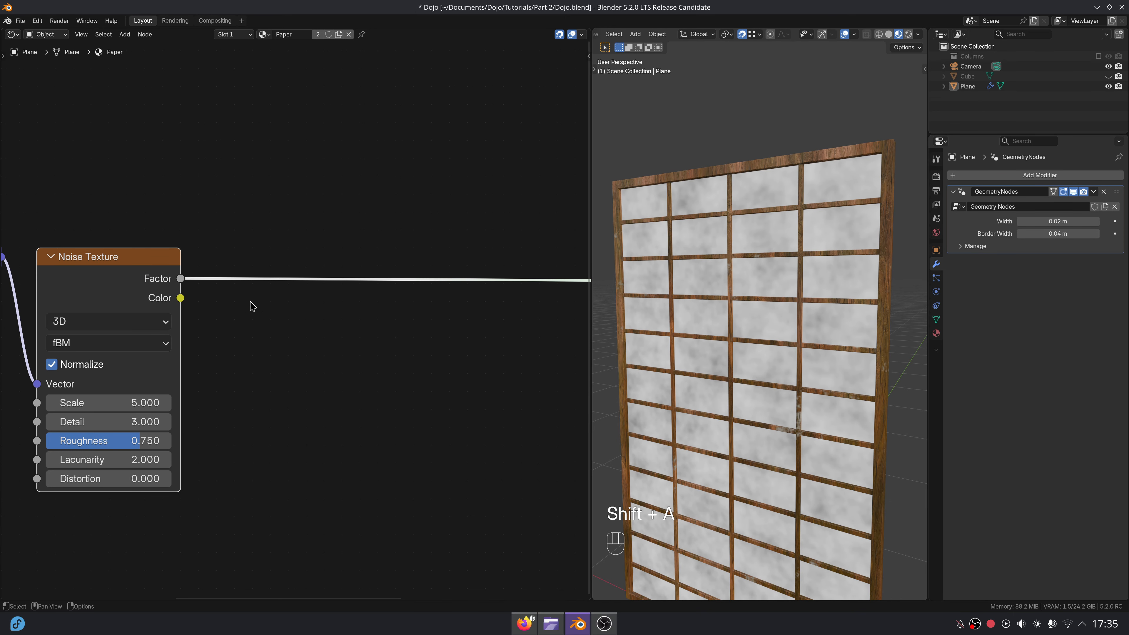
pyautogui.moveTo(239, 267); pyautogui.dragTo(239, 267)
pyautogui.write('map')
pyautogui.press('Return')
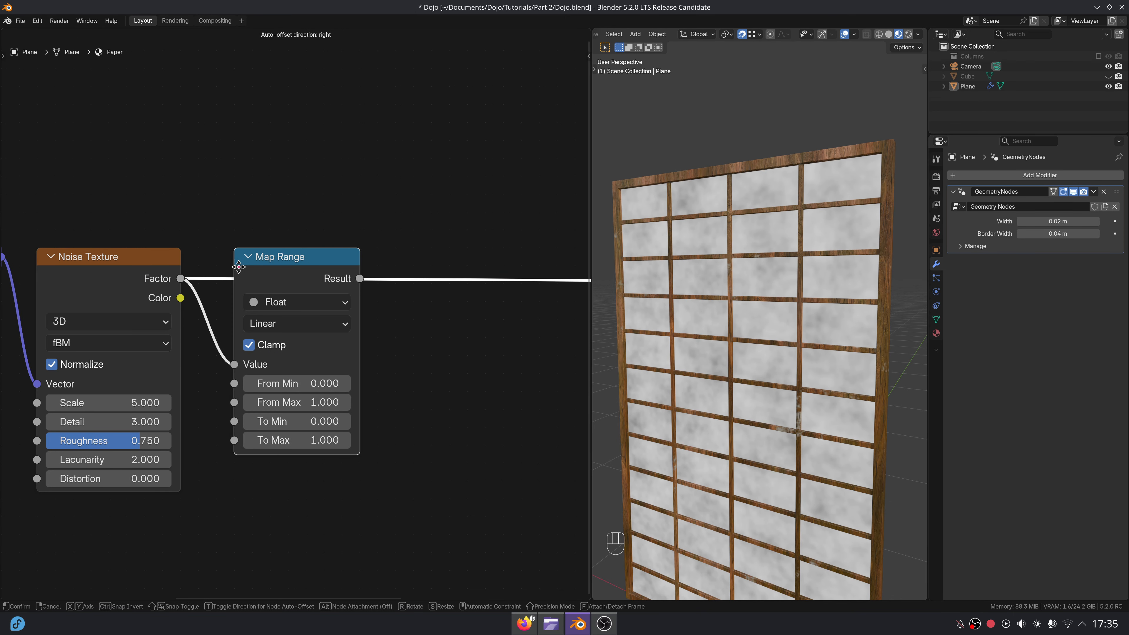
pyautogui.click(221, 267)
# Step: Set the Map Range's From Min to 0.3 and From Max to 0.7
pyautogui.click(279, 385)
pyautogui.write('.')
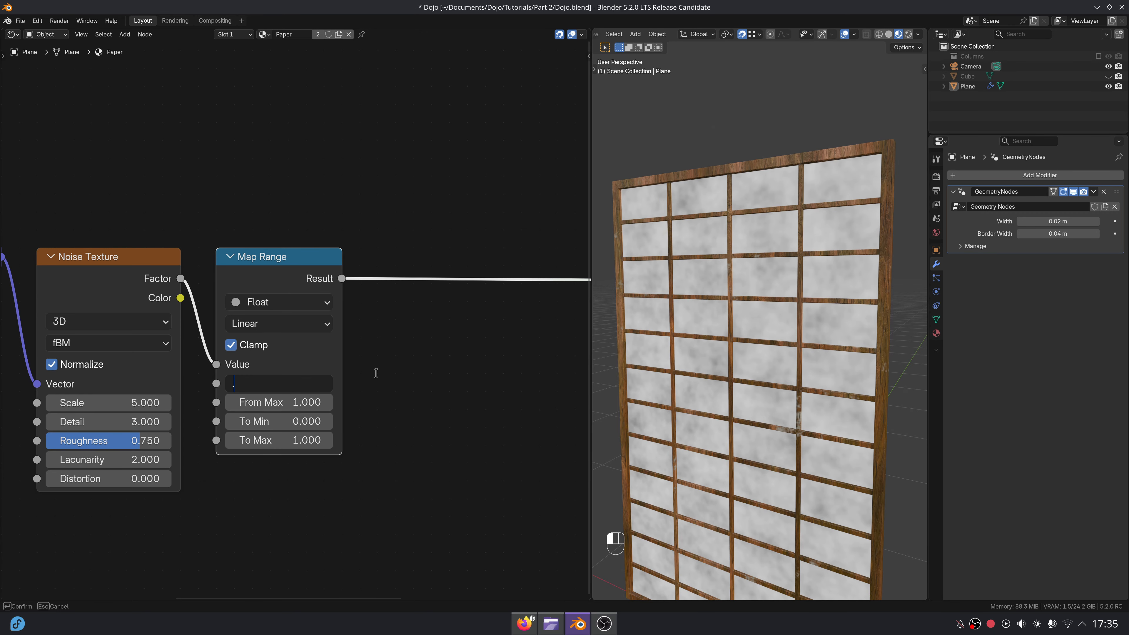
pyautogui.write('3')
pyautogui.press('Tab')
pyautogui.write('.7')
pyautogui.press('Return')
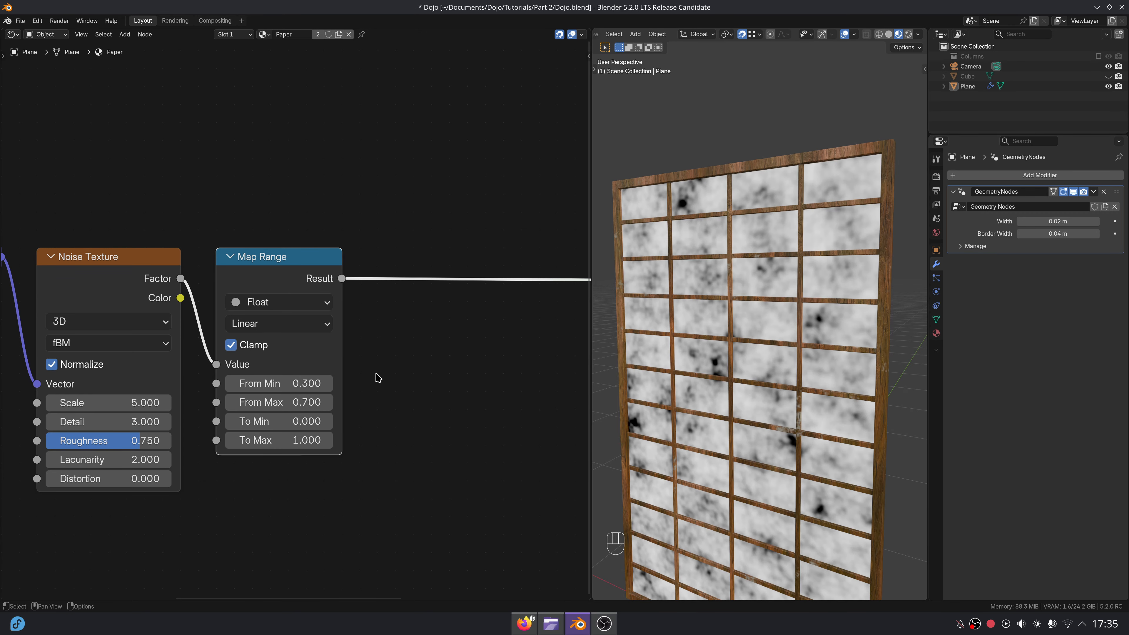
# Step: Insert a color Mix node before Base Color and drive its Factor with the Map Range Result
pyautogui.moveTo(412, 372); pyautogui.dragTo(309, 394, button='middle')
pyautogui.hotkey('shift', 'a')
pyautogui.write('mix')
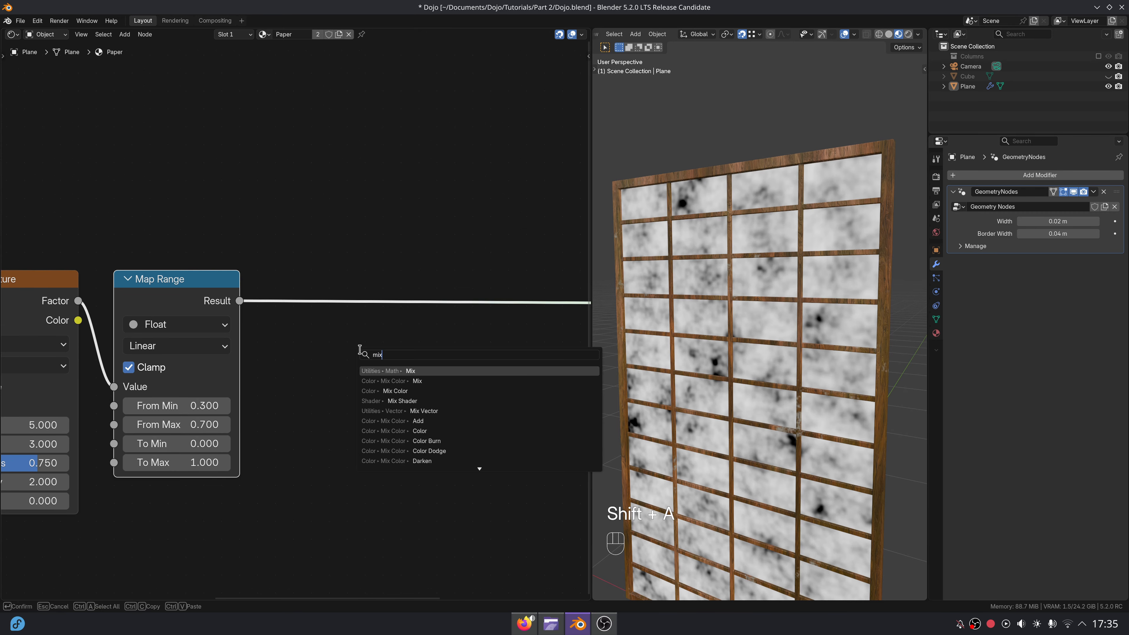
pyautogui.press('Return')
pyautogui.click(350, 343)
pyautogui.click(428, 396)
pyautogui.click(400, 481)
pyautogui.moveTo(394, 499); pyautogui.dragTo(279, 406)
# Step: Set the color Mix node's A to a greyish beige and B to a lighter cream
pyautogui.click(346, 430)
pyautogui.scroll(-1, 405, 289)
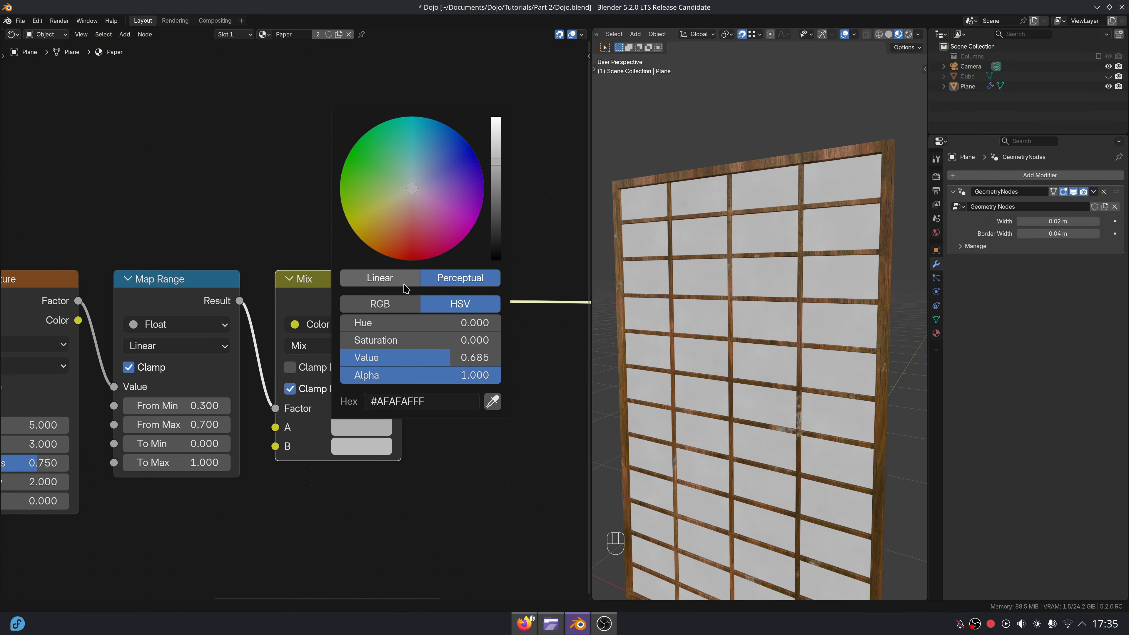
pyautogui.scroll(-2, 406, 289)
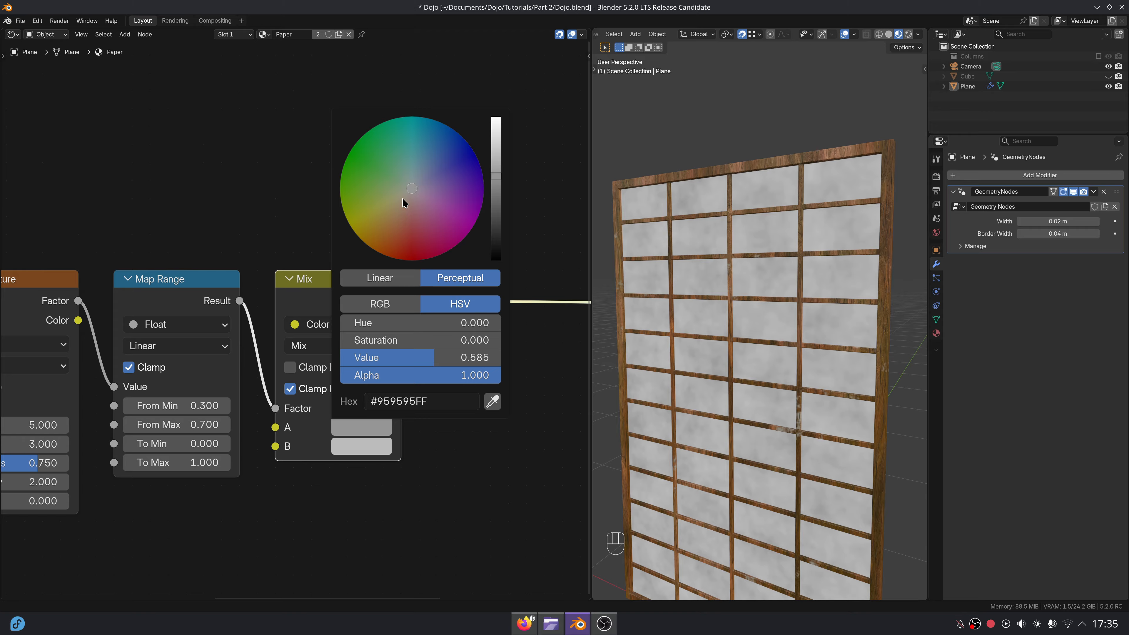
pyautogui.click(356, 441)
pyautogui.moveTo(404, 214); pyautogui.dragTo(400, 217)
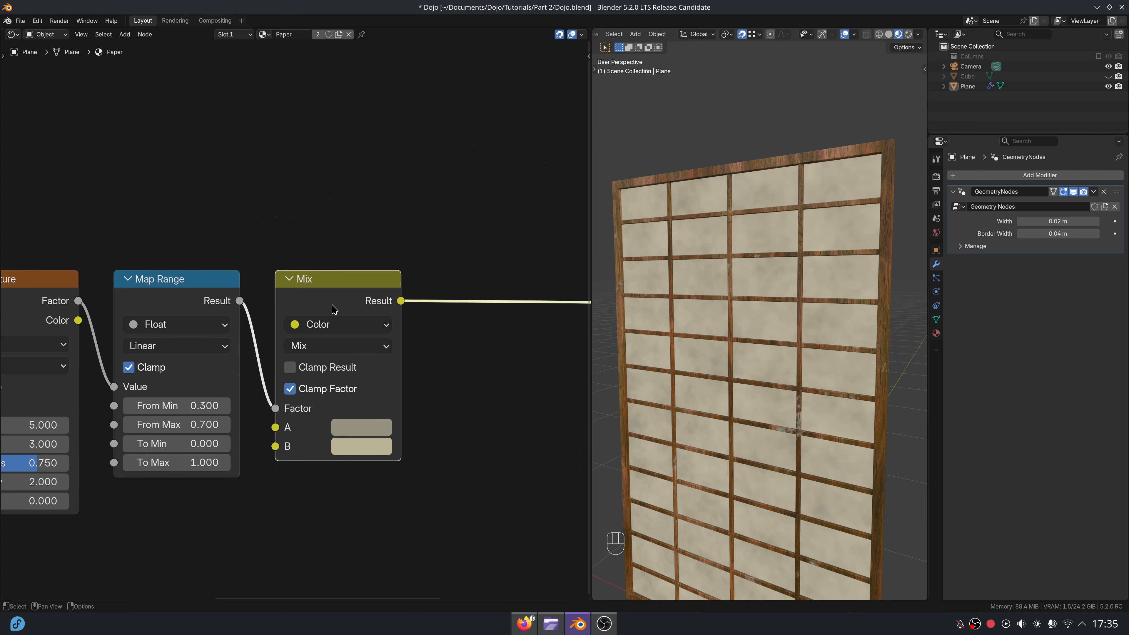
pyautogui.moveTo(408, 359); pyautogui.dragTo(403, 358)
pyautogui.scroll(-5, 429, 445)
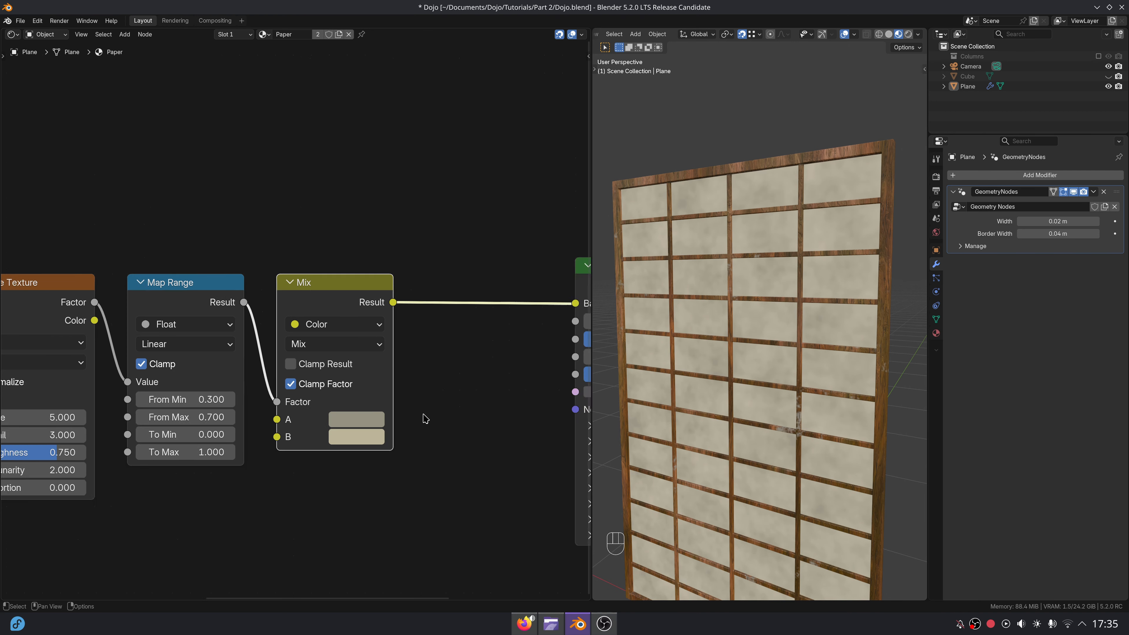
# Step: Move the texture and mix nodes closer to the Principled BSDF
pyautogui.scroll(1, 365, 283)
pyautogui.scroll(-1, 298, 320)
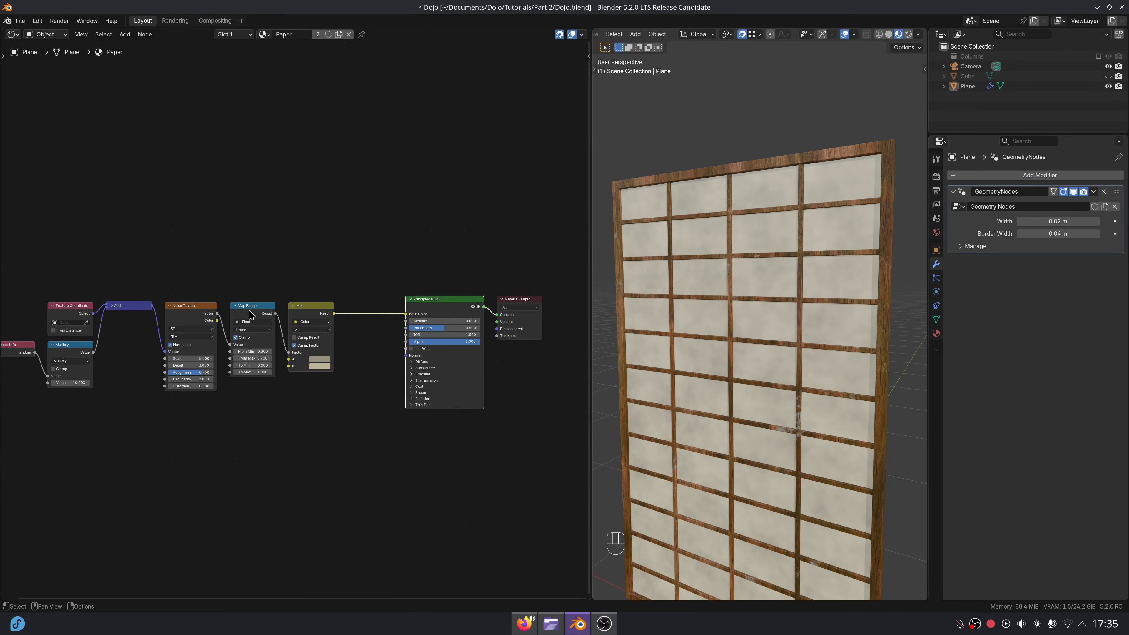
pyautogui.moveTo(4, 283); pyautogui.dragTo(272, 429)
pyautogui.press('g')
pyautogui.click(368, 424)
pyautogui.scroll(3, 428, 404)
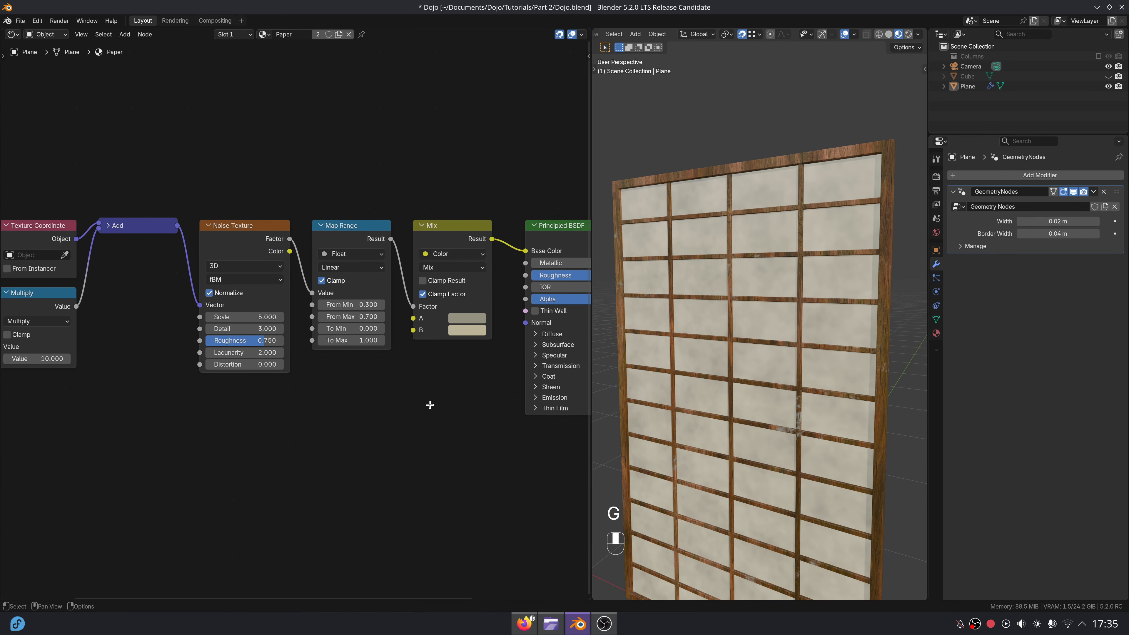
# Step: Add a float Mix node below the color Mix and link the Object Info's Random output to its Factor
pyautogui.hotkey('shift', 'a')
pyautogui.write('mx')
pyautogui.press('Return')
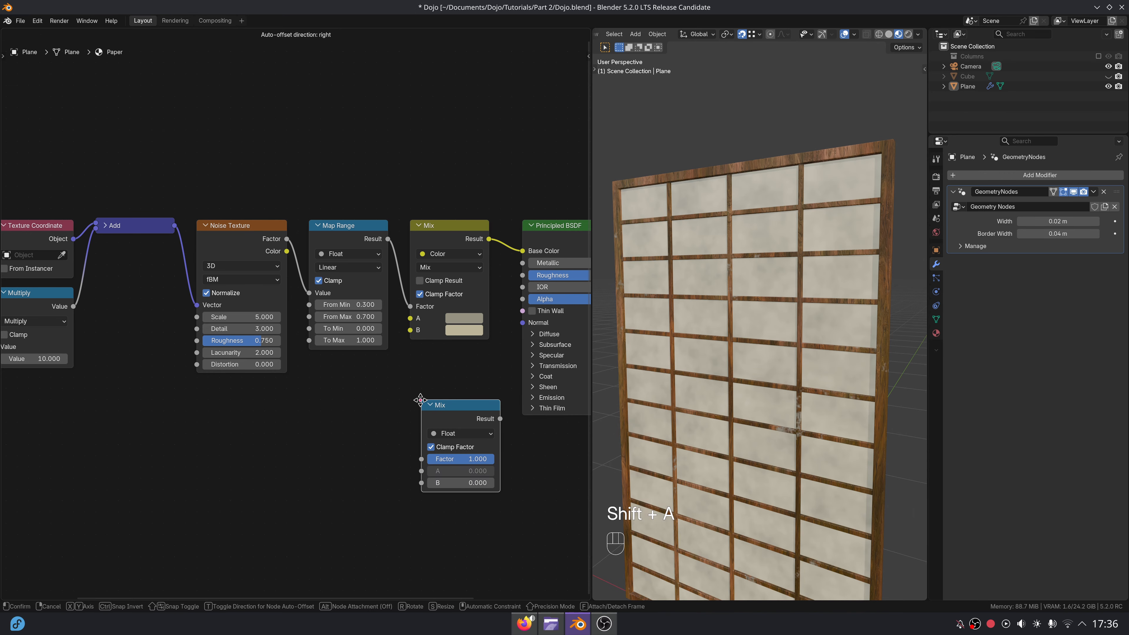
pyautogui.click(422, 392)
pyautogui.moveTo(117, 330); pyautogui.dragTo(201, 327, button='middle')
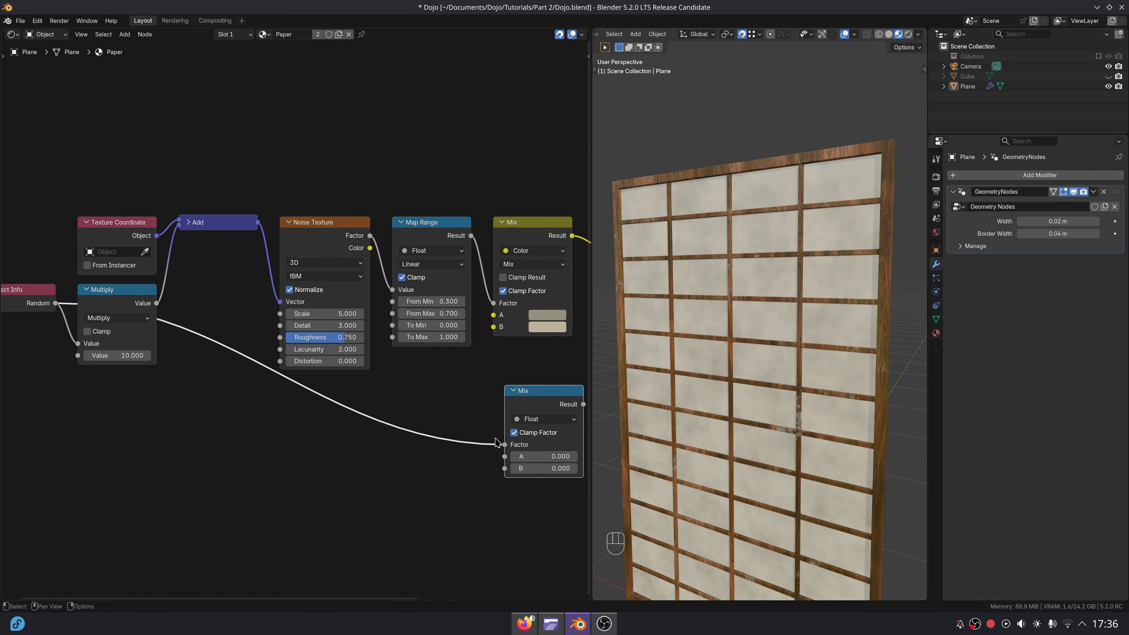
pyautogui.moveTo(497, 443); pyautogui.dragTo(300, 449, button='middle')
# Step: Set the float Mix node's A to 0.4 and B to 0.6
pyautogui.scroll(4, 327, 427)
pyautogui.moveTo(339, 415); pyautogui.dragTo(323, 369)
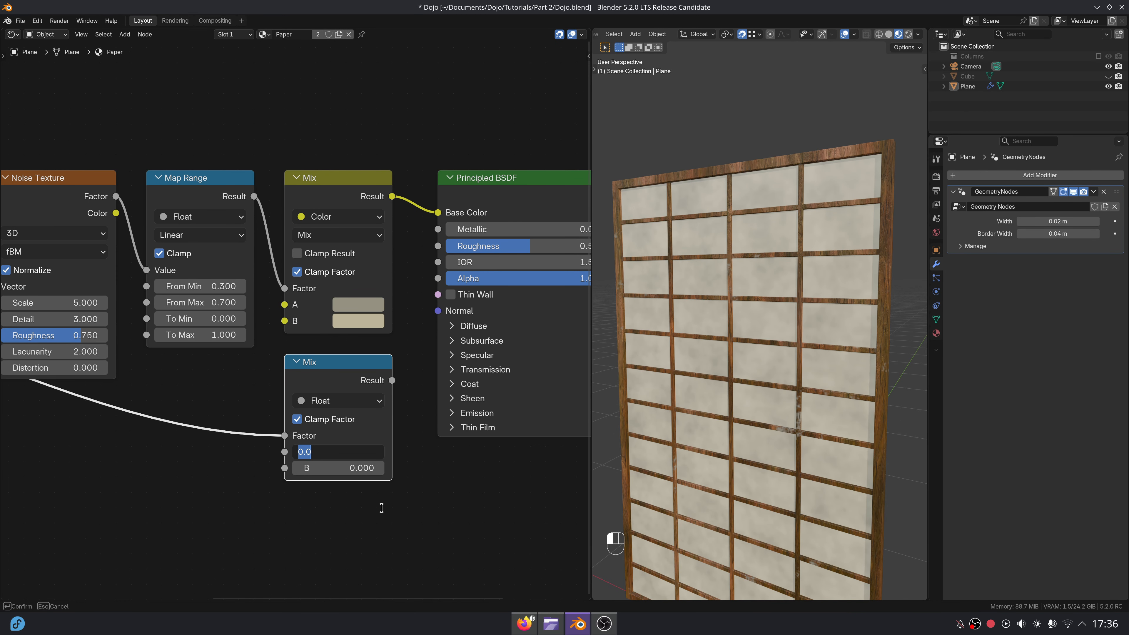
pyautogui.moveTo(402, 346); pyautogui.dragTo(305, 367, button='middle')
pyautogui.scroll(1, 304, 367)
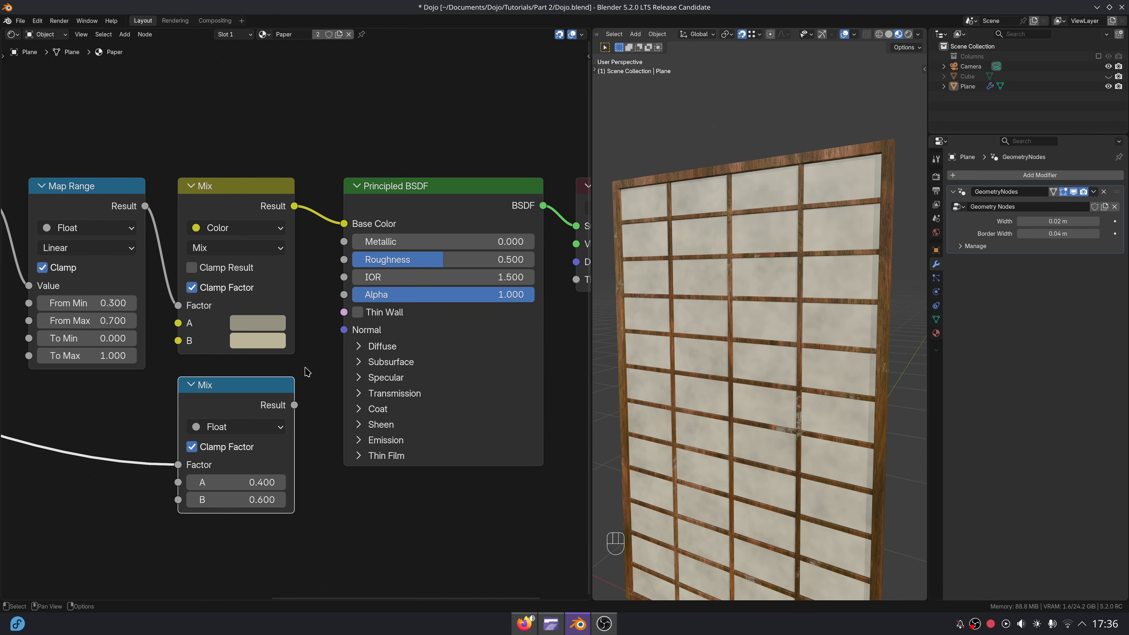
# Step: On the Principled BSDF, enable Thin Wall, link the float Mix Result to Subsurface Weight and set Roughness to about 0.596
pyautogui.moveTo(381, 314); pyautogui.dragTo(333, 311, button='middle')
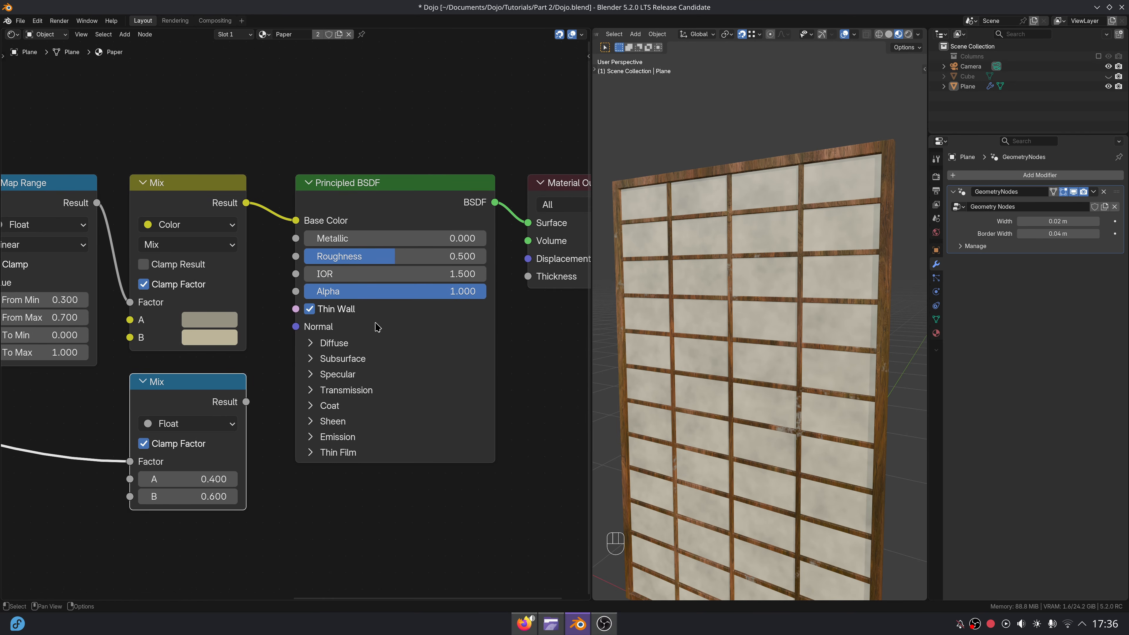
pyautogui.click(357, 364)
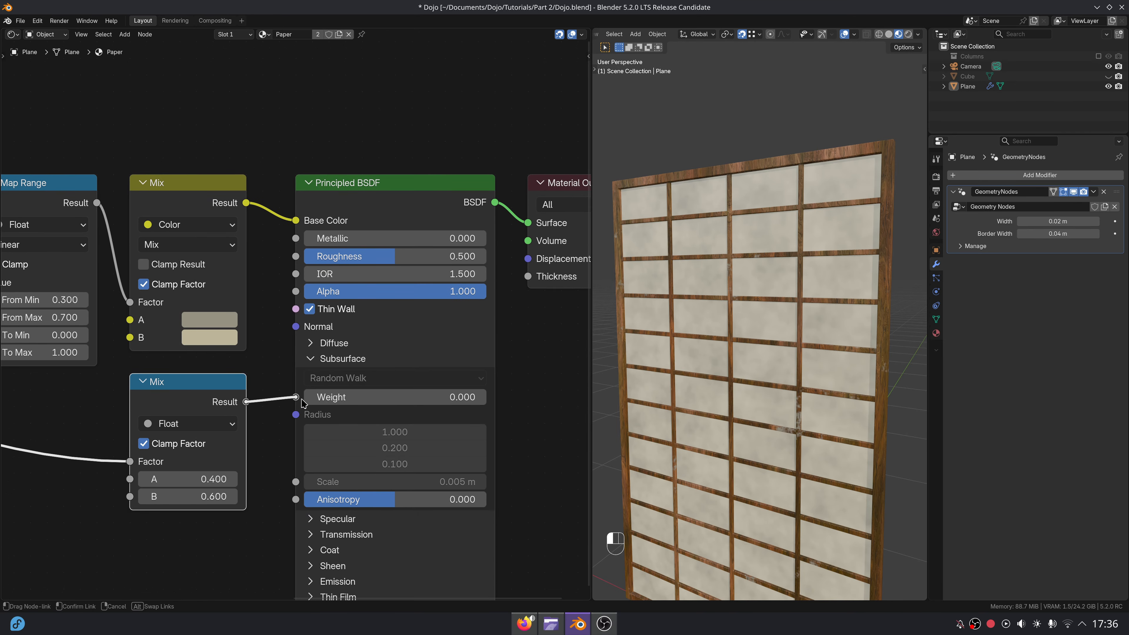
pyautogui.moveTo(304, 403); pyautogui.dragTo(302, 400)
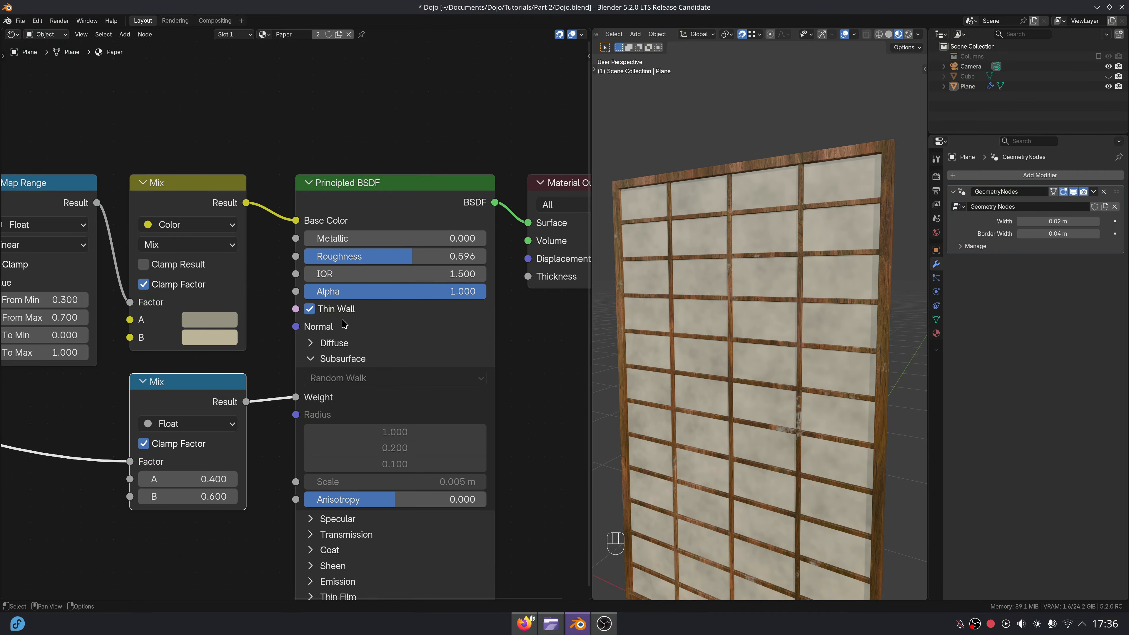
pyautogui.scroll(-2, 343, 323)
pyautogui.scroll(-1, 355, 463)
pyautogui.moveTo(390, 446); pyautogui.dragTo(369, 439, button='middle')
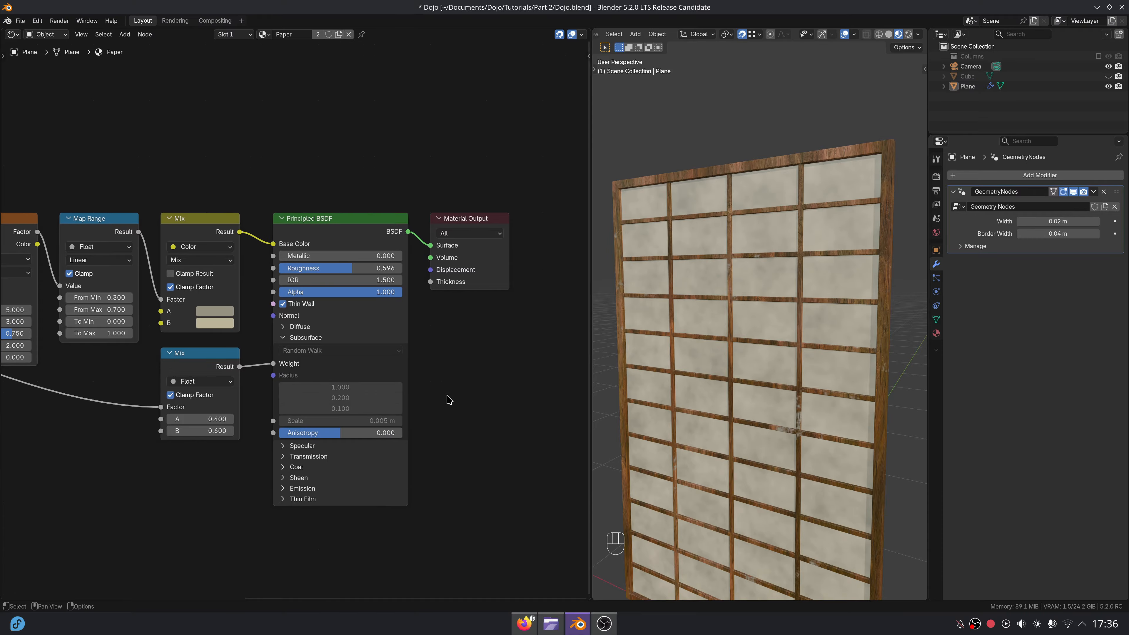
pyautogui.scroll(-2, 771, 417)
# Step: Display the panel in Solid shading from the front and widen the 3D viewport
pyautogui.moveTo(770, 417); pyautogui.dragTo(787, 382, button='middle')
pyautogui.click(888, 35)
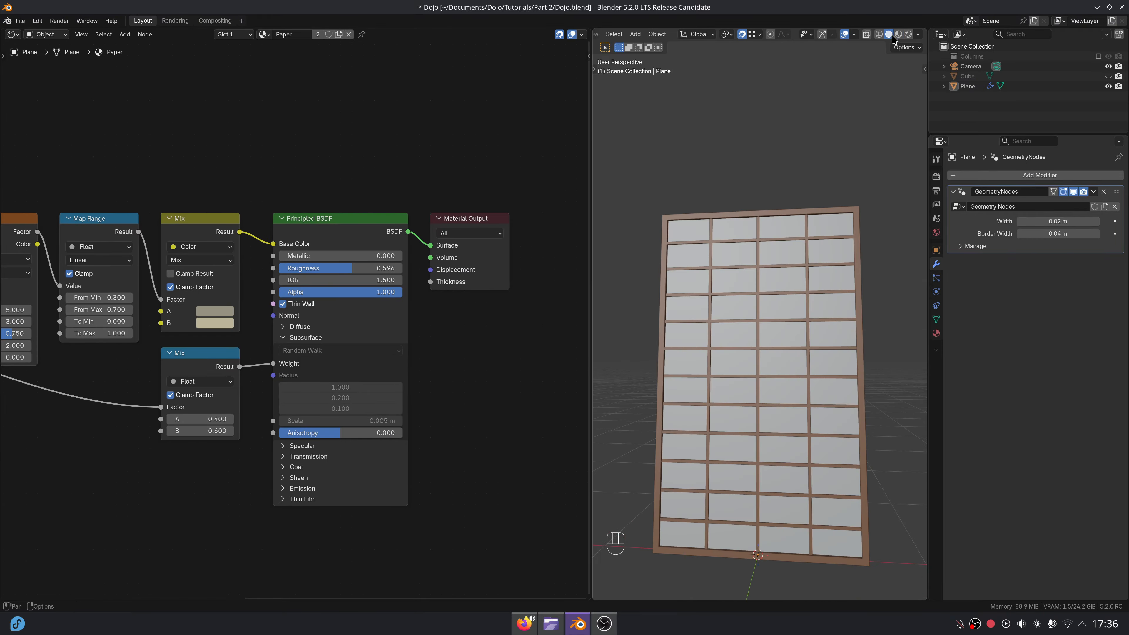
pyautogui.moveTo(796, 438); pyautogui.dragTo(766, 443, button='middle')
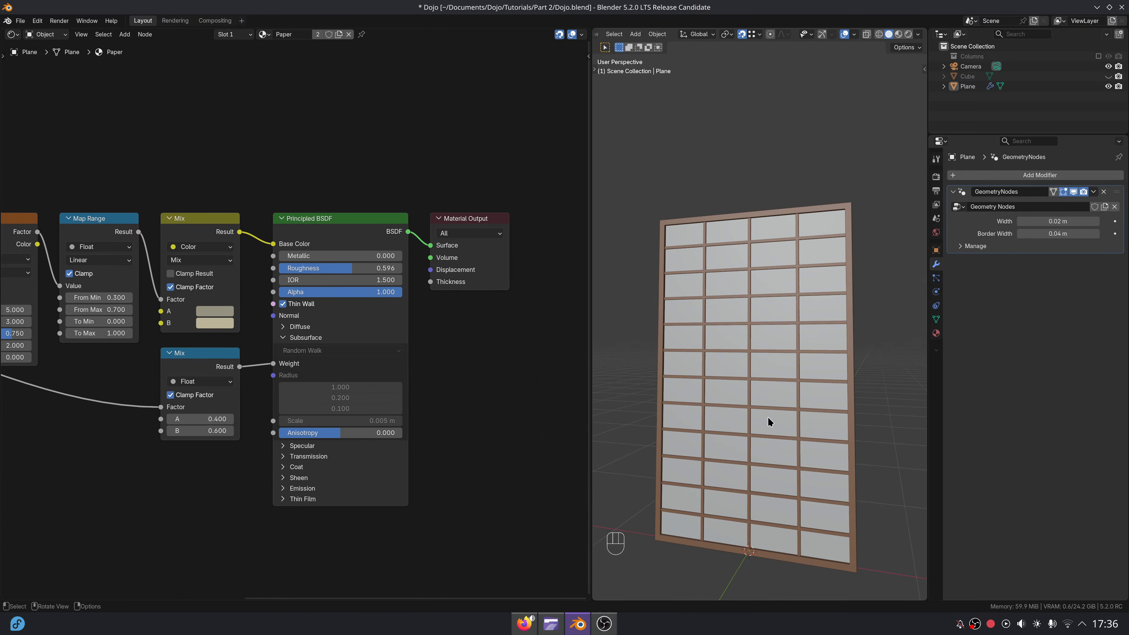
pyautogui.press('KP_1')
pyautogui.moveTo(591, 283); pyautogui.dragTo(253, 282)
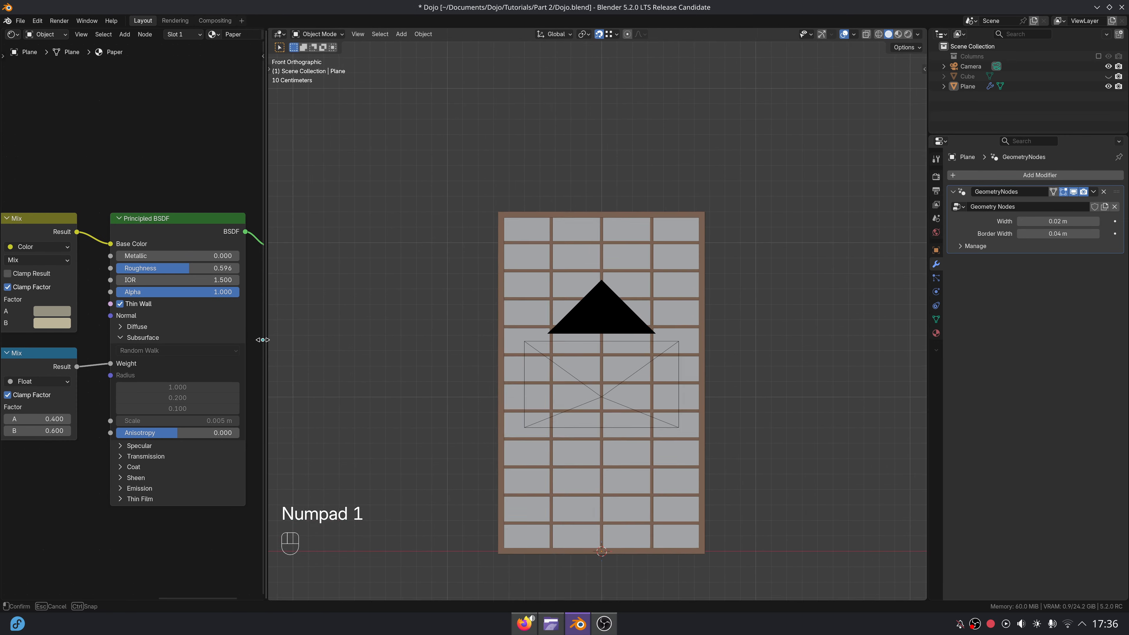
pyautogui.press('Home')
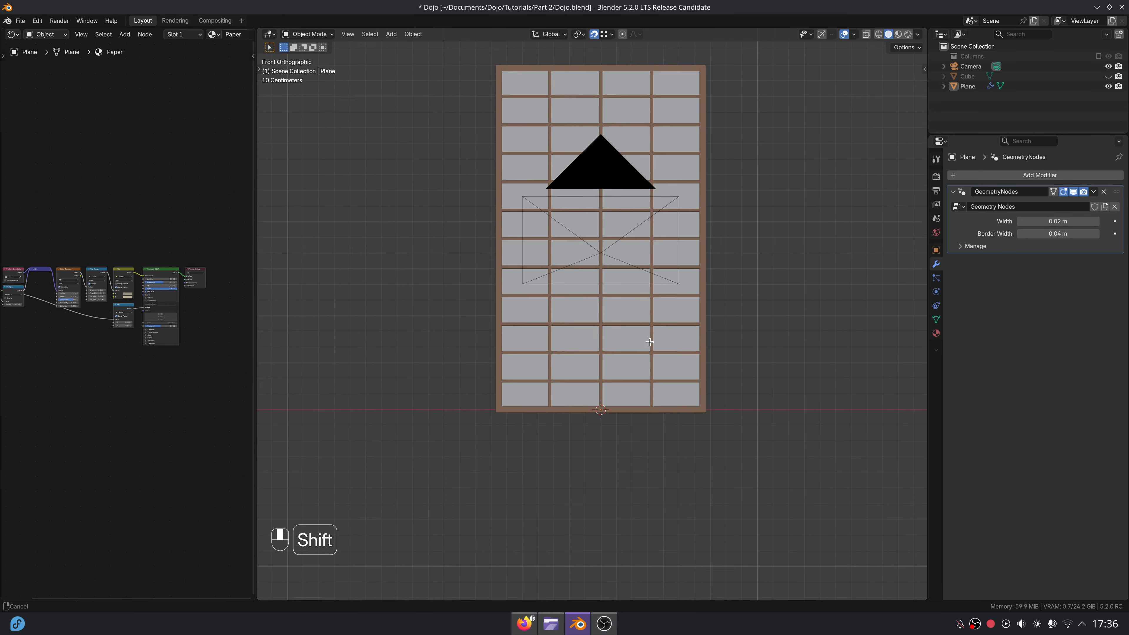
# Step: Add a mesh cube at the foot of the shoji panel
pyautogui.scroll(4, 649, 435)
pyautogui.hotkey('shift', 'a')
pyautogui.moveTo(639, 412)
pyautogui.click(678, 417)
pyautogui.scroll(-5, 716, 437)
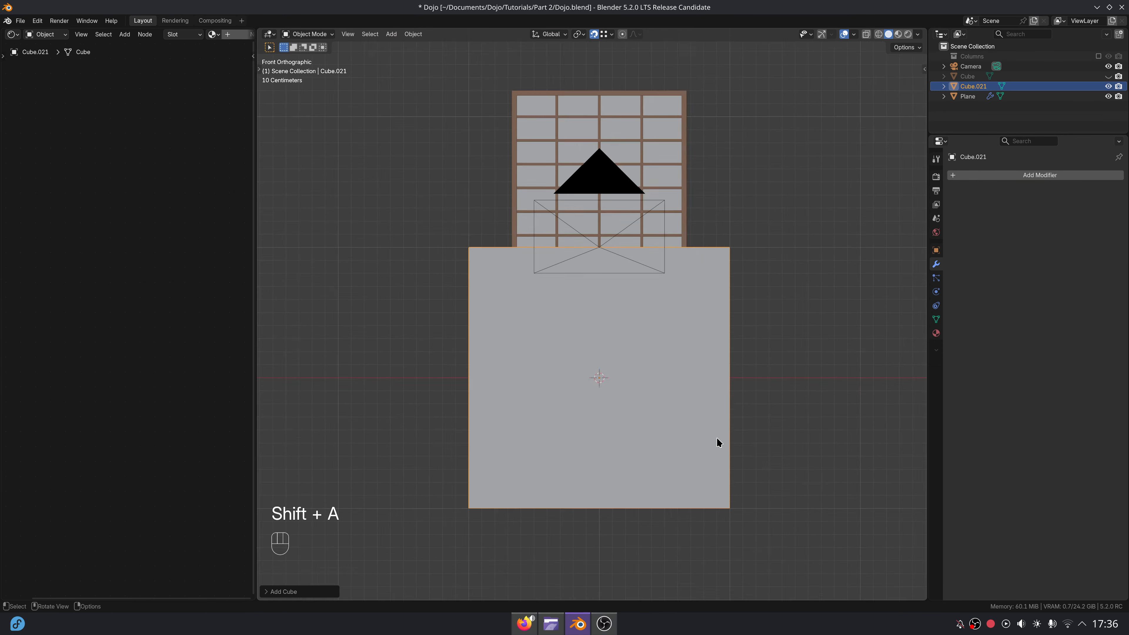
# Step: Scale the new cube's mesh down to edges of about 0.465 m in Edit Mode
pyautogui.press('Tab')
pyautogui.moveTo(716, 436); pyautogui.dragTo(792, 487, button='middle')
pyautogui.press('s')
pyautogui.click(678, 418)
pyautogui.press('s')
pyautogui.click(724, 452)
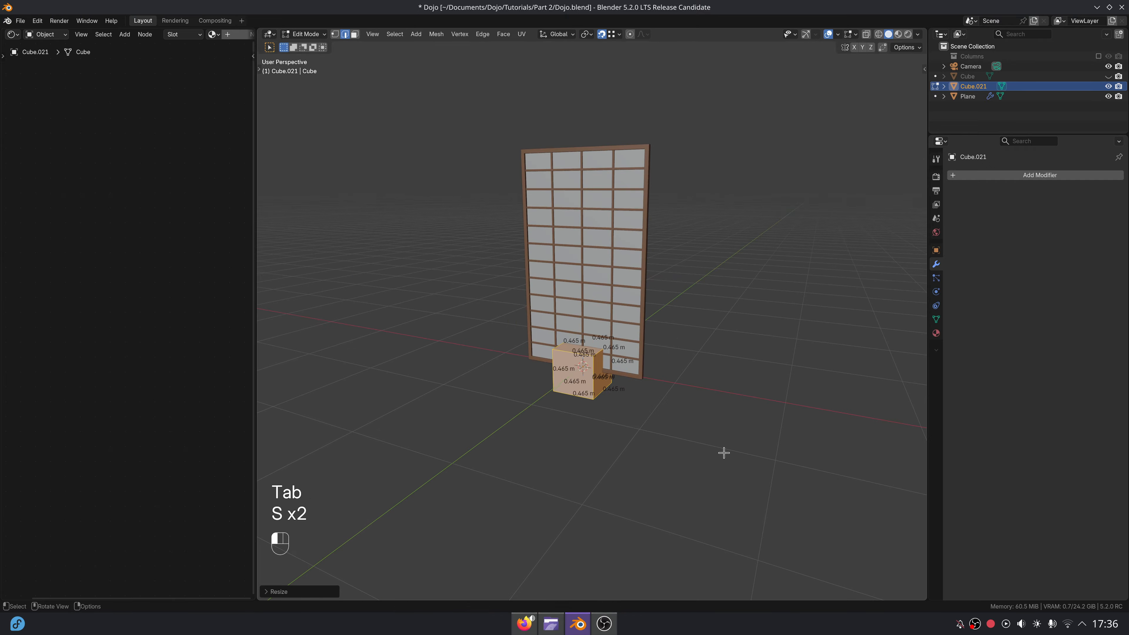
# Step: Scale the cube's mesh down in front view to roughly the thickness of the shoji panel's bottom frame
pyautogui.press('KP_1')
pyautogui.scroll(7, 904, 452)
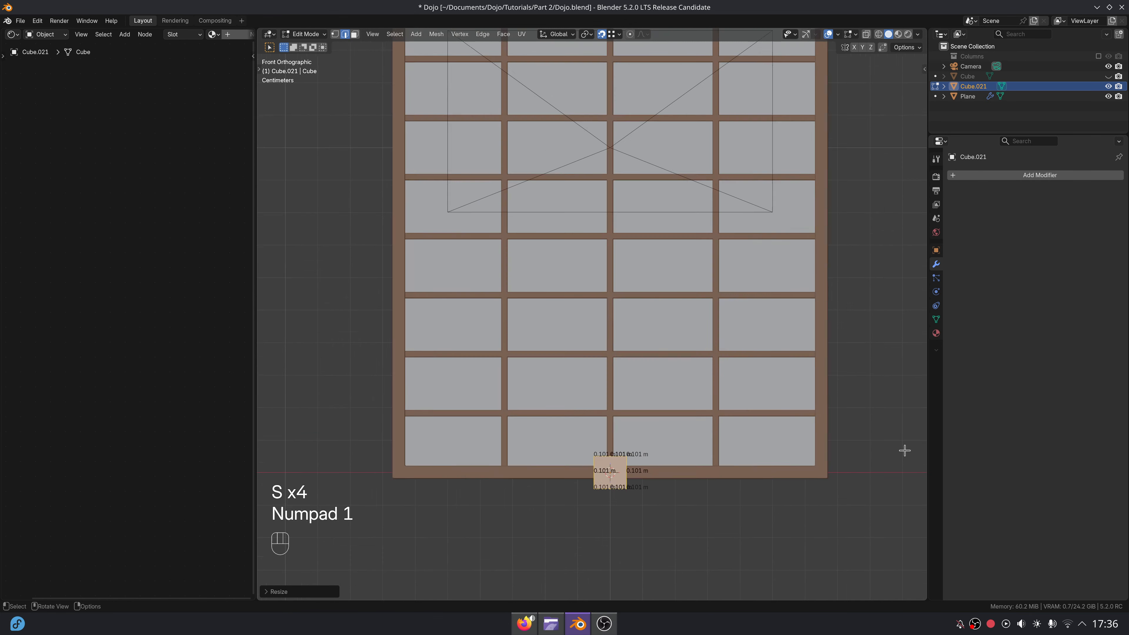
pyautogui.keyDown('shift'); pyautogui.moveTo(684, 462); pyautogui.dragTo(662, 316, button='middle'); pyautogui.keyUp('shift')
pyautogui.scroll(4, 662, 318)
pyautogui.press('s')
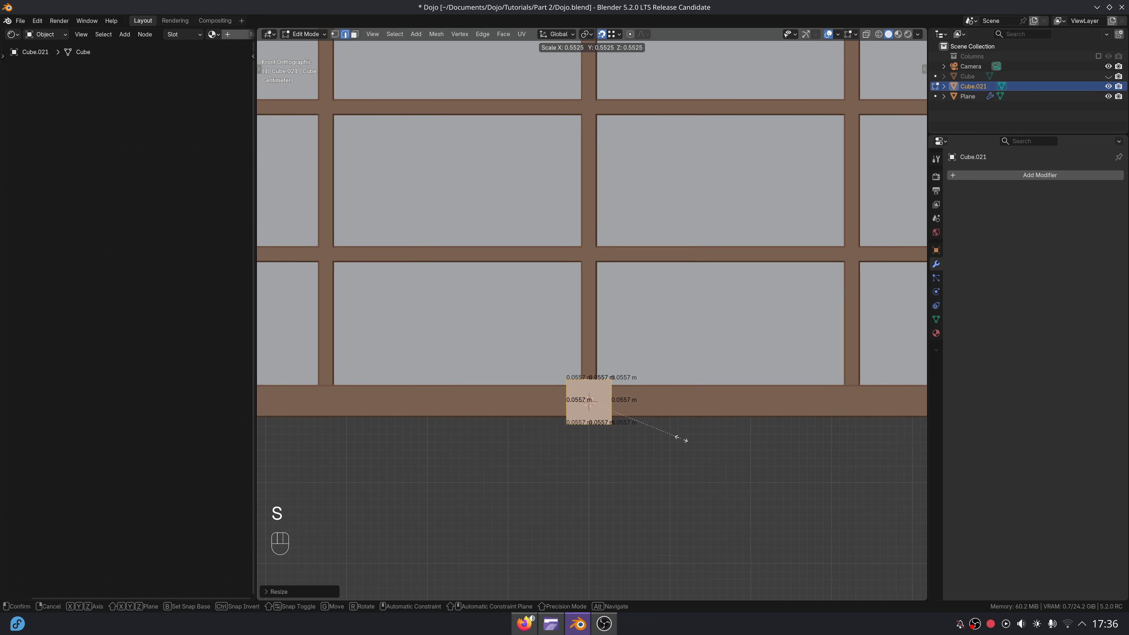
pyautogui.click(662, 431)
# Step: Widen the small block along X and hide the edge length measurements
pyautogui.press('s')
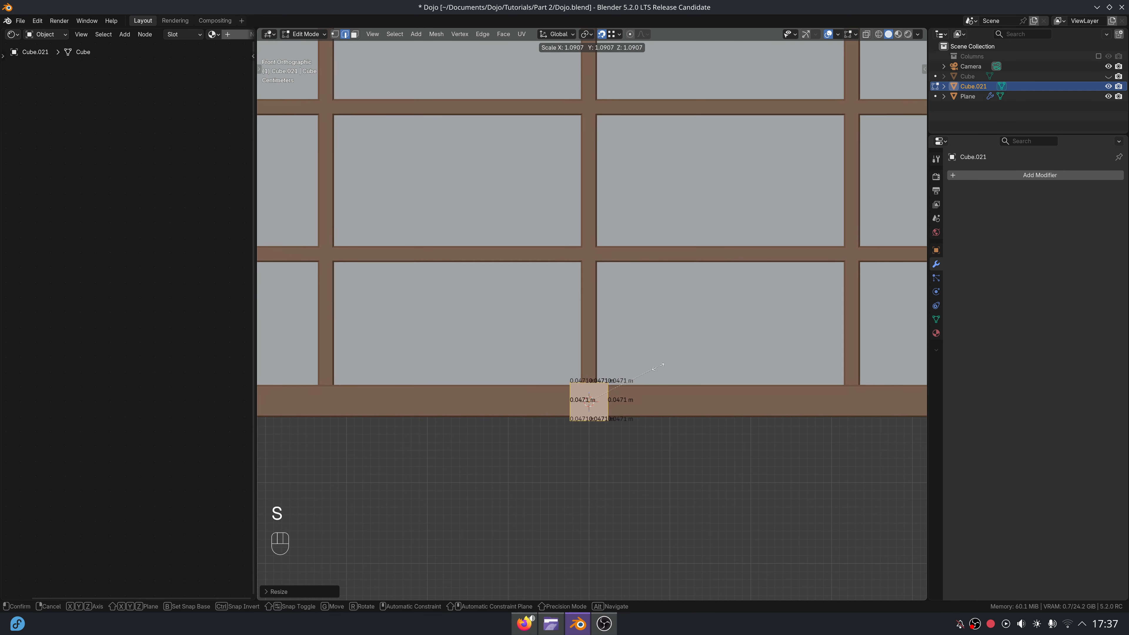
pyautogui.press('x')
pyautogui.click(810, 126)
pyautogui.click(849, 34)
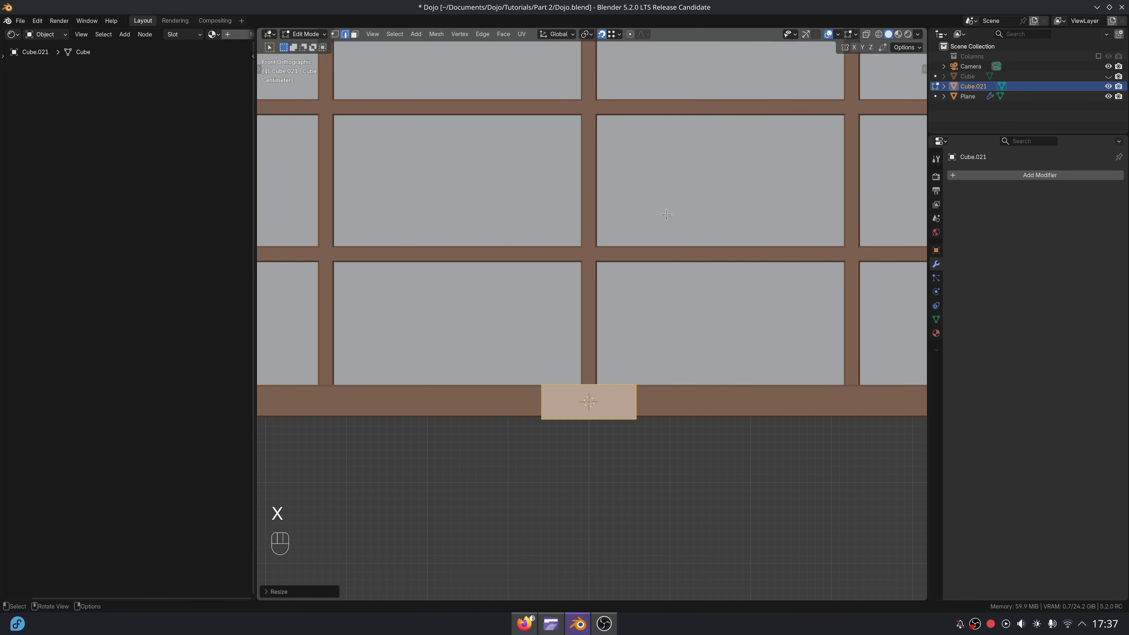
# Step: Stretch the block along X to the full width of the shoji panel and return to Object Mode
pyautogui.scroll(-4, 651, 435)
pyautogui.press('s')
pyautogui.press('x')
pyautogui.click(466, 444)
pyautogui.press('s')
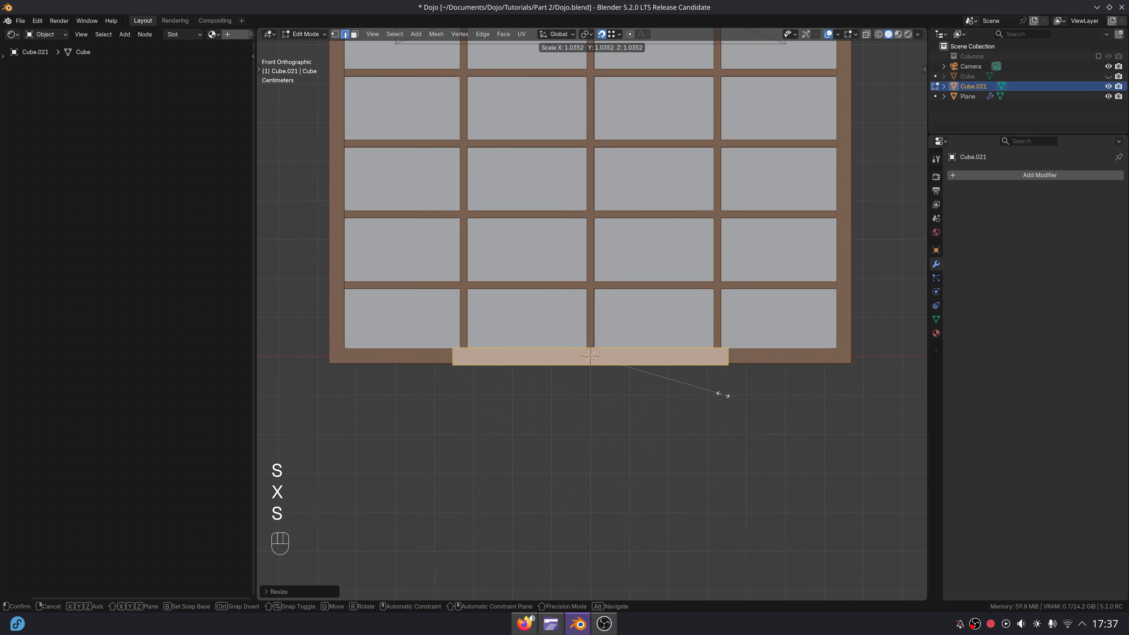
pyautogui.press('x')
pyautogui.click(842, 433)
pyautogui.press('Tab')
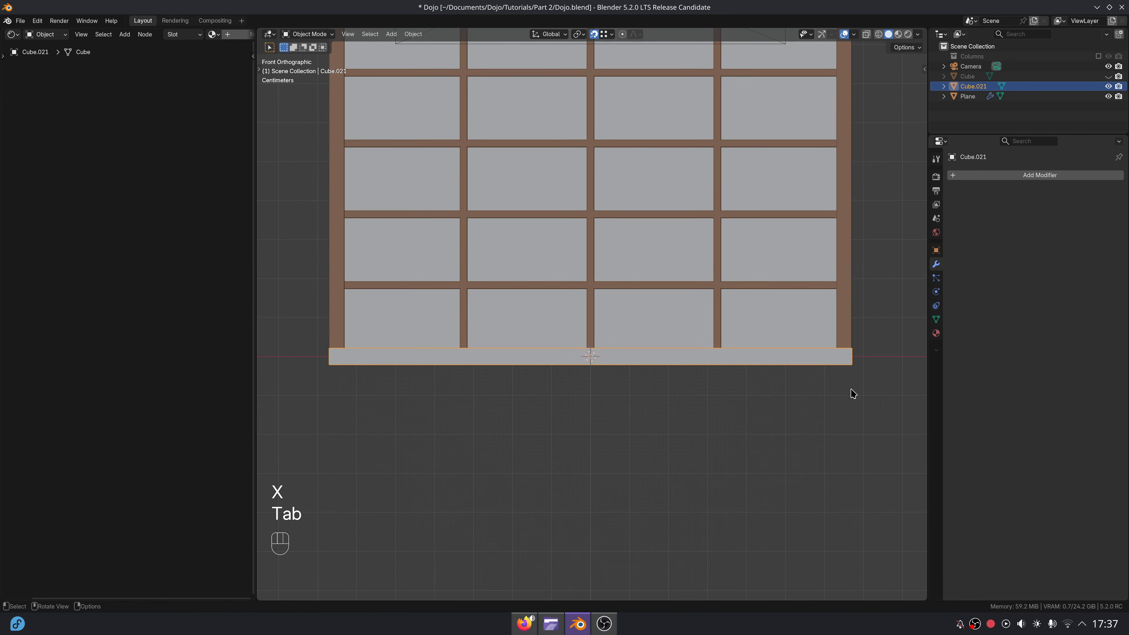
# Step: Add a Bevel modifier to the bottom rail and set its Amount to 0.002 m
pyautogui.moveTo(851, 391); pyautogui.dragTo(954, 217, button='middle')
pyautogui.click(981, 175)
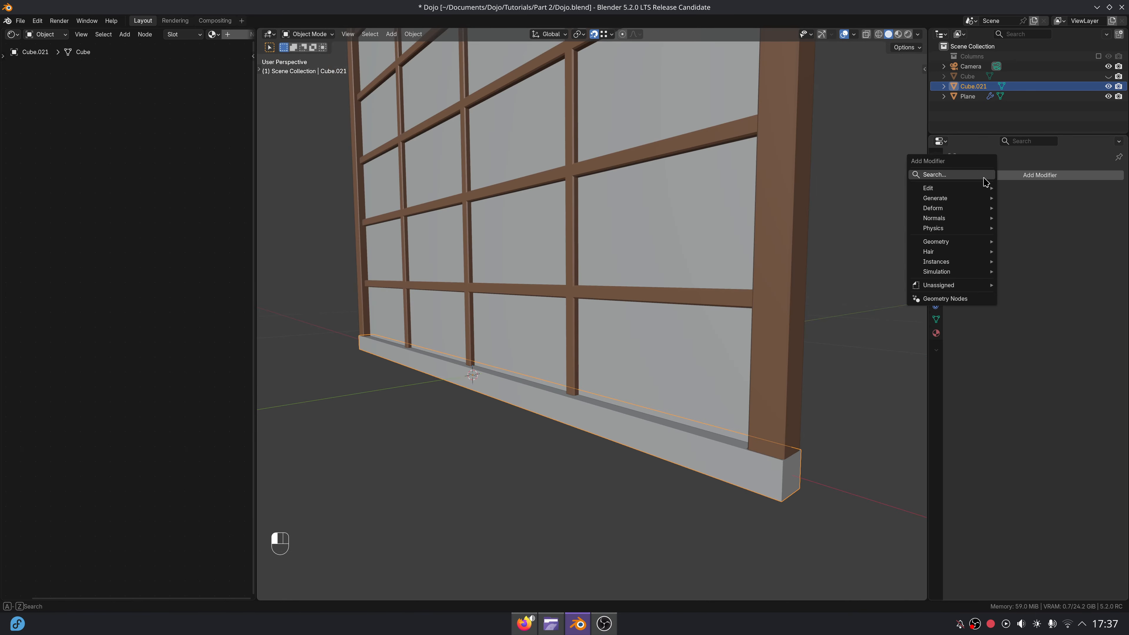
pyautogui.click(984, 178)
pyautogui.press('Return')
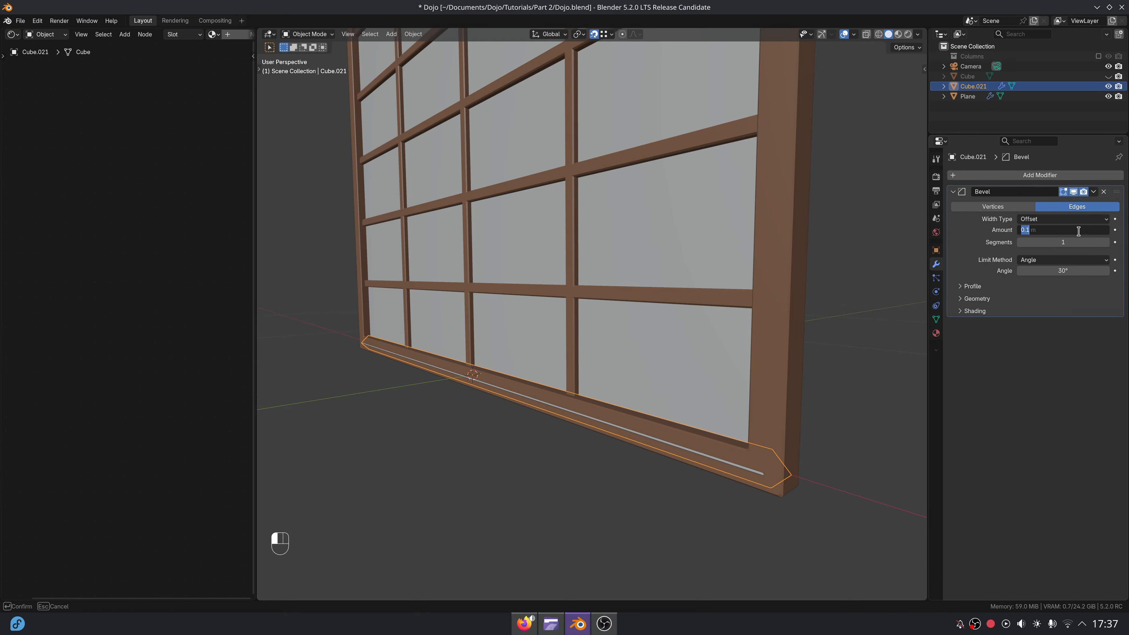
pyautogui.click(1079, 231)
pyautogui.write('.002')
pyautogui.press('Return')
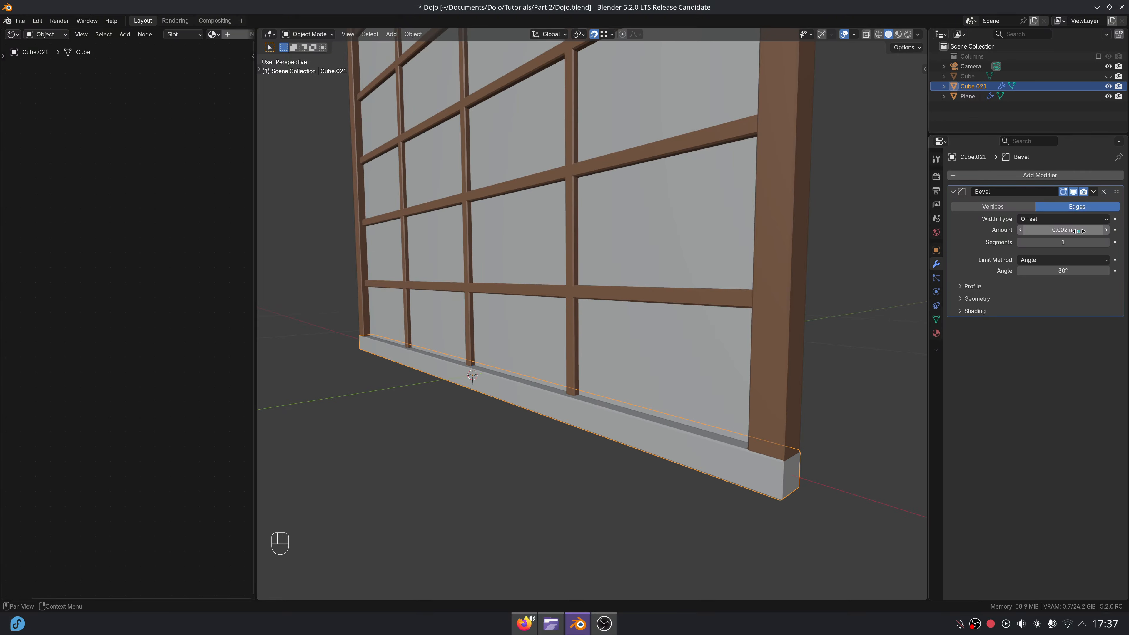
# Step: Assign the existing Wood material to the bottom rail
pyautogui.click(936, 337)
pyautogui.click(957, 218)
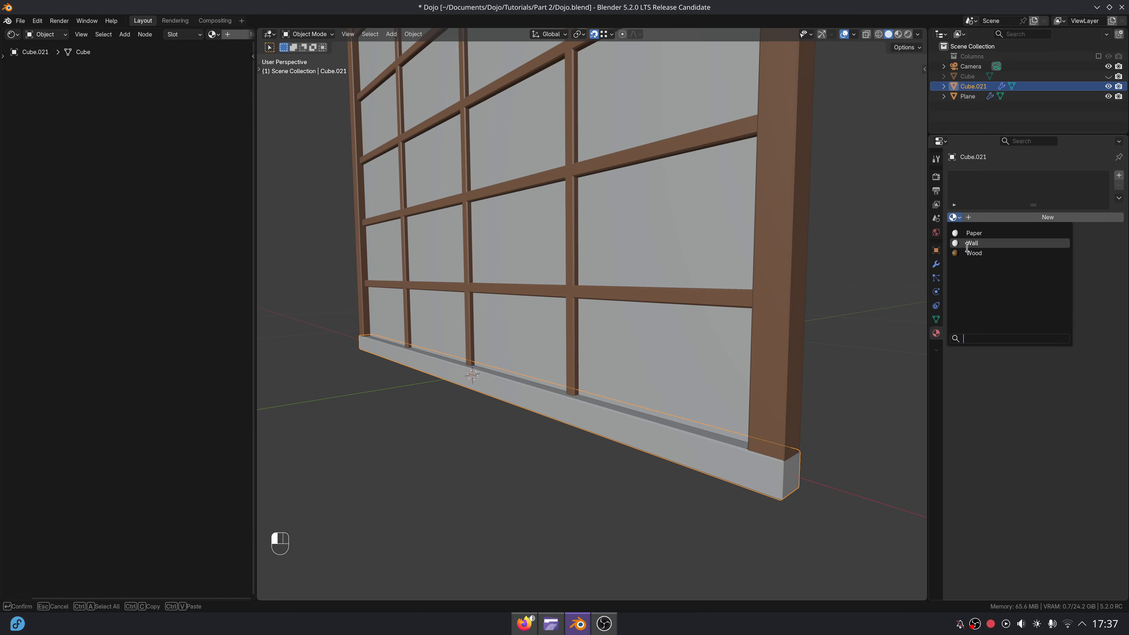
pyautogui.click(970, 244)
# Step: Adjust the height of the bottom rail's whole mesh along Z in Edit Mode
pyautogui.moveTo(597, 398); pyautogui.dragTo(687, 337, button='middle')
pyautogui.scroll(-3, 683, 385)
pyautogui.scroll(3, 678, 370)
pyautogui.press('Tab')
pyautogui.press('a')
pyautogui.press('s')
pyautogui.press('z')
pyautogui.click(693, 336)
pyautogui.press('Tab')
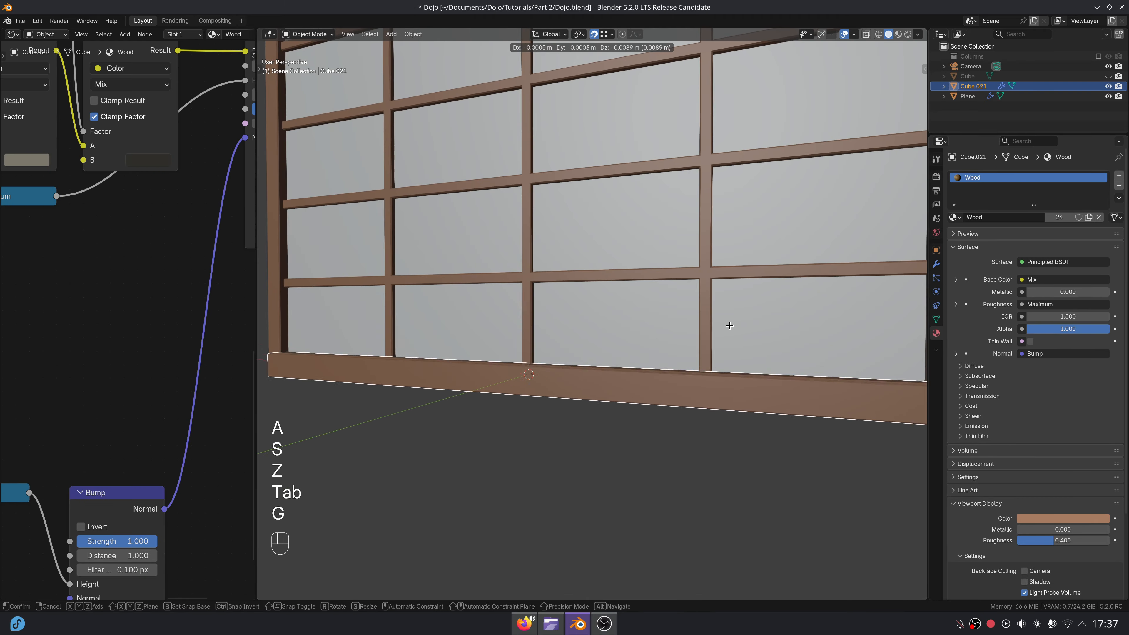
# Step: Move the bottom rail along Z to align it with the lower edge of the panel frame
pyautogui.press('g')
pyautogui.press('z')
pyautogui.click(732, 328)
pyautogui.press('Tab')
pyautogui.scroll(5, 684, 378)
pyautogui.press('Tab')
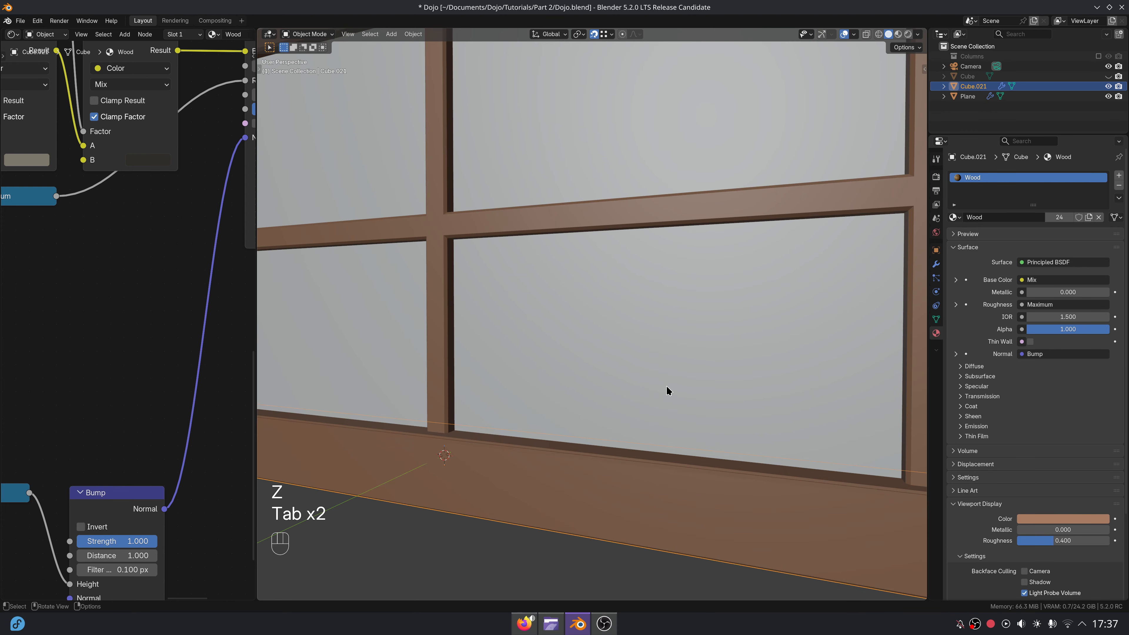
pyautogui.press('g')
pyautogui.press('z')
pyautogui.click(602, 413)
pyautogui.scroll(-4, 603, 415)
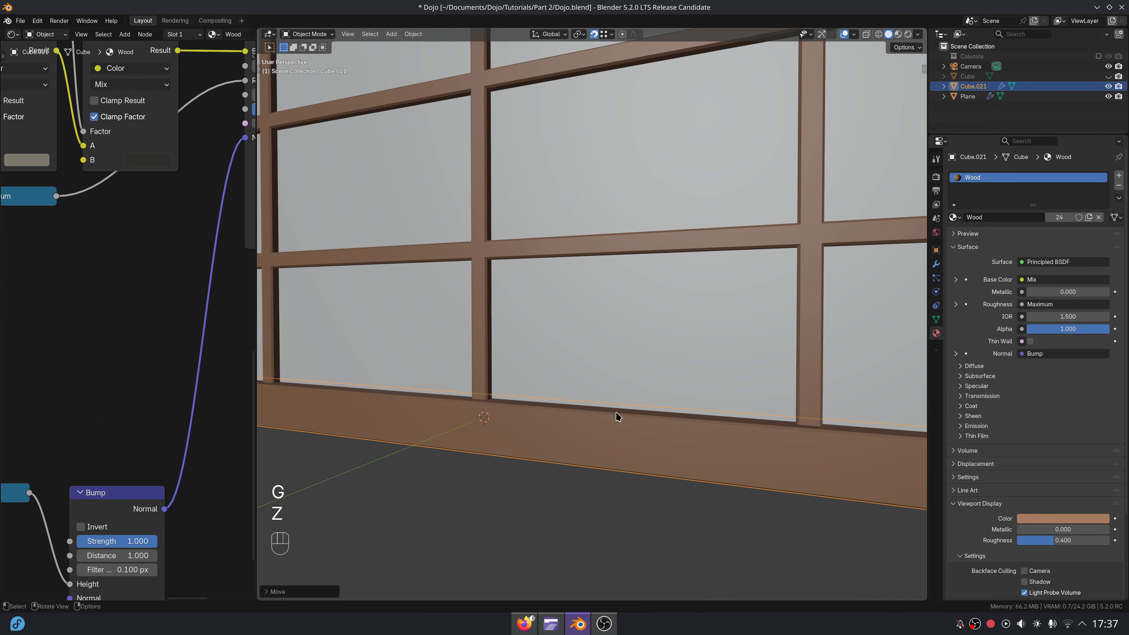
# Step: Select the shoji panel together with its bottom rail and place a linked duplicate beside them along X
pyautogui.moveTo(615, 415)
pyautogui.mouseDown(button='middle')
pyautogui.moveTo(563, 412)
pyautogui.moveTo(552, 368)
pyautogui.moveTo(605, 317)
pyautogui.moveTo(624, 414)
pyautogui.mouseUp(button='middle')
pyautogui.scroll(-4, 565, 399)
pyautogui.scroll(-3, 605, 315)
pyautogui.scroll(-2, 640, 345)
pyautogui.moveTo(640, 338); pyautogui.dragTo(666, 341, button='middle')
pyautogui.press('KP_1')
pyautogui.keyDown('shift'); pyautogui.click(633, 265); pyautogui.keyUp('shift')
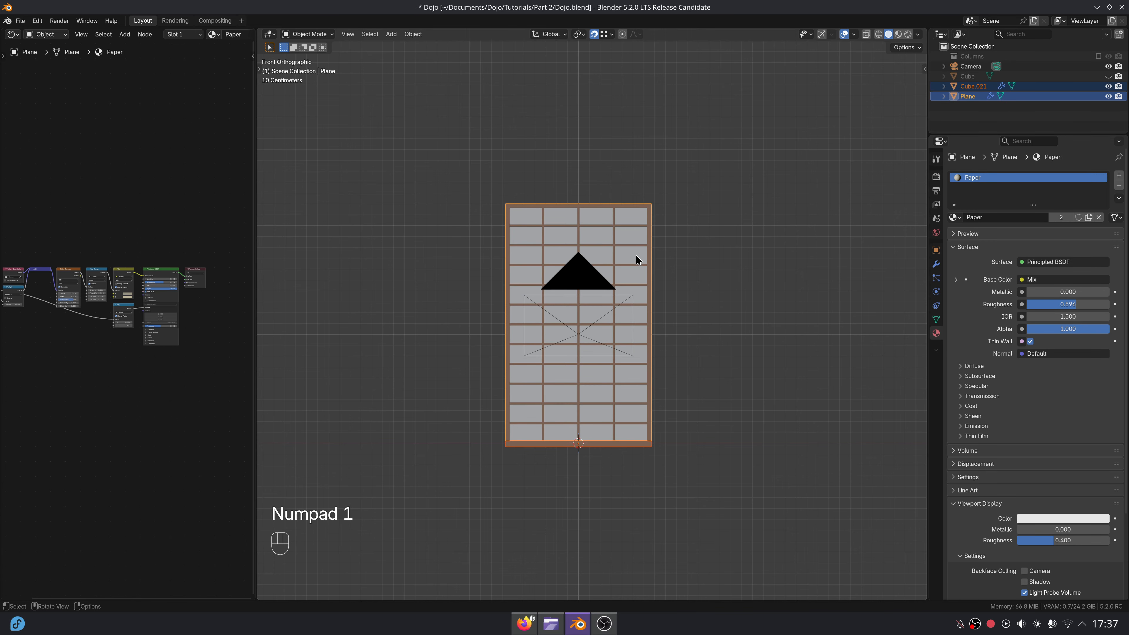
pyautogui.hotkey('alt', 'd')
pyautogui.press('x')
pyautogui.click(776, 280)
# Step: Shift the duplicated panel and rail along X until its side frame overlaps the original panel's frame
pyautogui.scroll(6, 776, 281)
pyautogui.keyDown('shift'); pyautogui.moveTo(797, 202); pyautogui.dragTo(639, 283, button='middle'); pyautogui.keyUp('shift')
pyautogui.press('g')
pyautogui.press('x')
pyautogui.click(623, 254)
pyautogui.scroll(-8, 617, 240)
# Step: Move the duplicated panel and rail about -0.0415 m along Y so they sit just in front of the original
pyautogui.keyDown('shift'); pyautogui.moveTo(620, 244); pyautogui.dragTo(696, 258, button='middle'); pyautogui.keyUp('shift')
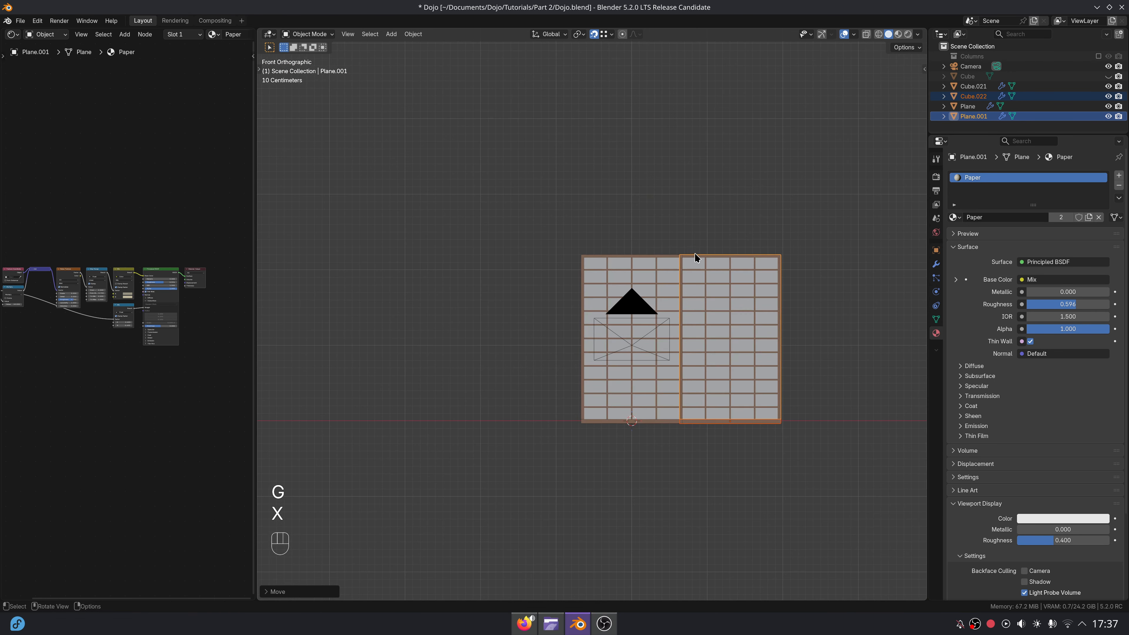
pyautogui.press('KP_7')
pyautogui.scroll(8, 733, 277)
pyautogui.keyDown('shift'); pyautogui.moveTo(829, 308); pyautogui.dragTo(584, 202, button='middle'); pyautogui.keyUp('shift')
pyautogui.scroll(4, 585, 202)
pyautogui.keyDown('shift'); pyautogui.moveTo(899, 364); pyautogui.dragTo(590, 320, button='middle'); pyautogui.keyUp('shift')
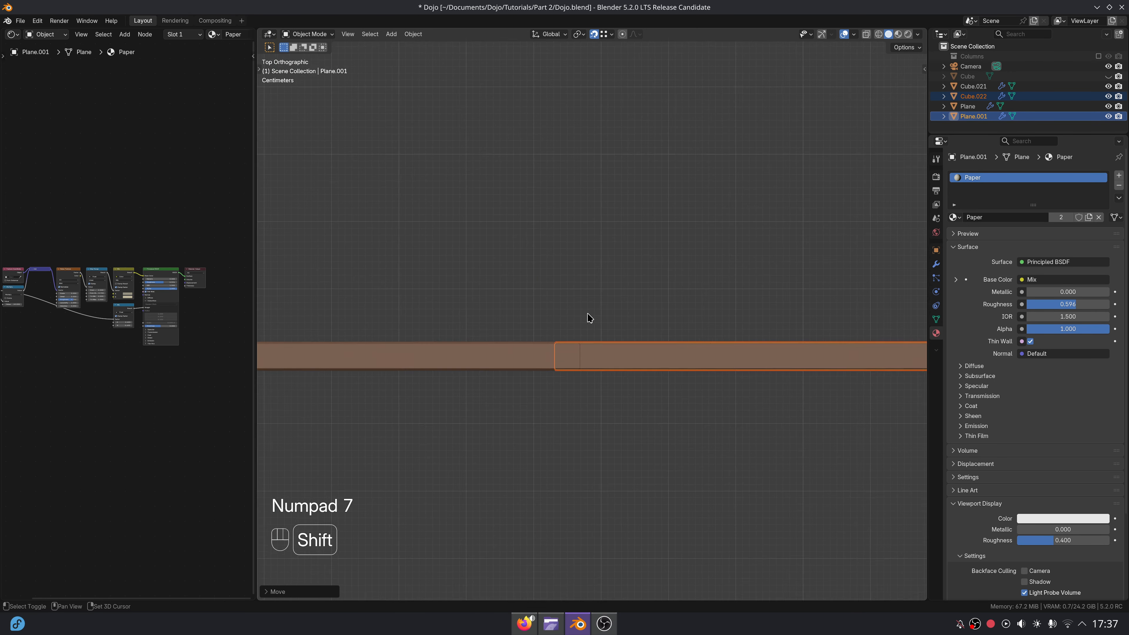
pyautogui.scroll(4, 589, 320)
pyautogui.press('g')
pyautogui.press('y')
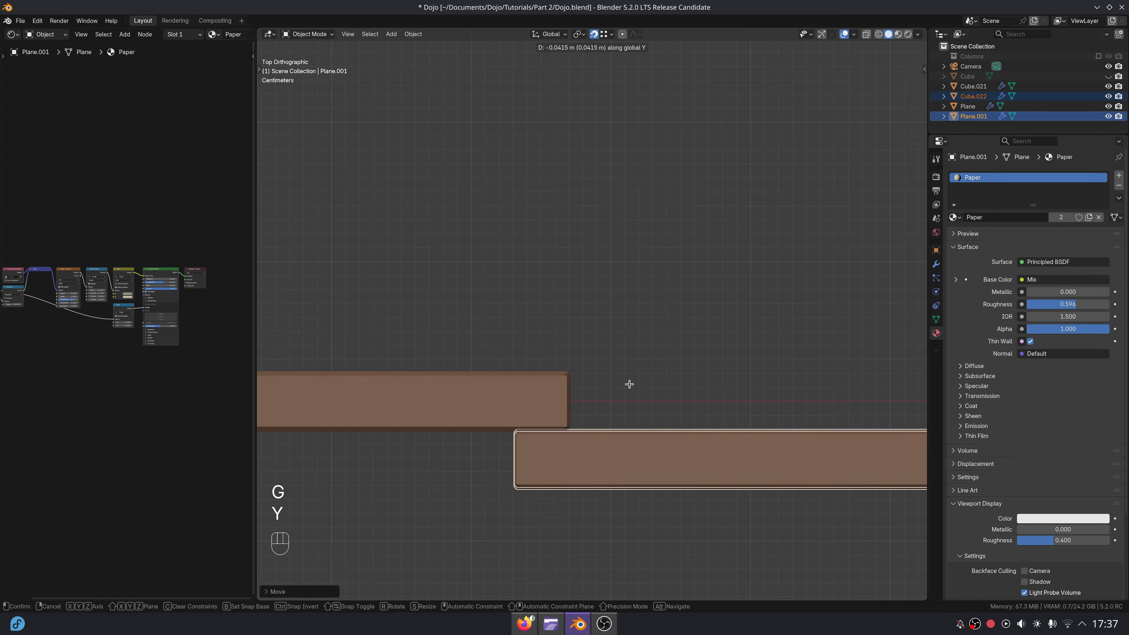
pyautogui.click(629, 384)
# Step: Make a linked duplicate of the offset panel and rail and place it along X at the original panel's opposite end
pyautogui.scroll(-10, 628, 381)
pyautogui.hotkey('alt', 'd')
pyautogui.press('x')
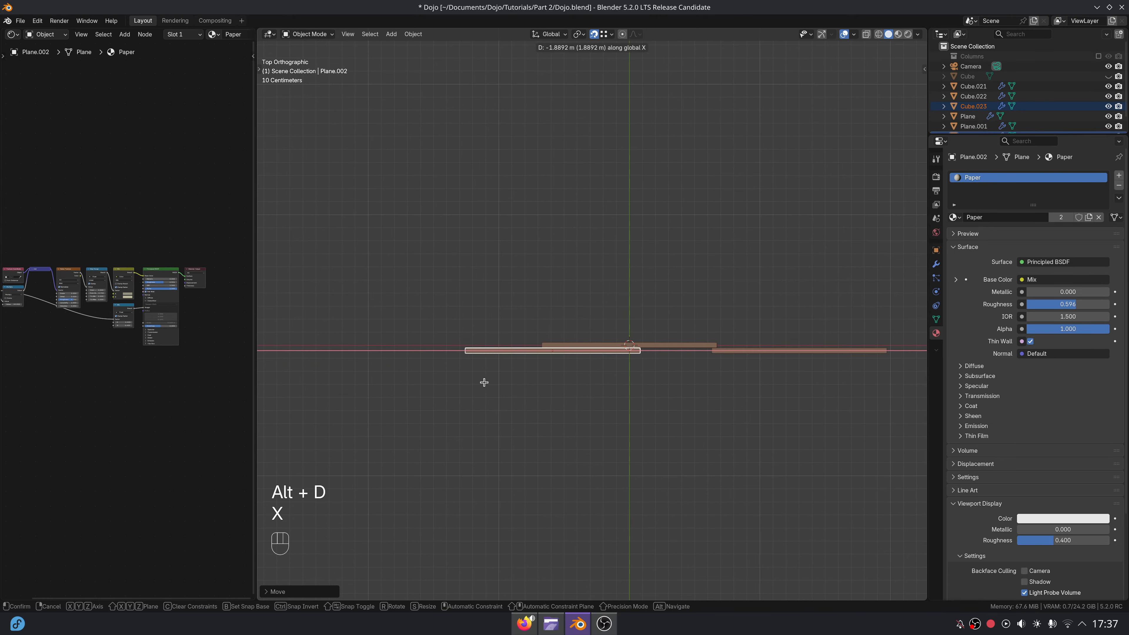
pyautogui.click(403, 381)
pyautogui.scroll(6, 532, 348)
pyautogui.press('g')
pyautogui.press('x')
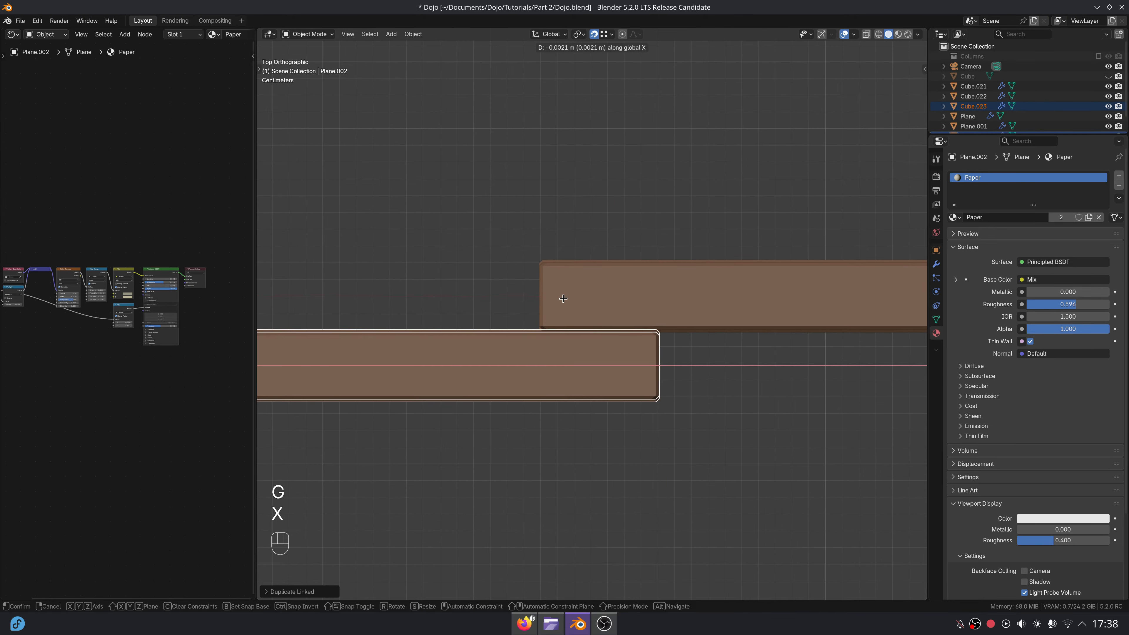
pyautogui.click(503, 296)
# Step: Fine-tune the third panel along X in front view so its side frame lines up with the middle panel's frame
pyautogui.scroll(-3, 660, 355)
pyautogui.moveTo(660, 355); pyautogui.dragTo(673, 322, button='middle')
pyautogui.press('KP_1')
pyautogui.scroll(8, 660, 290)
pyautogui.press('g')
pyautogui.press('x')
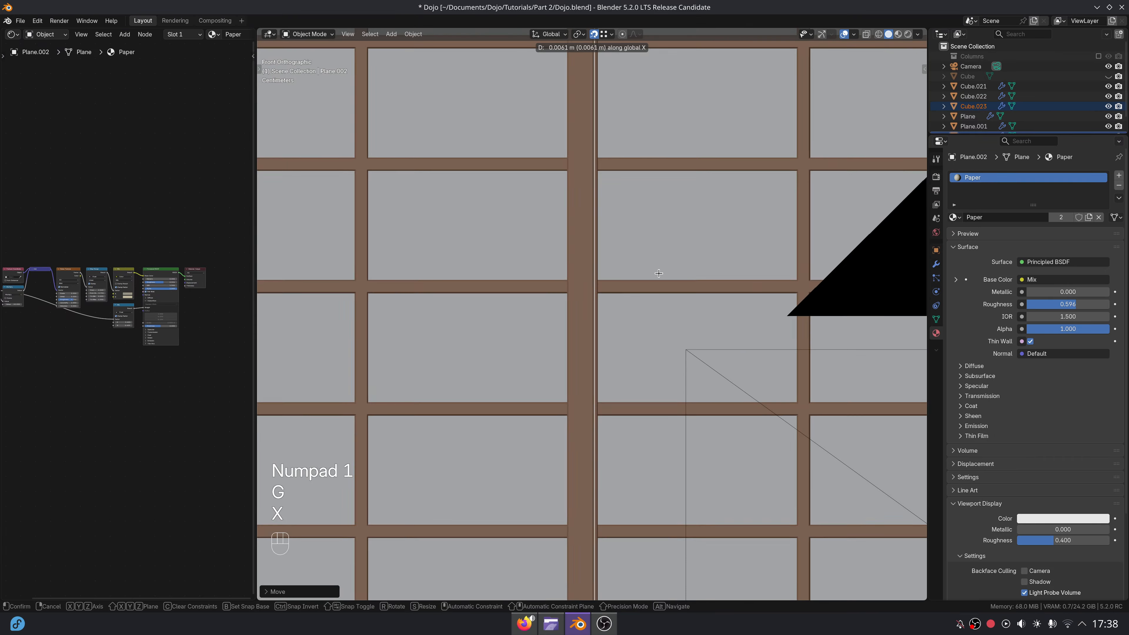
pyautogui.click(662, 279)
pyautogui.scroll(-11, 664, 279)
pyautogui.scroll(2, 698, 291)
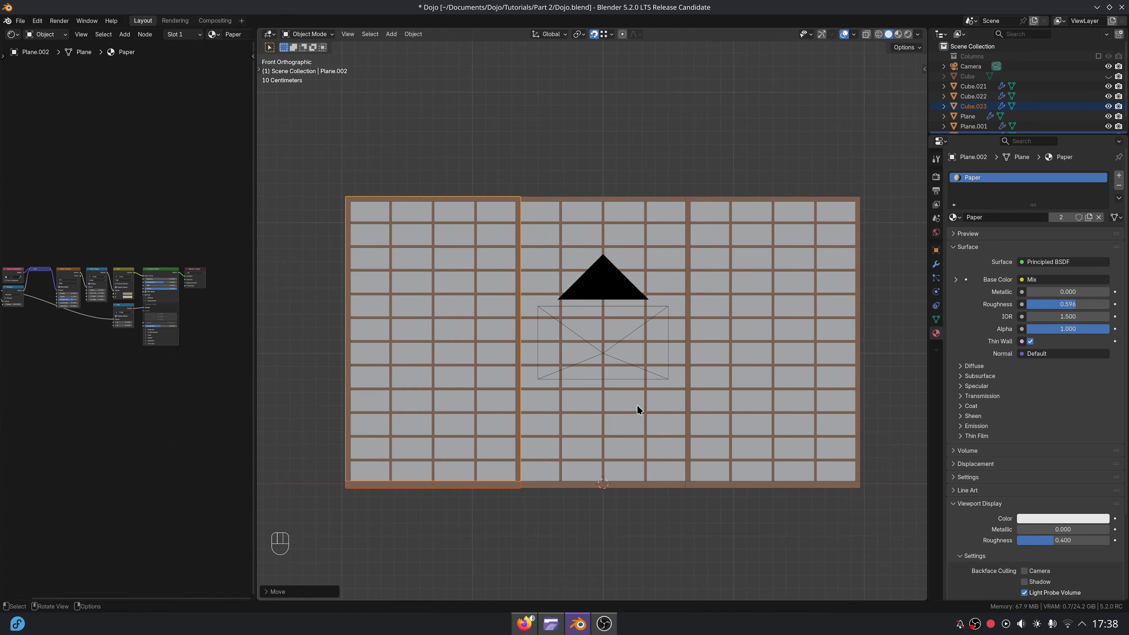
# Step: Duplicate the middle panel's bottom rail and raise the copy along Z above the row of panels
pyautogui.click(595, 487)
pyautogui.hotkey('shift', 'd')
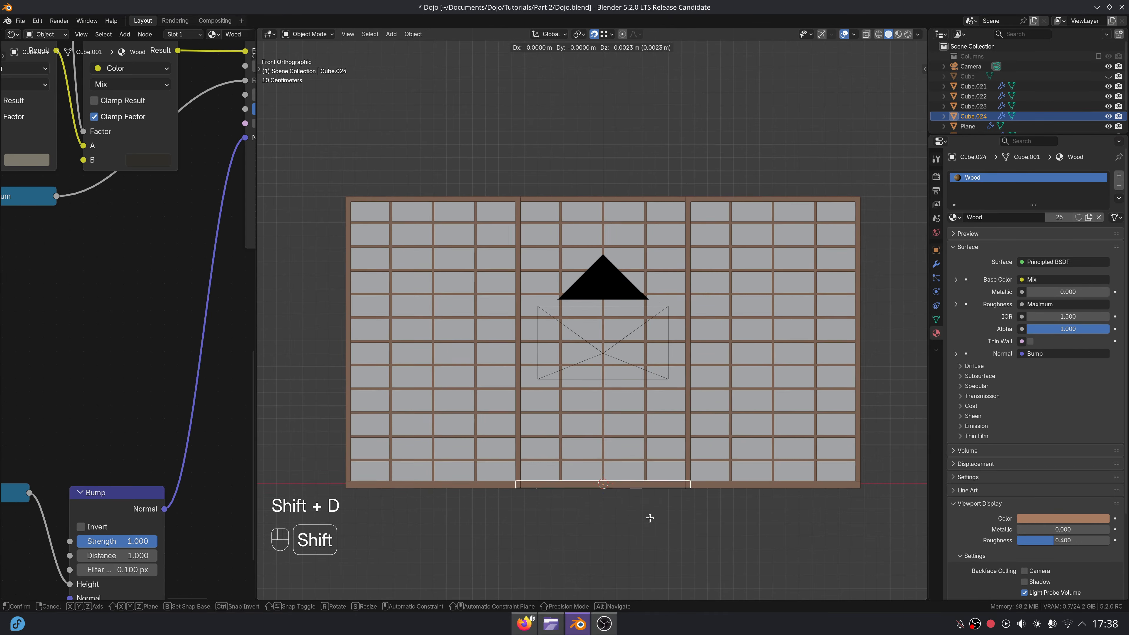
pyautogui.press('z')
pyautogui.click(697, 174)
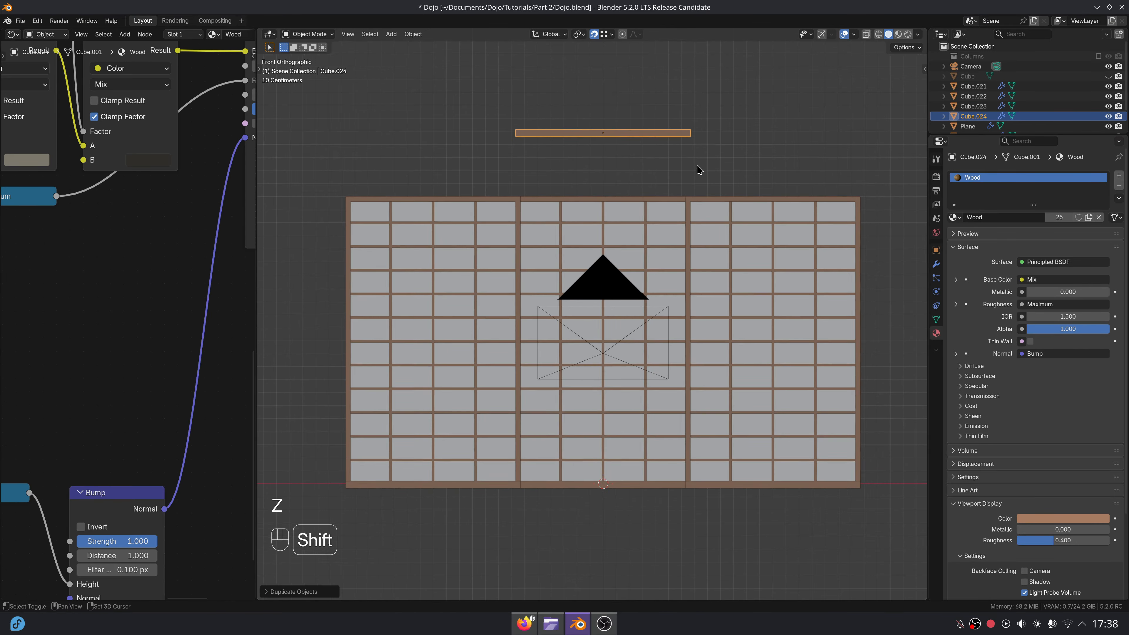
pyautogui.scroll(3, 698, 174)
pyautogui.press('g')
pyautogui.press('z')
pyautogui.click(730, 191)
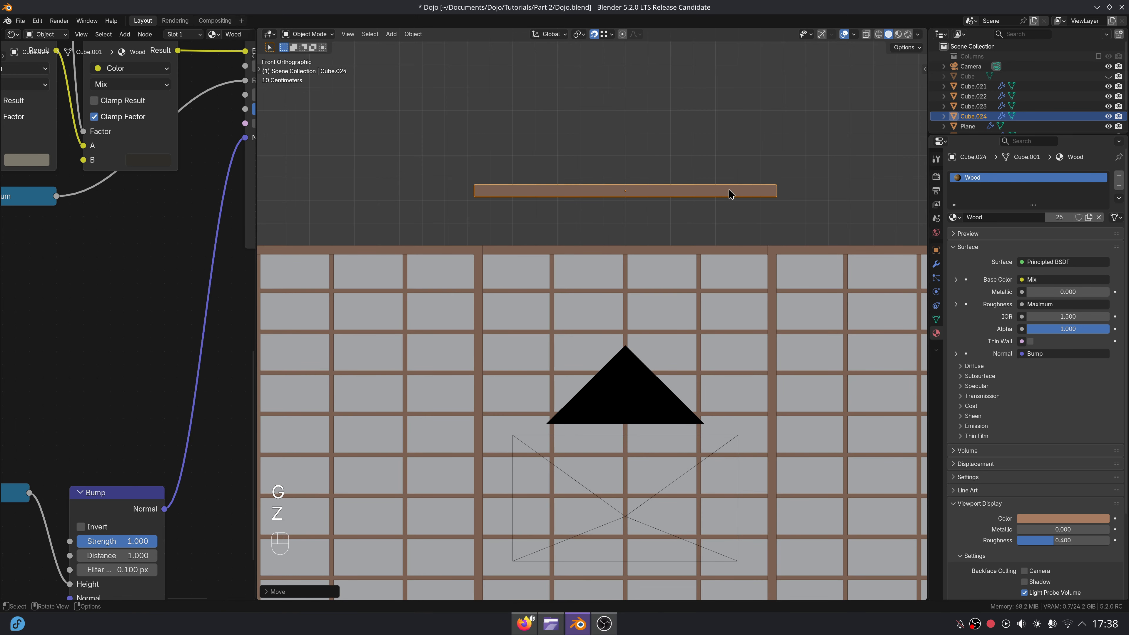
# Step: Scale the upper rail's mesh up along Z in Edit Mode to form a taller beam
pyautogui.press('Tab')
pyautogui.click(741, 242)
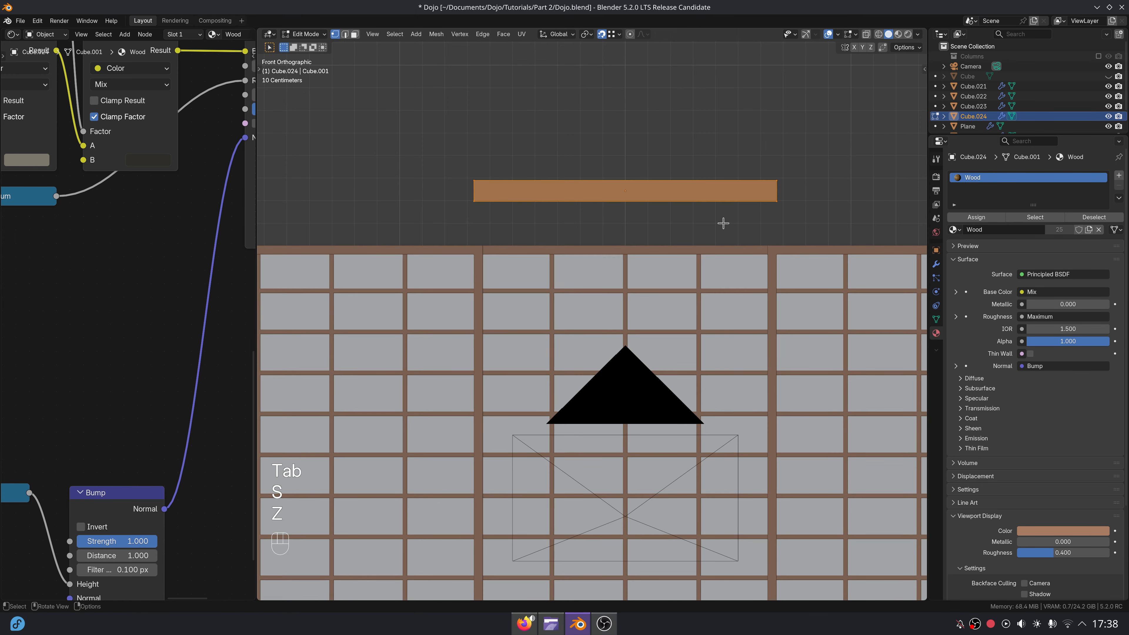
pyautogui.click(774, 243)
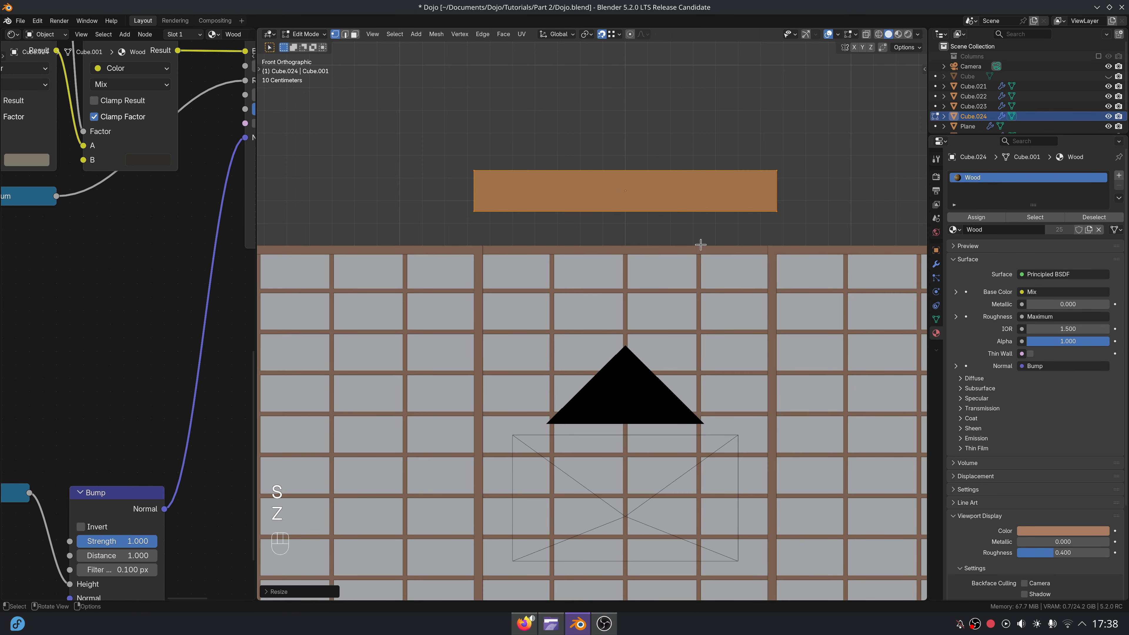
pyautogui.press('s')
pyautogui.press('z')
pyautogui.click(746, 257)
# Step: Stretch the upper beam's mesh along X to nearly the width of all three panels
pyautogui.scroll(-4, 734, 250)
pyautogui.press('s')
pyautogui.press('x')
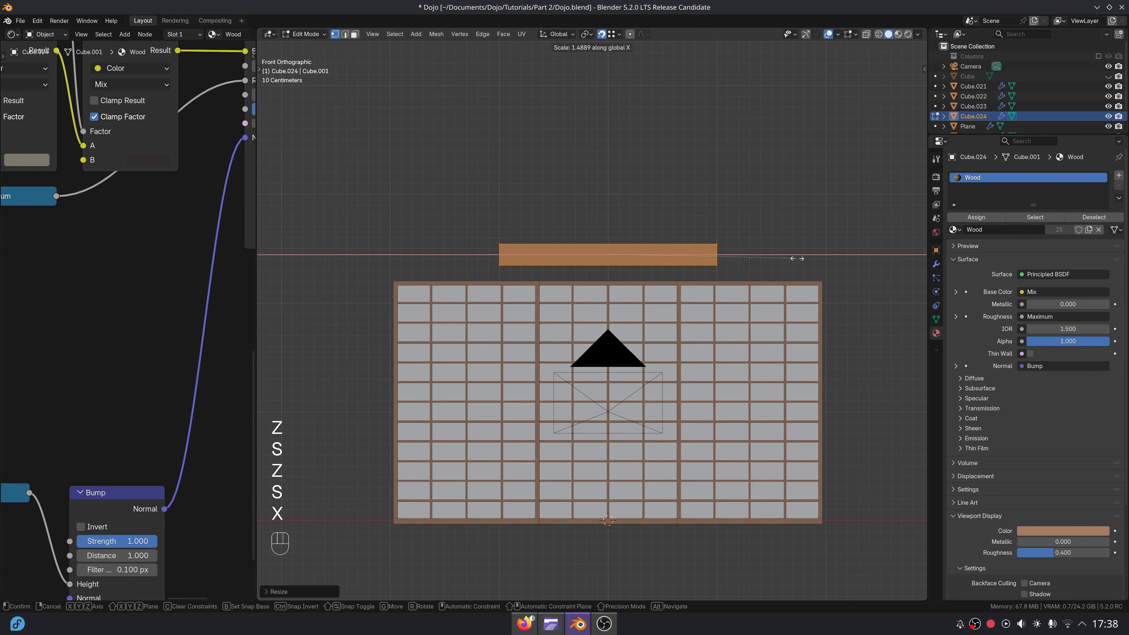
pyautogui.click(869, 266)
pyautogui.scroll(7, 702, 287)
pyautogui.keyDown('shift'); pyautogui.moveTo(833, 267); pyautogui.dragTo(502, 305, button='middle'); pyautogui.keyUp('shift')
pyautogui.press('s')
pyautogui.press('x')
pyautogui.click(863, 259)
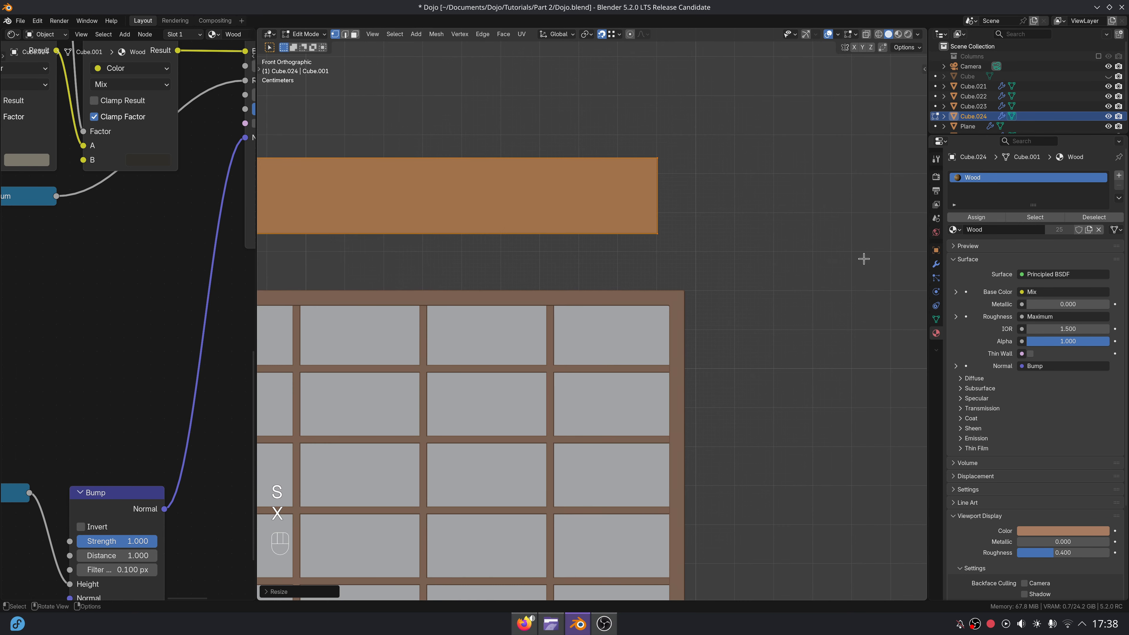
# Step: Lower the beam along Z until it rests on top of the panels
pyautogui.press('Tab')
pyautogui.press('g')
pyautogui.press('z')
pyautogui.click(685, 295)
pyautogui.scroll(8, 656, 327)
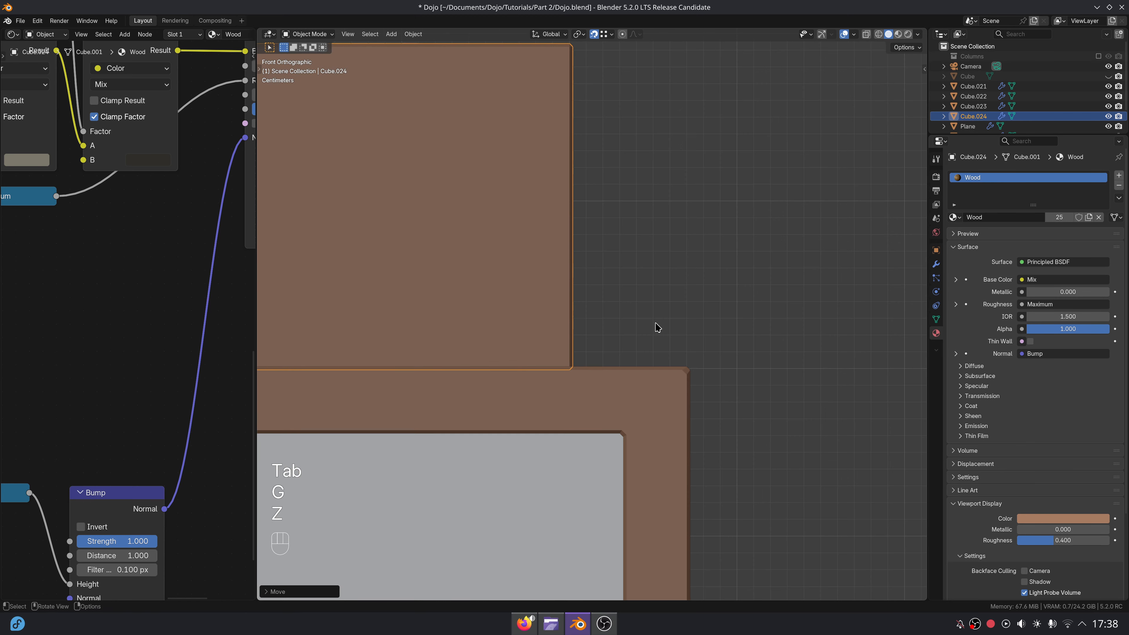
# Step: Scale the beam's mesh along X so its ends line up with the outer panels' frame edges
pyautogui.press('Tab')
pyautogui.scroll(-4, 649, 324)
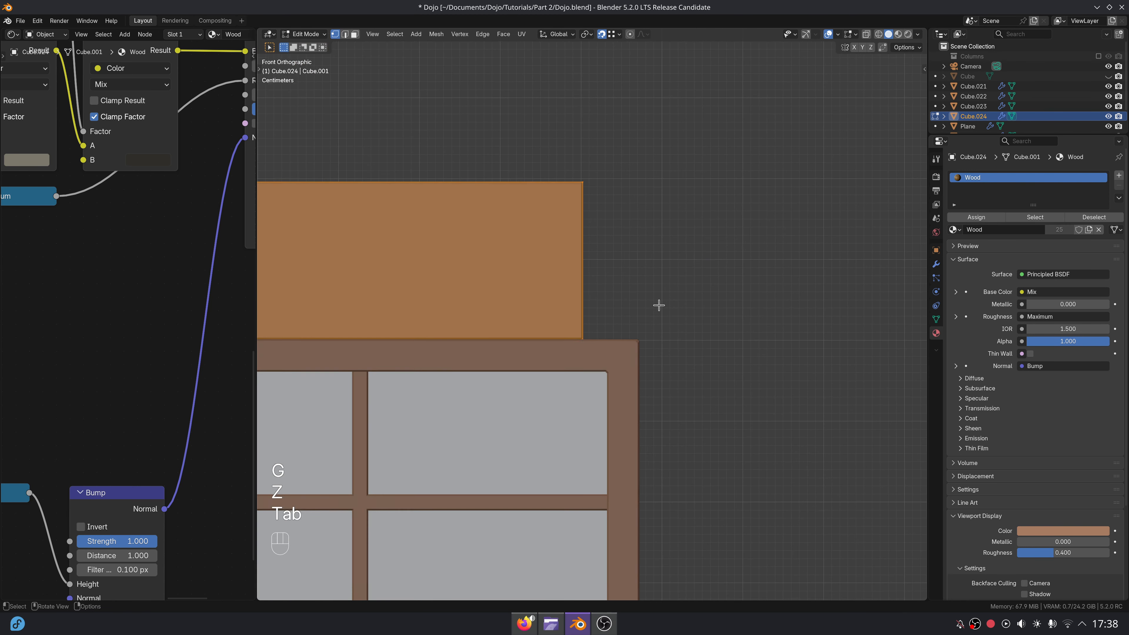
pyautogui.press('s')
pyautogui.press('x')
pyautogui.click(614, 302)
pyautogui.press('Tab')
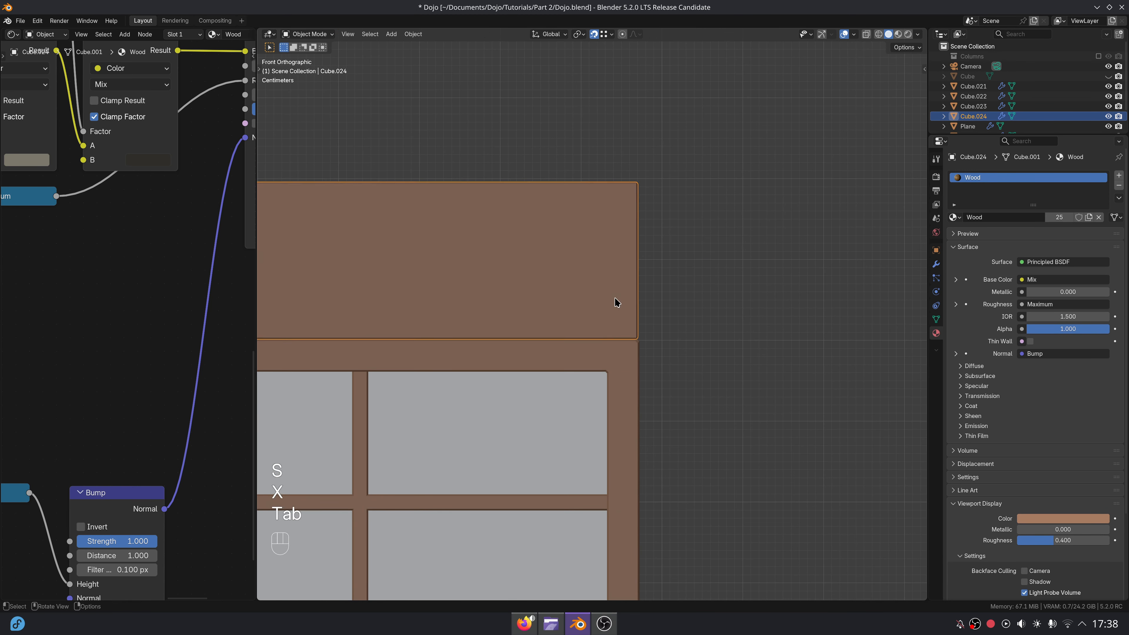
# Step: Duplicate the middle shoji panel and move the copy upward along Z above the beam
pyautogui.scroll(-5, 448, 323)
pyautogui.keyDown('shift'); pyautogui.moveTo(481, 328); pyautogui.dragTo(536, 298, button='middle'); pyautogui.keyUp('shift')
pyautogui.scroll(2, 583, 365)
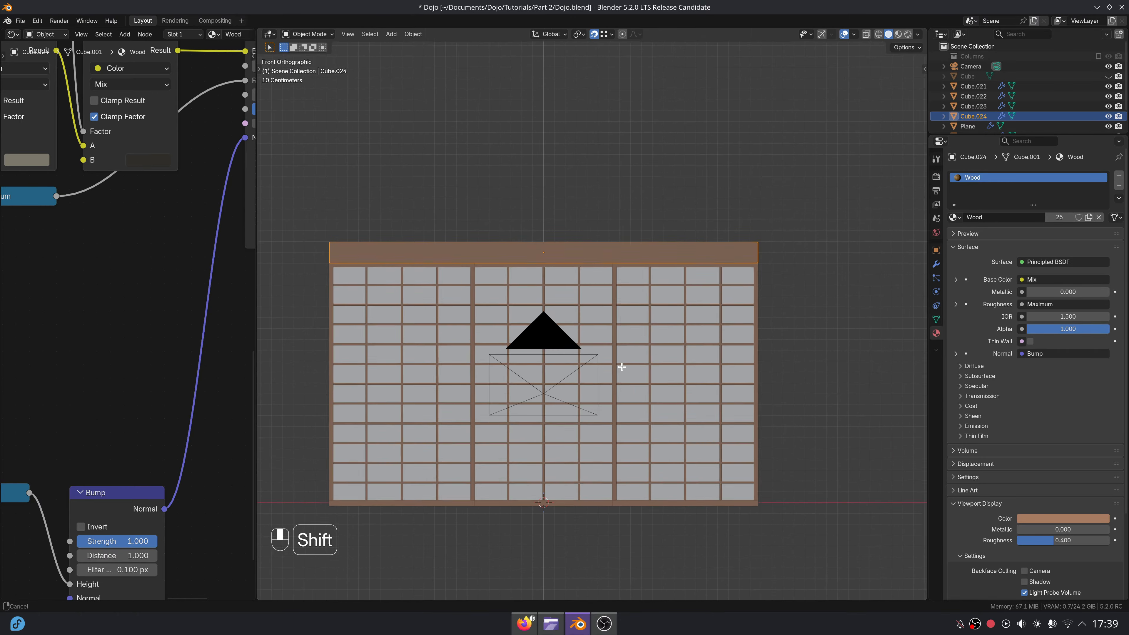
pyautogui.click(595, 310)
pyautogui.hotkey('shift', 'd')
pyautogui.press('z')
pyautogui.scroll(3, 659, 282)
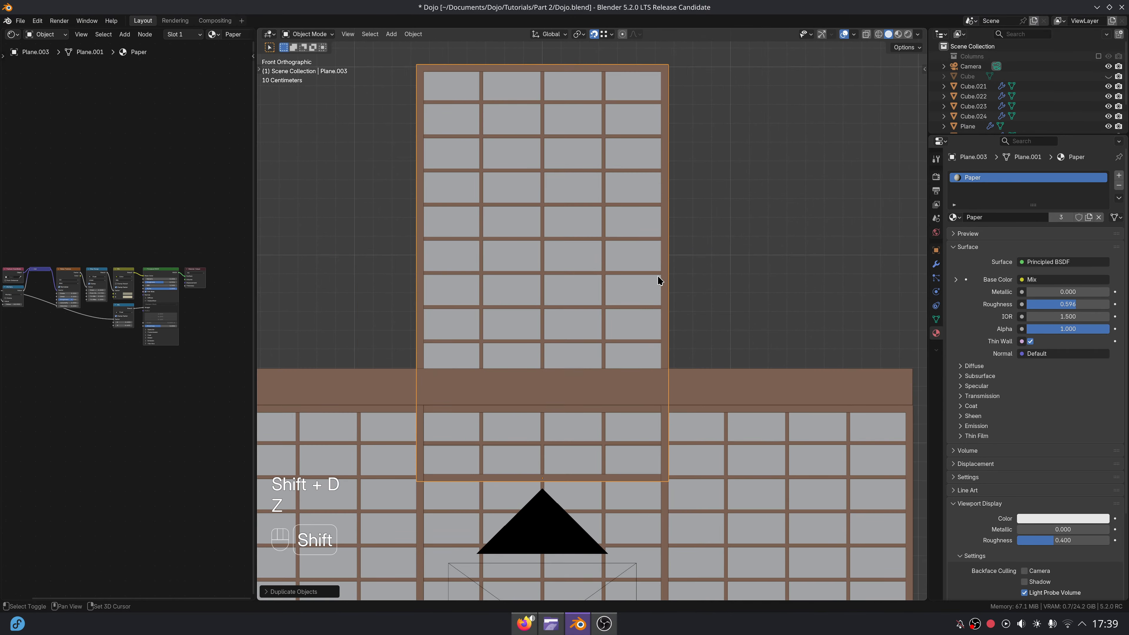
pyautogui.keyDown('shift'); pyautogui.moveTo(698, 280); pyautogui.dragTo(728, 277, button='middle'); pyautogui.keyUp('shift')
# Step: Delete all the mesh geometry inside the duplicated panel above the beam
pyautogui.press('Tab')
pyautogui.scroll(-5, 703, 258)
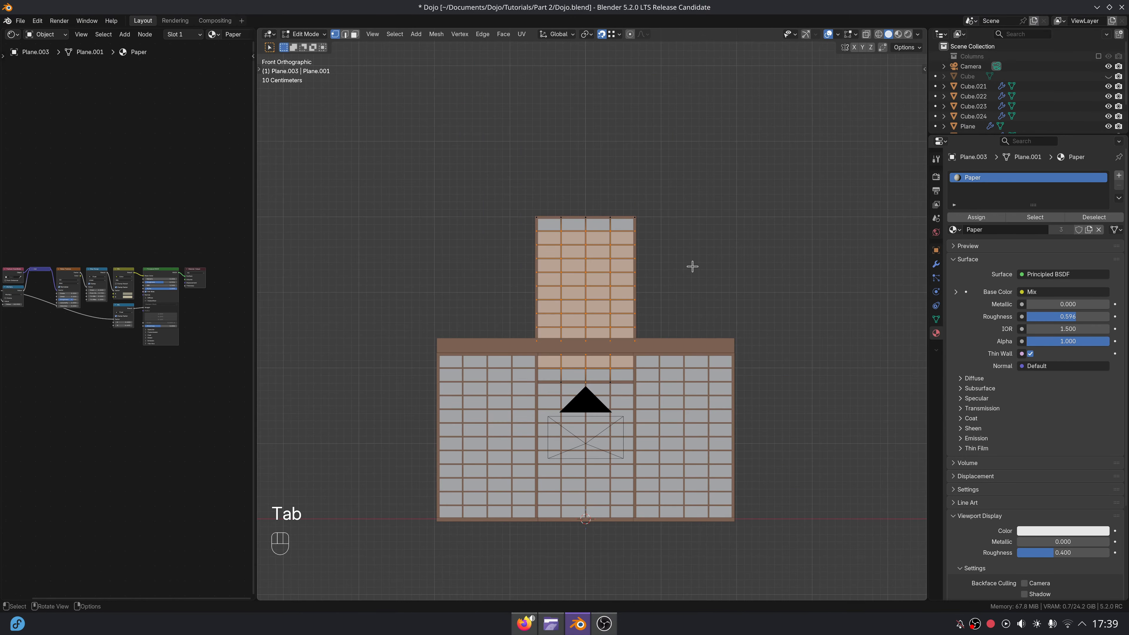
pyautogui.press('Delete')
pyautogui.click(691, 267)
pyautogui.hotkey('shift', 'a')
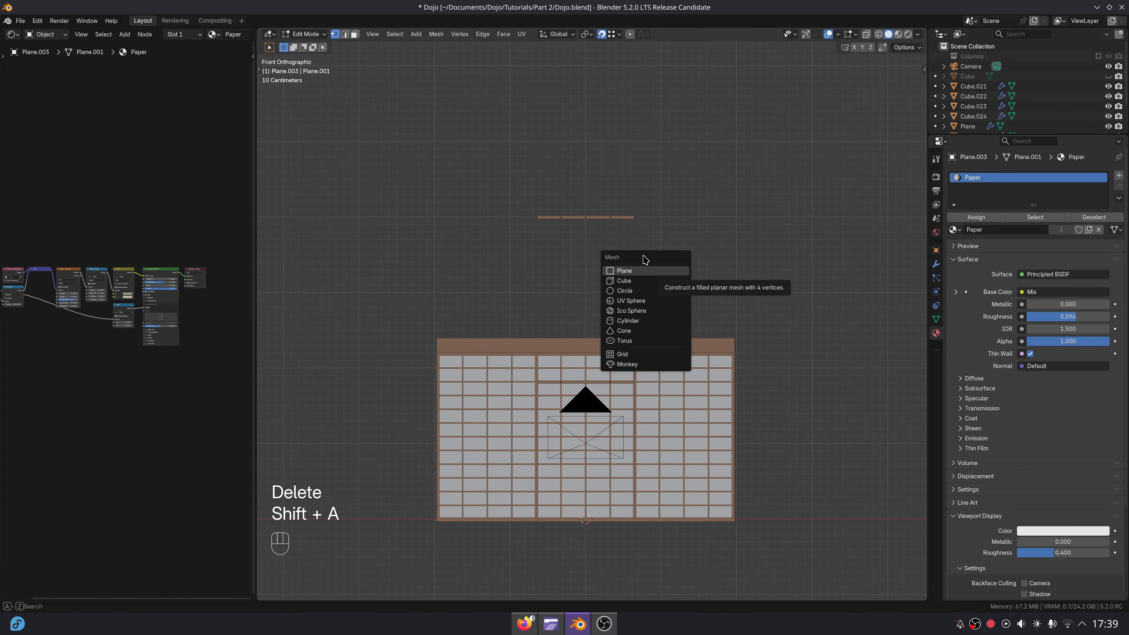
pyautogui.press('Escape')
pyautogui.press('Delete')
pyautogui.click(639, 254)
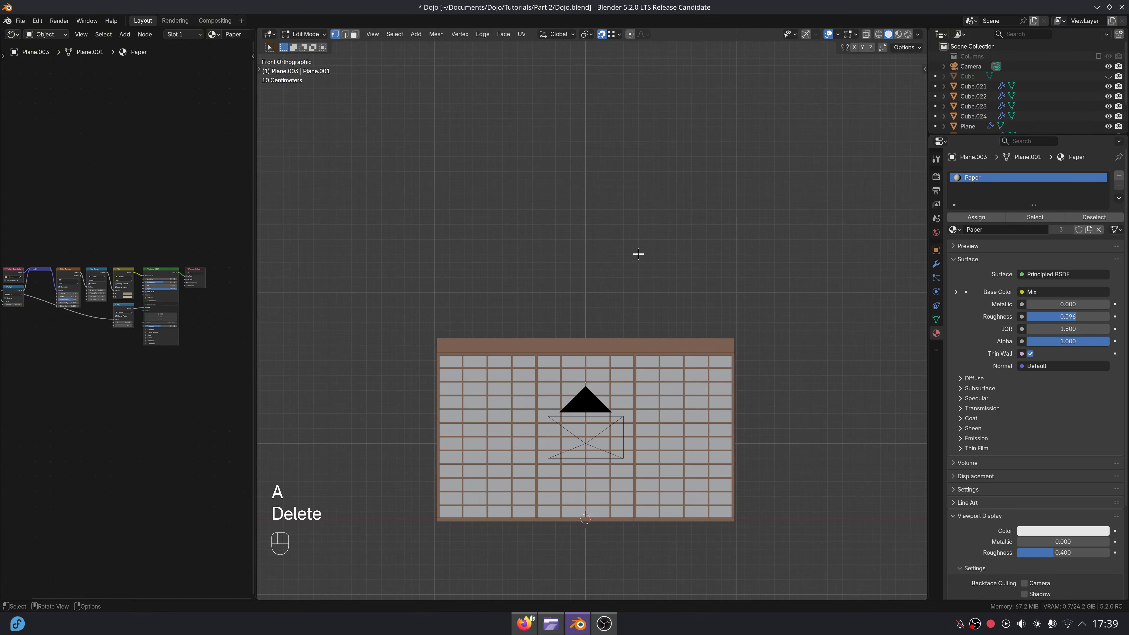
# Step: Add a plane to the emptied panel mesh and raise it along Z above the beam
pyautogui.hotkey('shift', 'a')
pyautogui.click(632, 273)
pyautogui.press('g')
pyautogui.press('z')
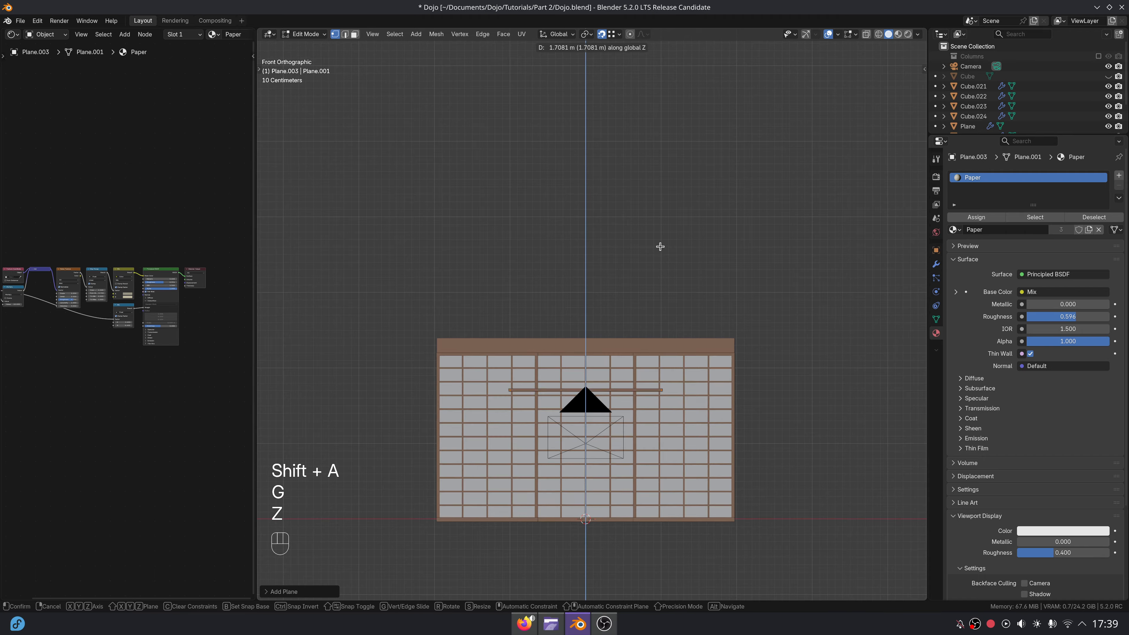
pyautogui.click(657, 155)
# Step: Rotate the new plane 90 degrees about the X axis so it stands upright
pyautogui.moveTo(658, 156); pyautogui.dragTo(670, 227, button='middle')
pyautogui.press('r')
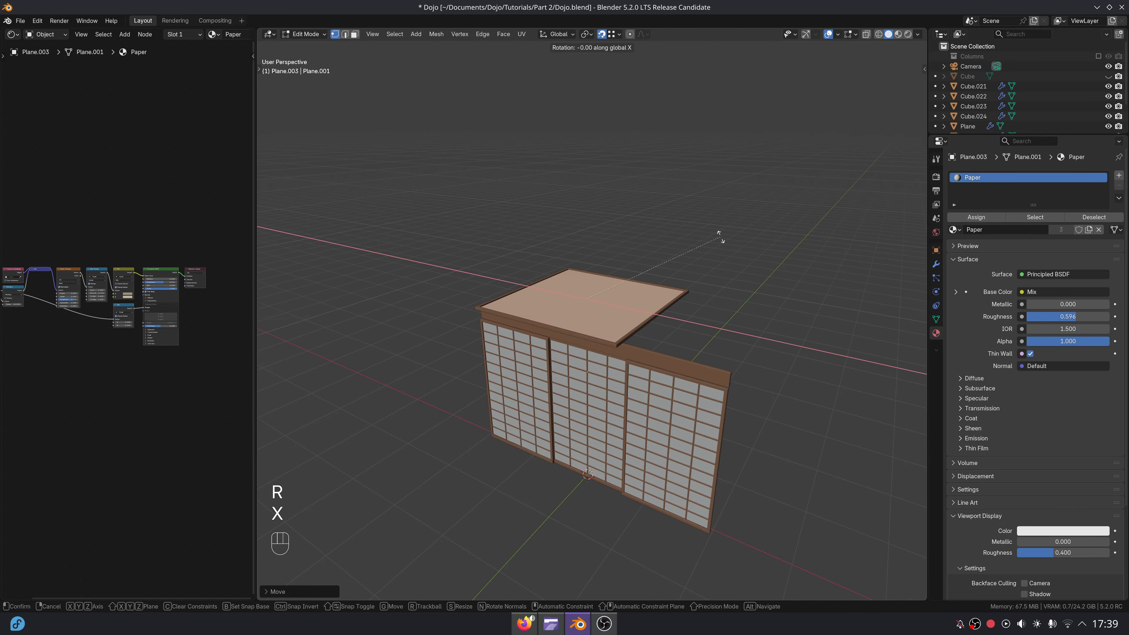
pyautogui.press('9')
pyautogui.press('0')
pyautogui.click(721, 237)
# Step: Raise the upright plane along Z clear of the beam and reduce its height along Z
pyautogui.press('KP_1')
pyautogui.scroll(2, 763, 295)
pyautogui.press('g')
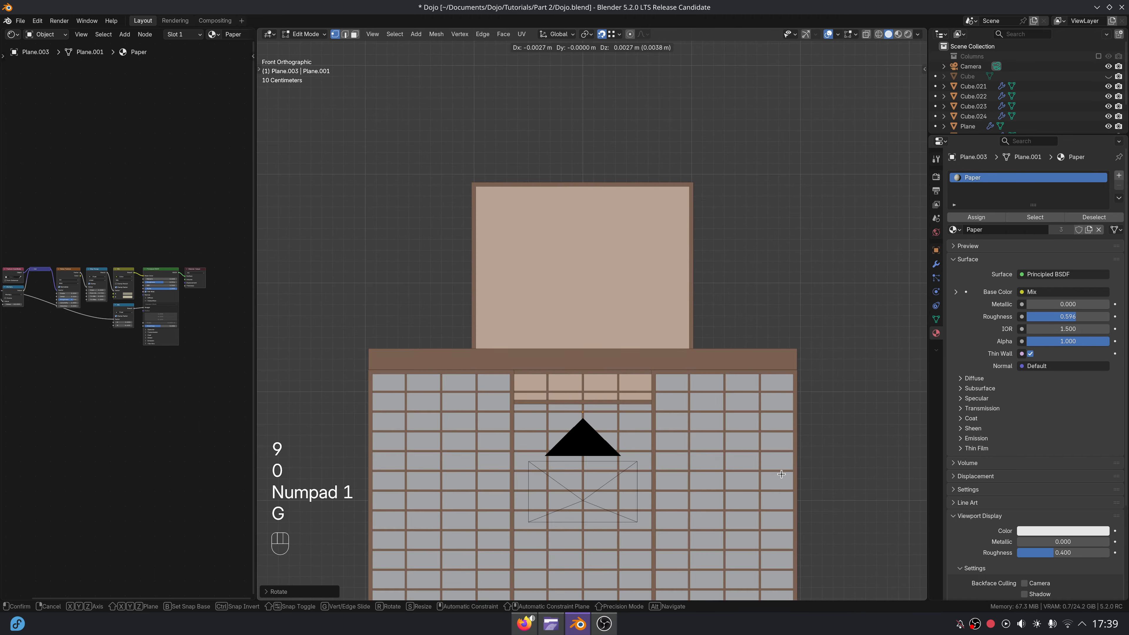
pyautogui.press('z')
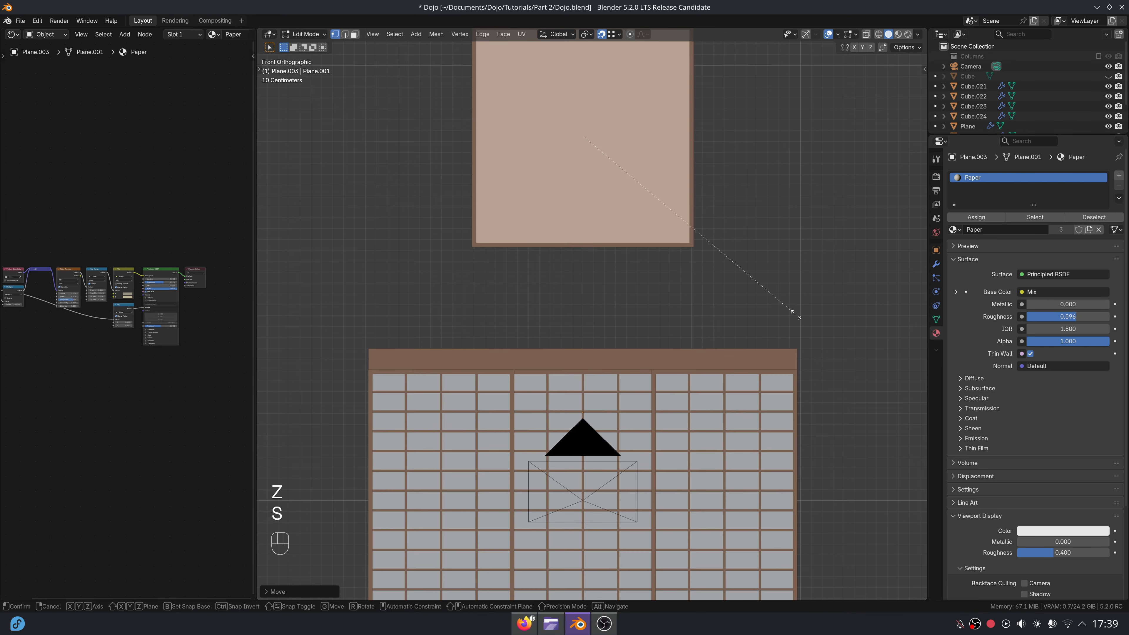
pyautogui.press('z')
pyautogui.click(693, 217)
# Step: Lower the plane along Z toward the beam and scale it down further along Z into a low, wide panel
pyautogui.press('g')
pyautogui.press('z')
pyautogui.click(720, 335)
pyautogui.press('g')
pyautogui.press('z')
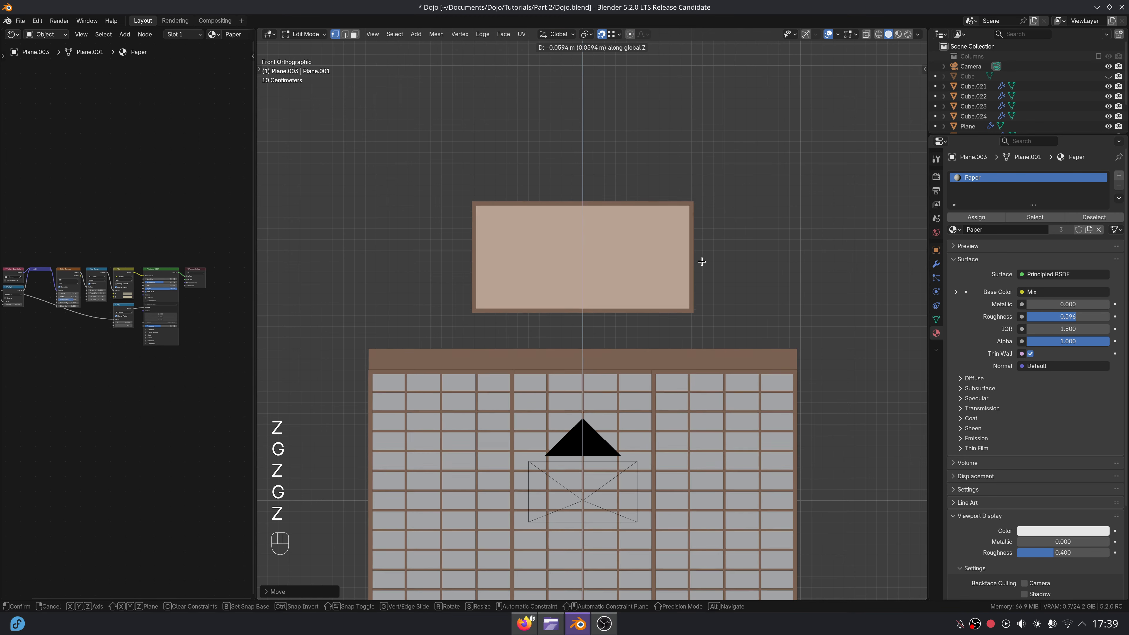
pyautogui.click(708, 289)
pyautogui.press('s')
pyautogui.press('z')
pyautogui.click(681, 315)
pyautogui.press('Tab')
# Step: Raise the low panel's object along Z and shift its mesh along Z so the panel sits just above the beam
pyautogui.scroll(1, 685, 324)
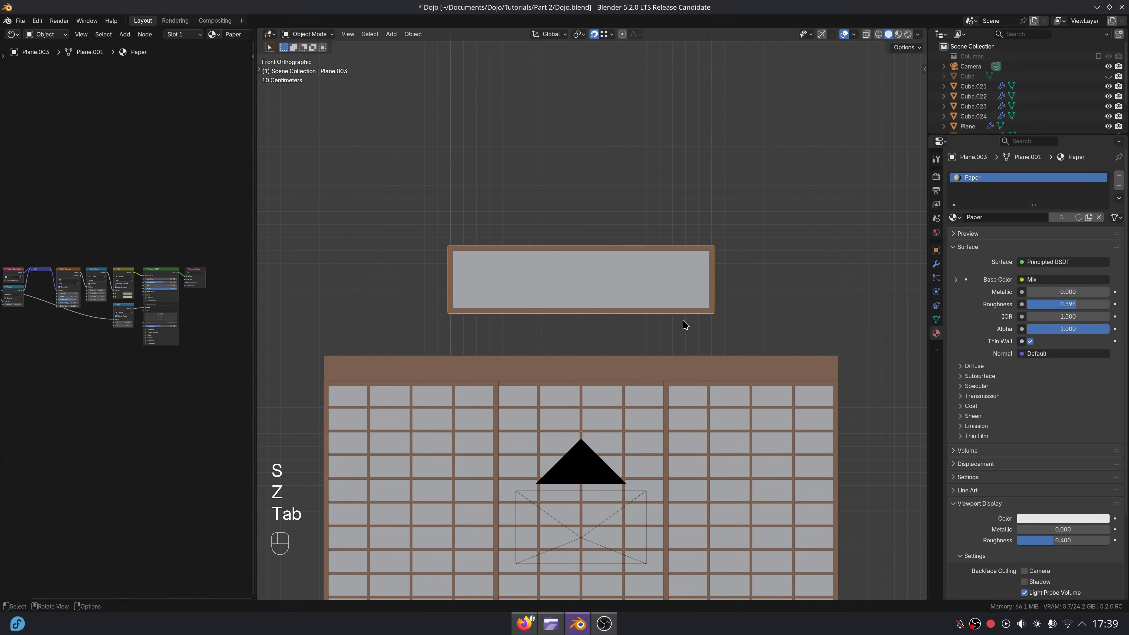
pyautogui.press('g')
pyautogui.press('z')
pyautogui.click(665, 245)
pyautogui.press('Tab')
pyautogui.press('g')
pyautogui.press('z')
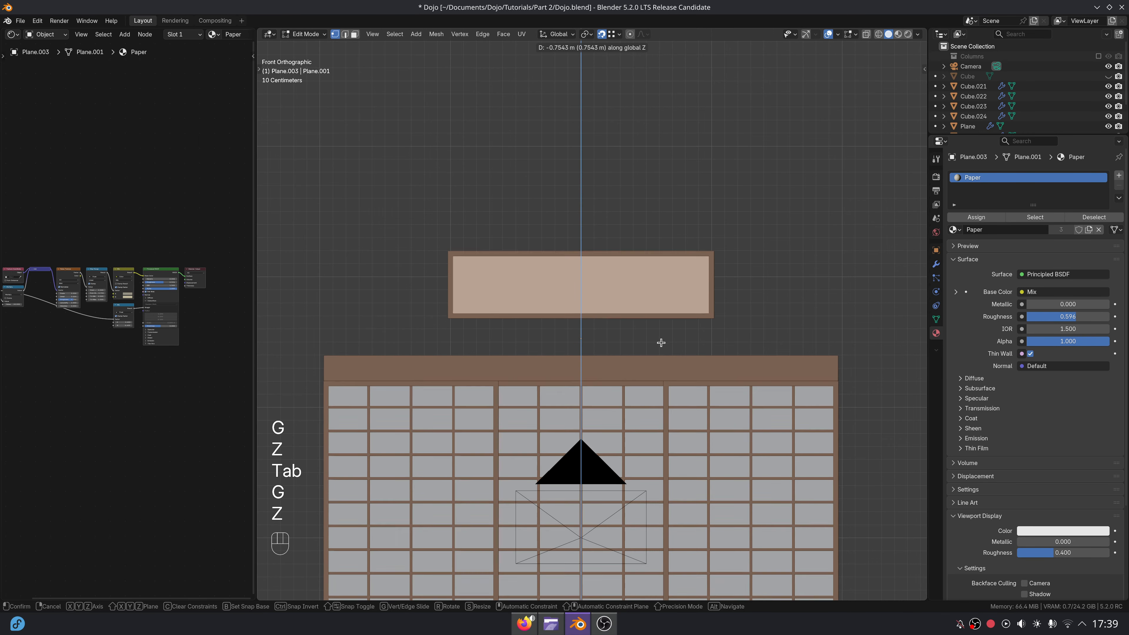
pyautogui.click(658, 347)
pyautogui.press('g')
pyautogui.press('z')
pyautogui.click(660, 268)
# Step: Add 13 evenly spaced vertical loop cuts across the low upper panel
pyautogui.scroll(1, 571, 304)
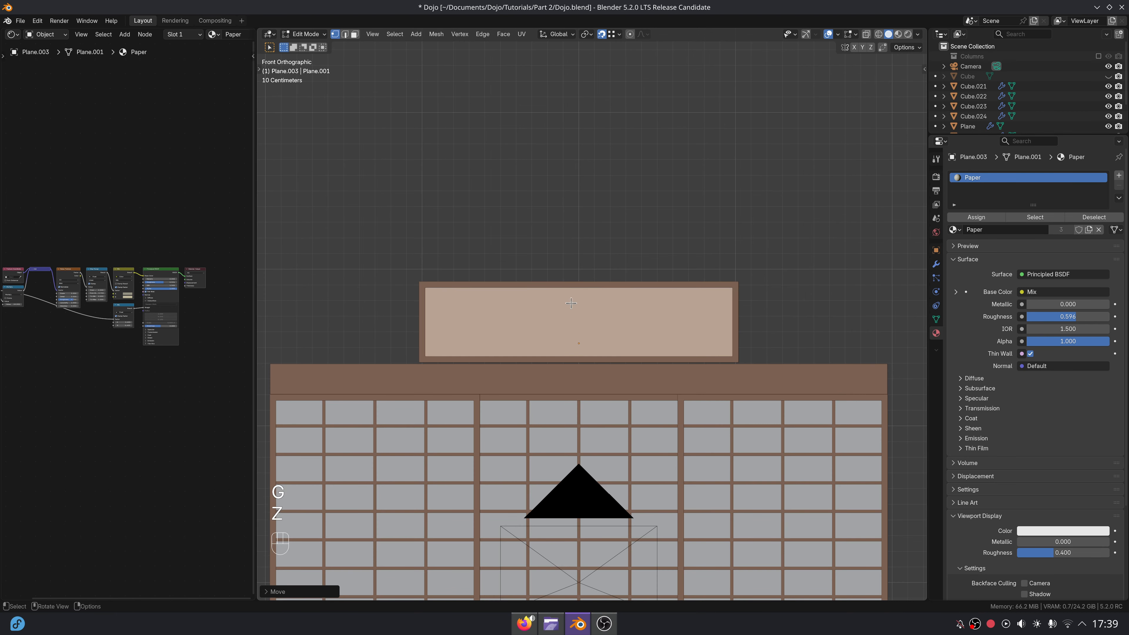
pyautogui.click(548, 287)
pyautogui.scroll(2, 548, 287)
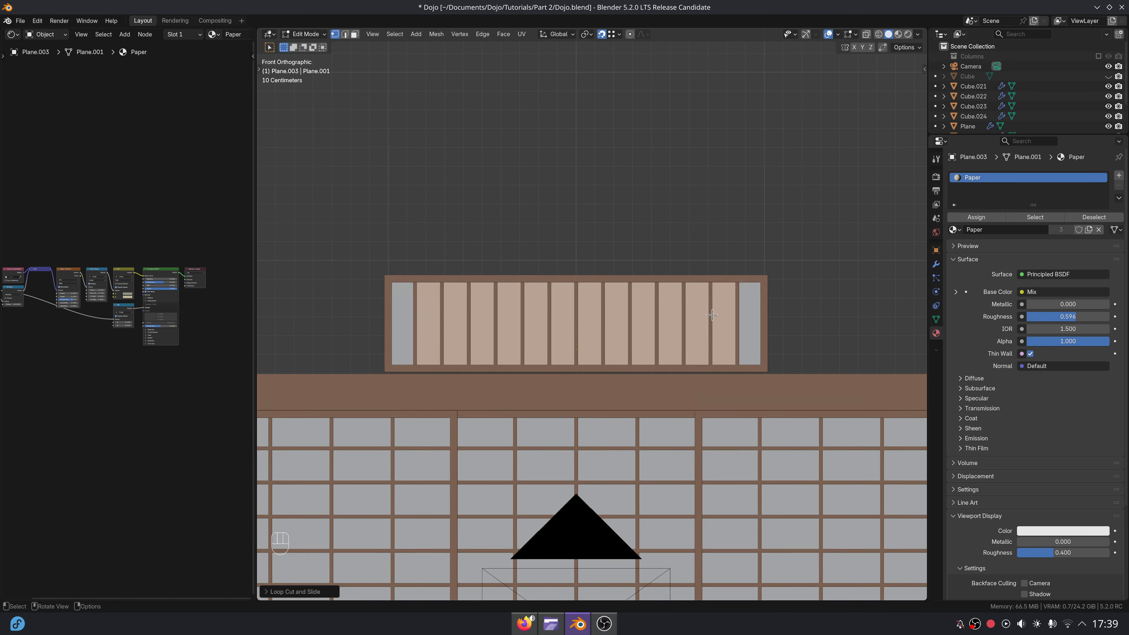
# Step: Add two horizontal loop cuts to the upper panel and spread them apart along Z toward its upper and lower edges
pyautogui.hotkey('ctrl', 'r')
pyautogui.scroll(1, 807, 328)
pyautogui.click(806, 328)
pyautogui.rightClick(807, 328)
pyautogui.press('s')
pyautogui.press('z')
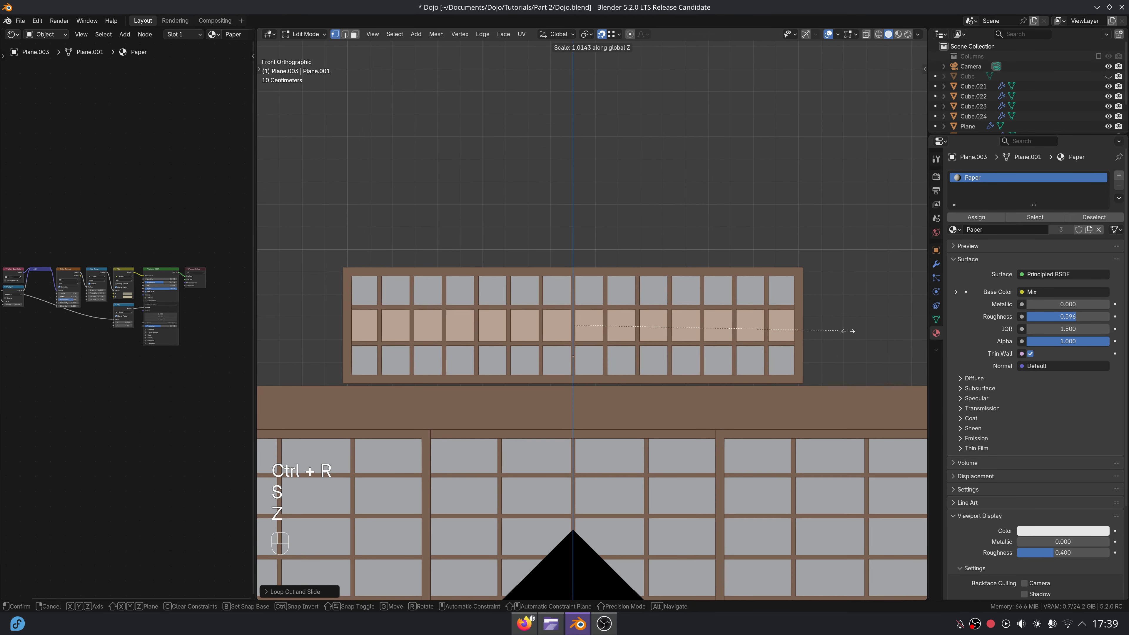
pyautogui.click(448, 345)
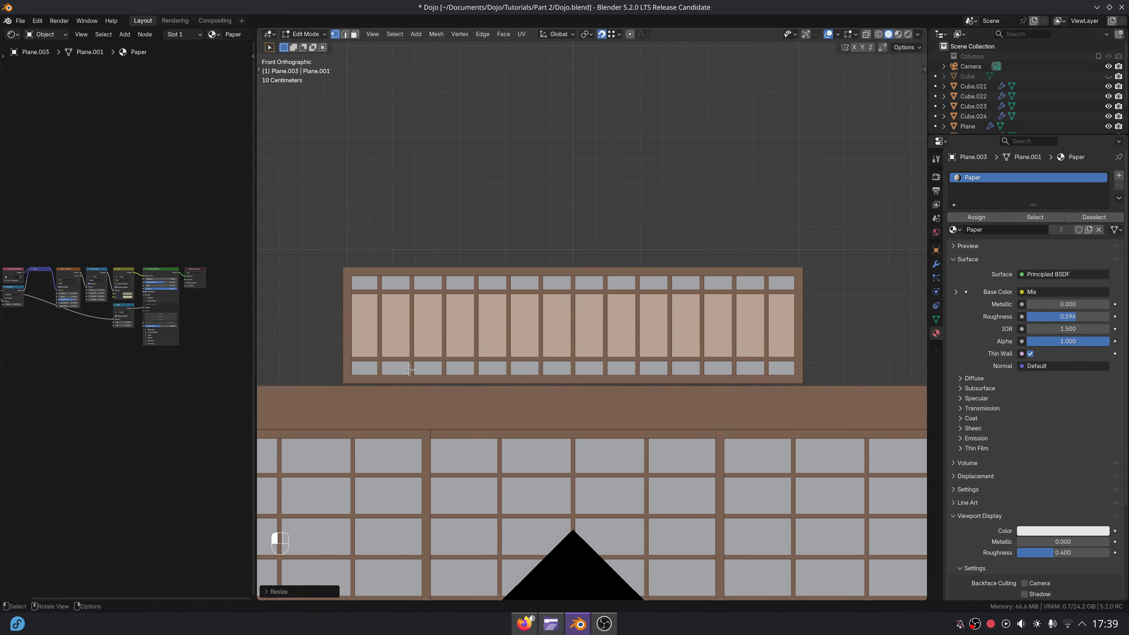
# Step: Move the upper lattice panel along X until its left edge is near the beam's left end
pyautogui.press('Tab')
pyautogui.scroll(-4, 607, 300)
pyautogui.scroll(1, 606, 297)
pyautogui.keyDown('shift'); pyautogui.moveTo(606, 296); pyautogui.dragTo(781, 259, button='middle'); pyautogui.keyUp('shift')
pyautogui.scroll(4, 778, 261)
pyautogui.press('g')
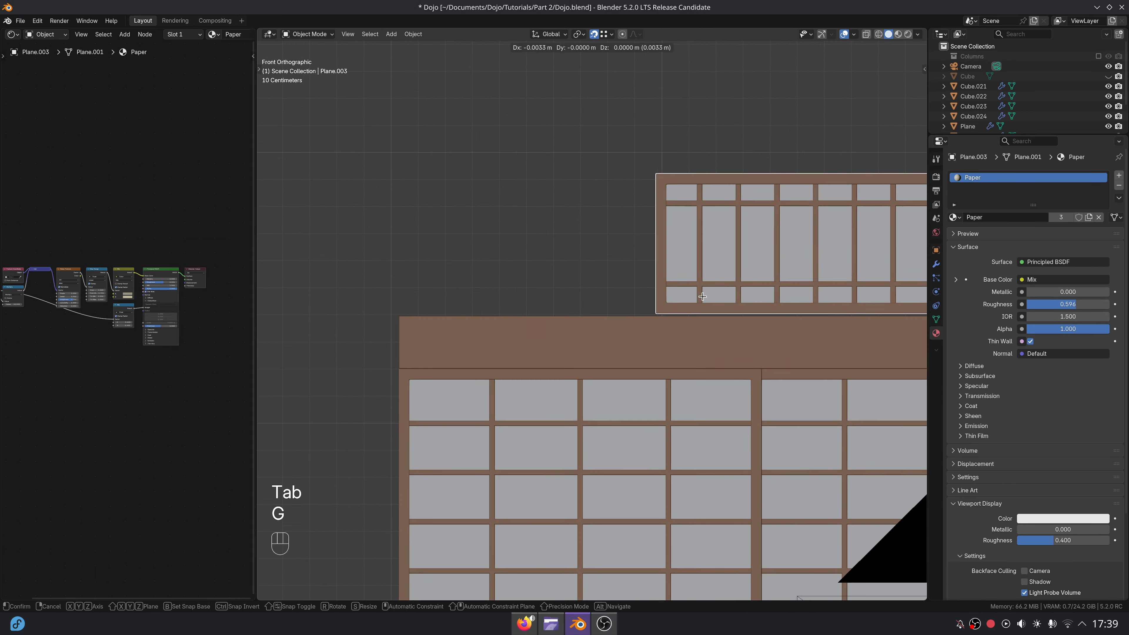
pyautogui.press('x')
pyautogui.click(515, 282)
pyautogui.scroll(-3, 515, 282)
pyautogui.scroll(-3, 514, 285)
pyautogui.scroll(2, 519, 301)
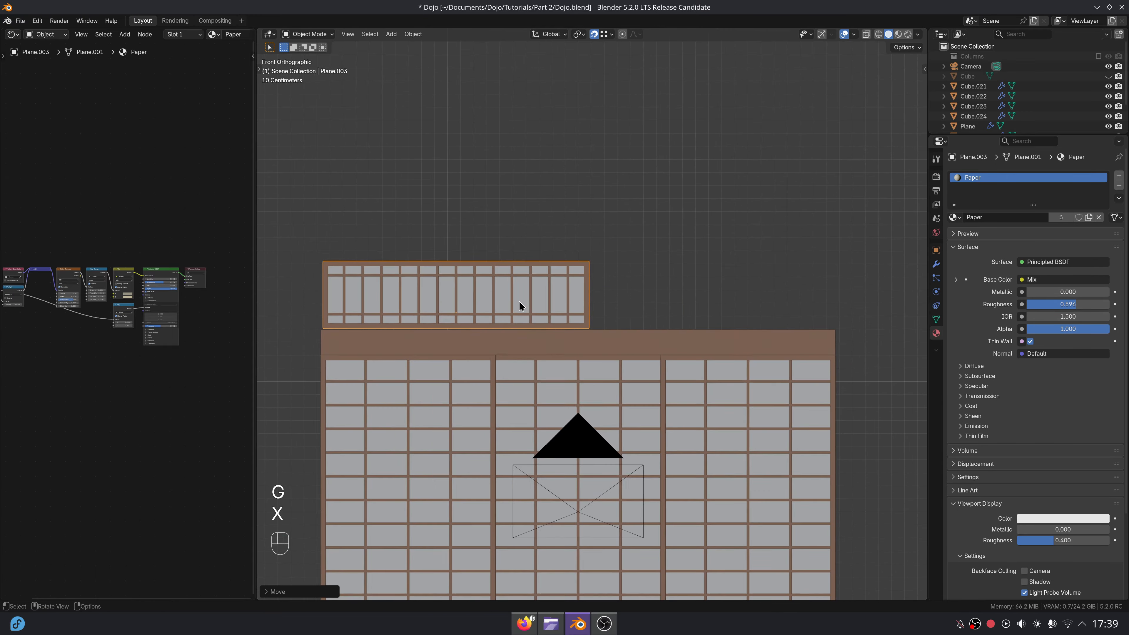
# Step: Make a linked duplicate of the upper lattice panel and move it along X to the beam's right end
pyautogui.scroll(1, 527, 286)
pyautogui.hotkey('alt', 'd')
pyautogui.scroll(-4, 493, 286)
pyautogui.press('x')
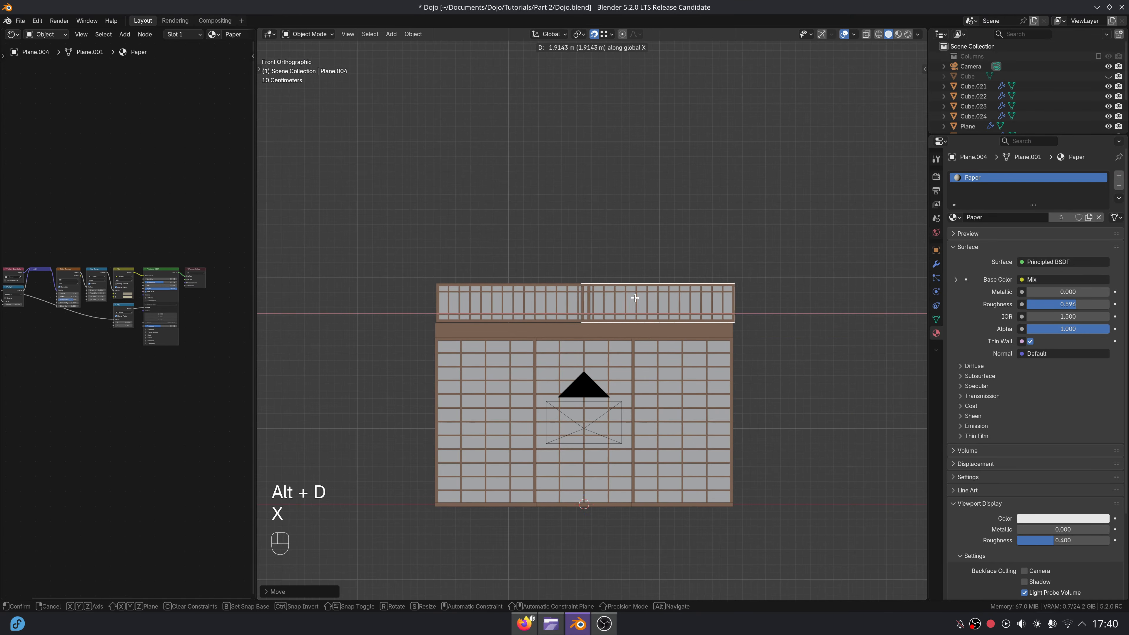
pyautogui.click(638, 311)
pyautogui.scroll(2, 655, 289)
pyautogui.scroll(2, 617, 271)
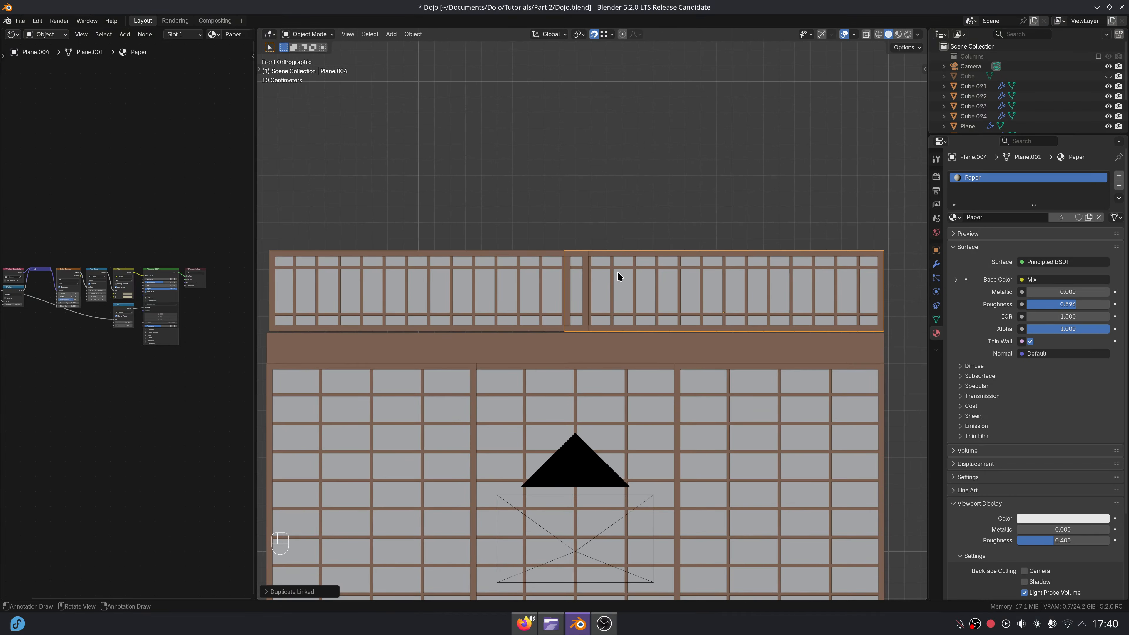
# Step: Scale the linked upper panels' mesh narrower along X so the two panels stop overlapping
pyautogui.scroll(-1, 649, 264)
pyautogui.scroll(1, 559, 264)
pyautogui.keyDown('shift'); pyautogui.moveTo(793, 254); pyautogui.dragTo(603, 235, button='middle'); pyautogui.keyUp('shift')
pyautogui.press('Tab')
pyautogui.press('a')
pyautogui.press('s')
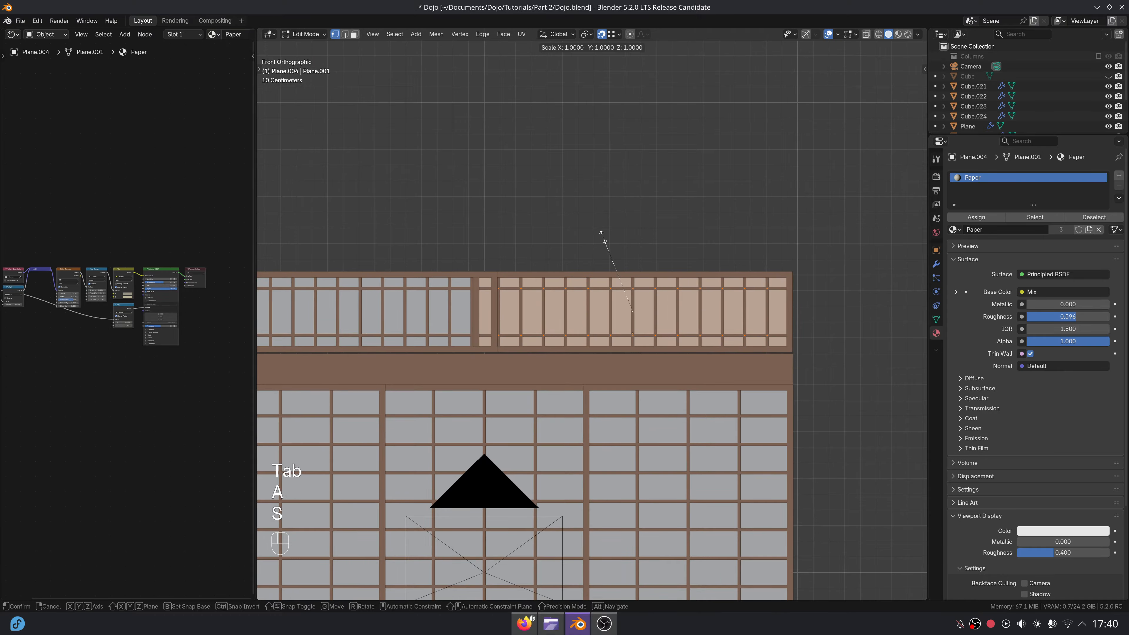
pyautogui.press('x')
pyautogui.press('Tab')
# Step: Move the right and left upper panels along X so their outer edges line up with the beam's ends
pyautogui.press('g')
pyautogui.press('x')
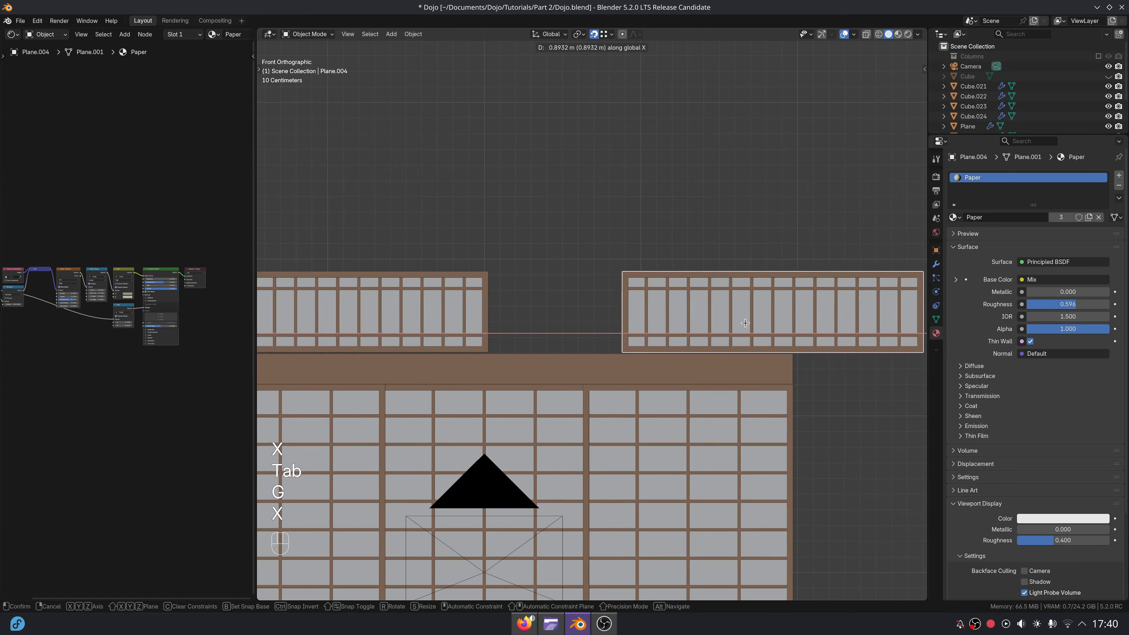
pyautogui.click(796, 352)
pyautogui.keyDown('shift'); pyautogui.moveTo(417, 267); pyautogui.dragTo(595, 281, button='middle'); pyautogui.keyUp('shift')
pyautogui.click(542, 309)
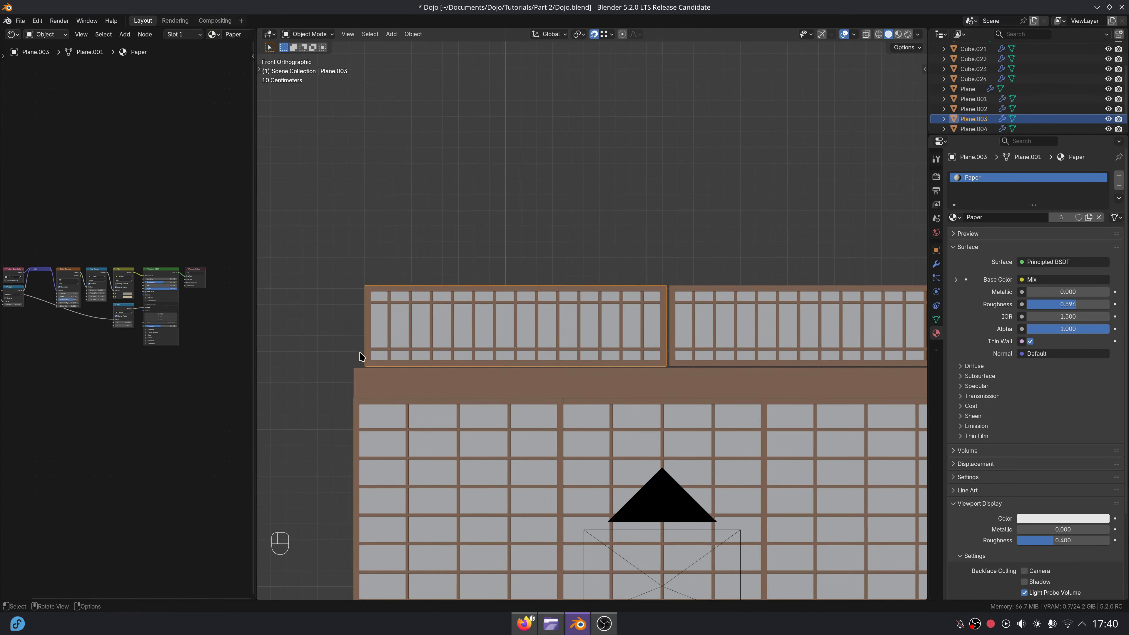
pyautogui.press('g')
pyautogui.press('x')
pyautogui.click(353, 366)
pyautogui.scroll(2, 589, 294)
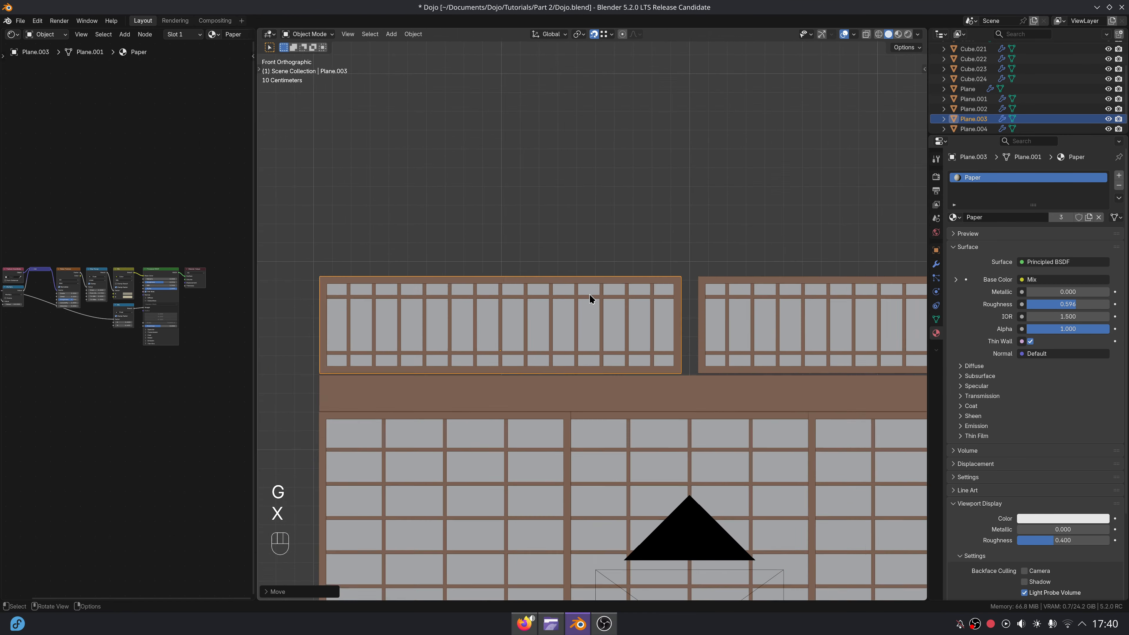
# Step: Narrow the shared upper panel mesh further along X and move the left panel flush with the beam's left end
pyautogui.press('Tab')
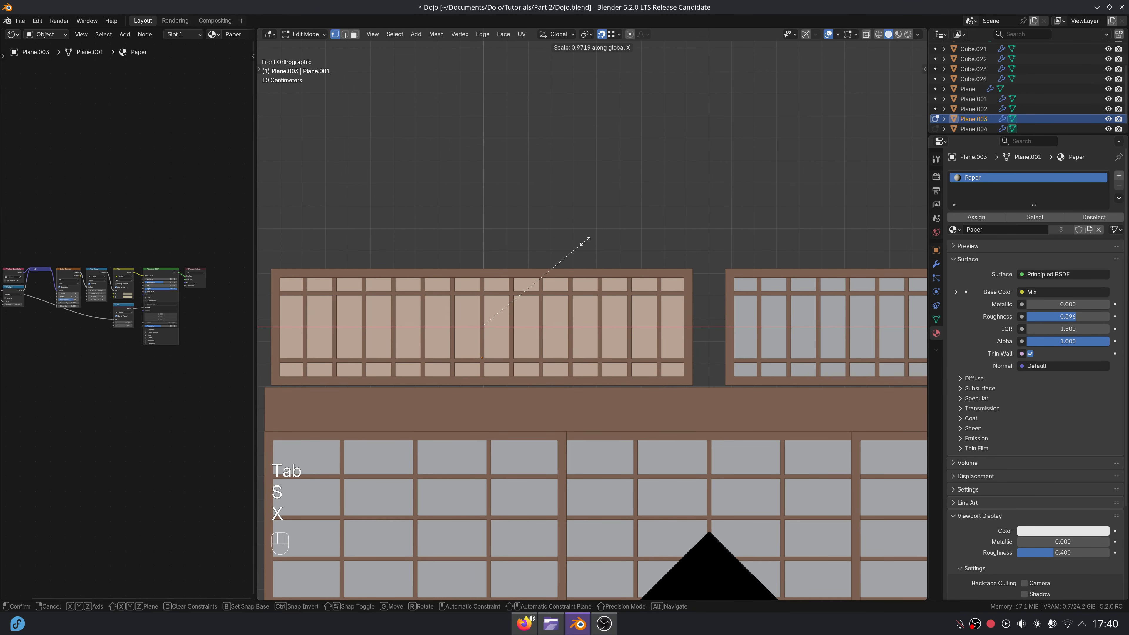
pyautogui.click(517, 324)
pyautogui.press('Tab')
pyautogui.press('g')
pyautogui.press('x')
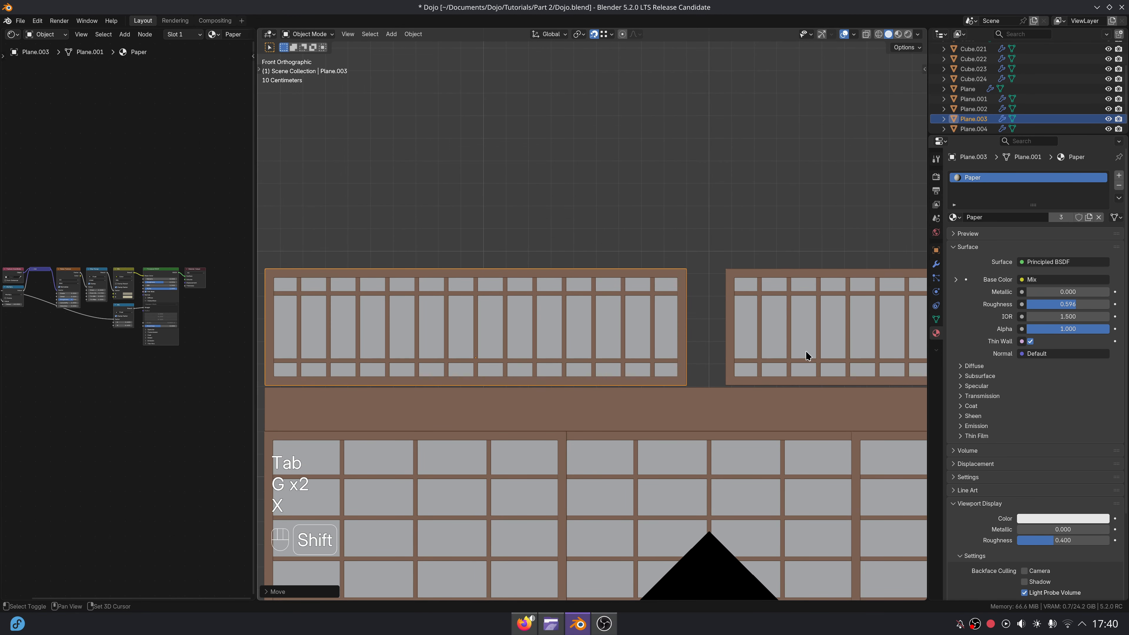
# Step: Move the right upper panel along X until its outer edge is flush with the beam's right end
pyautogui.keyDown('shift'); pyautogui.moveTo(807, 356); pyautogui.dragTo(741, 343, button='middle'); pyautogui.keyUp('shift')
pyautogui.click(686, 353)
pyautogui.scroll(2, 685, 353)
pyautogui.press('g')
pyautogui.press('x')
pyautogui.click(815, 412)
pyautogui.scroll(-4, 517, 343)
# Step: Select both upper panels and lower them along Z onto the top of the beam
pyautogui.keyDown('shift'); pyautogui.click(517, 323); pyautogui.keyUp('shift')
pyautogui.press('g')
pyautogui.press('z')
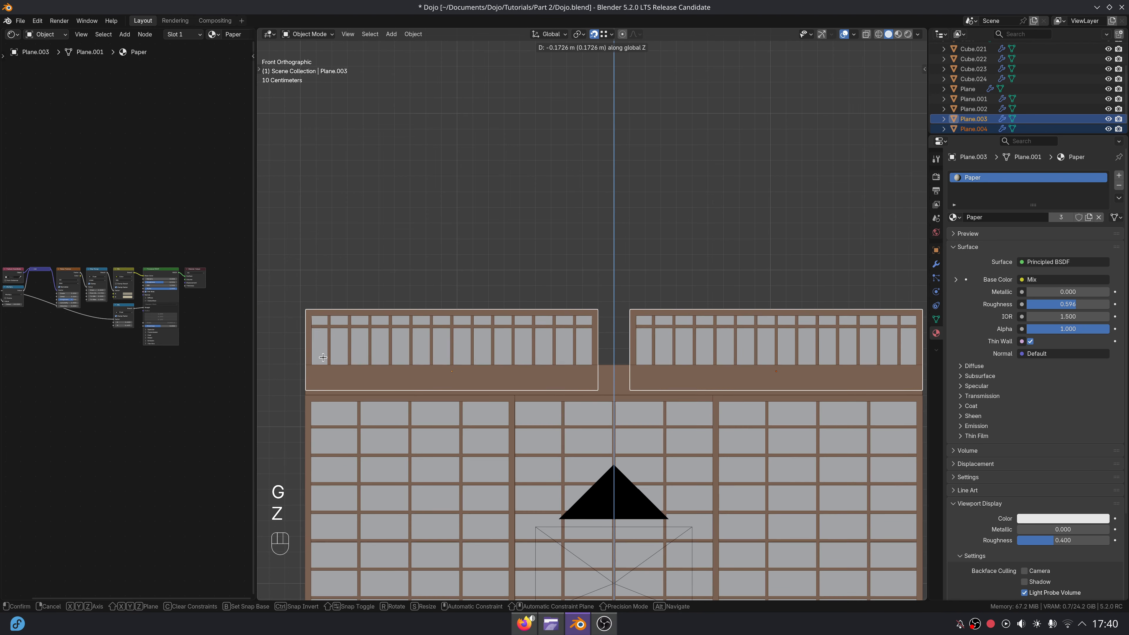
pyautogui.rightClick(310, 365)
# Step: Duplicate the wooden beam and move the copy up along Z in front of the upper panels
pyautogui.click(620, 381)
pyautogui.scroll(-2, 631, 313)
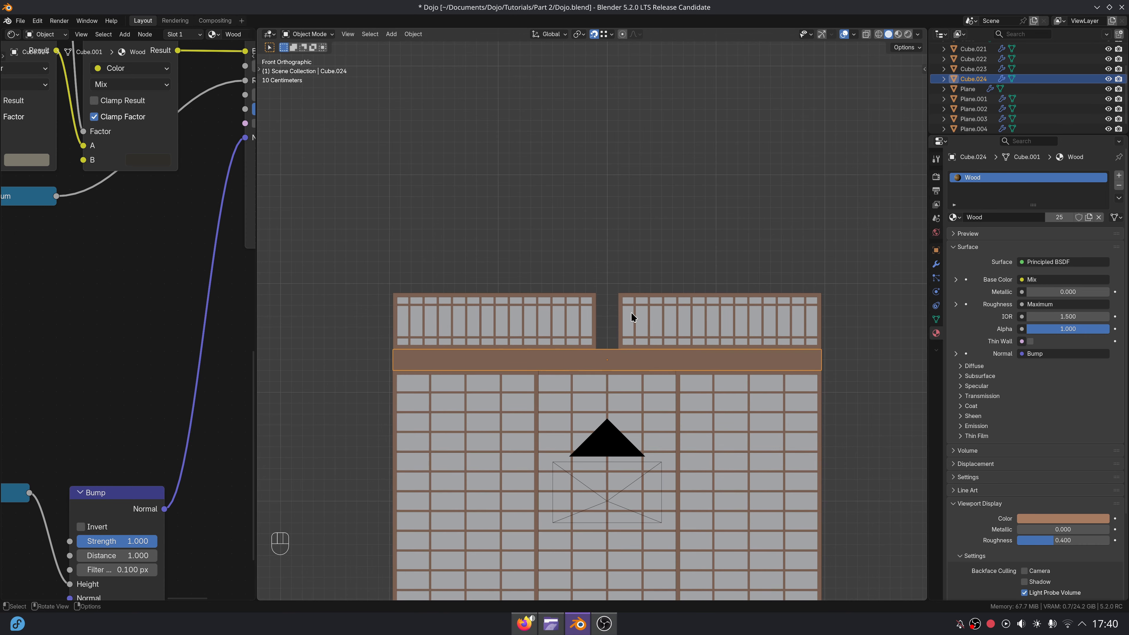
pyautogui.hotkey('shift', 'd')
pyautogui.press('z')
pyautogui.click(625, 287)
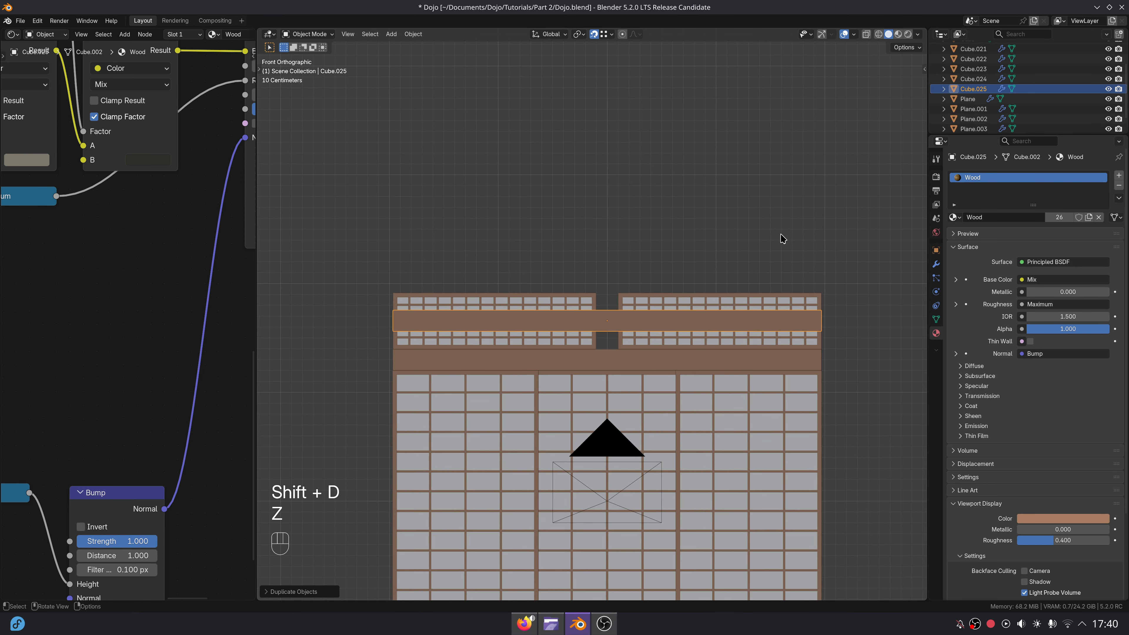
# Step: Scale the copied beam's mesh down along X to a short block in the gap between the upper panels
pyautogui.moveTo(796, 239); pyautogui.dragTo(716, 270, button='middle')
pyautogui.press('Tab')
pyautogui.press('s')
pyautogui.press('x')
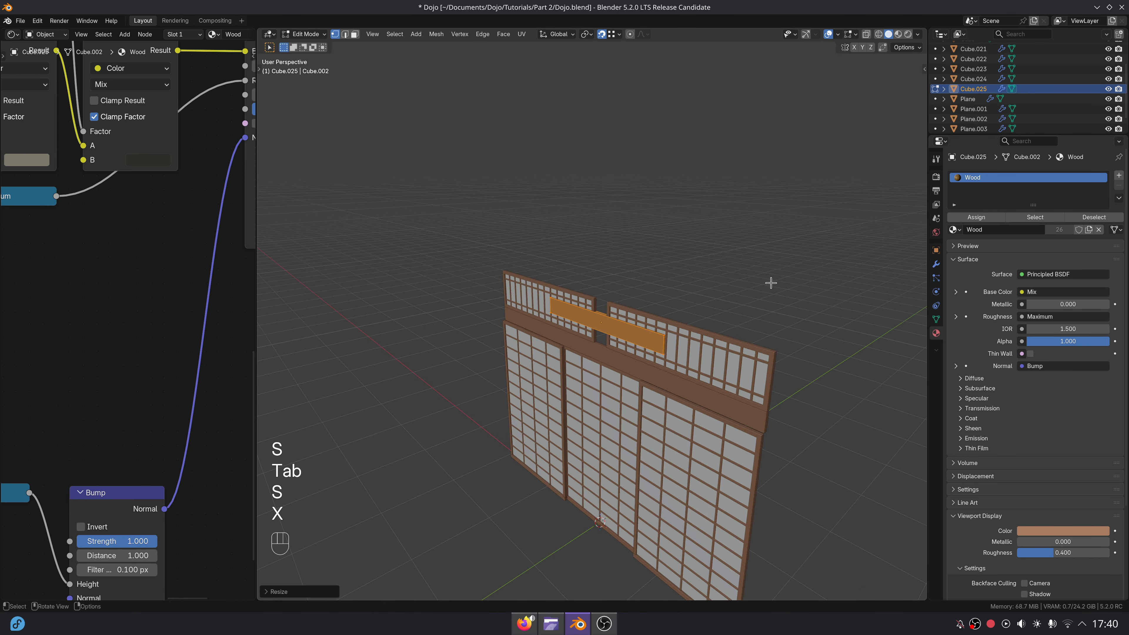
pyautogui.scroll(3, 679, 304)
pyautogui.click(686, 293)
pyautogui.scroll(4, 816, 234)
pyautogui.keyDown('shift'); pyautogui.moveTo(693, 289); pyautogui.dragTo(728, 186, button='middle'); pyautogui.keyUp('shift')
pyautogui.click(670, 214)
pyautogui.moveTo(657, 212); pyautogui.dragTo(675, 263, button='middle')
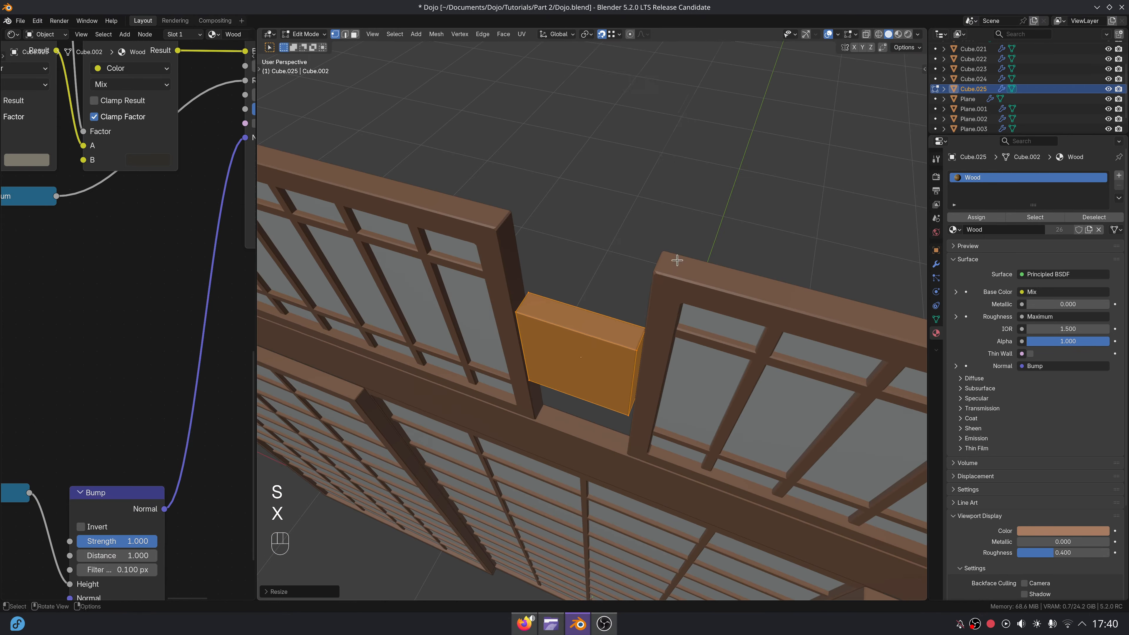
# Step: Scale the short wooden block's mesh along Y so it is deeper than the upper panels
pyautogui.press('s')
pyautogui.press('y')
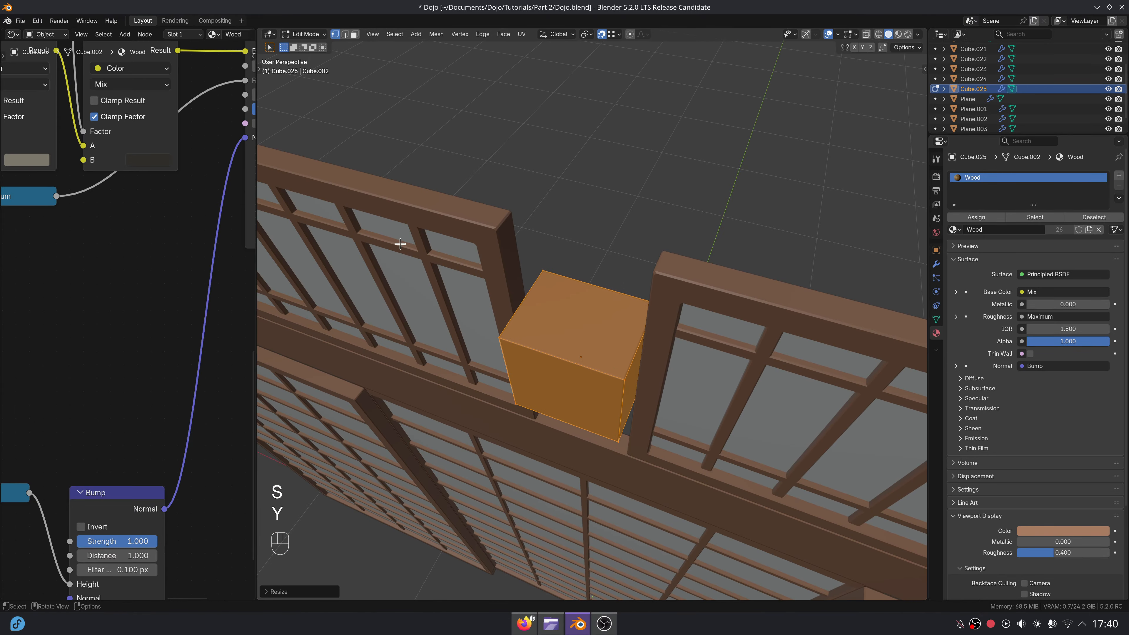
pyautogui.scroll(-3, 396, 244)
# Step: Scale the long horizontal beam's mesh along Y to make it deeper than the panels
pyautogui.press('Tab')
pyautogui.click(584, 416)
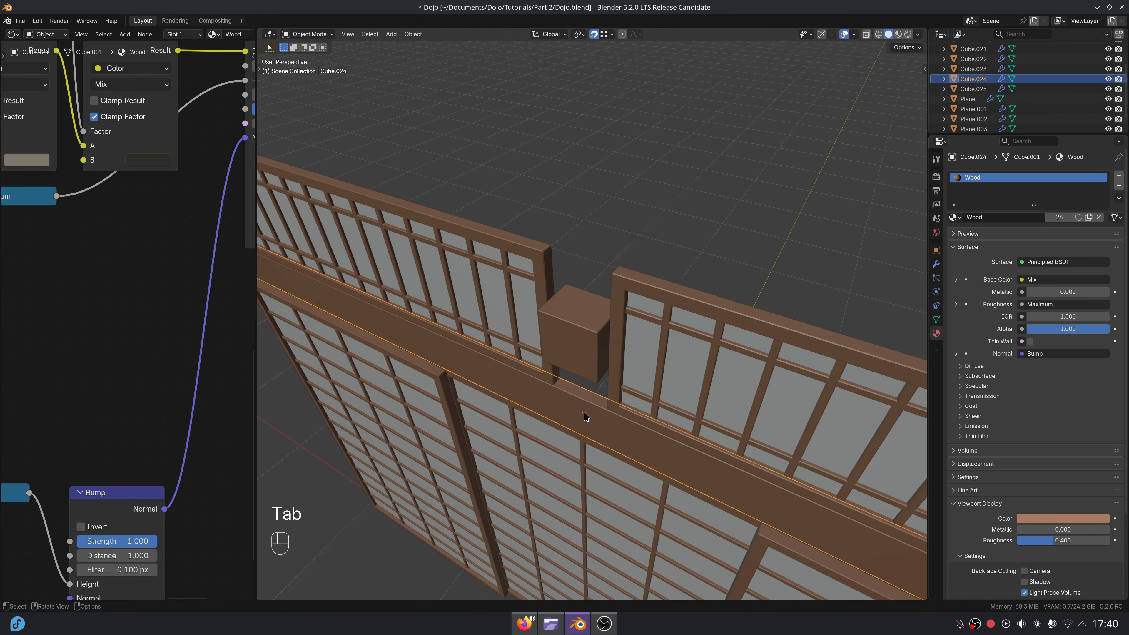
pyautogui.press('Tab')
pyautogui.press('s')
pyautogui.press('y')
pyautogui.click(651, 307)
pyautogui.press('s')
pyautogui.press('y')
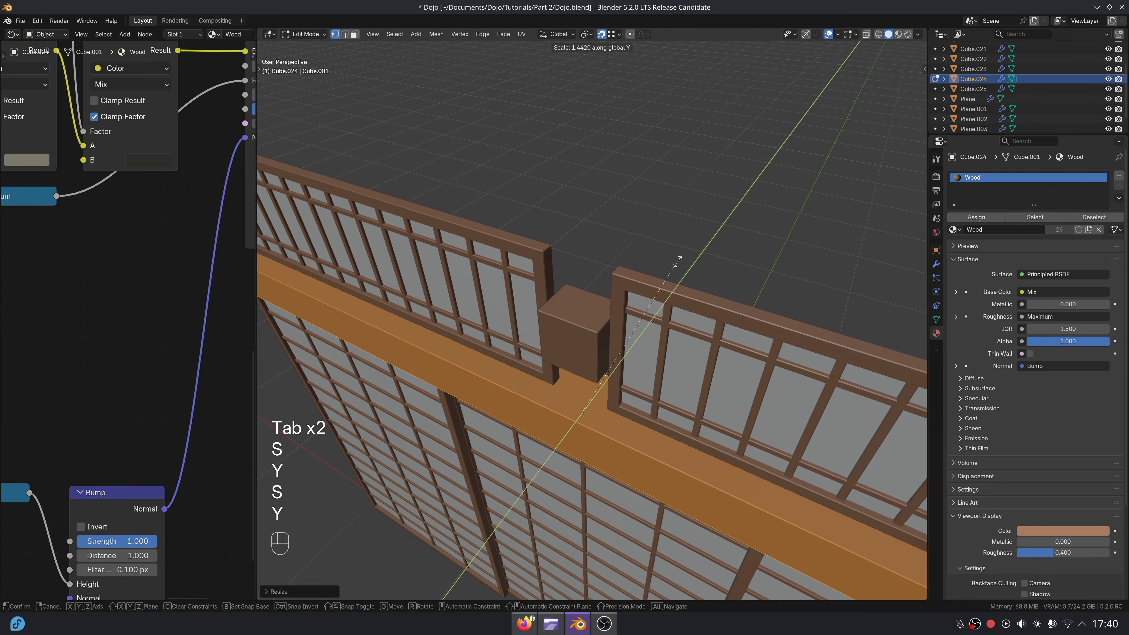
pyautogui.click(675, 262)
pyautogui.moveTo(675, 263); pyautogui.dragTo(636, 218, button='middle')
pyautogui.moveTo(626, 361); pyautogui.dragTo(578, 342, button='middle')
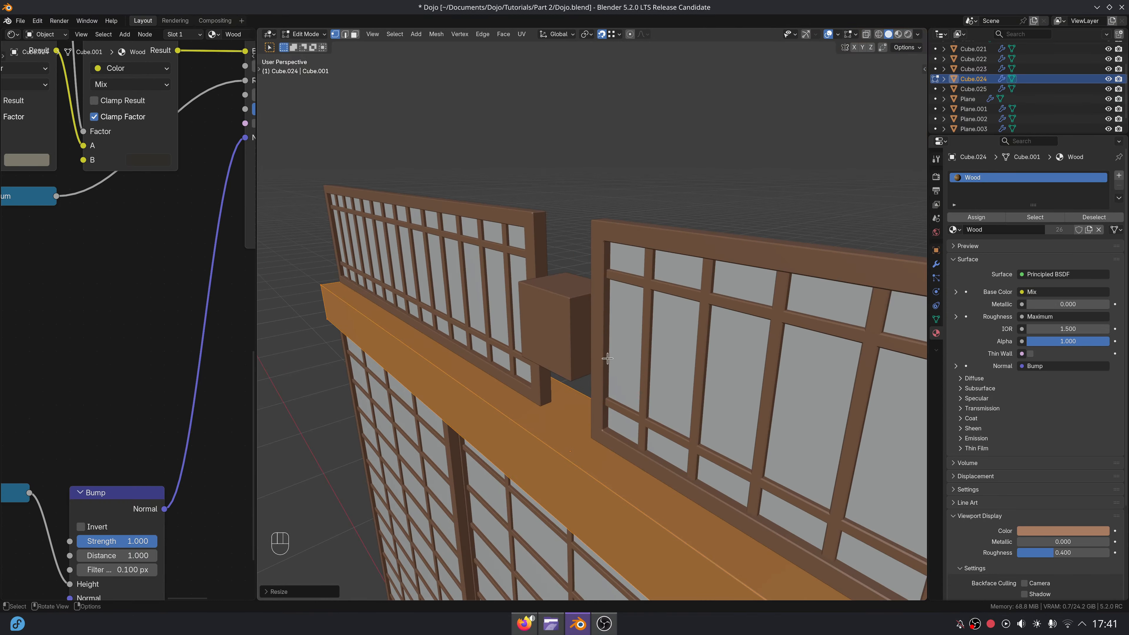
# Step: Stretch the short block's mesh along Z into a center post reaching from the beam to the upper panels' top
pyautogui.press('Tab')
pyautogui.click(572, 345)
pyautogui.press('Tab')
pyautogui.press('s')
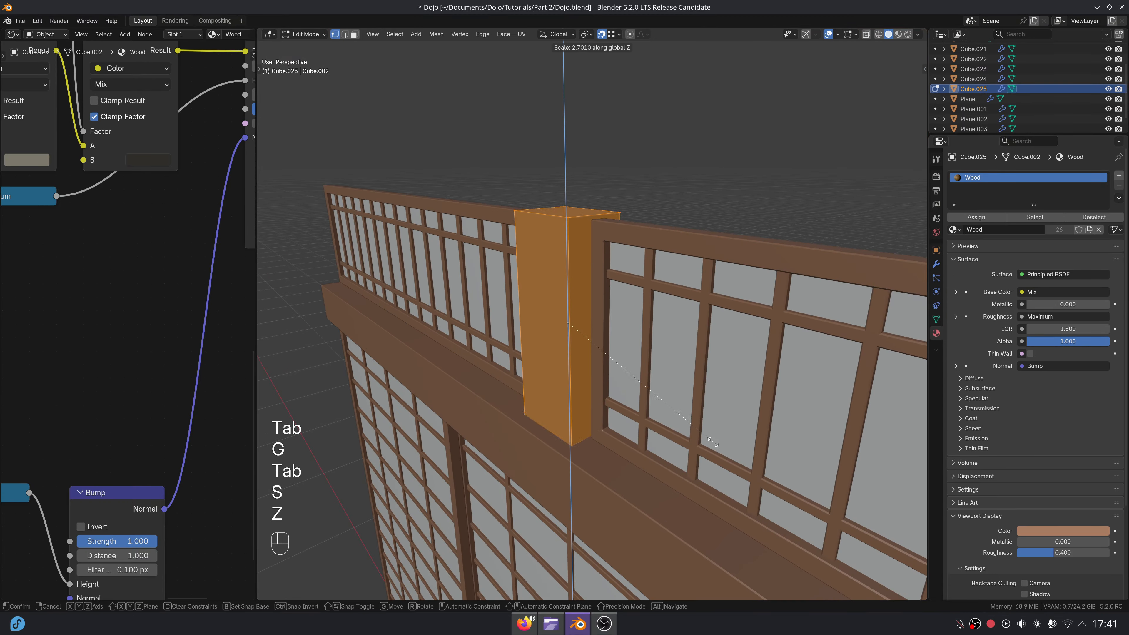
pyautogui.click(707, 442)
pyautogui.moveTo(708, 441); pyautogui.dragTo(721, 396, button='middle')
# Step: Scale the center post's mesh along X to fill the gap between the two upper panel frames
pyautogui.press('Tab')
# Step: Fine-tune the center post's width along X in the front view and return to Object Mode
pyautogui.press('Tab')
pyautogui.press('s')
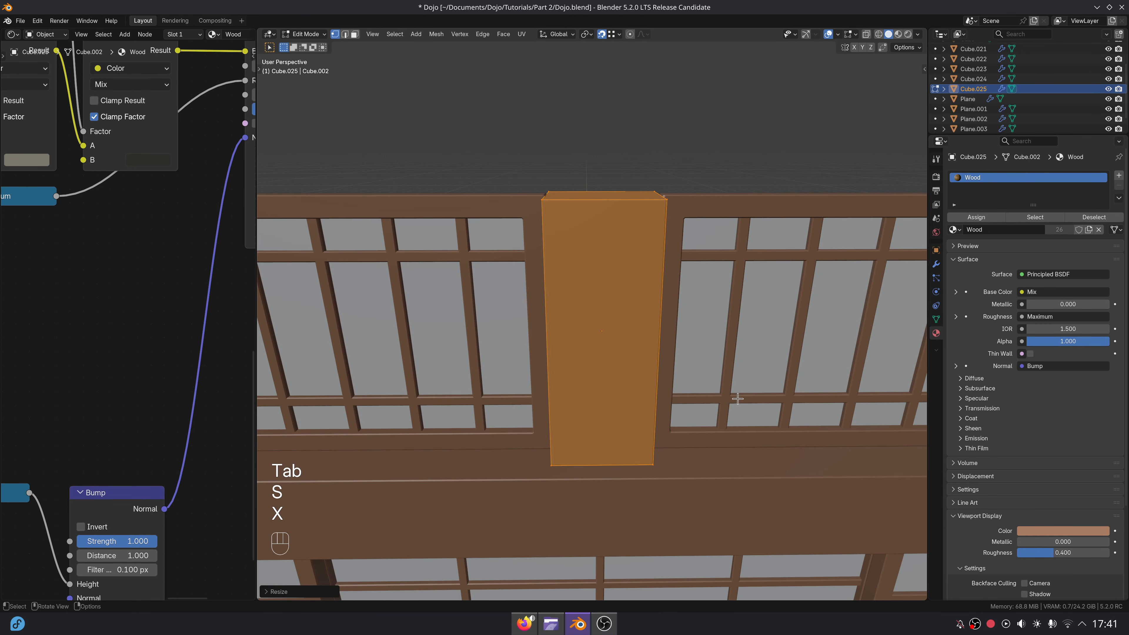
pyautogui.press('KP_1')
pyautogui.click(732, 321)
pyautogui.press('Tab')
pyautogui.scroll(-8, 673, 315)
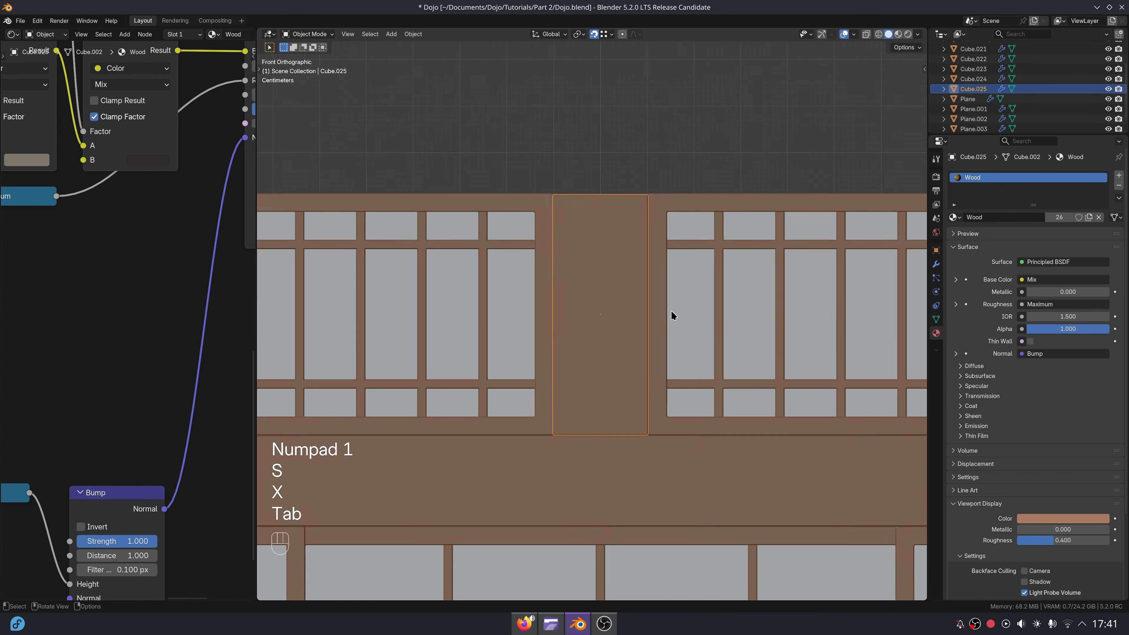
# Step: Move all parts of the shoji wall into a new collection named Door 1
pyautogui.moveTo(631, 315); pyautogui.dragTo(667, 354, button='middle')
pyautogui.scroll(-1, 660, 349)
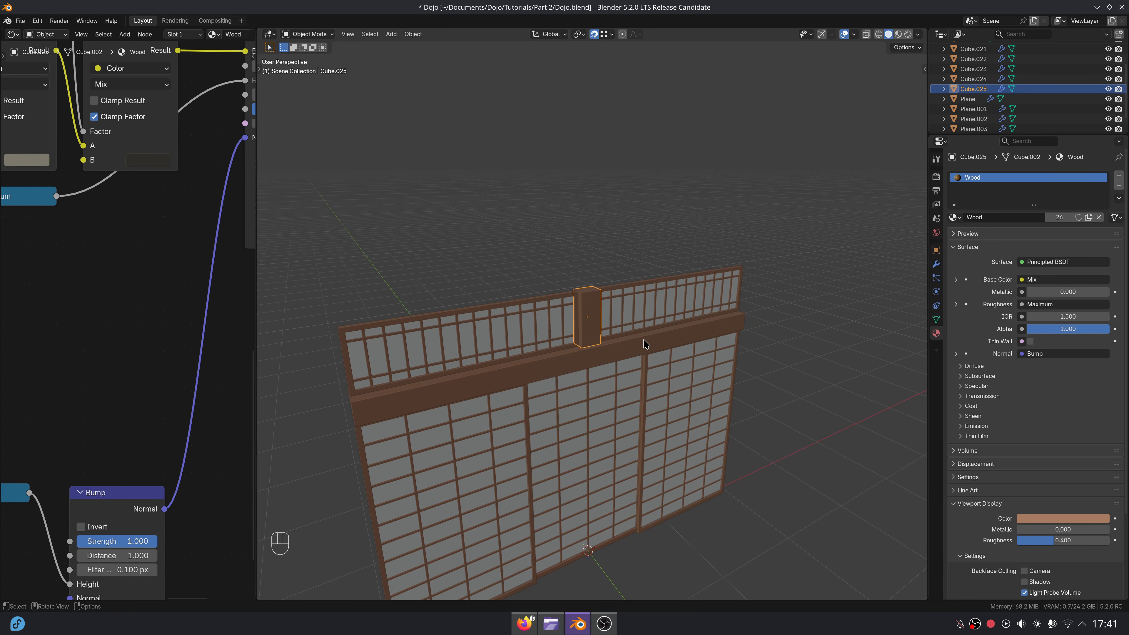
pyautogui.moveTo(762, 411); pyautogui.dragTo(714, 412, button='middle')
pyautogui.moveTo(416, 265); pyautogui.dragTo(698, 481)
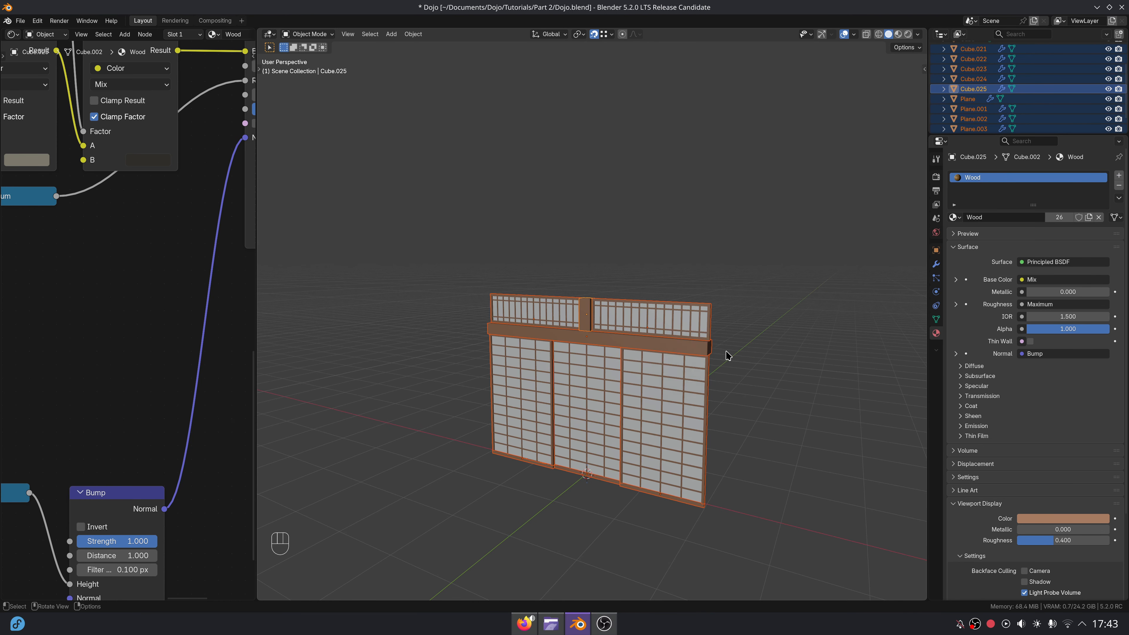
pyautogui.press('m')
pyautogui.click(722, 351)
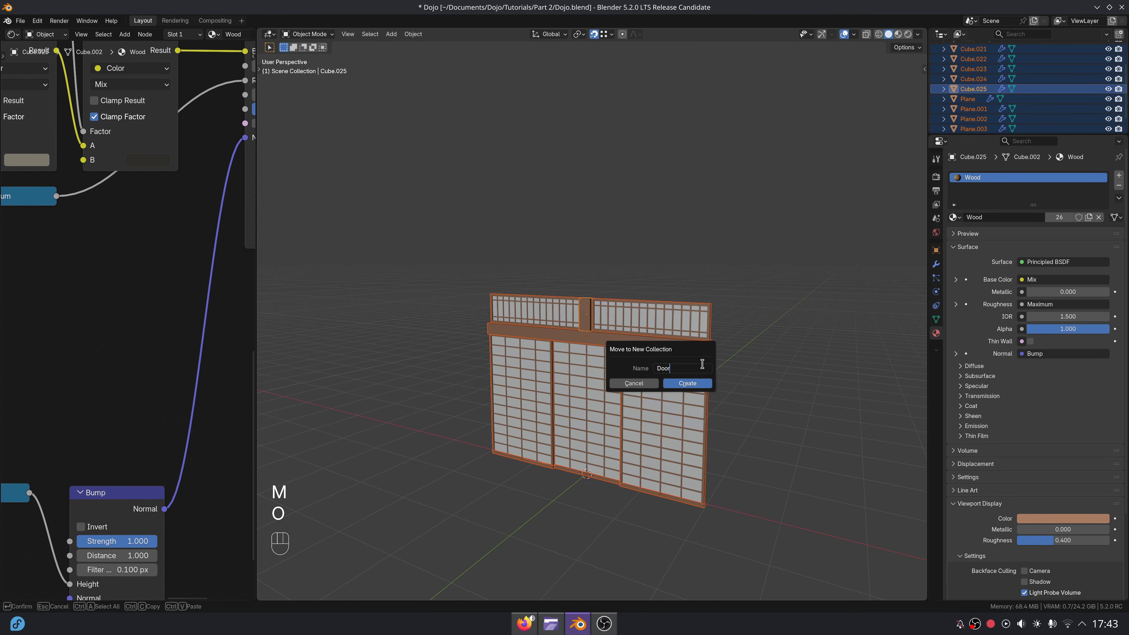
pyautogui.click(700, 383)
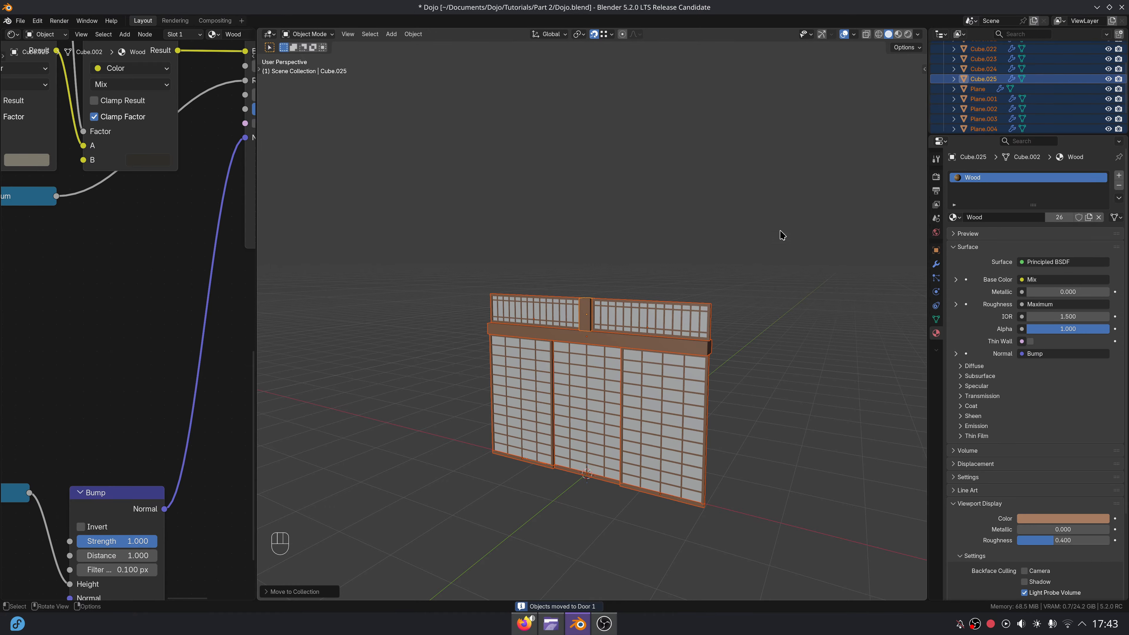
# Step: Exclude the Door 1 collection from the view layer and add a Plain Axes empty at the world origin
pyautogui.scroll(2, 949, 90)
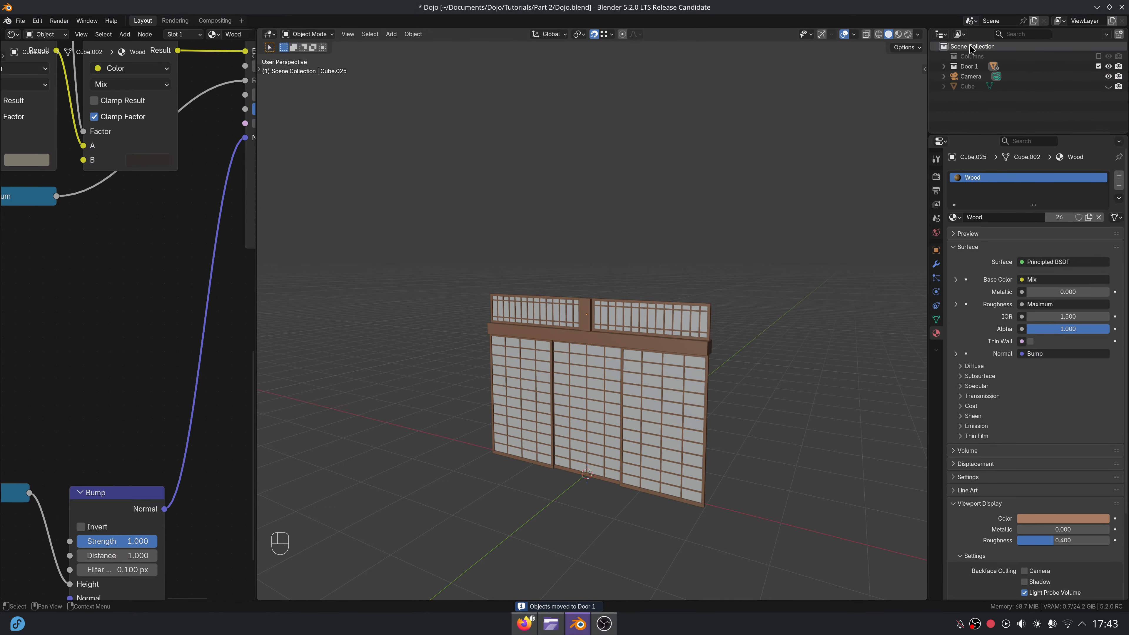
pyautogui.scroll(1, 692, 405)
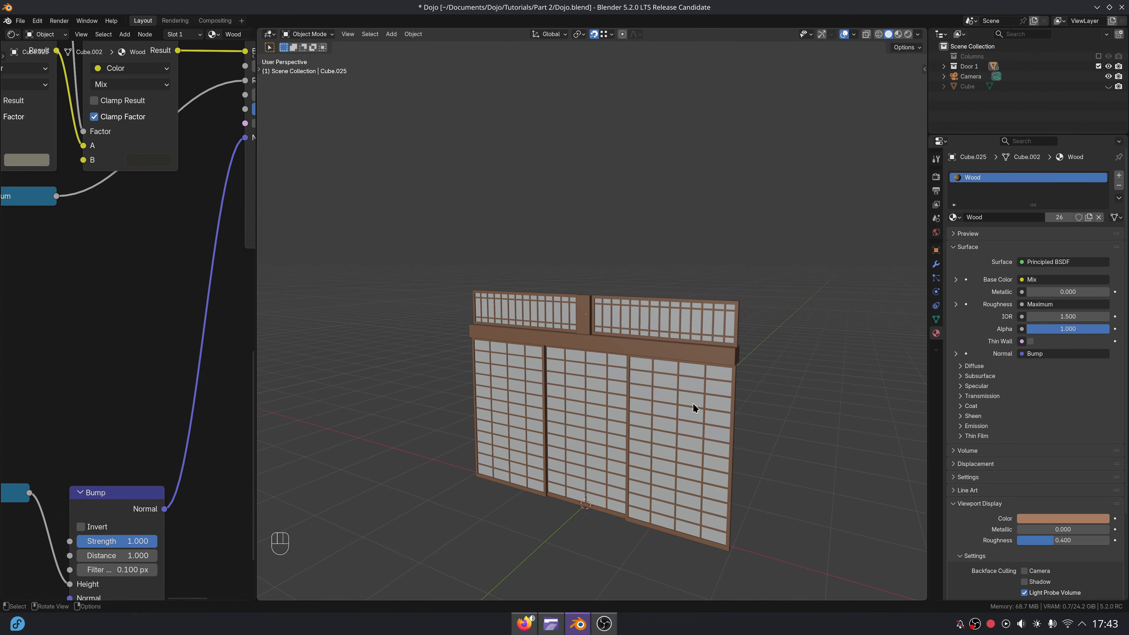
pyautogui.click(1098, 66)
pyautogui.hotkey('shift', 'a')
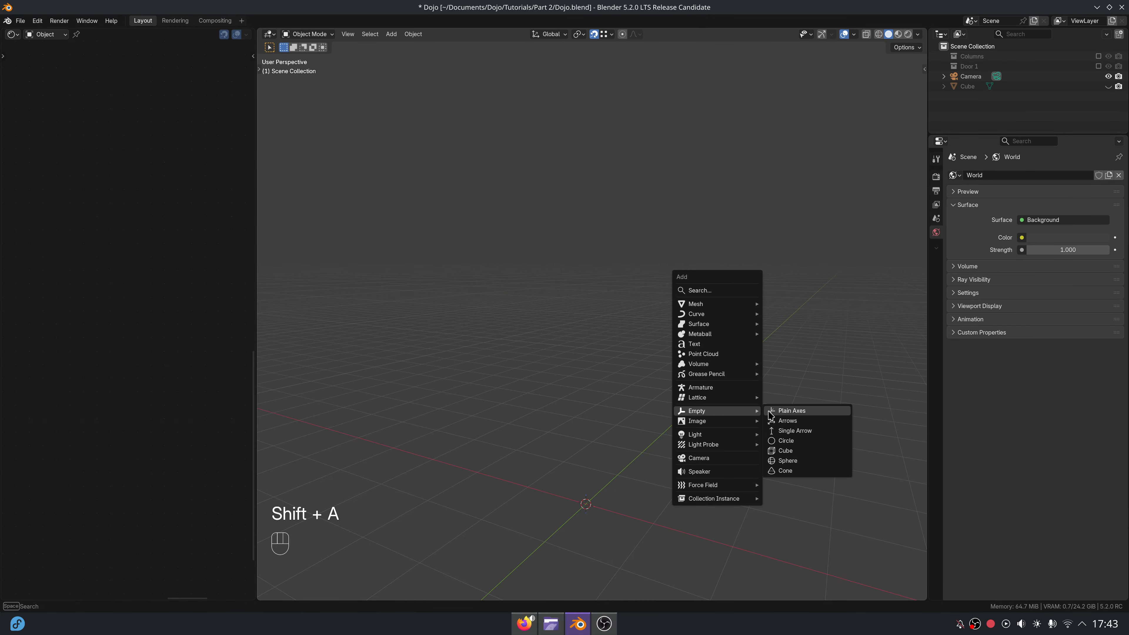
pyautogui.click(772, 411)
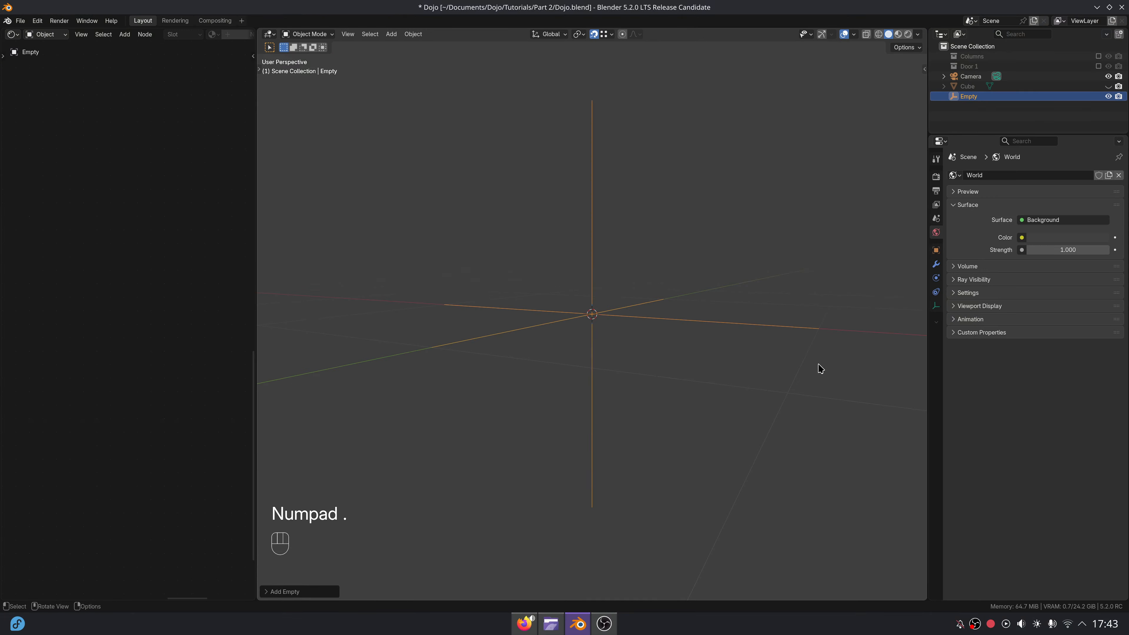
# Step: Make the empty instance the Door 1 collection
pyautogui.click(935, 251)
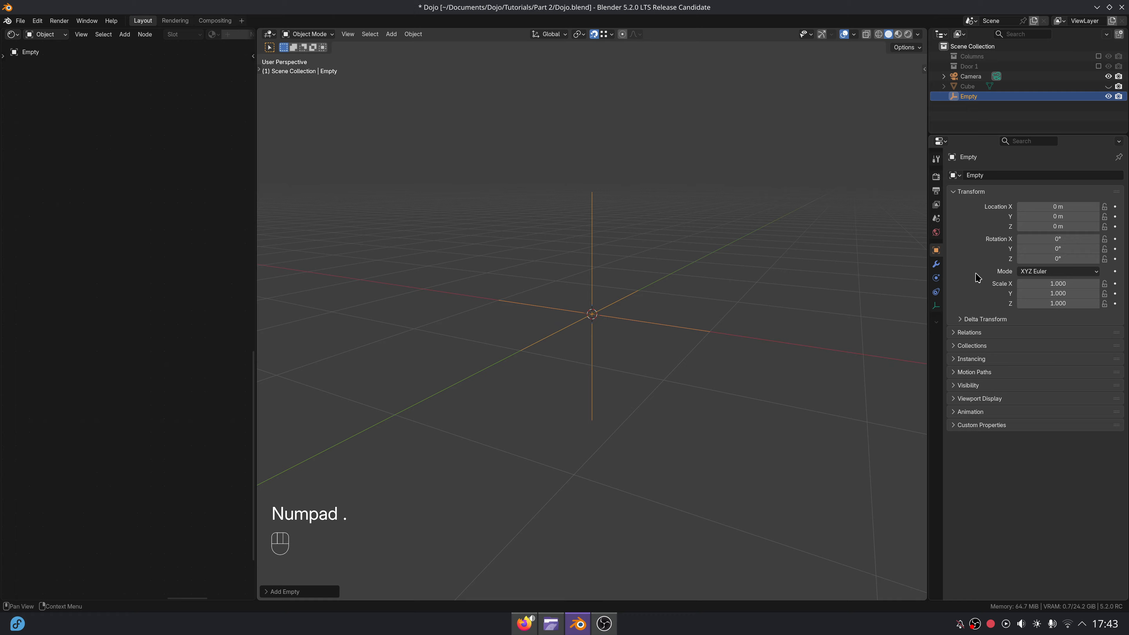
pyautogui.click(980, 359)
pyautogui.click(1056, 374)
pyautogui.click(1056, 386)
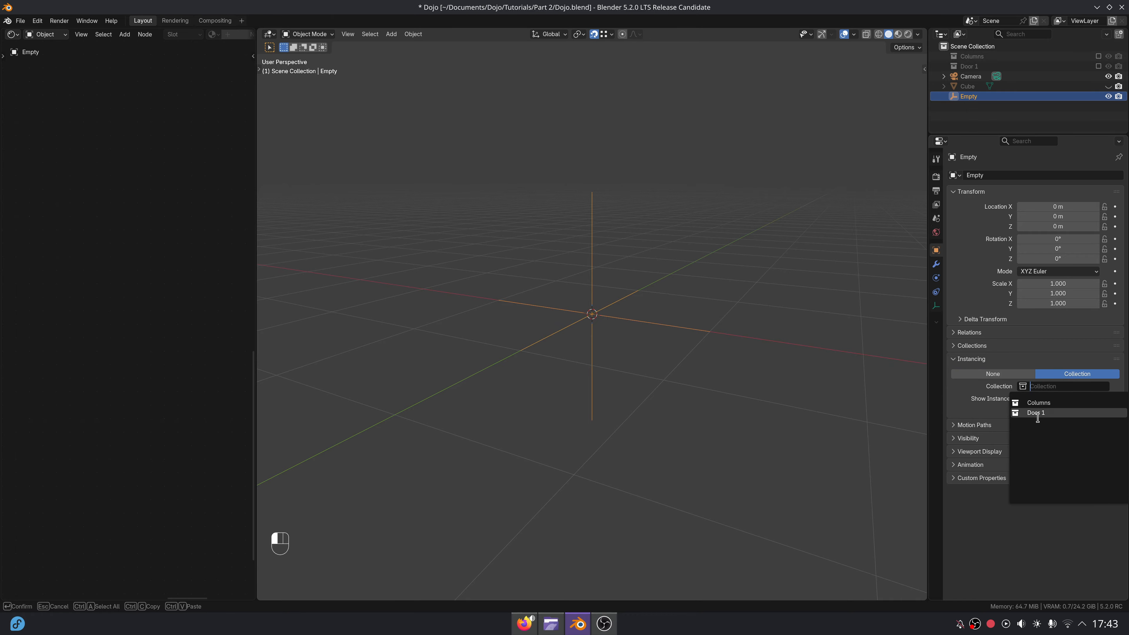
pyautogui.click(1038, 410)
pyautogui.scroll(-2, 727, 274)
pyautogui.keyDown('shift'); pyautogui.moveTo(662, 315); pyautogui.dragTo(666, 351, button='middle'); pyautogui.keyUp('shift')
pyautogui.press('g')
pyautogui.rightClick(682, 316)
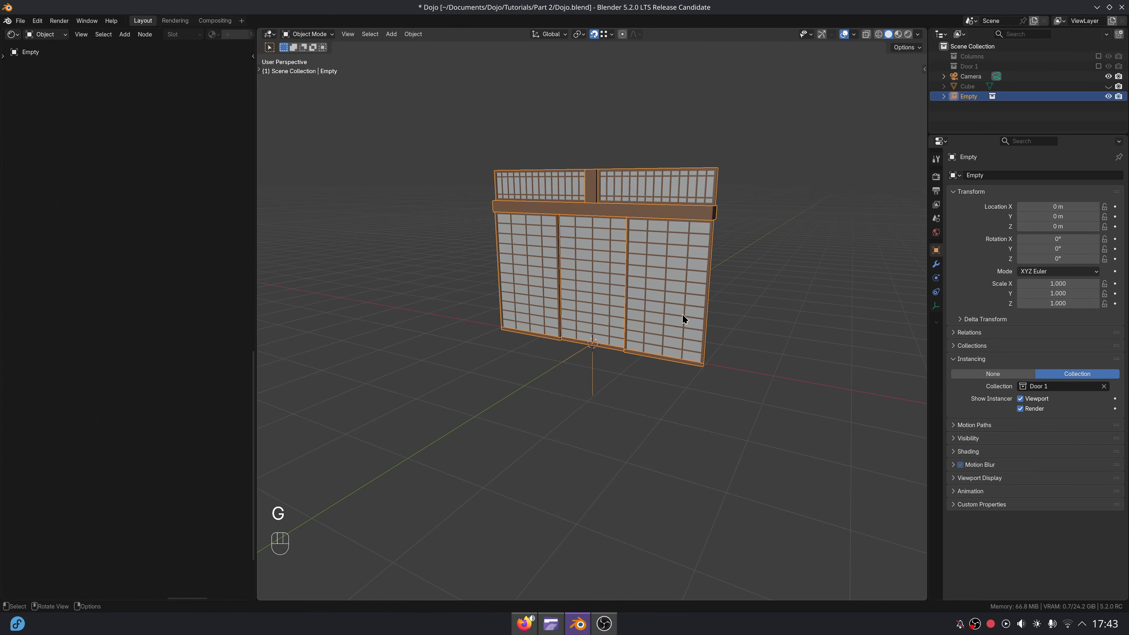
# Step: Include the Columns collection in the view layer, unhide the room's Cube, and select the door instance
pyautogui.scroll(-3, 706, 287)
pyautogui.scroll(2, 707, 290)
pyautogui.click(1098, 56)
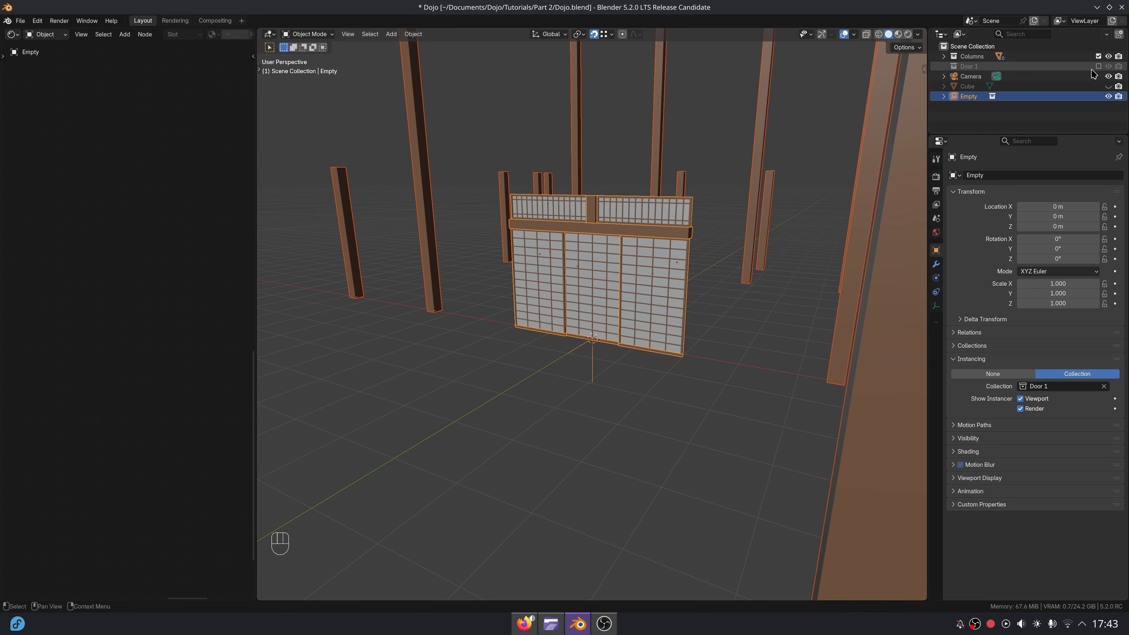
pyautogui.click(1107, 88)
pyautogui.scroll(-2, 653, 242)
pyautogui.moveTo(653, 242); pyautogui.dragTo(680, 244, button='middle')
pyautogui.scroll(2, 666, 246)
pyautogui.click(599, 255)
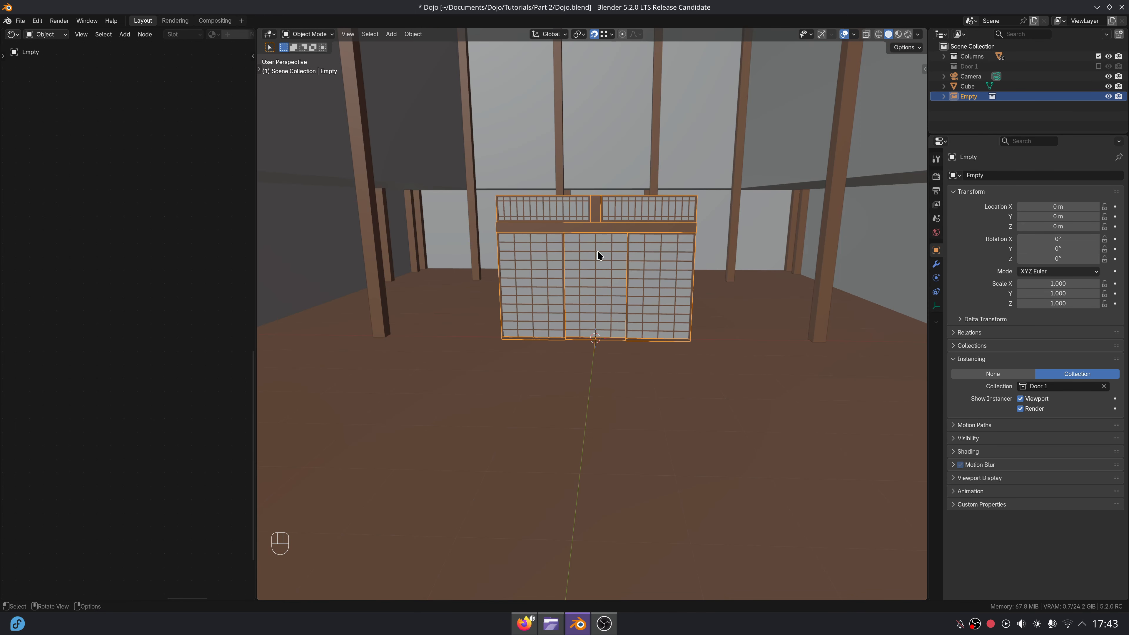
# Step: Move the door instance along X to about -4.92 m, toward the room's side wall
pyautogui.keyDown('shift'); pyautogui.moveTo(599, 255); pyautogui.dragTo(721, 269, button='middle'); pyautogui.keyUp('shift')
pyautogui.press('d')
pyautogui.press('x')
pyautogui.press('g')
pyautogui.press('x')
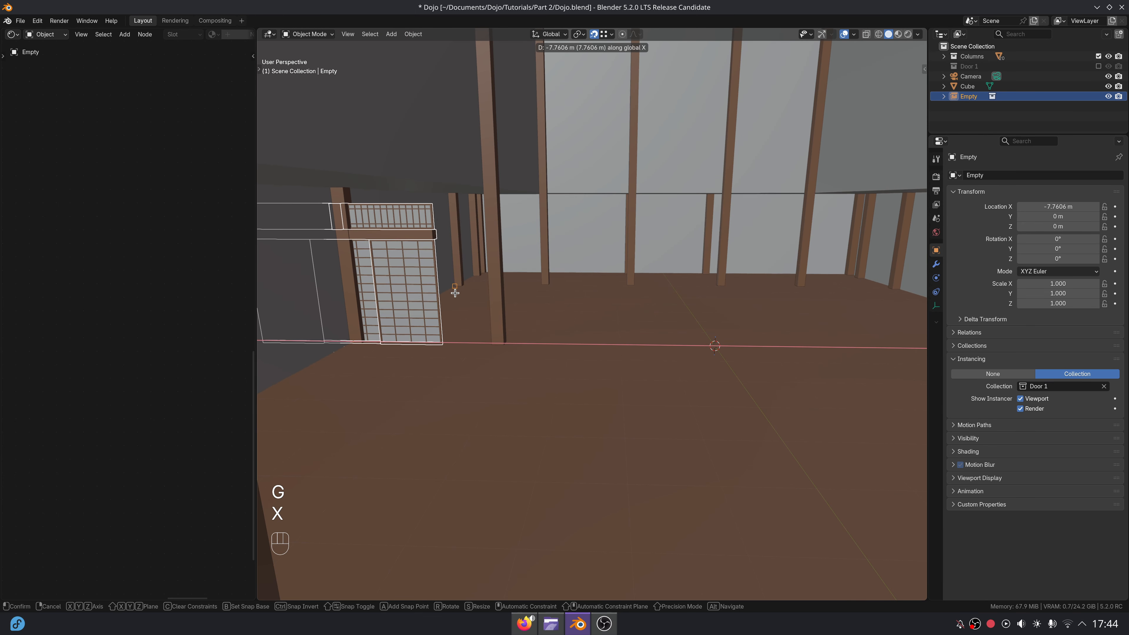
pyautogui.click(513, 303)
# Step: Turn on X-ray in the top view and rotate the door instance to 90° about Z, parallel to the side wall
pyautogui.keyDown('shift'); pyautogui.moveTo(516, 305); pyautogui.dragTo(697, 355, button='middle'); pyautogui.keyUp('shift')
pyautogui.scroll(1, 691, 340)
pyautogui.press('KP_7')
pyautogui.scroll(-3, 686, 329)
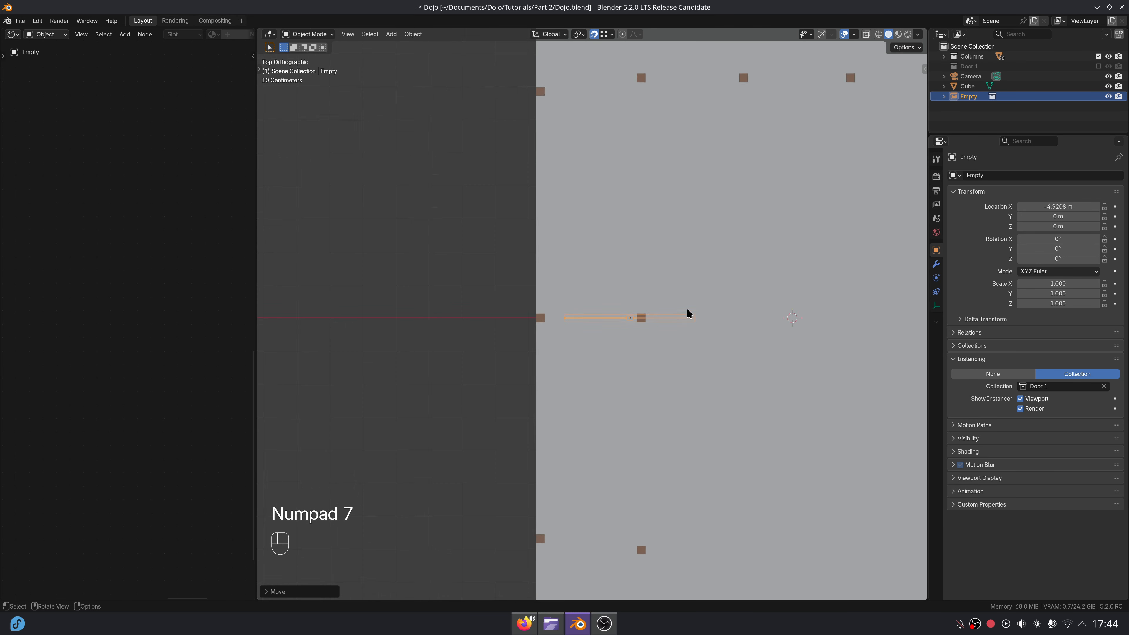
pyautogui.keyDown('shift'); pyautogui.moveTo(687, 308); pyautogui.dragTo(695, 398, button='middle'); pyautogui.keyUp('shift')
pyautogui.click(869, 36)
pyautogui.scroll(1, 736, 411)
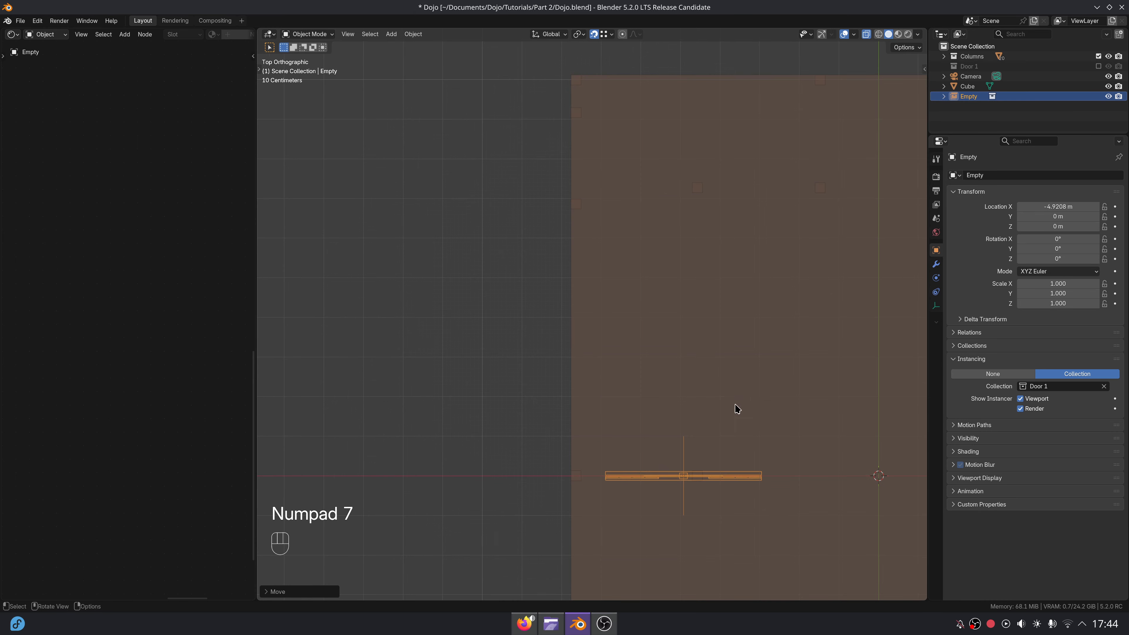
pyautogui.press('r')
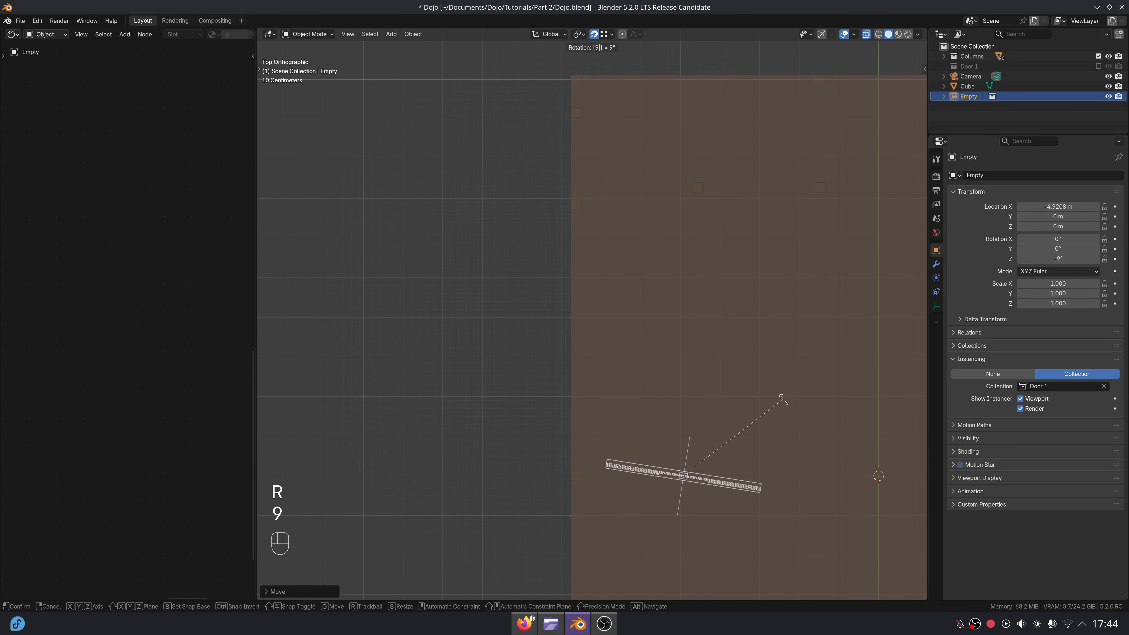
pyautogui.press('r')
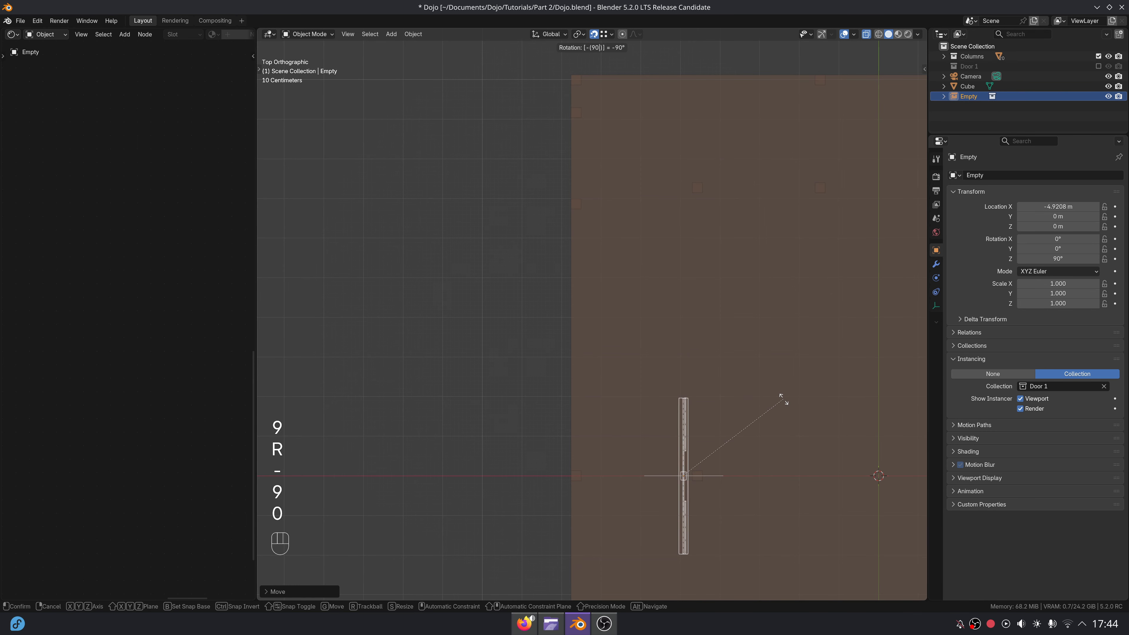
pyautogui.click(764, 421)
# Step: Move the door instance onto the side wall, beside the middle column, at about X -7.69 m and Y 2.11 m
pyautogui.press('g')
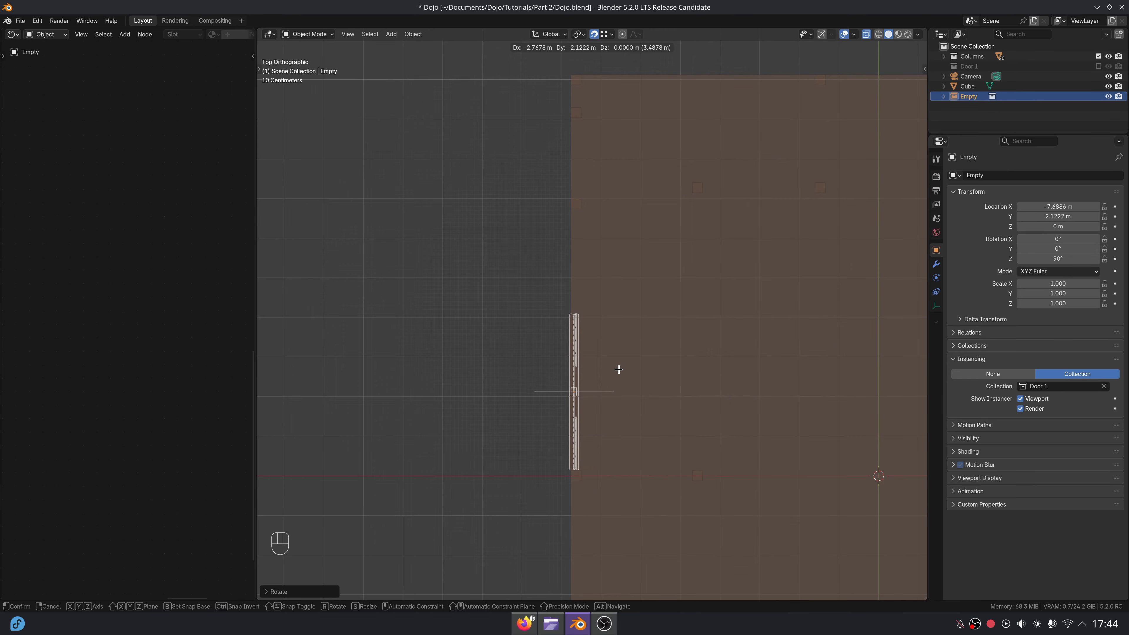
pyautogui.click(618, 375)
pyautogui.moveTo(617, 376); pyautogui.dragTo(610, 331, button='middle')
pyautogui.scroll(-2, 597, 334)
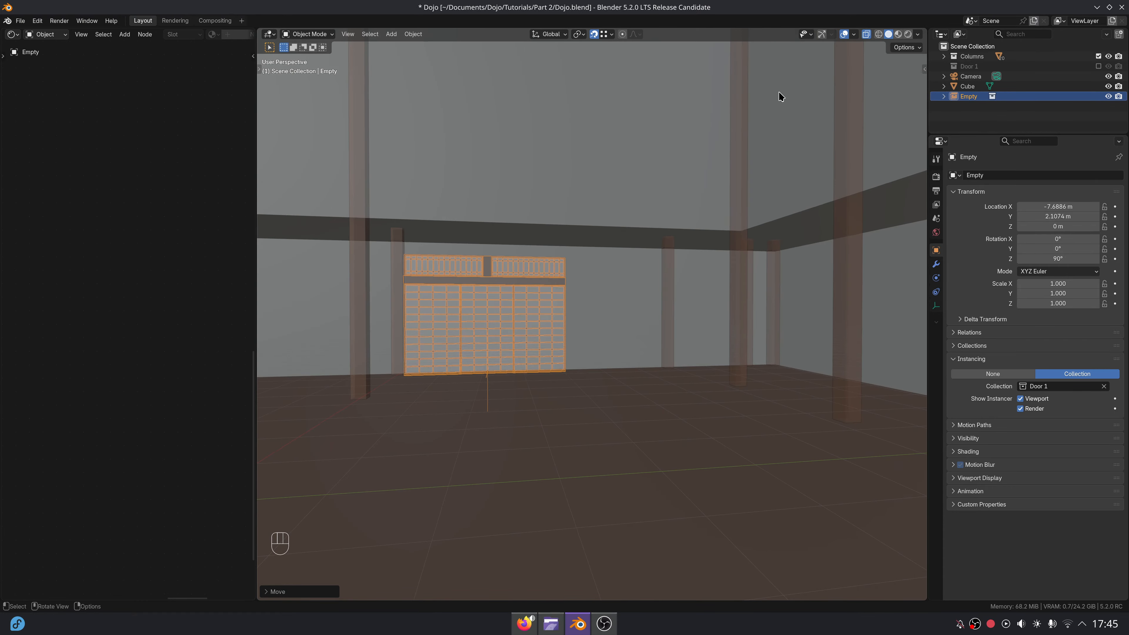
# Step: Turn off X-ray and move the next wall column along Y up against the free end of the door instance
pyautogui.click(865, 34)
pyautogui.click(668, 267)
pyautogui.press('g')
pyautogui.press('x')
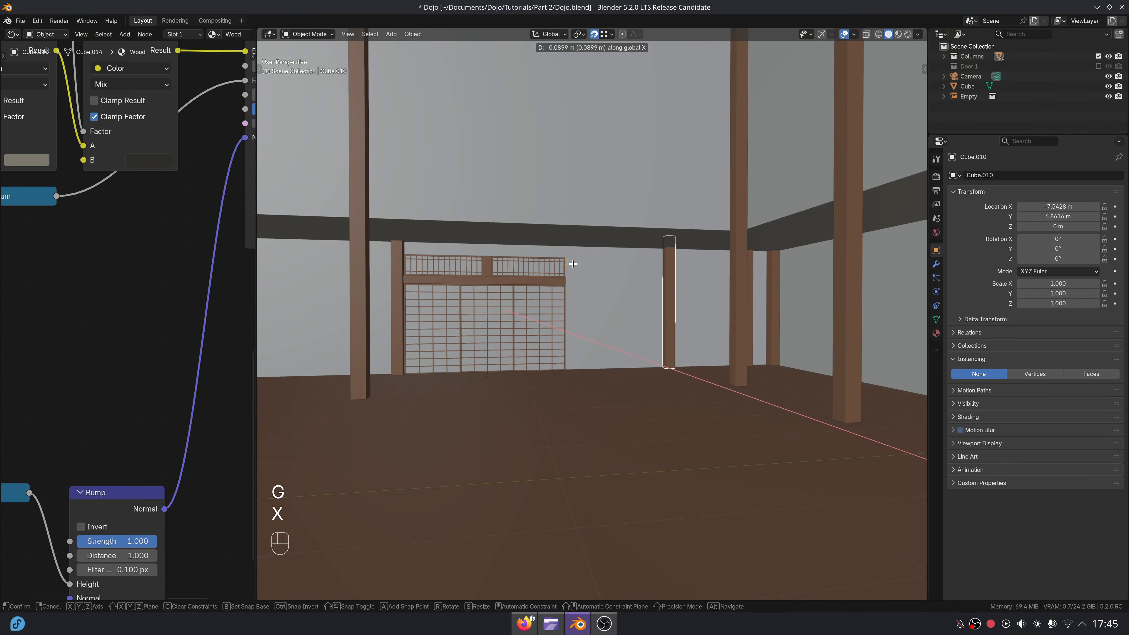
pyautogui.press('y')
pyautogui.click(573, 266)
# Step: Duplicate the door instance along Y to about 6.33 m, on the other side of the moved column
pyautogui.click(557, 277)
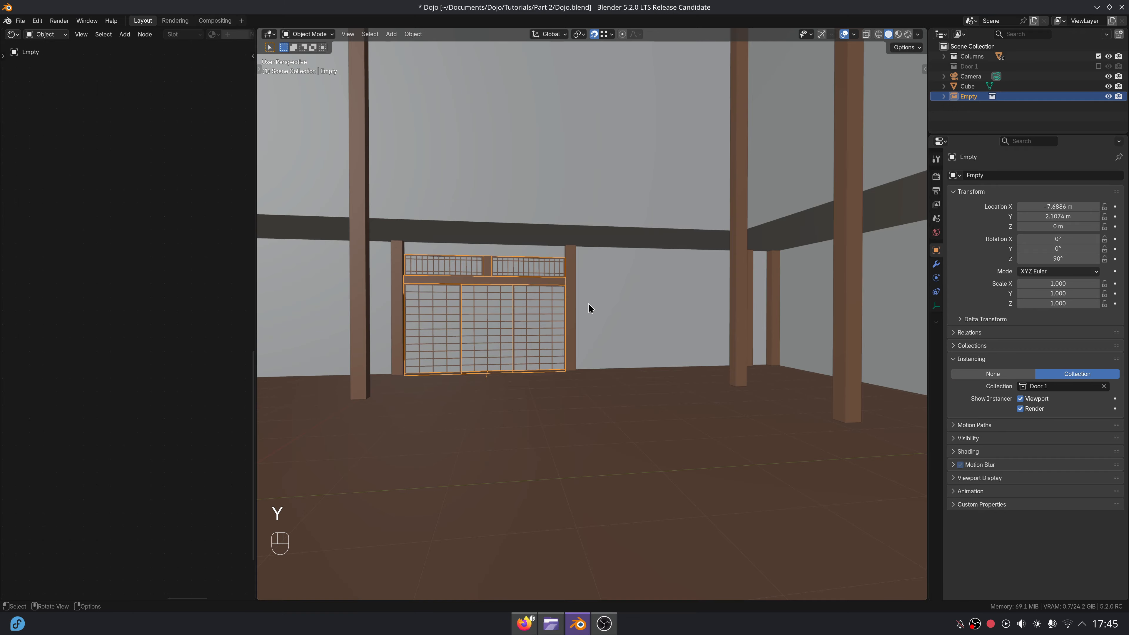
pyautogui.hotkey('shift', 'd')
pyautogui.press('x')
pyautogui.press('y')
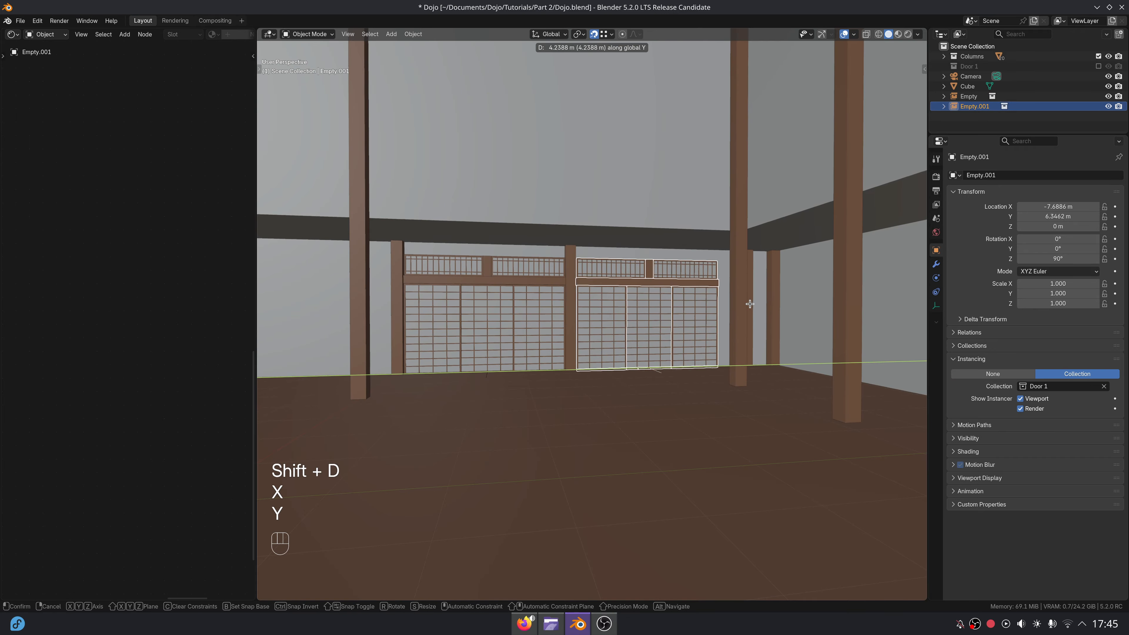
pyautogui.click(748, 303)
pyautogui.press('KP_7')
pyautogui.scroll(5, 668, 363)
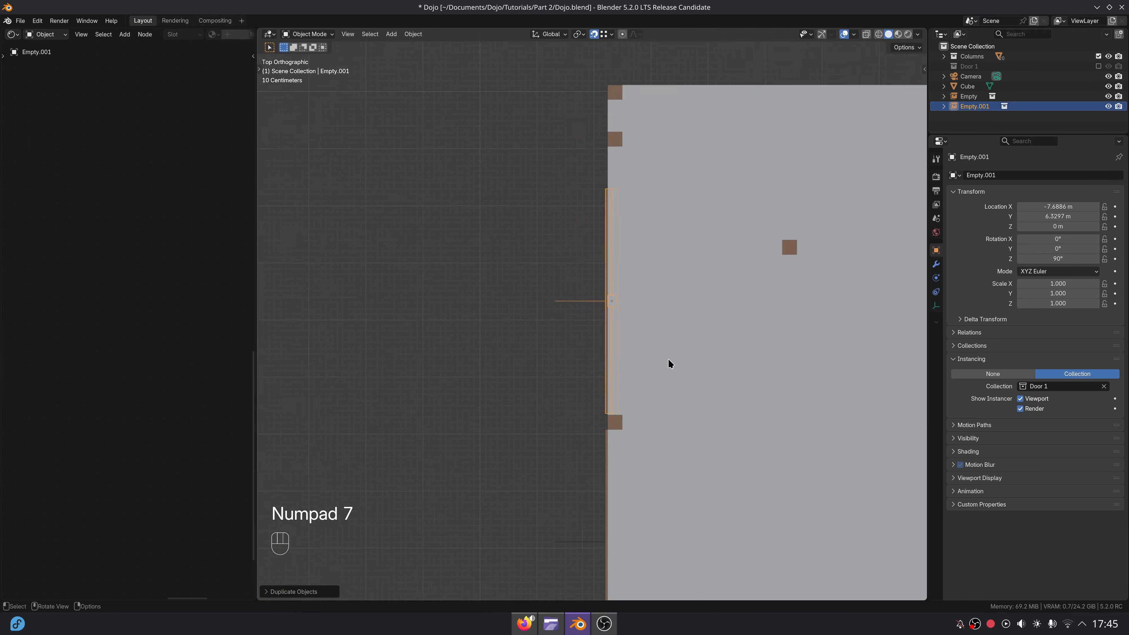
pyautogui.press('g')
pyautogui.press('y')
pyautogui.click(613, 483)
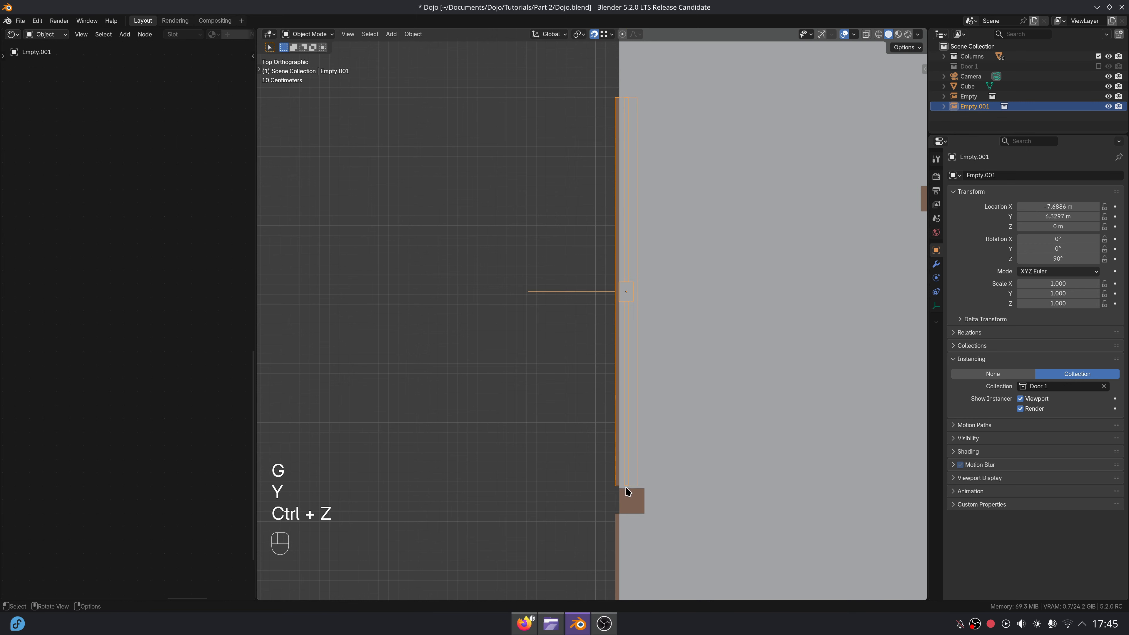
# Step: Move the duplicated door instance along Y to about 6.30 m so its end sits flush against the column
pyautogui.scroll(6, 627, 491)
pyautogui.press('g')
pyautogui.click(571, 321)
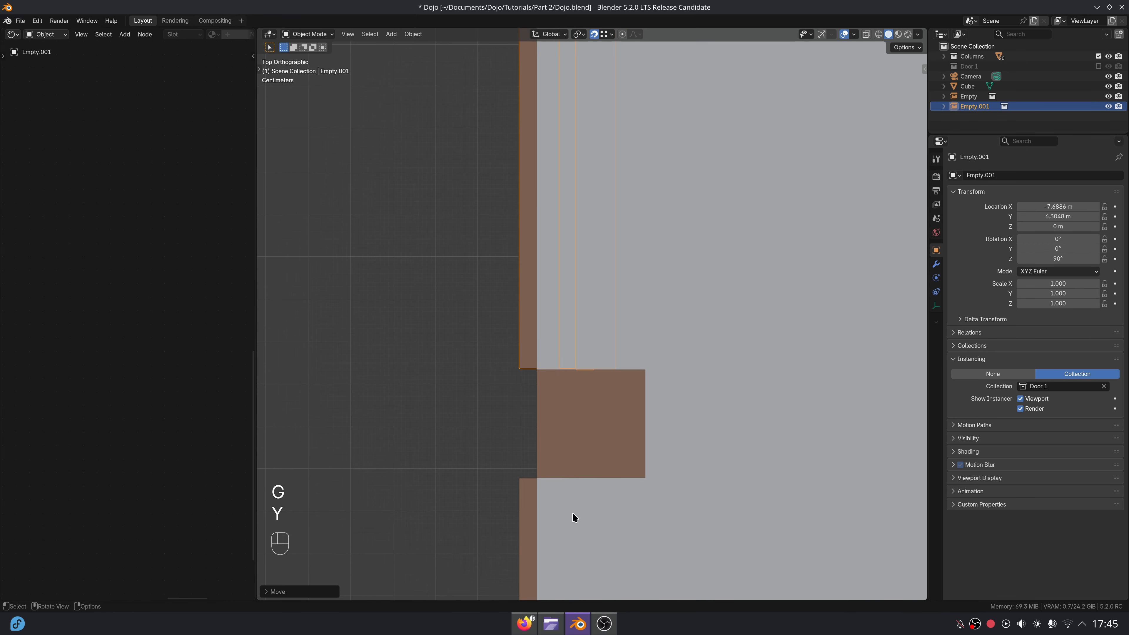
# Step: Turn on X-ray and move the wall column nearest the corner along Y to about 8.41 m, against the second door instance
pyautogui.scroll(-4, 572, 517)
pyautogui.click(866, 34)
pyautogui.click(572, 431)
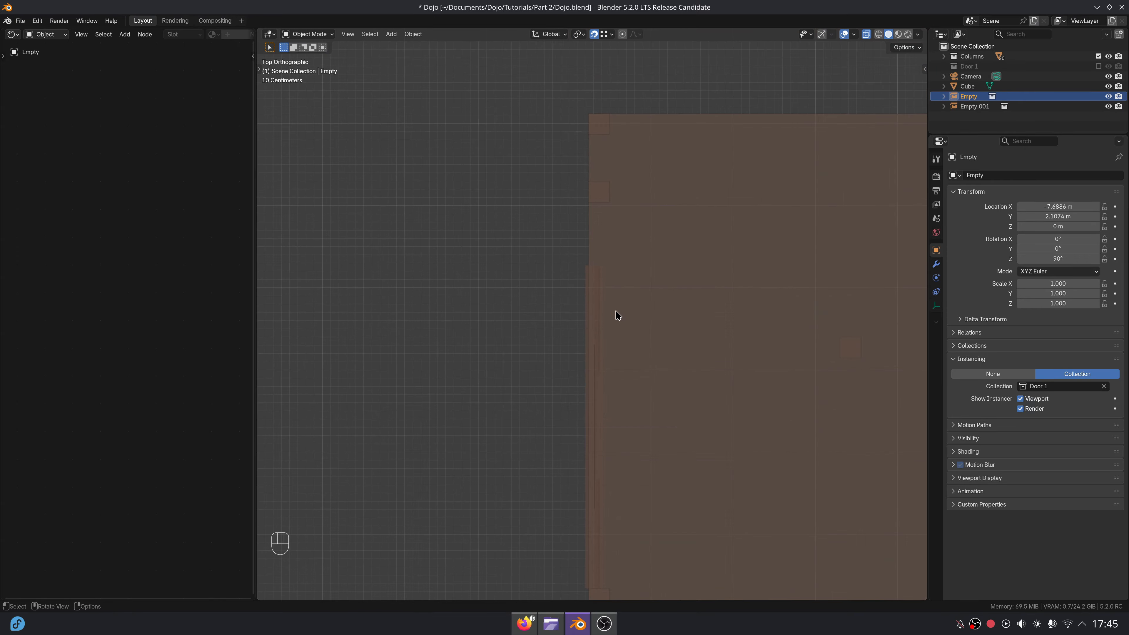
pyautogui.click(604, 202)
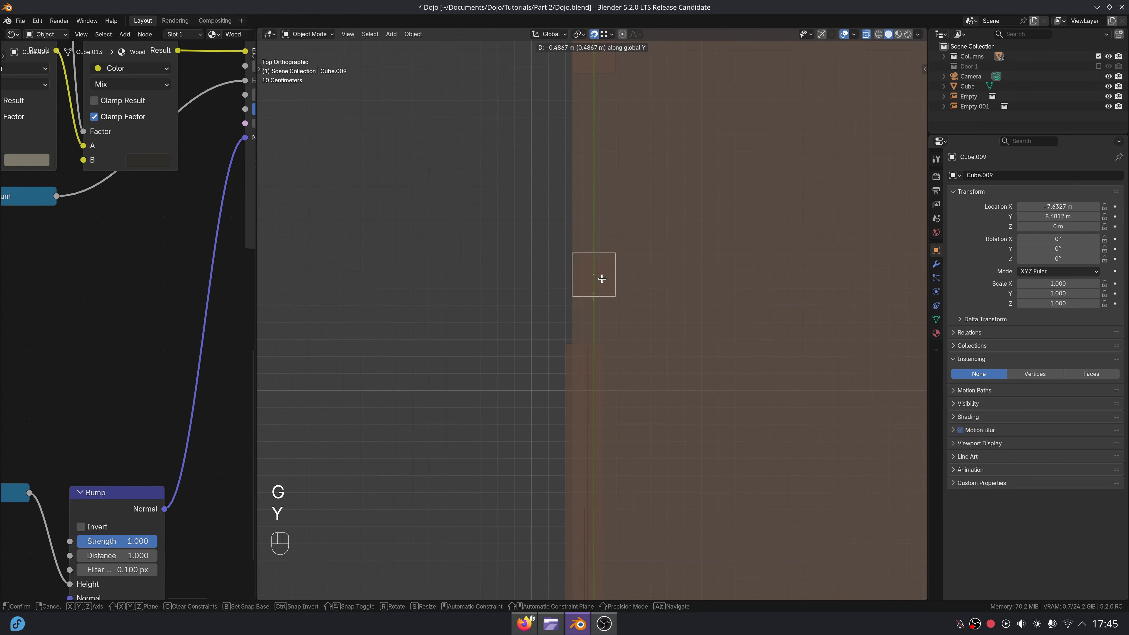
pyautogui.click(595, 325)
pyautogui.scroll(-8, 635, 269)
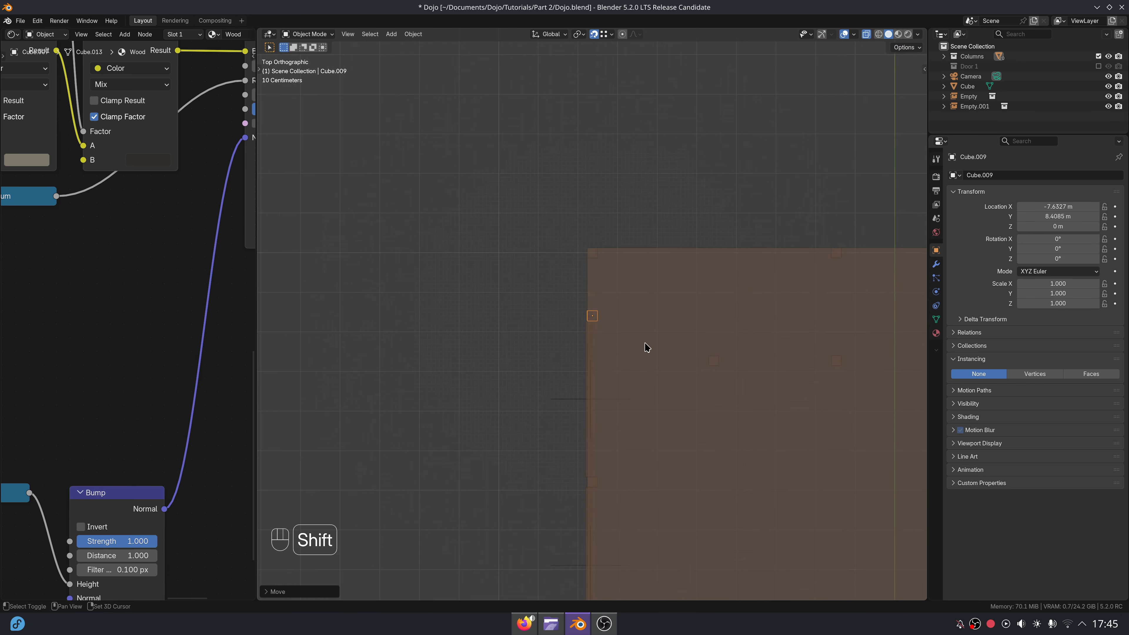
# Step: Turn off X-ray and include the Door 1 collection in the view layer again
pyautogui.keyDown('shift'); pyautogui.moveTo(644, 348); pyautogui.dragTo(636, 325, button='middle'); pyautogui.keyUp('shift')
pyautogui.moveTo(636, 324); pyautogui.dragTo(574, 218, button='middle')
pyautogui.keyDown('shift'); pyautogui.moveTo(573, 217); pyautogui.dragTo(613, 249, button='middle'); pyautogui.keyUp('shift')
pyautogui.click(866, 34)
pyautogui.moveTo(636, 369); pyautogui.dragTo(792, 193, button='middle')
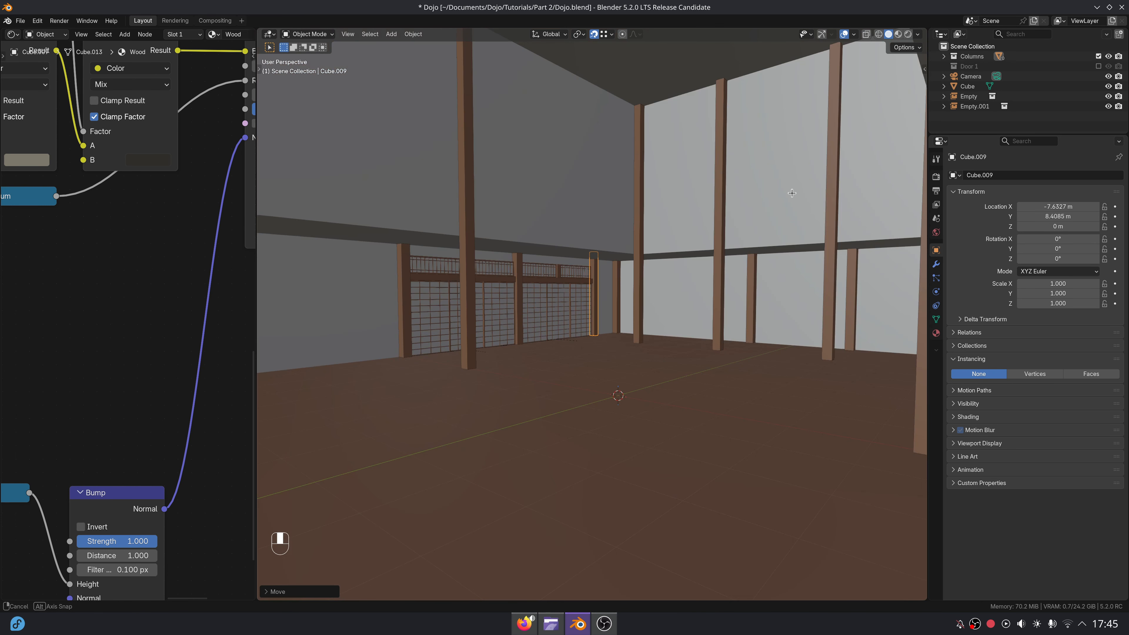
pyautogui.click(1098, 66)
# Step: Duplicate in place the middle door panel, the lintel beam and the transom panel above its far half
pyautogui.click(635, 311)
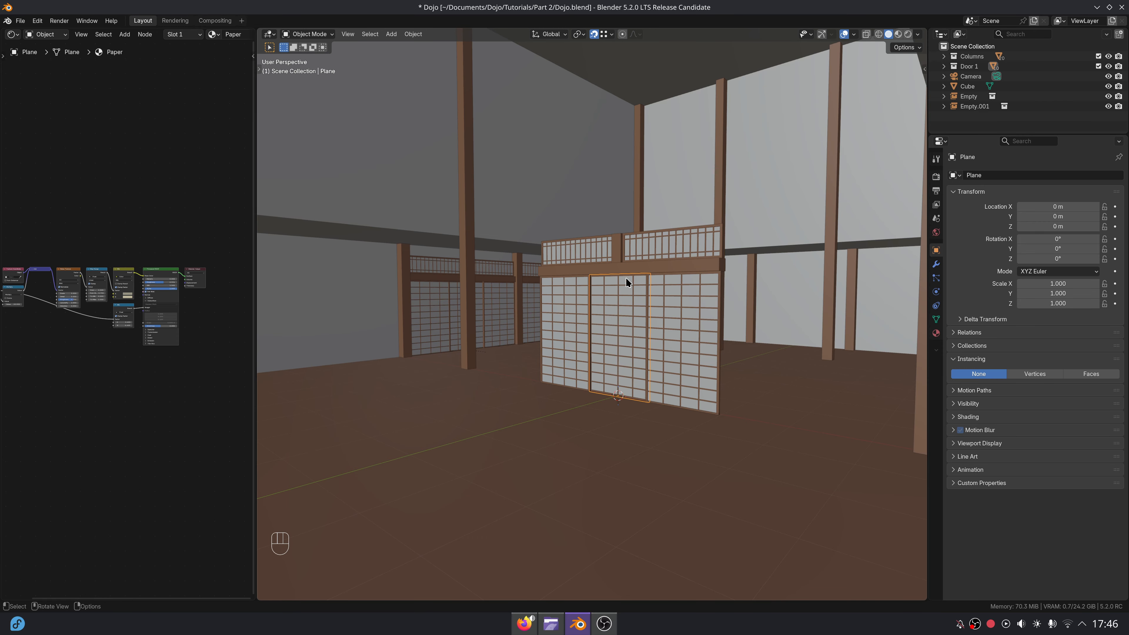
pyautogui.keyDown('shift'); pyautogui.click(638, 246); pyautogui.keyUp('shift')
pyautogui.keyDown('shift'); pyautogui.click(639, 268); pyautogui.keyUp('shift')
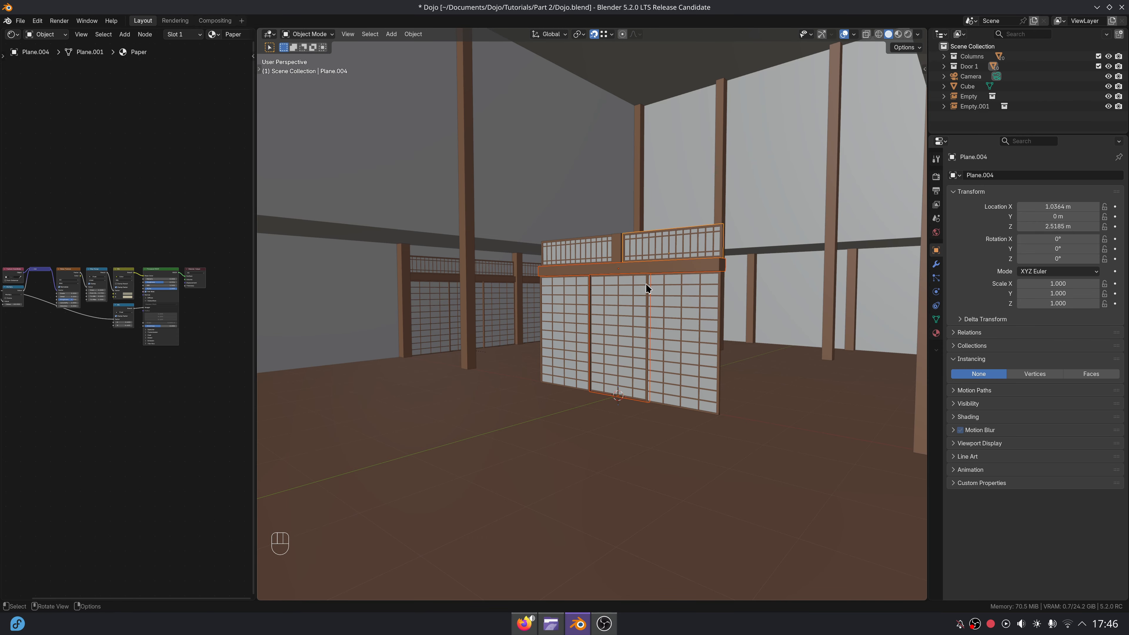
pyautogui.hotkey('shift', 'd')
pyautogui.press('x')
pyautogui.click(729, 289)
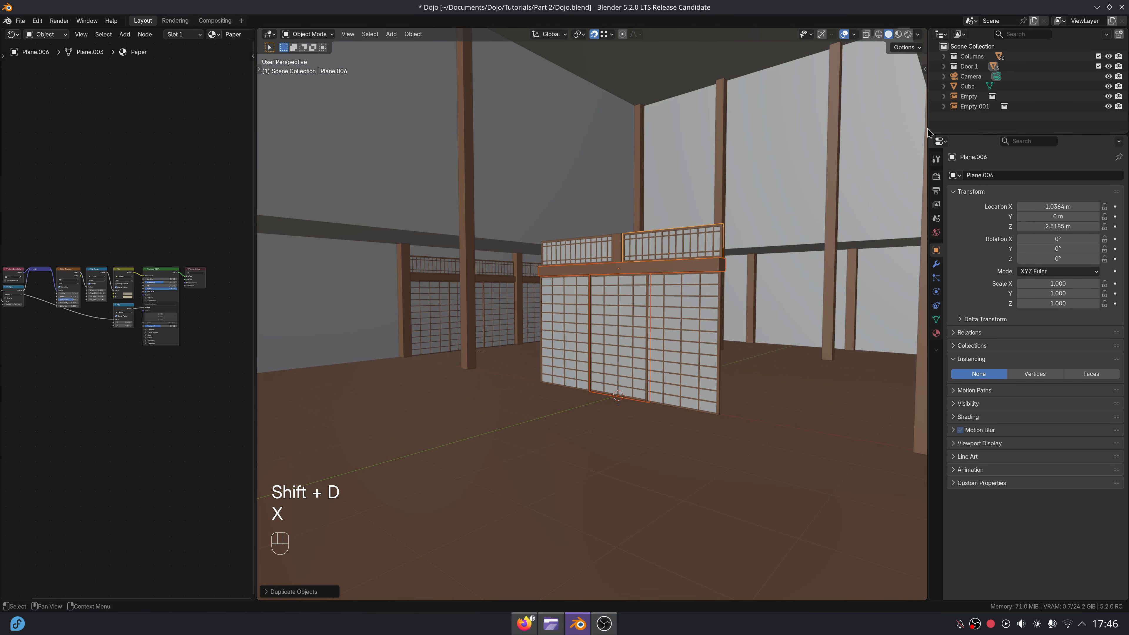
# Step: Move the duplicated parts to the Scene Collection and exclude the Door 1 collection from the view layer
pyautogui.press('m')
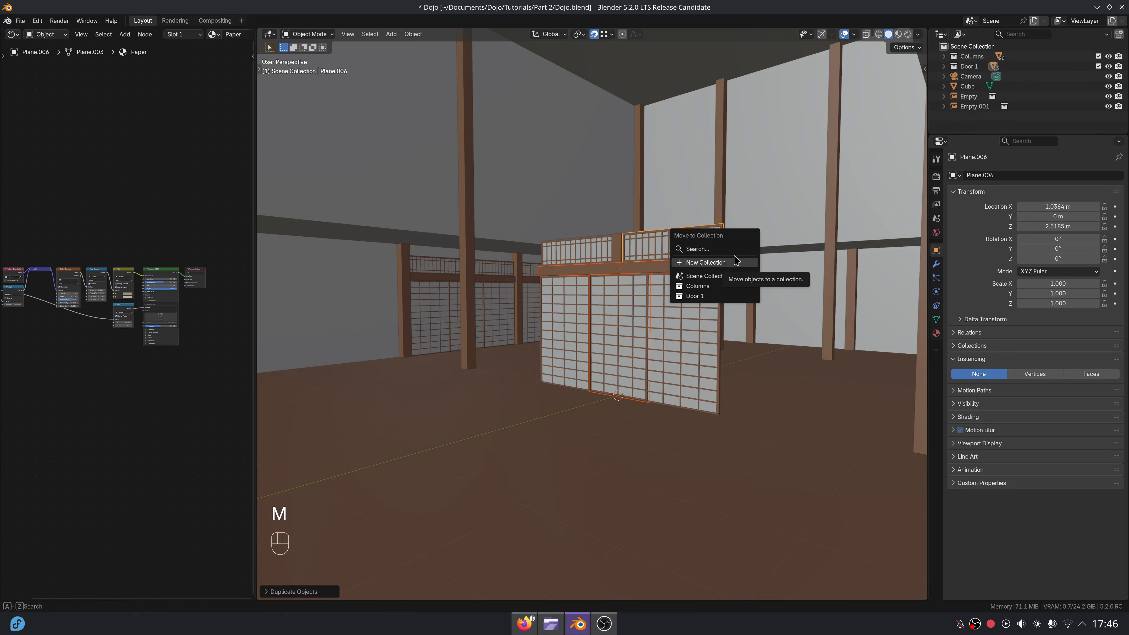
pyautogui.click(711, 276)
pyautogui.click(1098, 66)
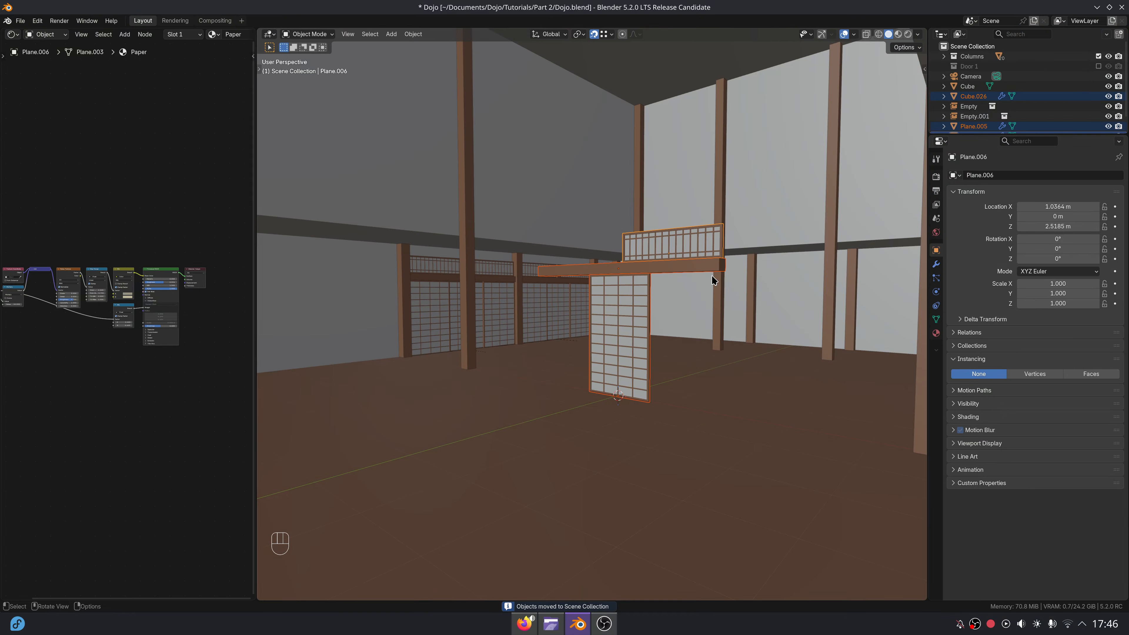
# Step: Scale the duplicated beam's mesh along X until its ends line up with the edges of the single door panel
pyautogui.scroll(2, 639, 264)
pyautogui.click(642, 258)
pyautogui.press('KP_Decimal')
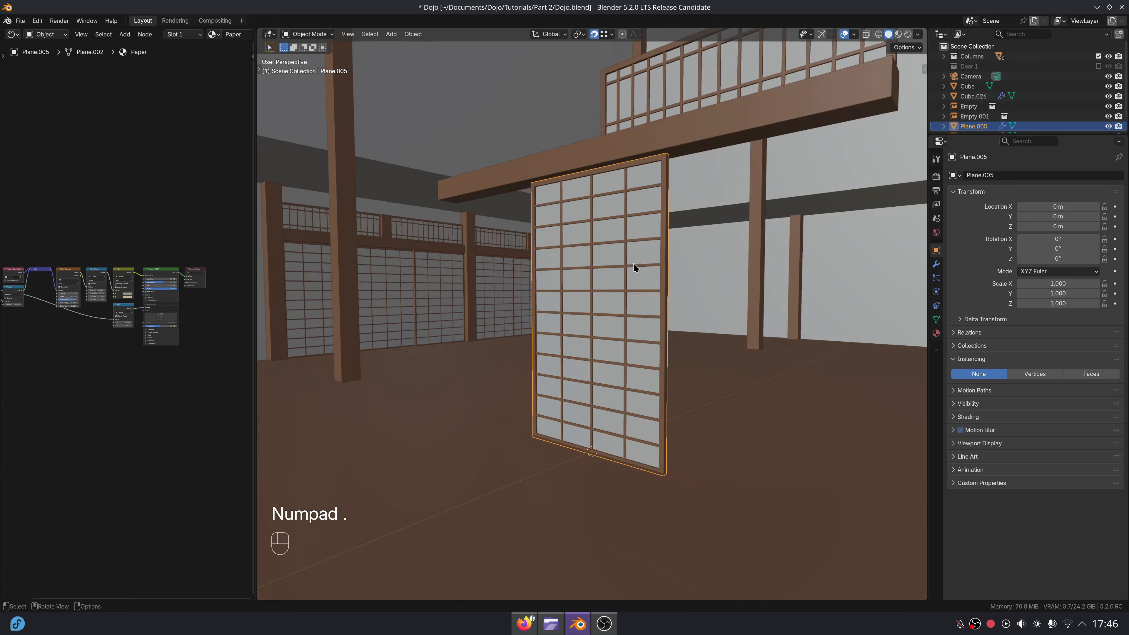
pyautogui.moveTo(632, 270); pyautogui.dragTo(675, 189, button='middle')
pyautogui.click(675, 188)
pyautogui.press('Tab')
pyautogui.press('s')
pyautogui.press('x')
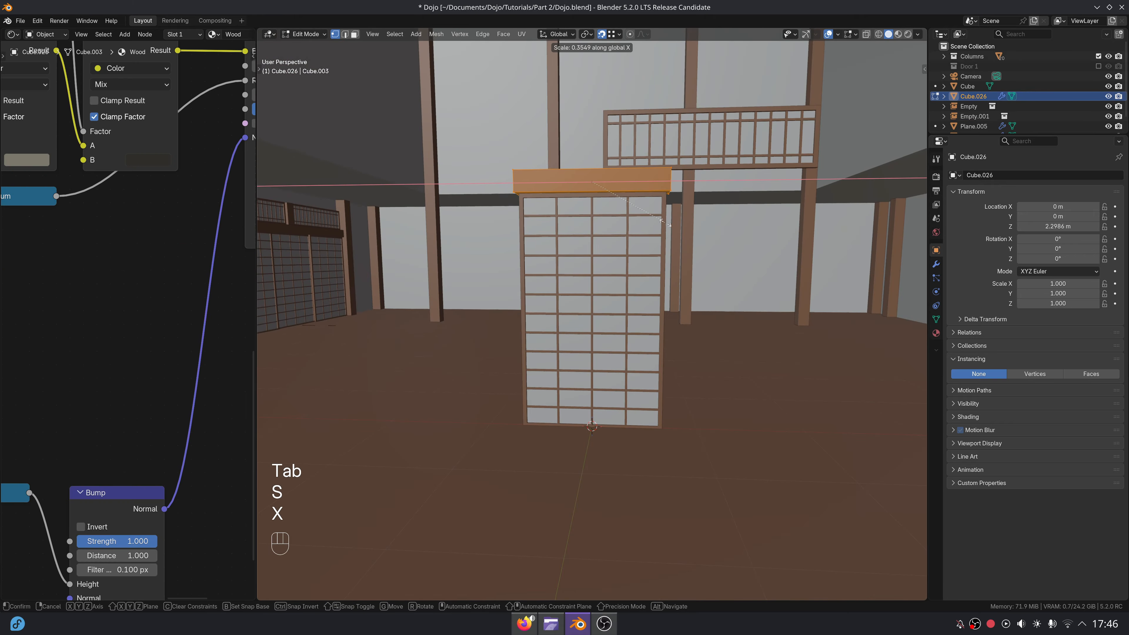
pyautogui.click(667, 218)
pyautogui.moveTo(711, 192); pyautogui.dragTo(713, 242, button='middle')
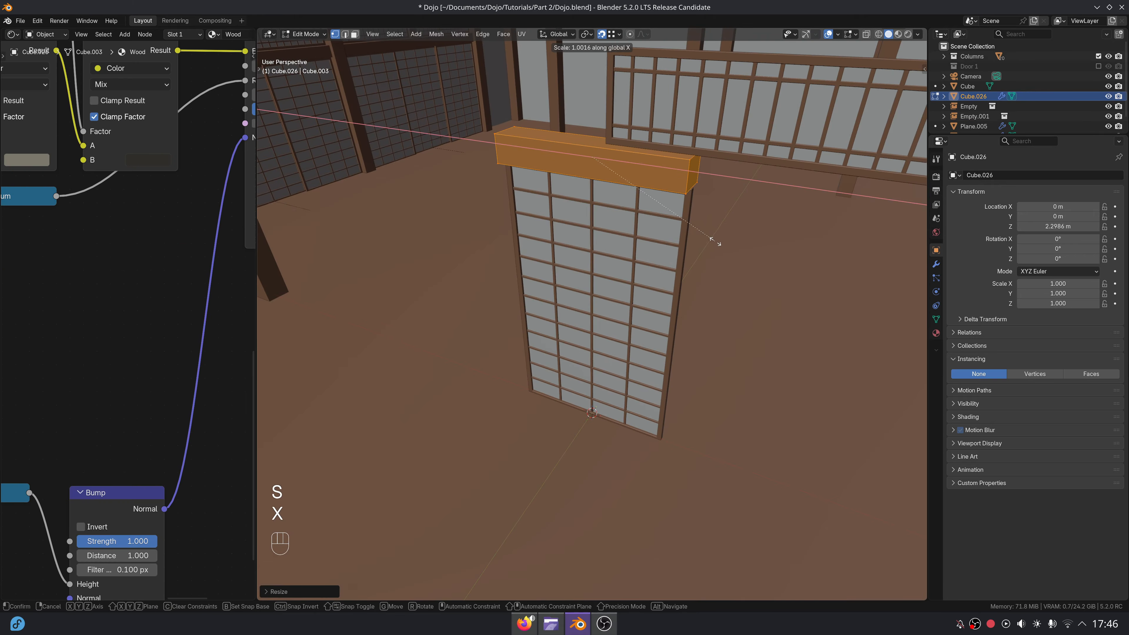
pyautogui.press('KP_1')
pyautogui.scroll(4, 711, 267)
pyautogui.press('Tab')
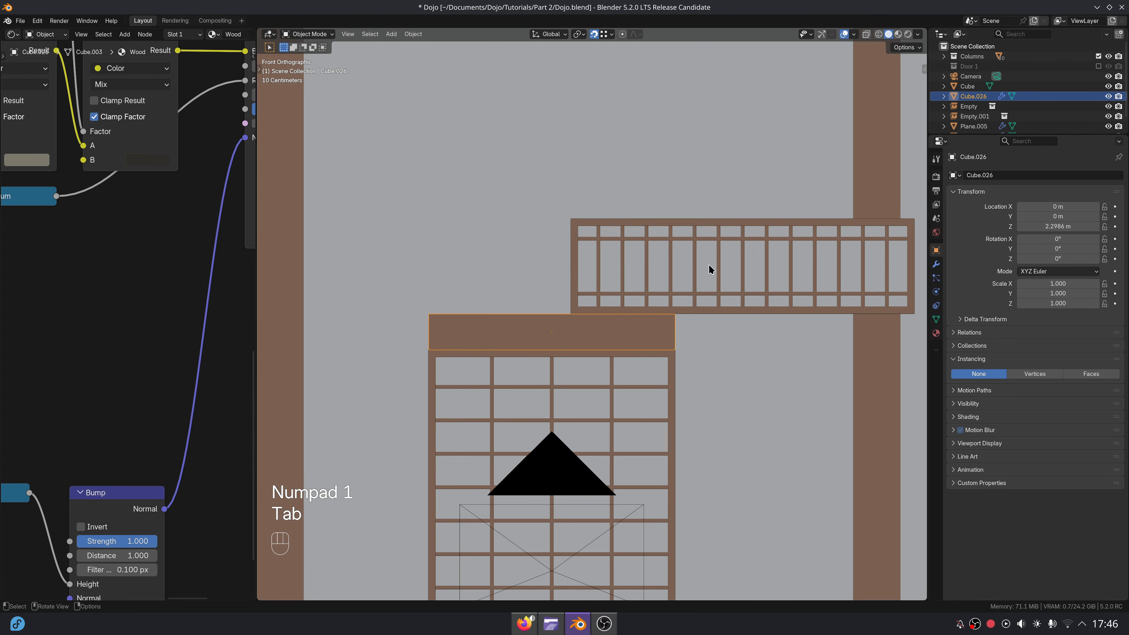
# Step: Centre the duplicated transom panel over the door by setting its X location to 0 m
pyautogui.click(708, 264)
pyautogui.press('g')
pyautogui.press('x')
pyautogui.click(549, 340)
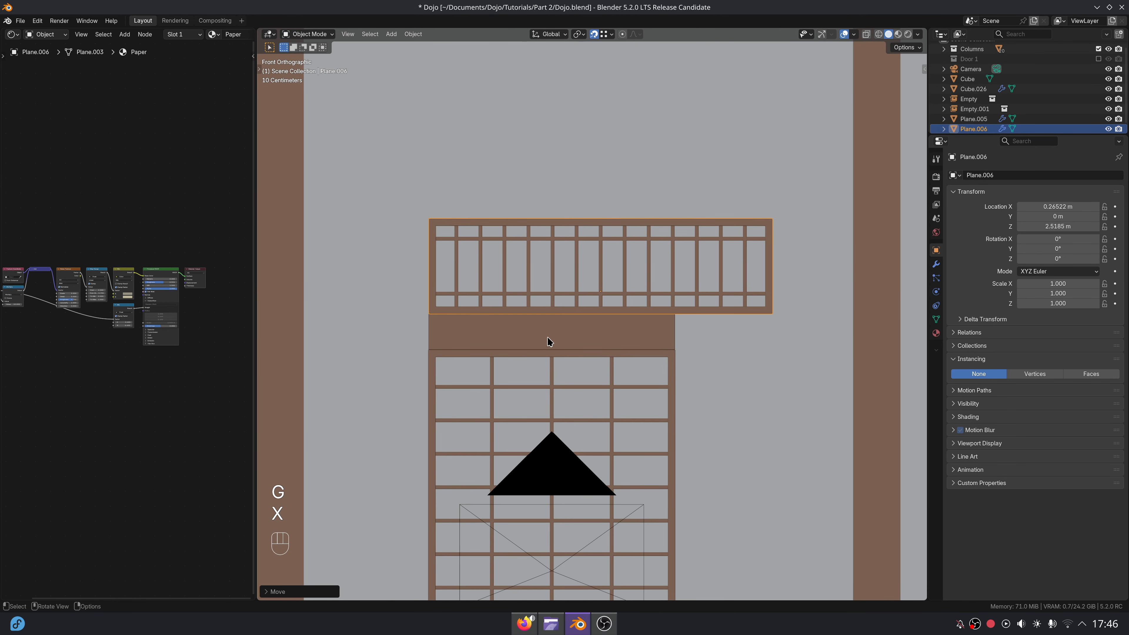
pyautogui.press('n')
pyautogui.click(921, 65)
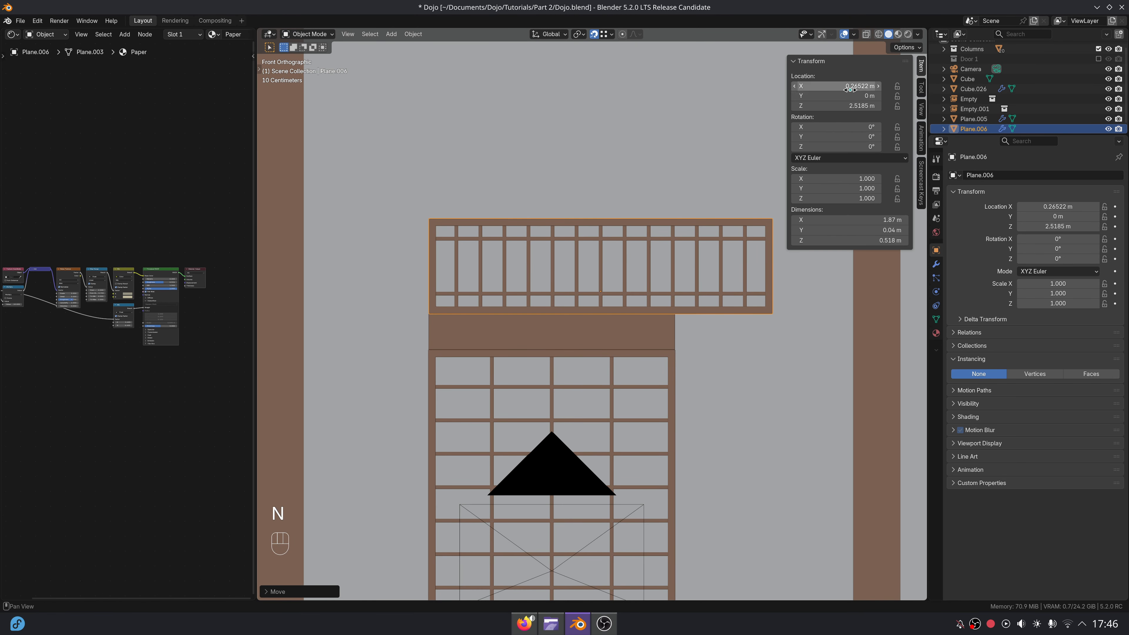
pyautogui.write('0')
pyautogui.press('Return')
pyautogui.press('n')
# Step: Delete the last four columns of cells from the +X end of the transom grid
pyautogui.press('Tab')
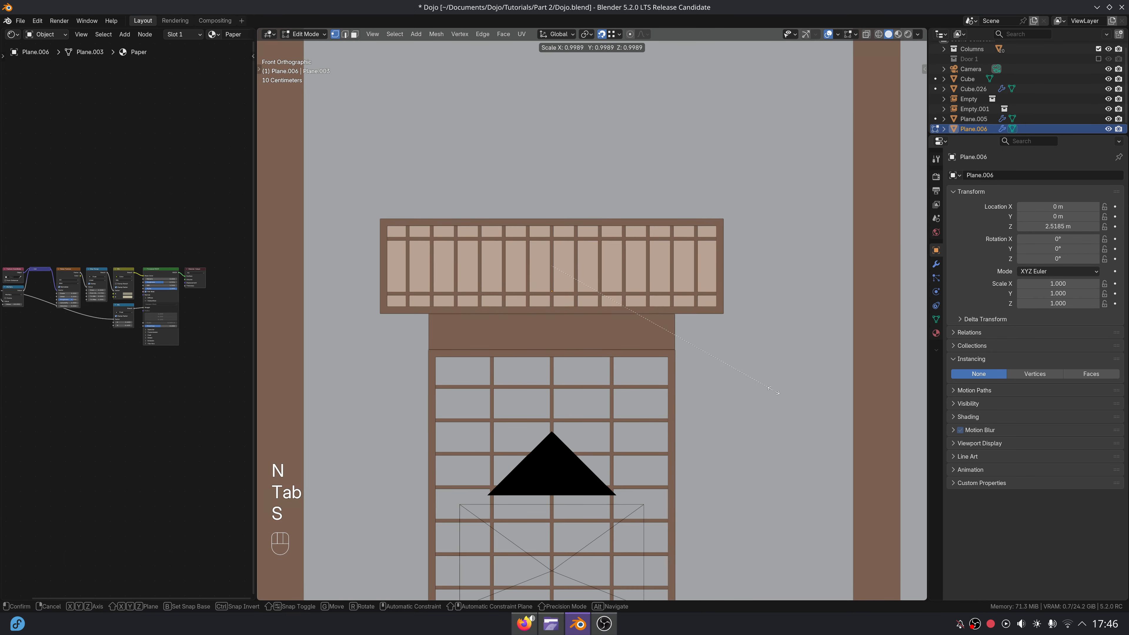
pyautogui.press('s')
pyautogui.click(770, 383)
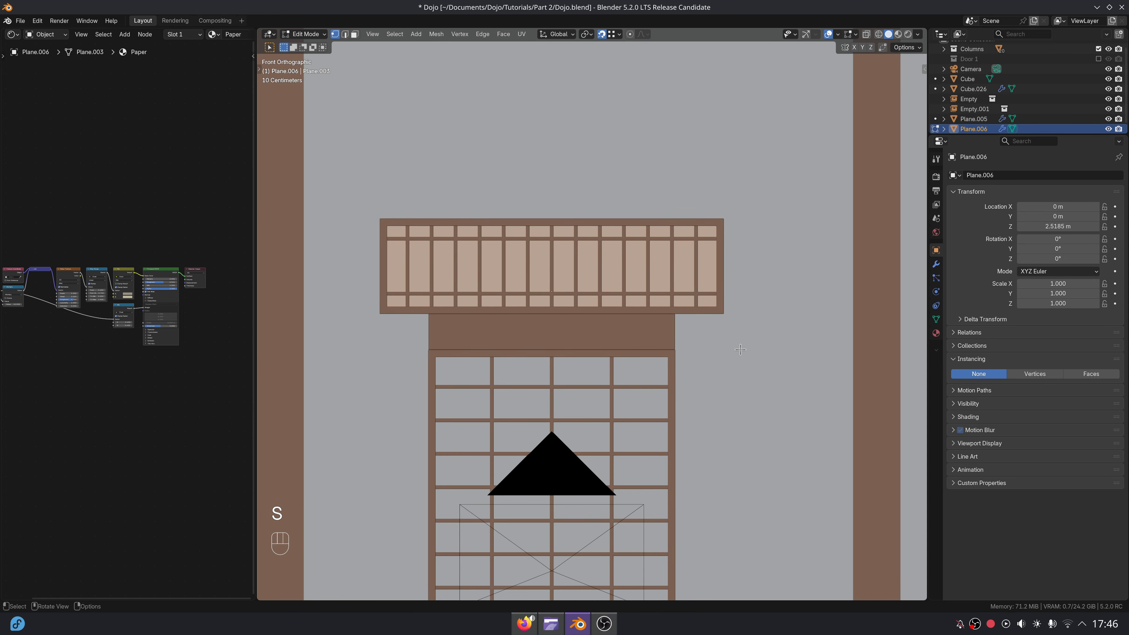
pyautogui.press('Delete')
pyautogui.click(758, 279)
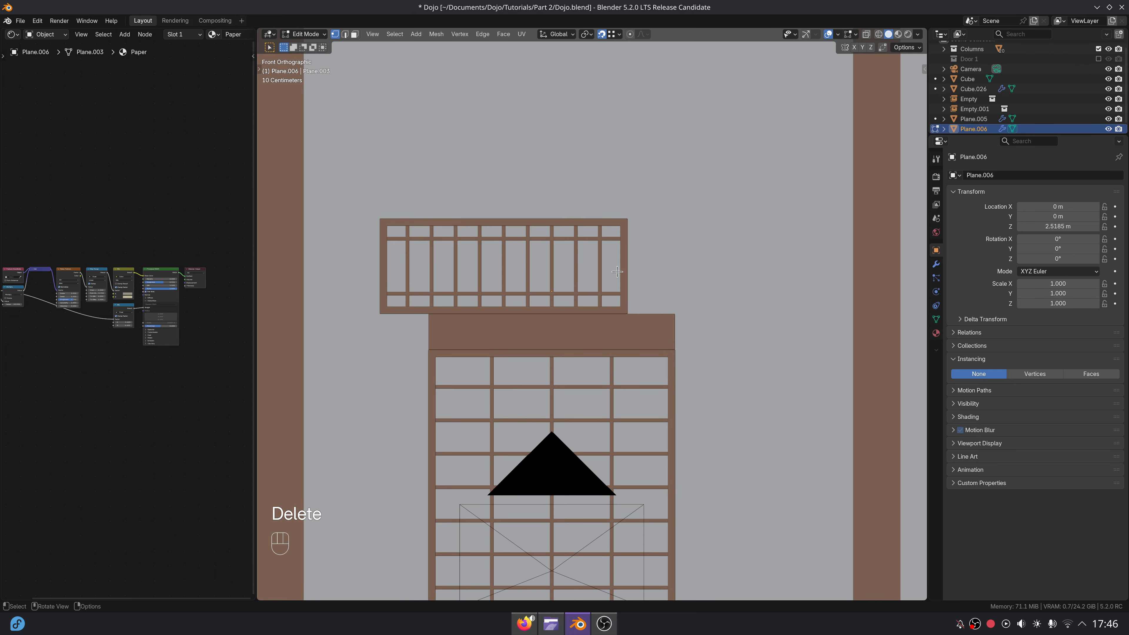
# Step: Move the remaining transom mesh along X so it sits centred above the shortened beam
pyautogui.moveTo(609, 366); pyautogui.dragTo(610, 367)
pyautogui.press('g')
pyautogui.press('x')
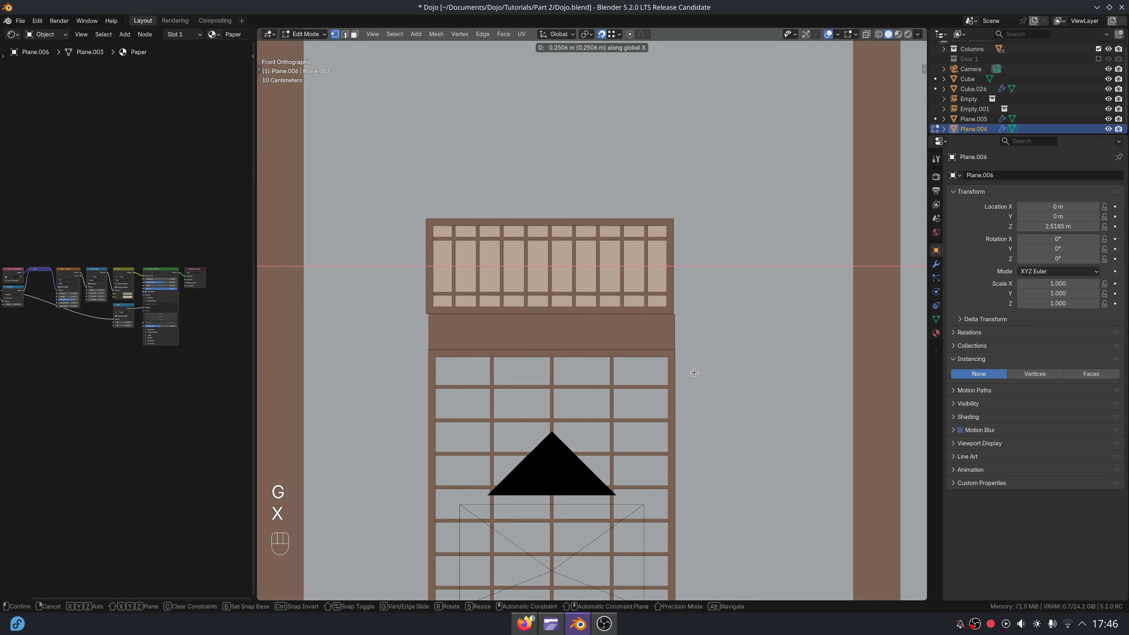
pyautogui.click(697, 375)
pyautogui.press('Tab')
pyautogui.moveTo(706, 406); pyautogui.dragTo(621, 353, button='middle')
pyautogui.keyDown('shift'); pyautogui.click(629, 340); pyautogui.keyUp('shift')
pyautogui.keyDown('shift'); pyautogui.click(615, 377); pyautogui.keyUp('shift')
pyautogui.keyDown('shift'); pyautogui.moveTo(637, 462); pyautogui.dragTo(665, 430, button='middle'); pyautogui.keyUp('shift')
pyautogui.scroll(-2, 665, 430)
pyautogui.keyDown('shift'); pyautogui.moveTo(661, 314); pyautogui.dragTo(661, 367, button='middle'); pyautogui.keyUp('shift')
pyautogui.scroll(1, 661, 367)
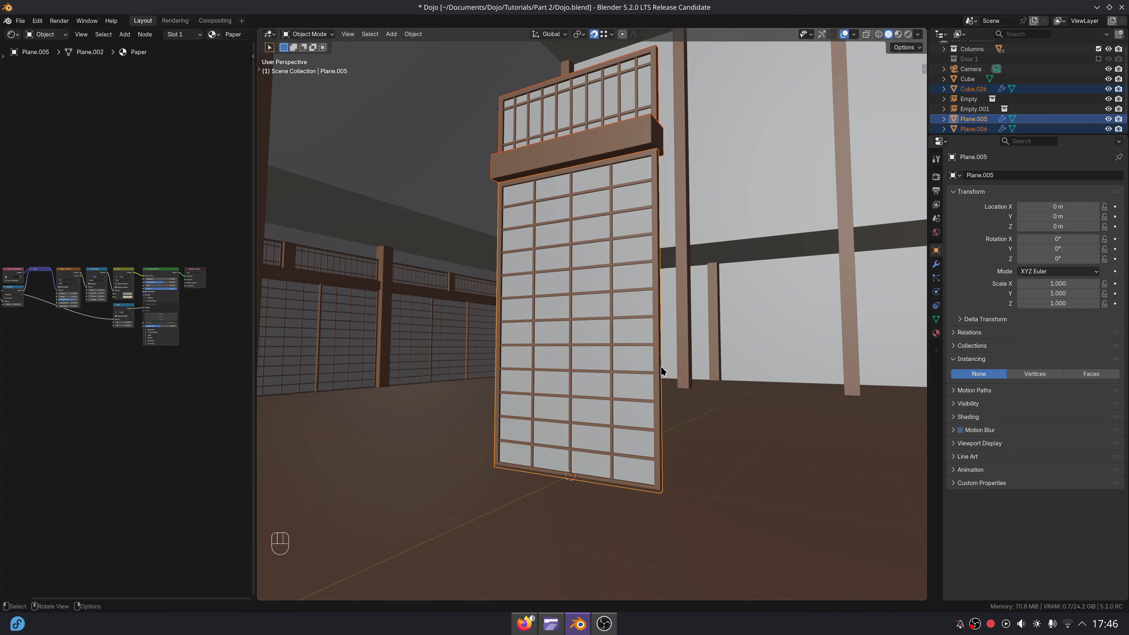
# Step: Duplicate the lintel beam straight down along Z to about -0.01 m, at the foot of the door panel
pyautogui.click(643, 143)
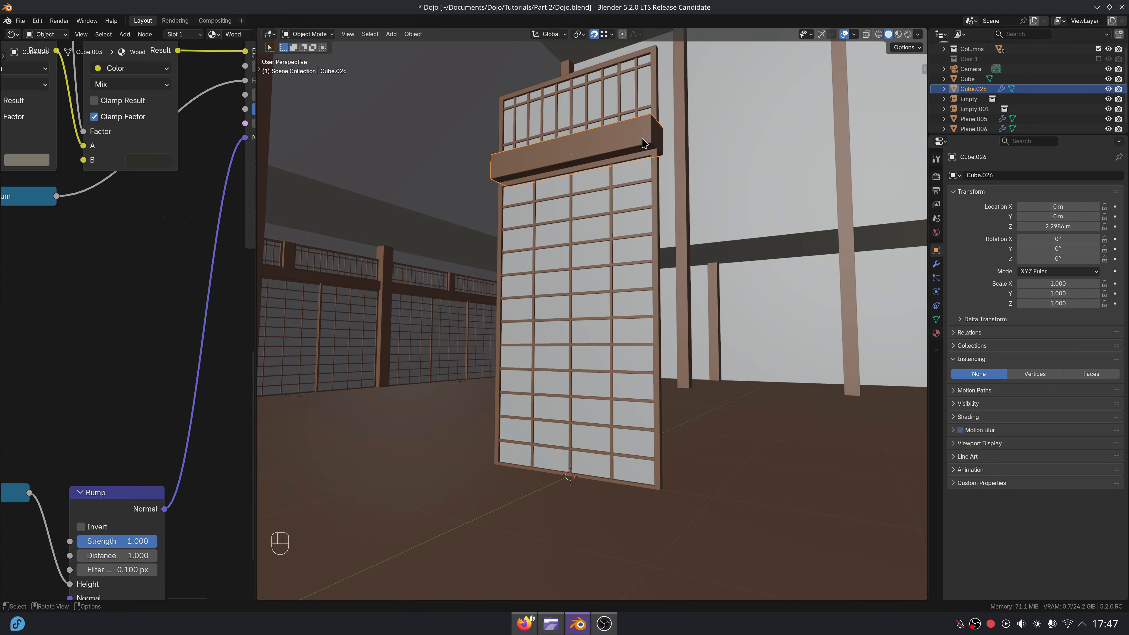
pyautogui.moveTo(695, 215); pyautogui.dragTo(669, 216, button='middle')
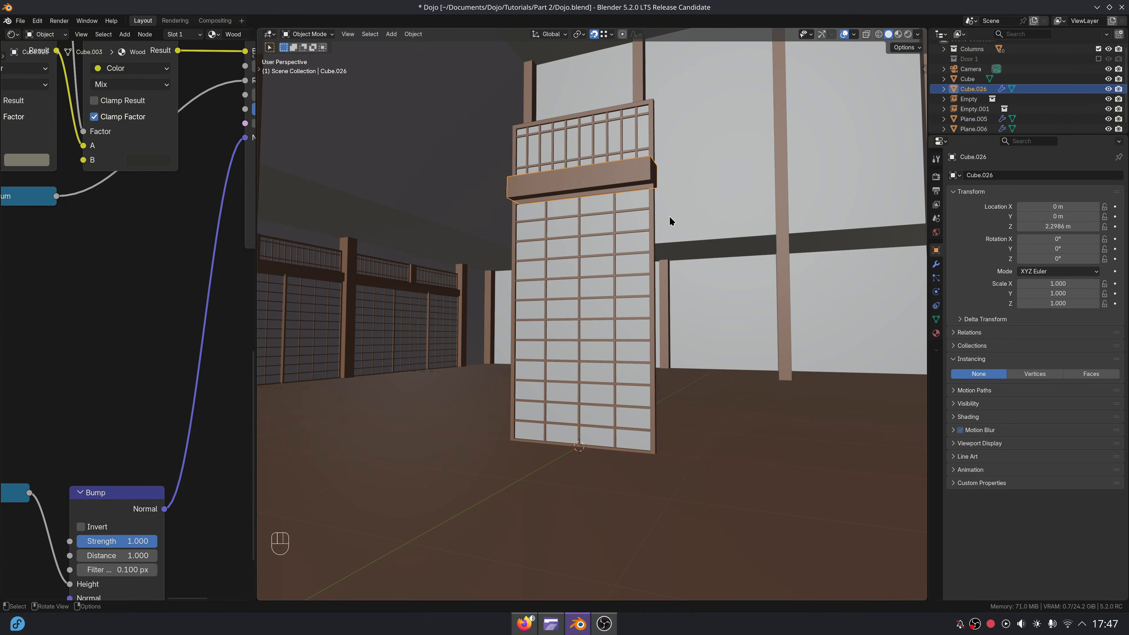
pyautogui.hotkey('shift', 'd')
pyautogui.press('z')
pyautogui.click(679, 436)
pyautogui.press('KP_1')
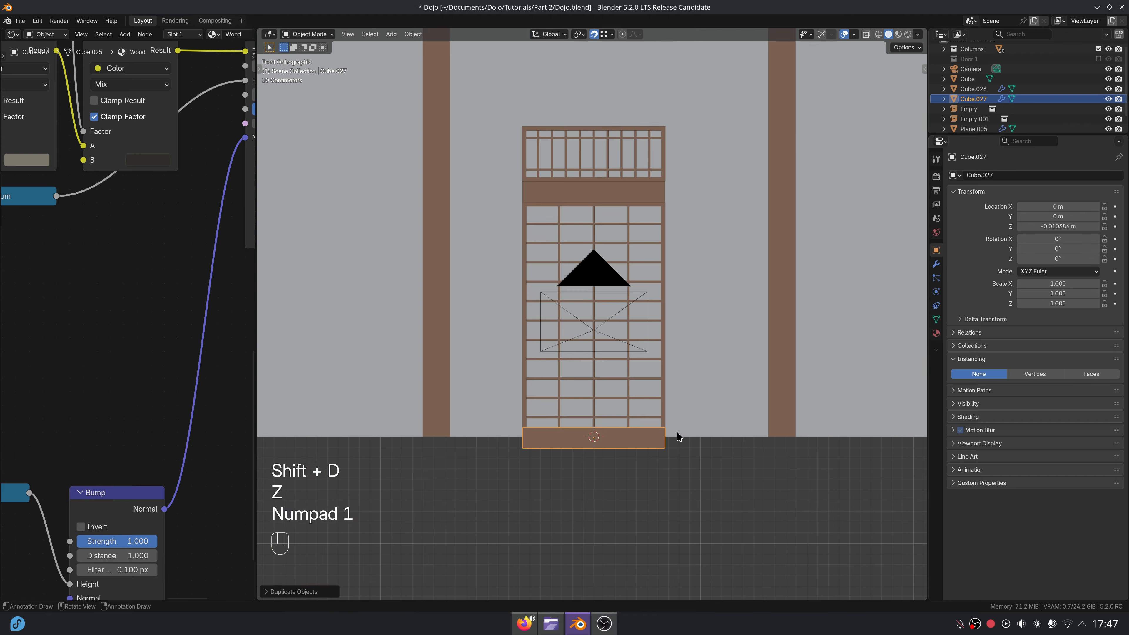
# Step: Move the lower beam along Z to about -0.03 m, beneath the door panel's bottom edge
pyautogui.scroll(6, 676, 434)
pyautogui.press('g')
pyautogui.press('z')
pyautogui.rightClick(704, 367)
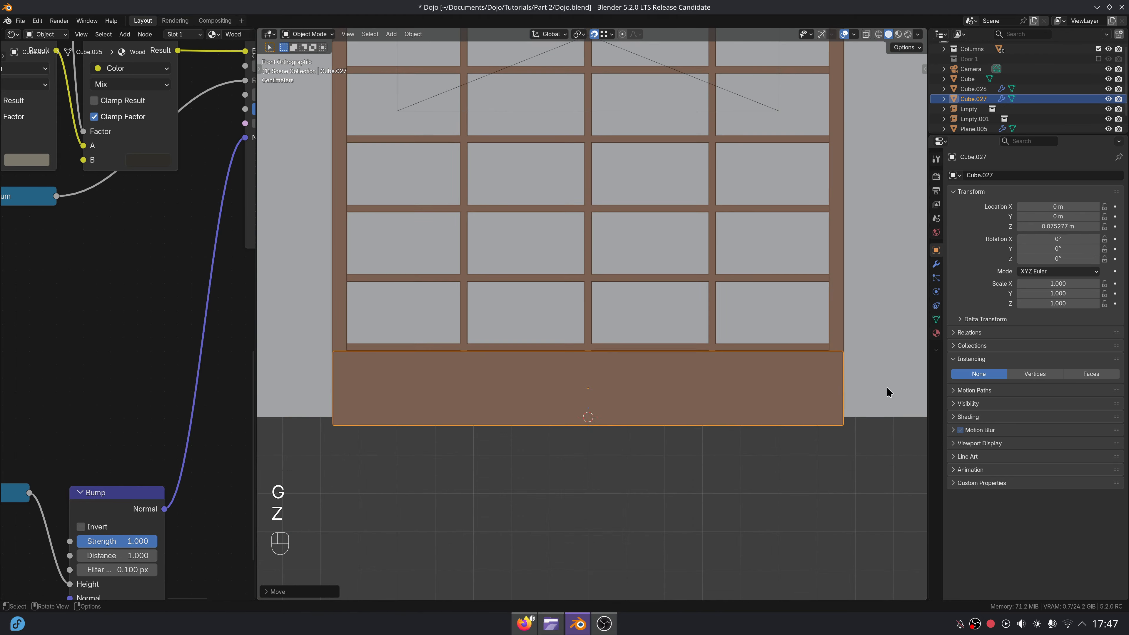
pyautogui.press('g')
pyautogui.press('z')
pyautogui.click(887, 428)
# Step: Scale the lower beam's mesh along Z to about 0.32 as a thin sill, and raise it to about Z -0.01 m
pyautogui.press('Tab')
pyautogui.press('a')
pyautogui.press('s')
pyautogui.press('z')
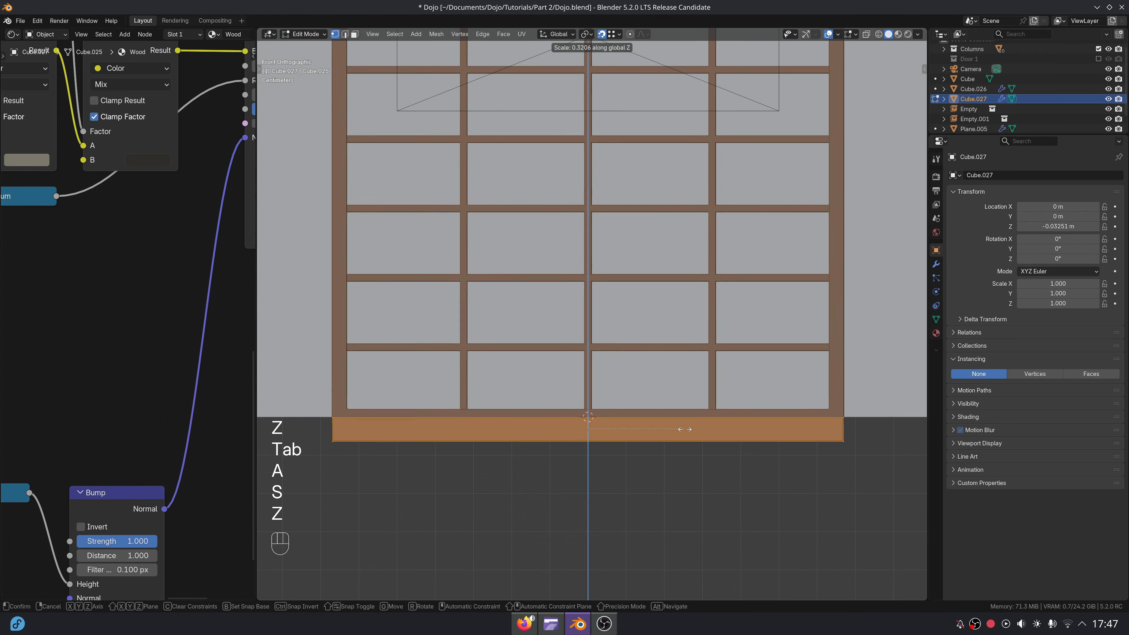
pyautogui.click(682, 429)
pyautogui.press('Tab')
pyautogui.press('g')
pyautogui.press('z')
pyautogui.click(684, 425)
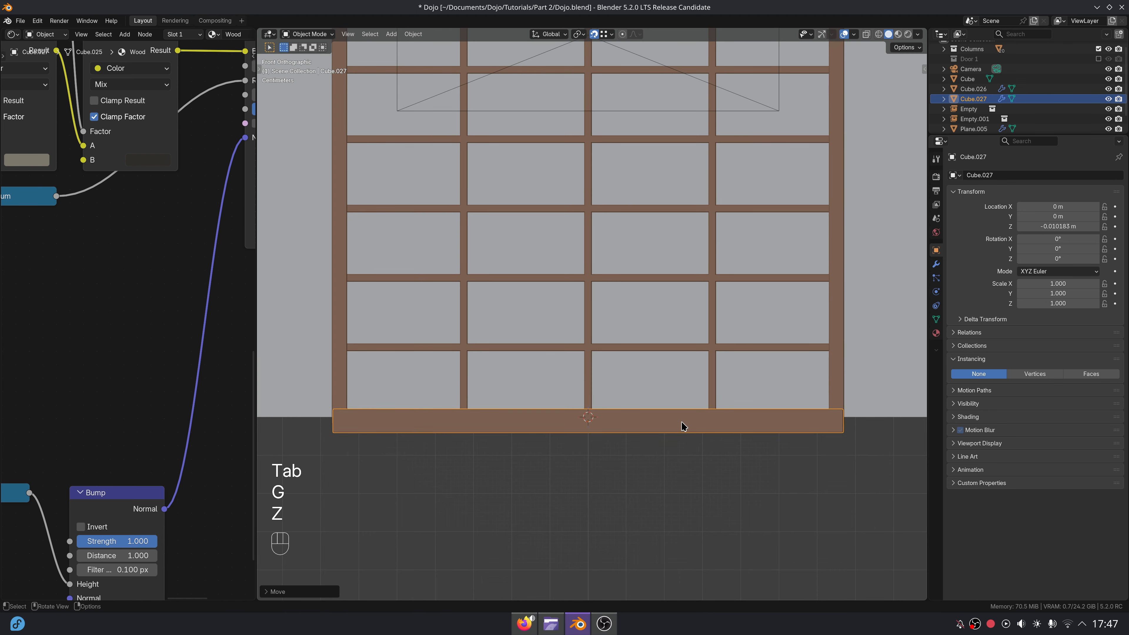
# Step: Scale the sill's mesh along Z by about 1.05 to thicken it slightly
pyautogui.press('Tab')
pyautogui.press('s')
pyautogui.press('z')
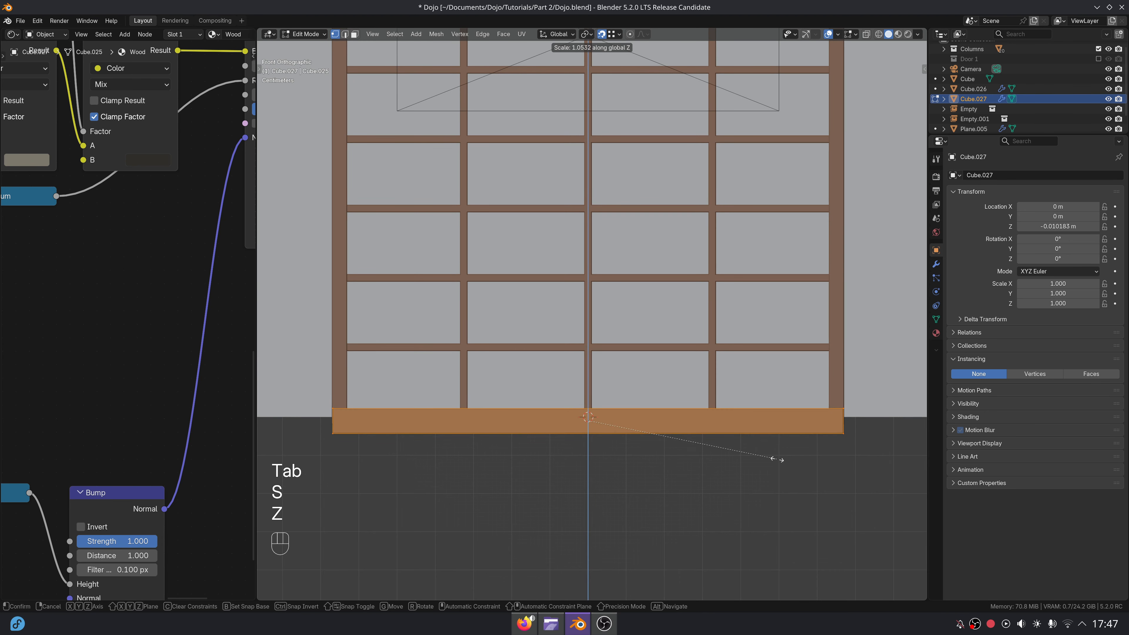
pyautogui.click(780, 460)
pyautogui.press('g')
pyautogui.rightClick(780, 460)
pyautogui.press('Tab')
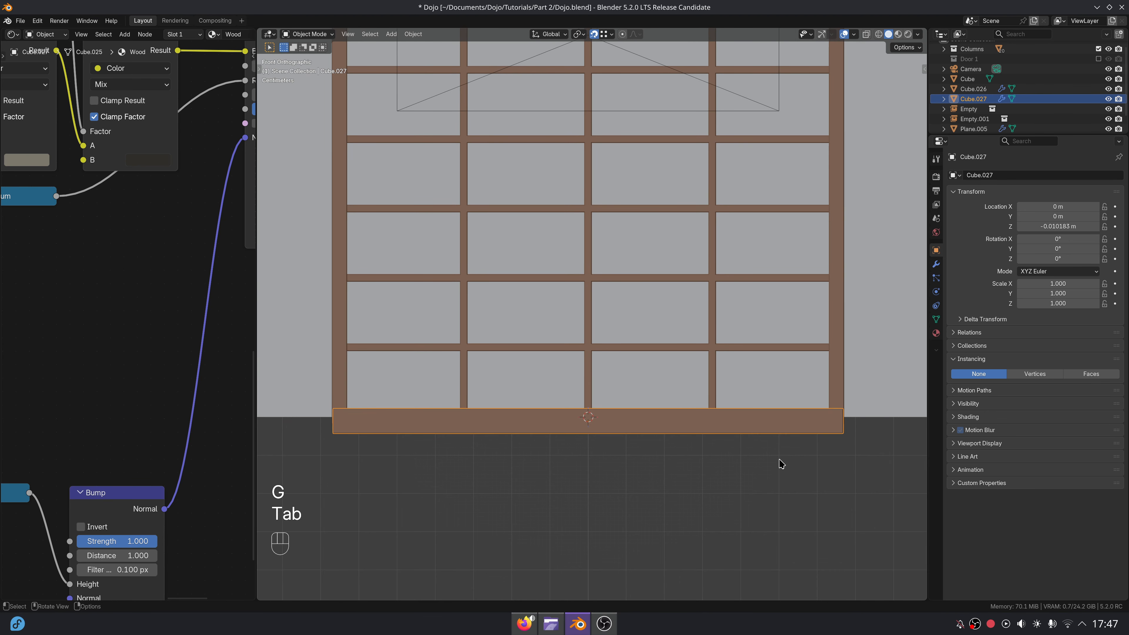
# Step: Lower the sill along Z to about -0.012 m
pyautogui.press('g')
pyautogui.press('y')
pyautogui.rightClick(776, 462)
pyautogui.press('g')
pyautogui.press('y')
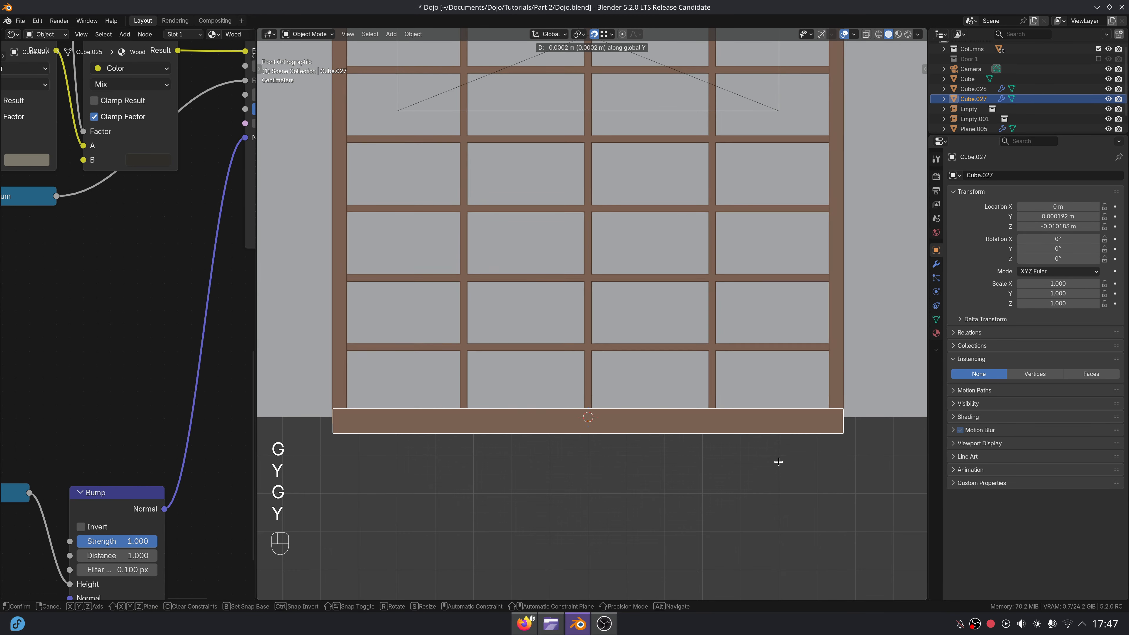
pyautogui.press('z')
pyautogui.click(778, 460)
# Step: Scale the sill's mesh along Y to narrow it to roughly the thickness of the door frame
pyautogui.moveTo(778, 460); pyautogui.dragTo(749, 396, button='middle')
pyautogui.press('Tab')
pyautogui.press('s')
pyautogui.press('y')
pyautogui.click(565, 424)
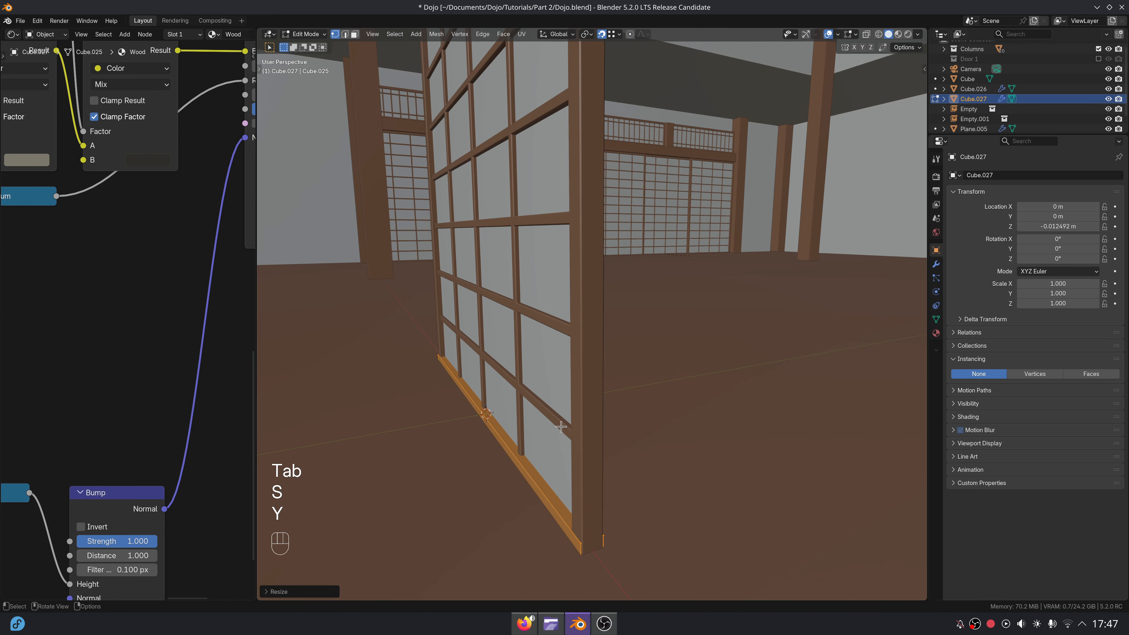
pyautogui.press('Tab')
pyautogui.moveTo(678, 453); pyautogui.dragTo(671, 388, button='middle')
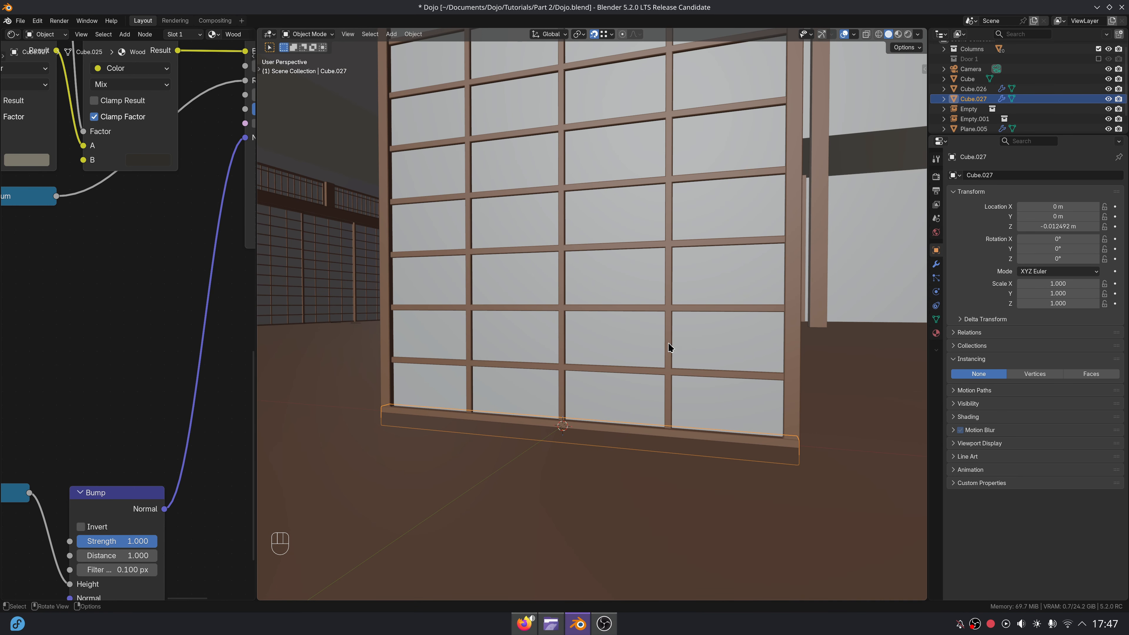
# Step: Raise the door panel, beam, sill and transom together along Z until the sill clears the floor, with the transom at about 2.56 m
pyautogui.scroll(-4, 670, 345)
pyautogui.keyDown('shift'); pyautogui.moveTo(636, 177); pyautogui.dragTo(597, 284, button='middle'); pyautogui.keyUp('shift')
pyautogui.scroll(-2, 596, 283)
pyautogui.keyDown('shift'); pyautogui.click(611, 312); pyautogui.keyUp('shift')
pyautogui.keyDown('shift'); pyautogui.click(592, 173); pyautogui.keyUp('shift')
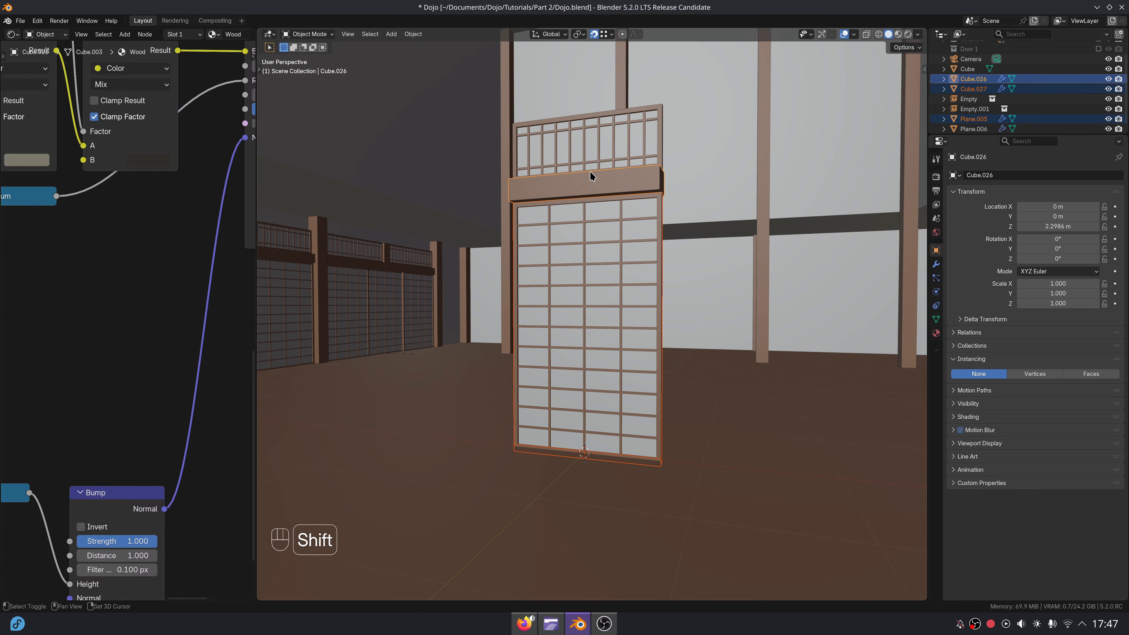
pyautogui.keyDown('shift'); pyautogui.click(591, 151); pyautogui.keyUp('shift')
pyautogui.scroll(4, 657, 283)
pyautogui.keyDown('shift'); pyautogui.moveTo(657, 424); pyautogui.dragTo(644, 345, button='middle'); pyautogui.keyUp('shift')
pyautogui.press('g')
pyautogui.press('z')
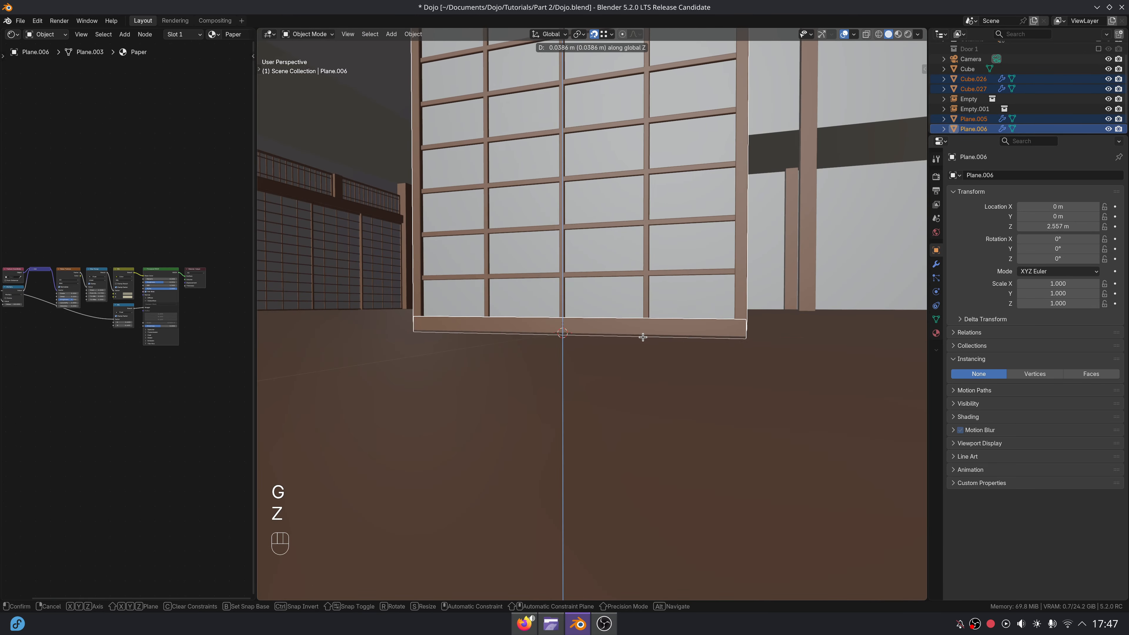
pyautogui.click(643, 337)
pyautogui.press('g')
pyautogui.press('z')
pyautogui.rightClick(643, 337)
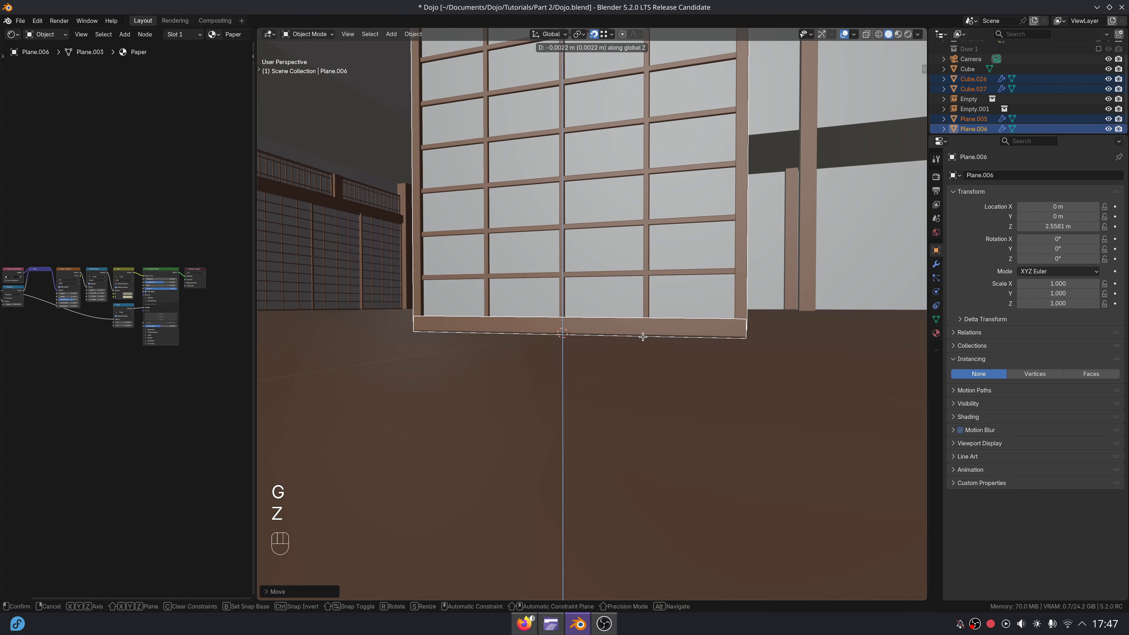
# Step: Rotate the four narrow door parts together by 90° about Z
pyautogui.scroll(-3, 636, 338)
pyautogui.scroll(-3, 632, 347)
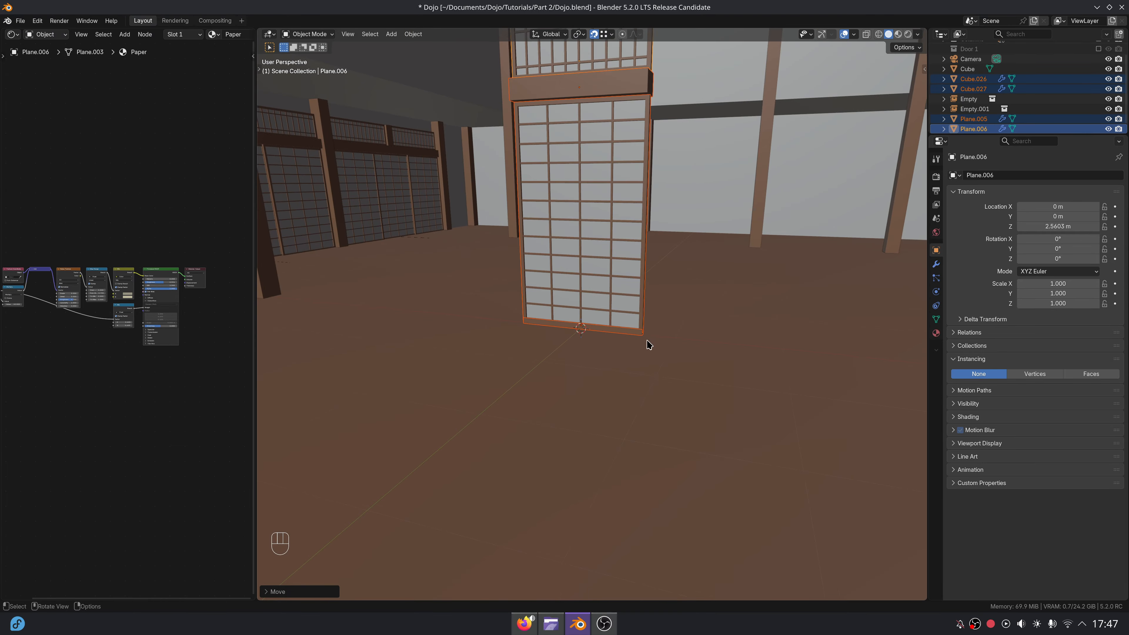
pyautogui.press('r')
pyautogui.press('z')
pyautogui.press('9')
pyautogui.press('0')
pyautogui.click(648, 341)
# Step: Move the narrow door parts across the floor to about X -7.70 m, Y 9.14 m, between the corner column and the next wall column
pyautogui.press('g')
pyautogui.hotkey('shift', 'z')
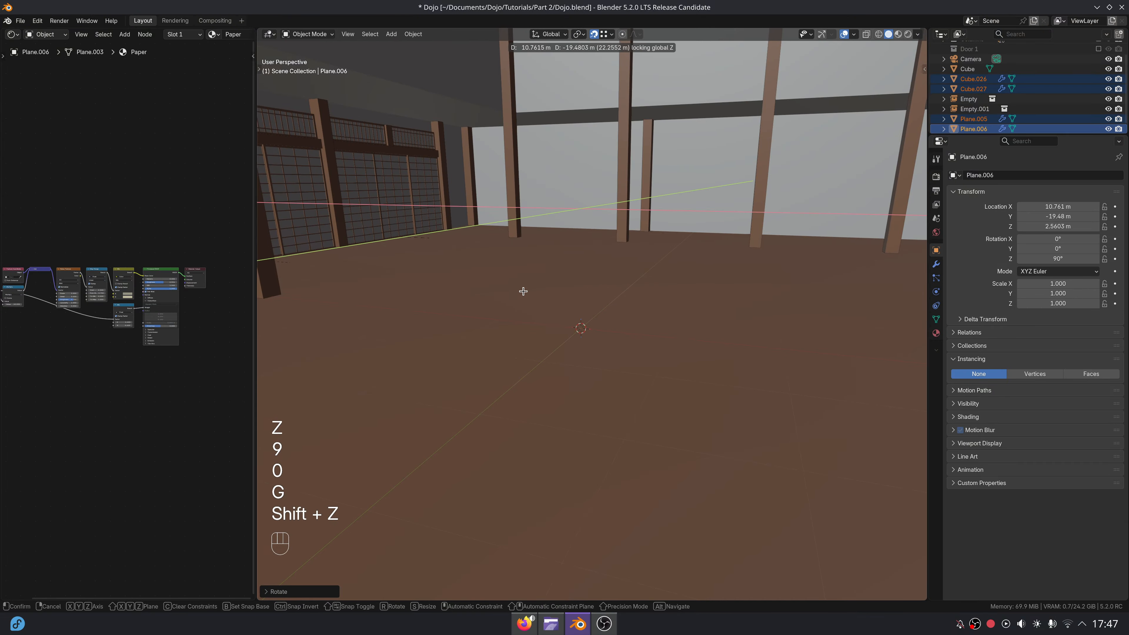
pyautogui.click(535, 314)
pyautogui.press('KP_7')
pyautogui.scroll(-8, 534, 307)
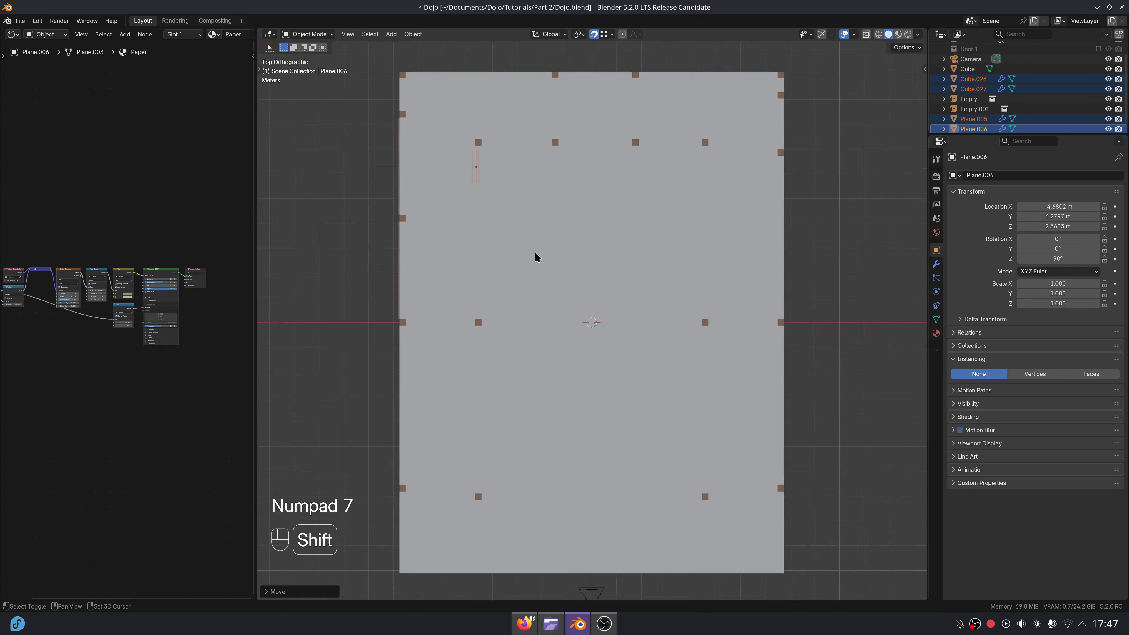
pyautogui.keyDown('shift'); pyautogui.moveTo(534, 255); pyautogui.dragTo(658, 400, button='middle'); pyautogui.keyUp('shift')
pyautogui.scroll(6, 639, 351)
pyautogui.keyDown('shift'); pyautogui.moveTo(638, 349); pyautogui.dragTo(697, 407, button='middle'); pyautogui.keyUp('shift')
pyautogui.press('g')
pyautogui.click(496, 210)
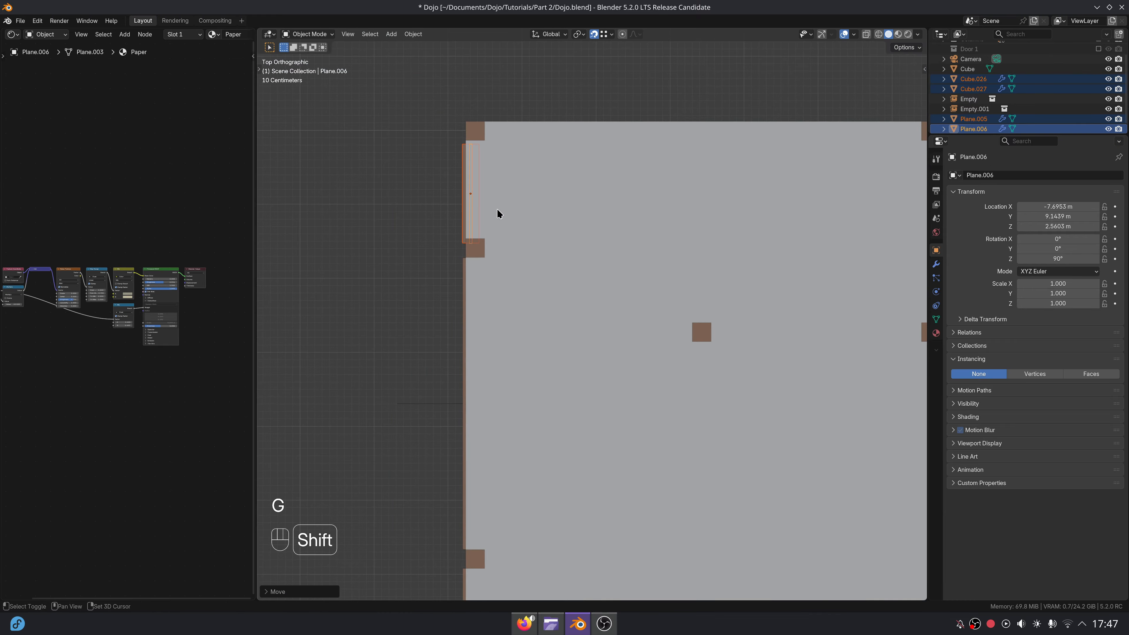
# Step: Fine-tune the narrow door's position in top view within the corner column gap, and deselect everything
pyautogui.scroll(6, 569, 366)
pyautogui.press('g')
pyautogui.keyDown('shift'); pyautogui.moveTo(497, 211); pyautogui.dragTo(599, 262, button='middle'); pyautogui.keyUp('shift')
pyautogui.click(578, 363)
pyautogui.scroll(-5, 575, 365)
pyautogui.moveTo(618, 374); pyautogui.dragTo(659, 372, button='middle')
pyautogui.hotkey('alt', 'a')
# Step: Include the Door 1 collection in the view layer again
pyautogui.scroll(-3, 642, 353)
pyautogui.keyDown('shift'); pyautogui.moveTo(507, 370); pyautogui.dragTo(627, 339, button='middle'); pyautogui.keyUp('shift')
pyautogui.scroll(2, 1062, 66)
pyautogui.click(1099, 66)
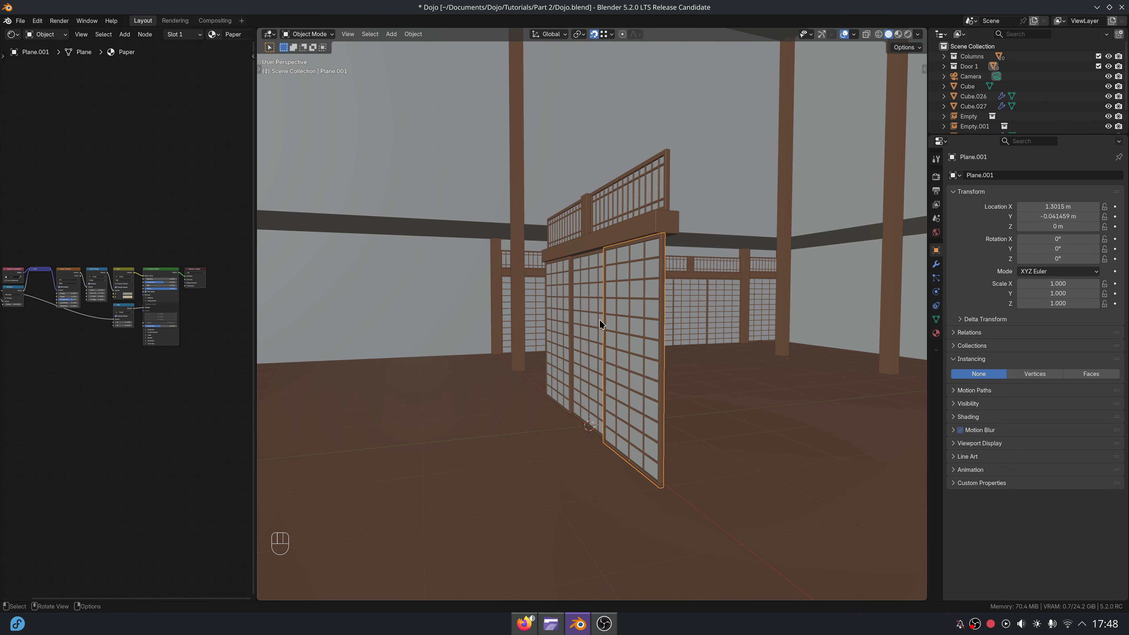
# Step: Duplicate the horizontal beam above the door panels and move the copy down along Z to floor level, about Z 0 m
pyautogui.press('KP_Decimal')
pyautogui.click(597, 189)
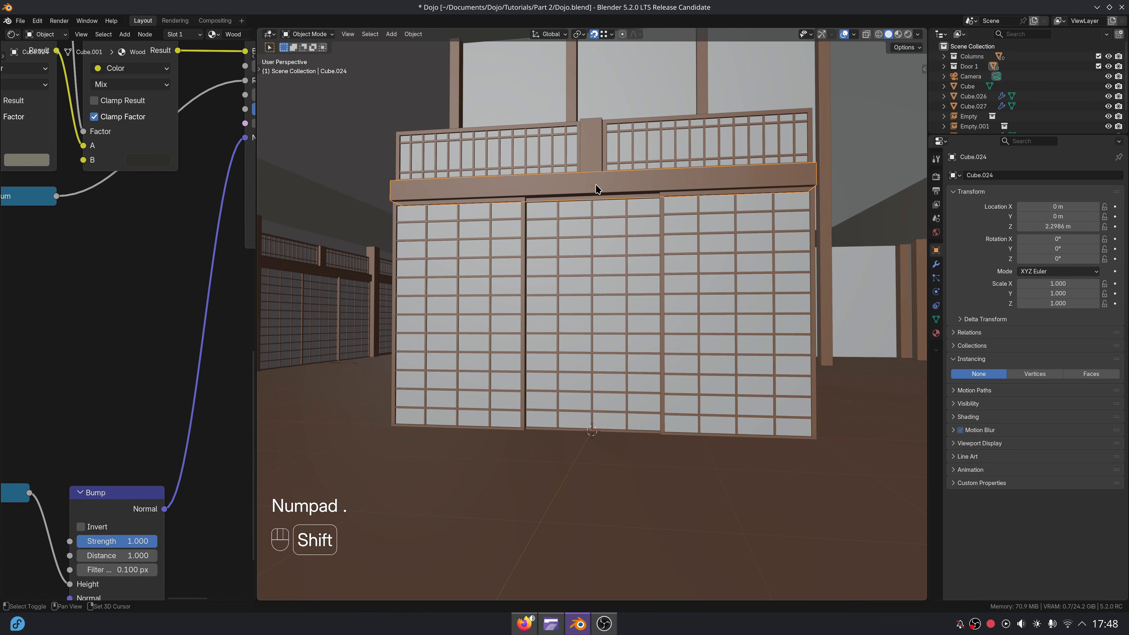
pyautogui.hotkey('shift', 'd')
pyautogui.press('z')
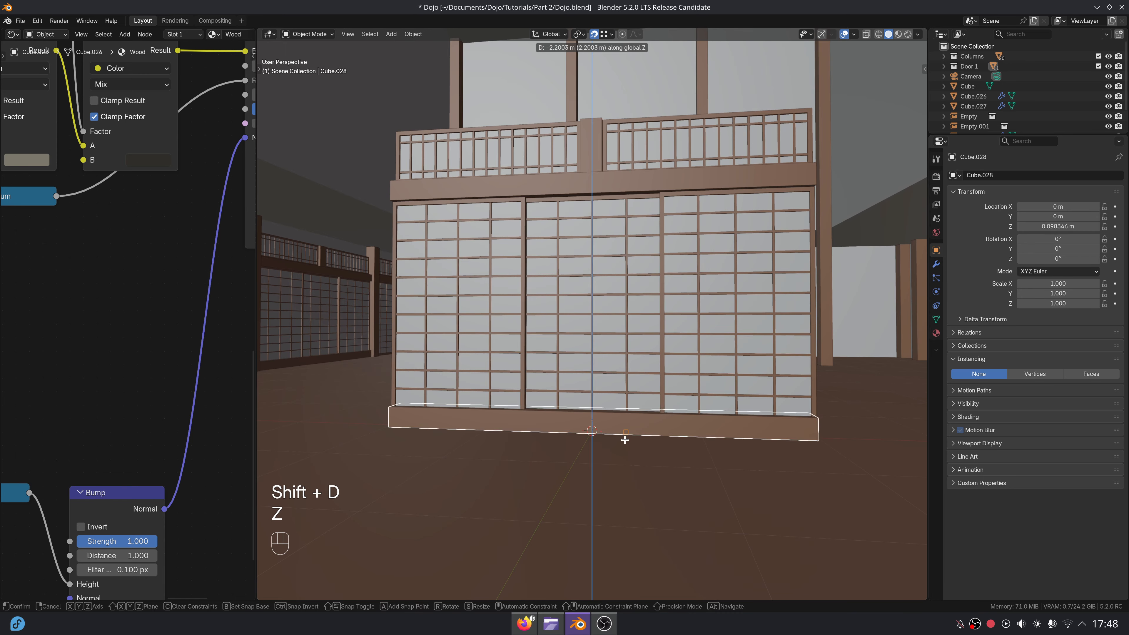
pyautogui.click(629, 452)
pyautogui.scroll(2, 627, 453)
pyautogui.keyDown('shift'); pyautogui.moveTo(628, 453); pyautogui.dragTo(648, 485, button='middle'); pyautogui.keyUp('shift')
pyautogui.scroll(2, 648, 463)
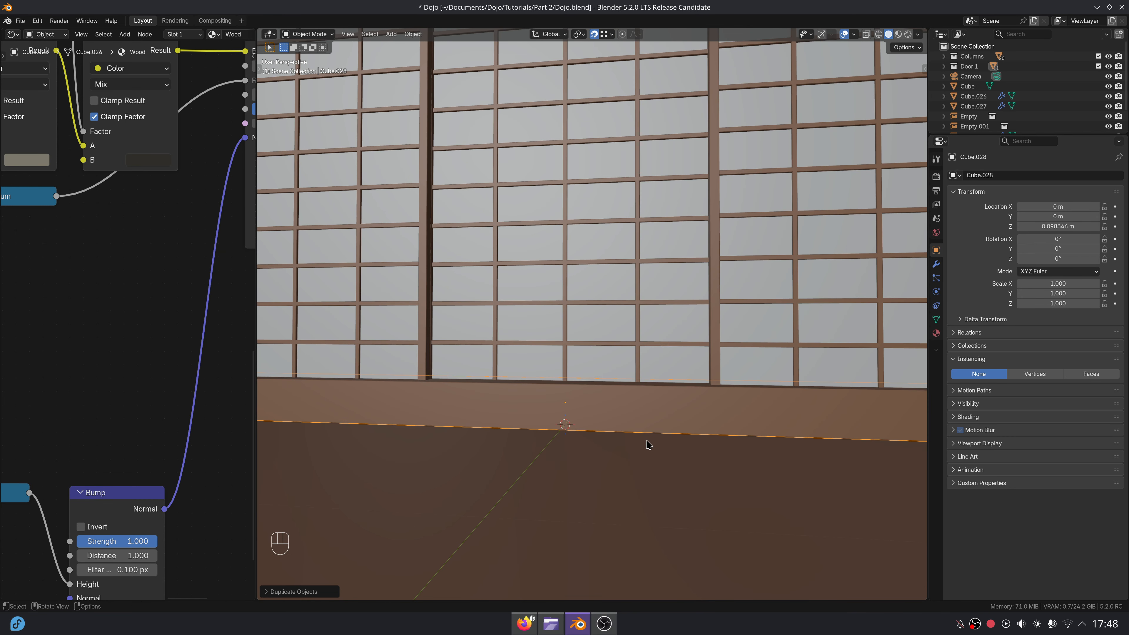
pyautogui.press('g')
pyautogui.press('z')
pyautogui.click(650, 456)
# Step: Scale the floor beam's mesh thinner along Z and shorten it along X to the middle door panel's width
pyautogui.press('KP_1')
pyautogui.press('Tab')
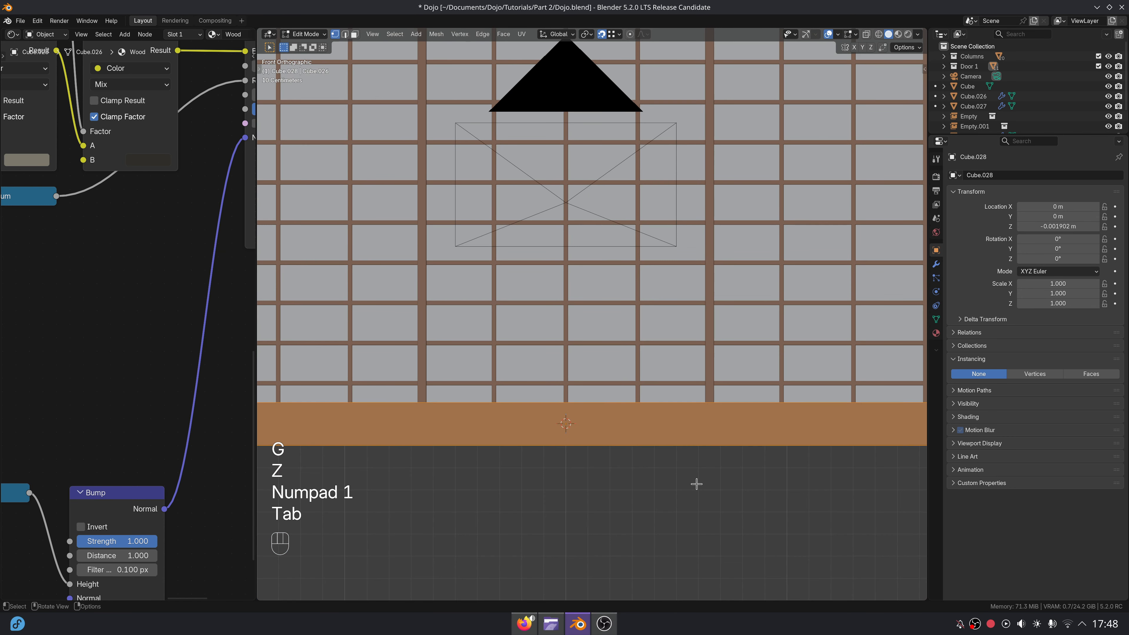
pyautogui.press('a')
pyautogui.press('s')
pyautogui.press('z')
pyautogui.click(640, 454)
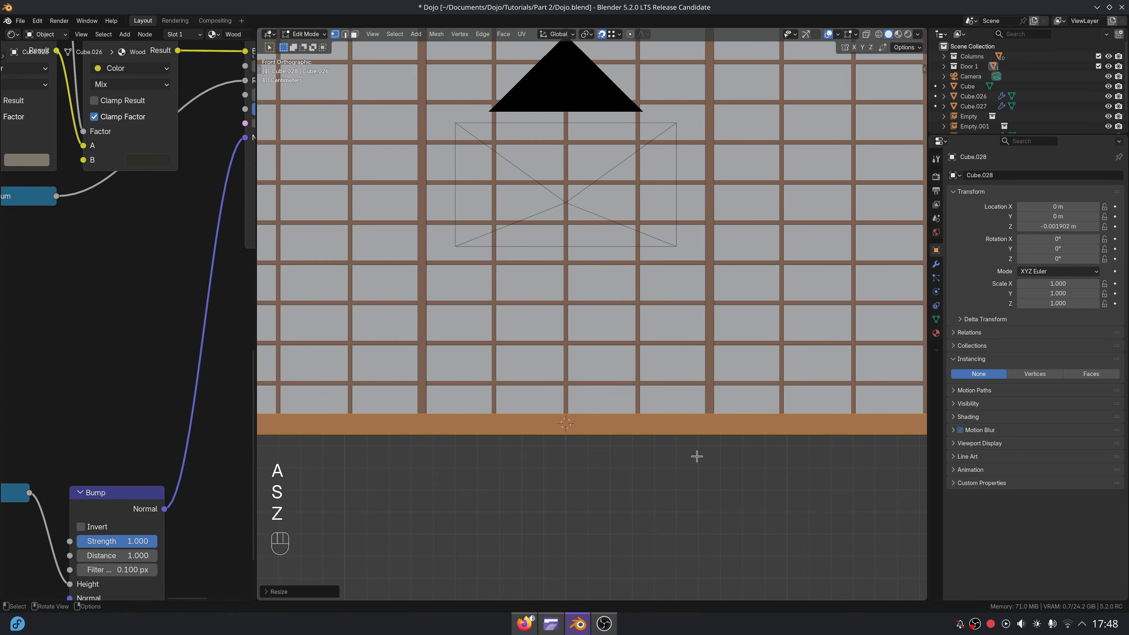
pyautogui.press('s')
pyautogui.press('x')
pyautogui.click(709, 455)
pyautogui.press('s')
pyautogui.press('x')
pyautogui.click(754, 470)
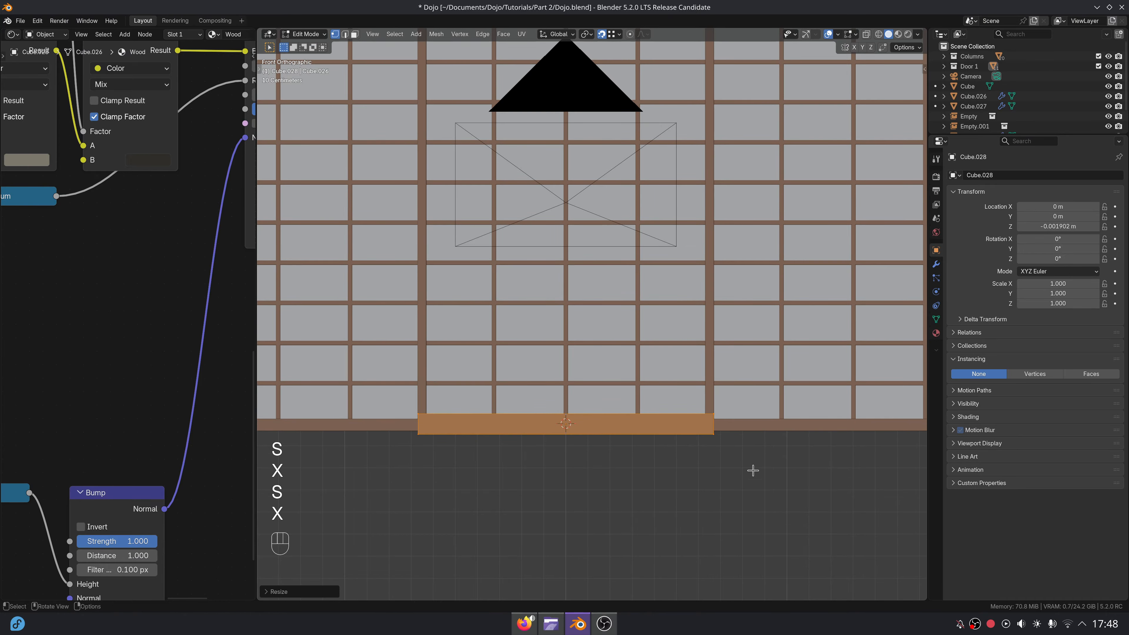
# Step: Lower the short sill along Z to about -0.025 m, with its top at the lower edge of the paper panel
pyautogui.scroll(3, 729, 423)
pyautogui.press('g')
pyautogui.press('z')
pyautogui.click(722, 414)
pyautogui.press('Tab')
pyautogui.press('g')
pyautogui.press('z')
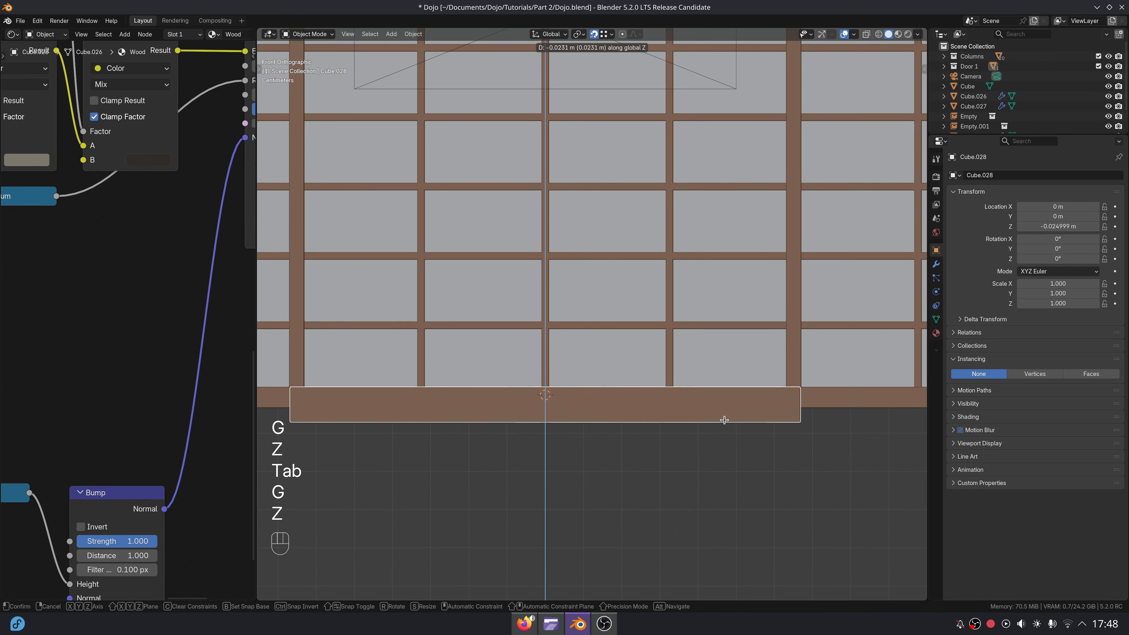
pyautogui.click(723, 419)
pyautogui.scroll(-5, 666, 403)
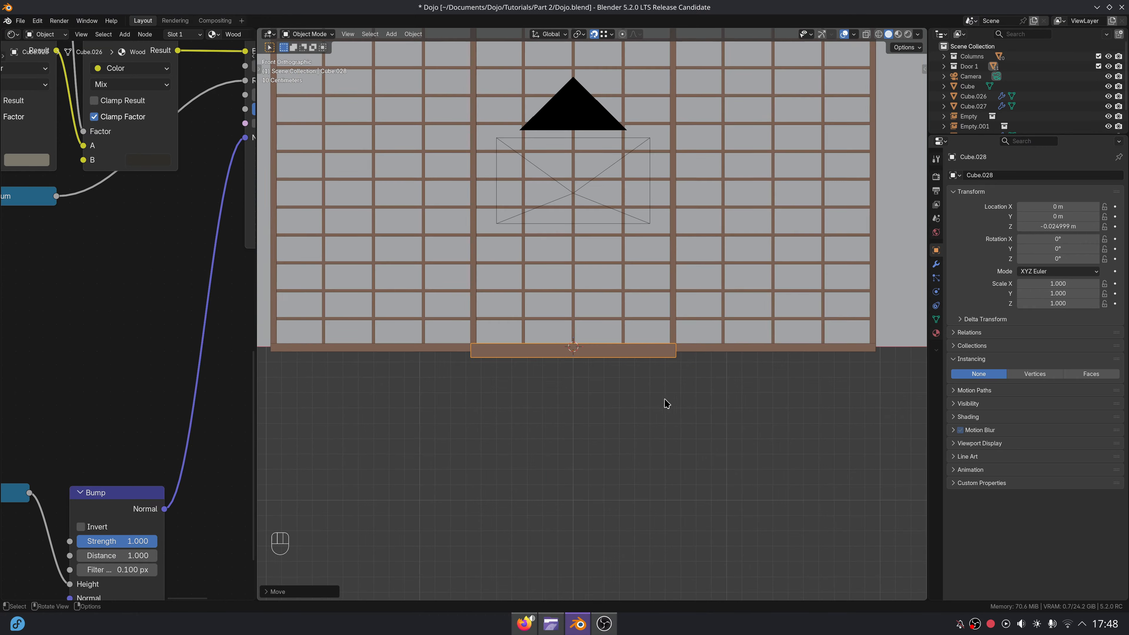
# Step: Narrow the sill's mesh along Y to about the thickness of the middle door panel
pyautogui.moveTo(663, 374); pyautogui.dragTo(786, 493, button='middle')
pyautogui.press('Tab')
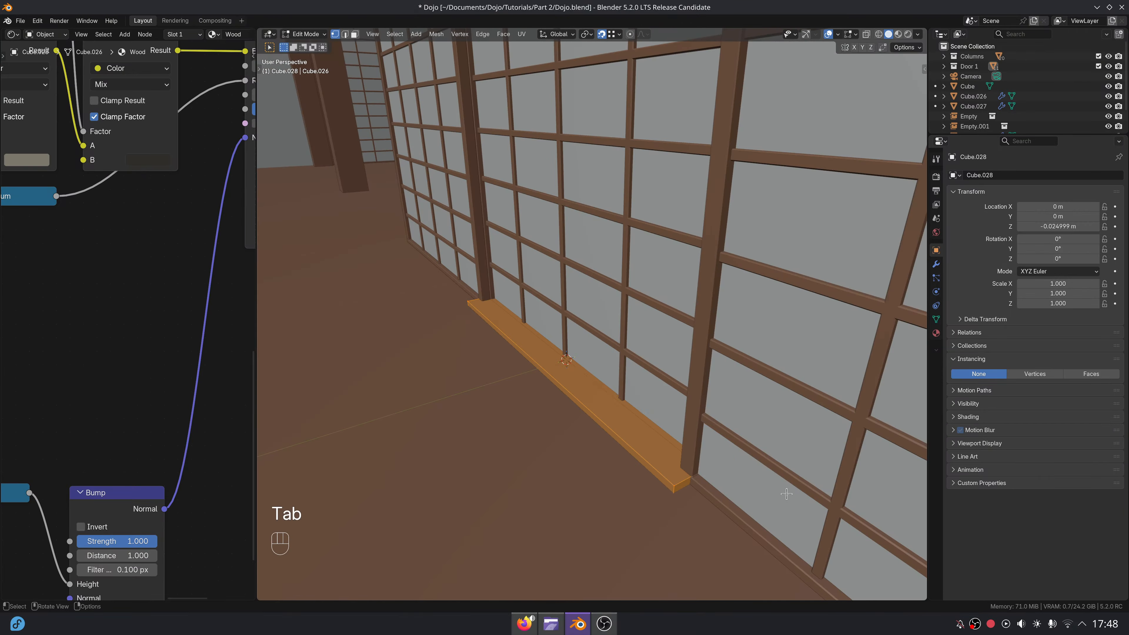
pyautogui.click(622, 373)
pyautogui.press('Tab')
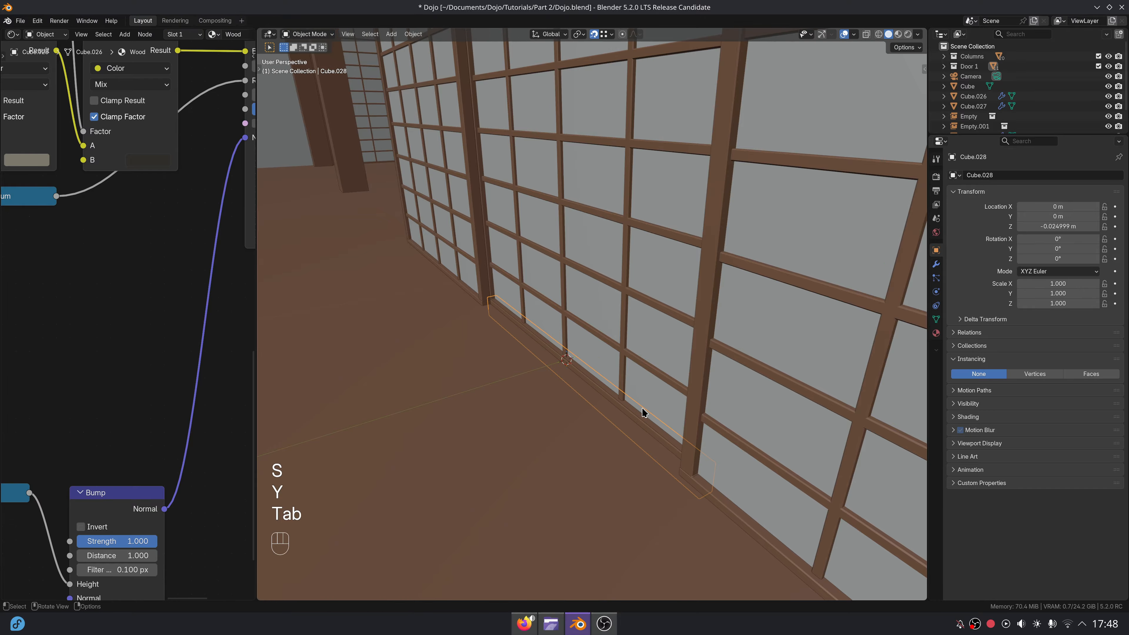
# Step: Make a linked duplicate of the sill along X under the right-hand panel and shift it along Y to about -0.041 m
pyautogui.moveTo(642, 408); pyautogui.dragTo(580, 385, button='middle')
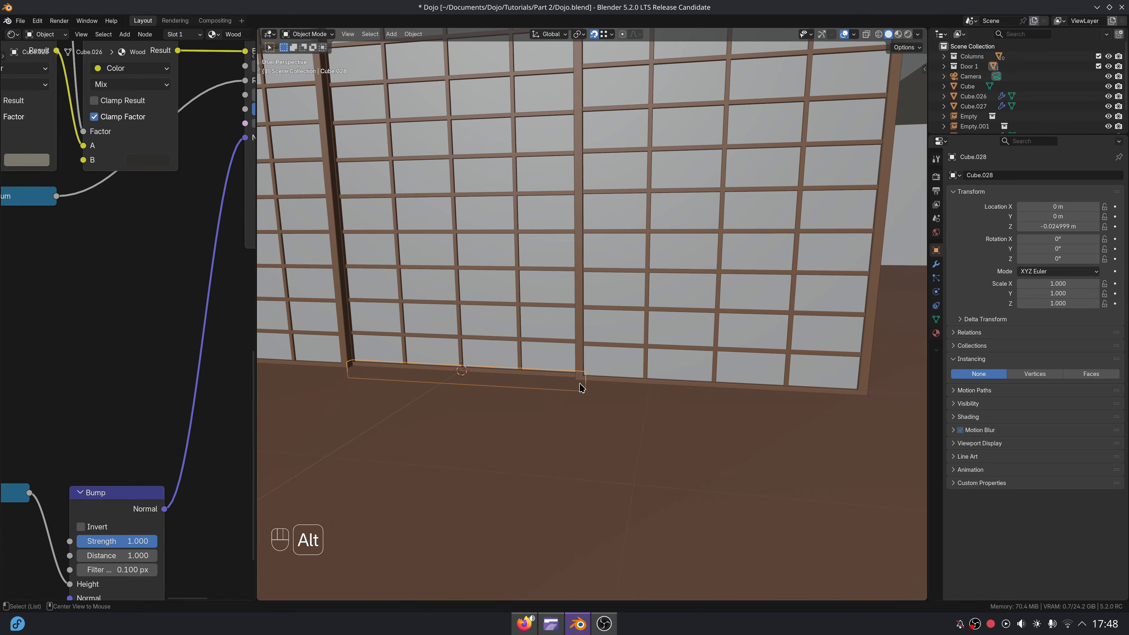
pyautogui.hotkey('alt', 'd')
pyautogui.press('x')
pyautogui.click(868, 397)
pyautogui.moveTo(868, 397); pyautogui.dragTo(627, 401, button='middle')
pyautogui.press('g')
pyautogui.press('y')
pyautogui.click(663, 459)
pyautogui.press('g')
pyautogui.press('y')
pyautogui.click(695, 470)
# Step: Make another linked duplicate of the sill and move it along X to about -1.30 m, under the left-hand panel
pyautogui.hotkey('alt', 'd')
pyautogui.press('x')
pyautogui.press('g')
pyautogui.press('x')
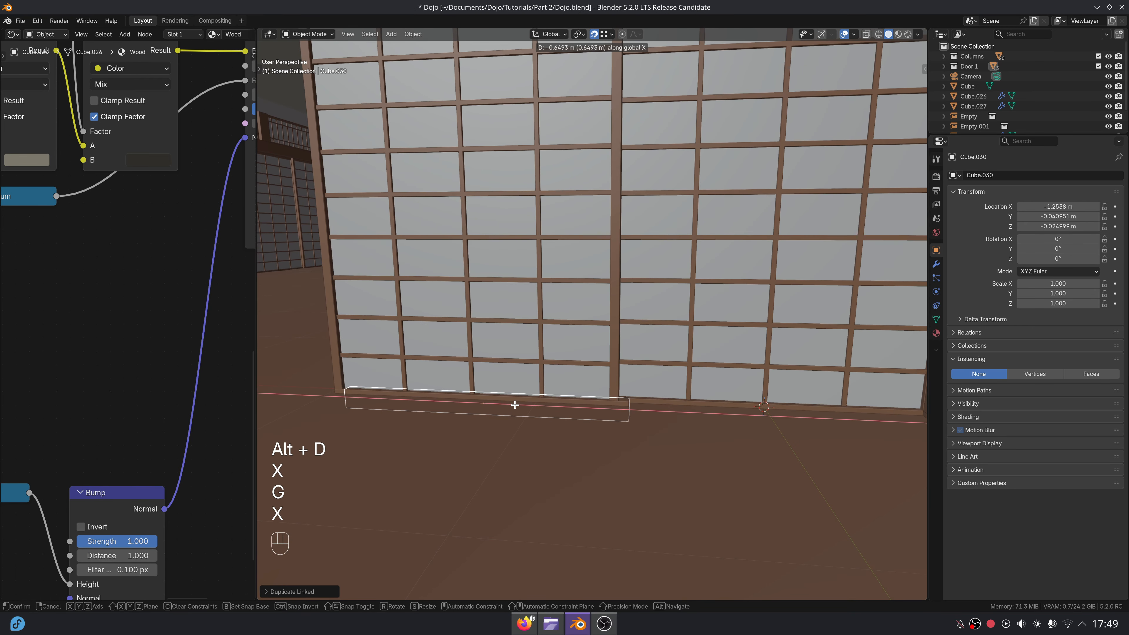
pyautogui.click(551, 416)
pyautogui.moveTo(557, 416); pyautogui.dragTo(738, 441, button='middle')
pyautogui.scroll(-5, 738, 441)
pyautogui.keyDown('shift'); pyautogui.moveTo(738, 382); pyautogui.dragTo(672, 378, button='middle'); pyautogui.keyUp('shift')
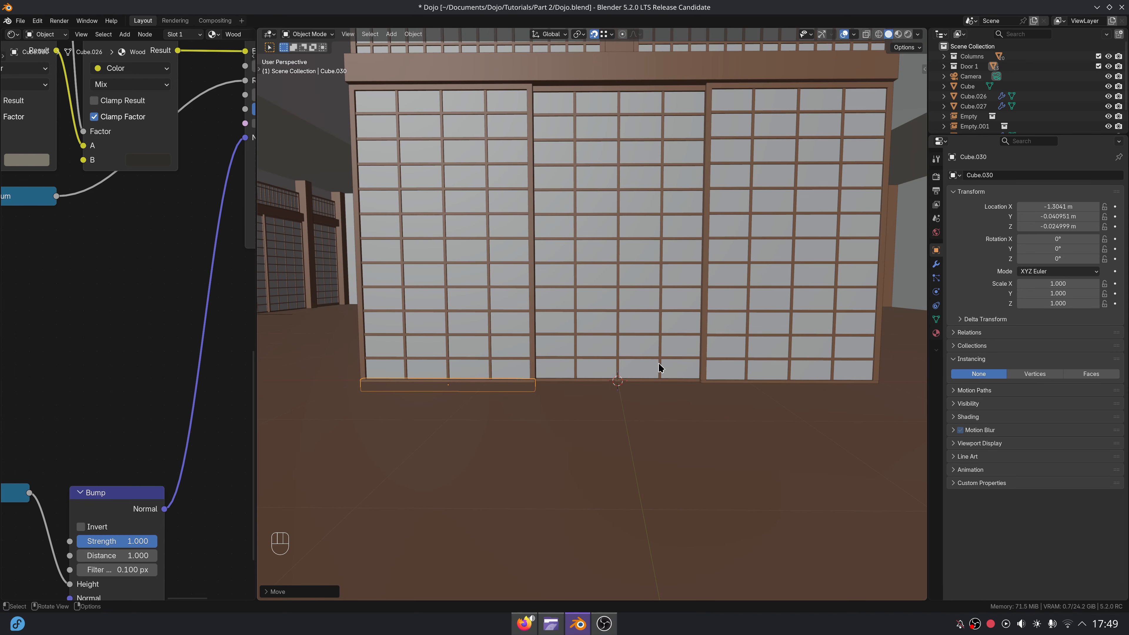
# Step: Select all objects in the Door 1 collection and raise them together about 0.065 m along Z
pyautogui.rightClick(964, 68)
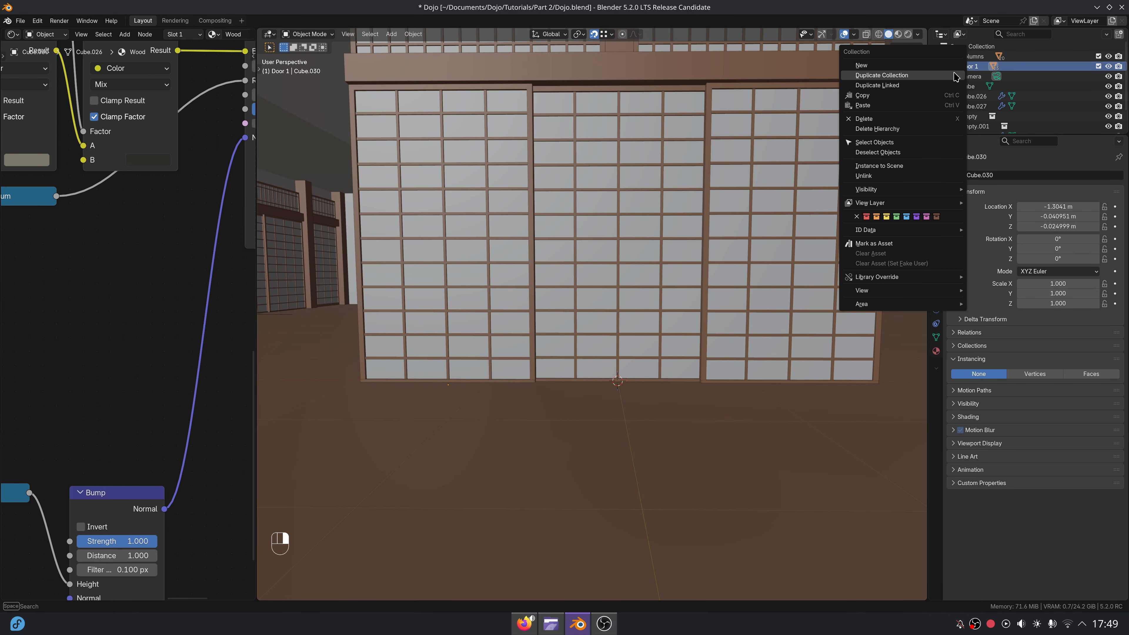
pyautogui.click(913, 146)
pyautogui.scroll(-2, 672, 289)
pyautogui.keyDown('shift'); pyautogui.moveTo(671, 284); pyautogui.dragTo(656, 334, button='middle'); pyautogui.keyUp('shift')
pyautogui.press('g')
pyautogui.press('z')
pyautogui.rightClick(655, 323)
pyautogui.scroll(3, 625, 464)
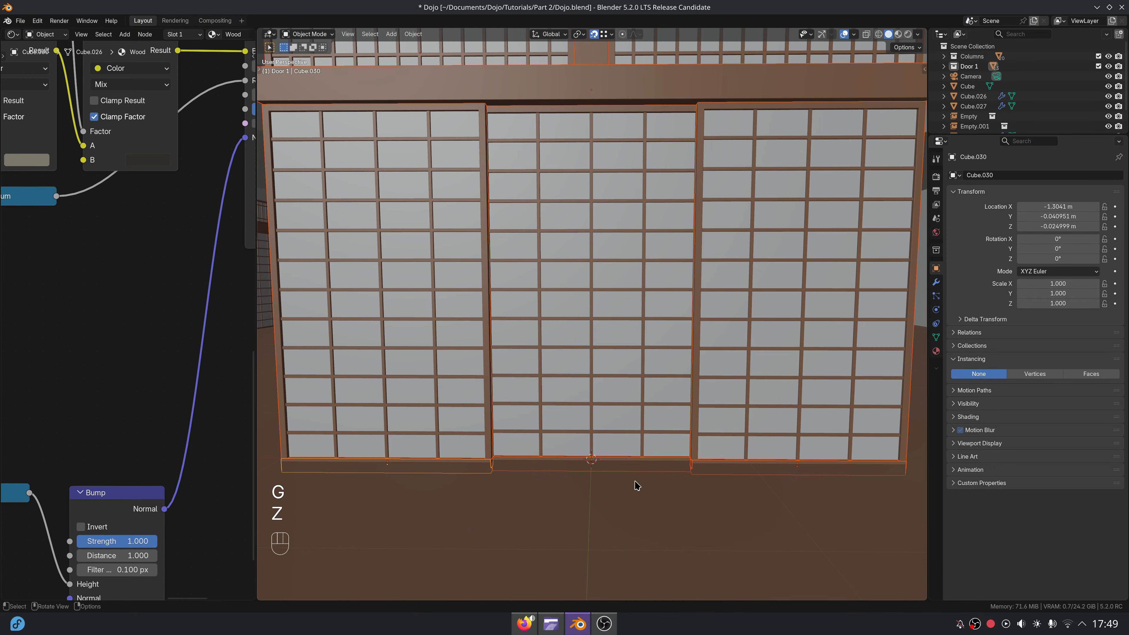
pyautogui.press('g')
pyautogui.press('z')
pyautogui.scroll(-1, 637, 426)
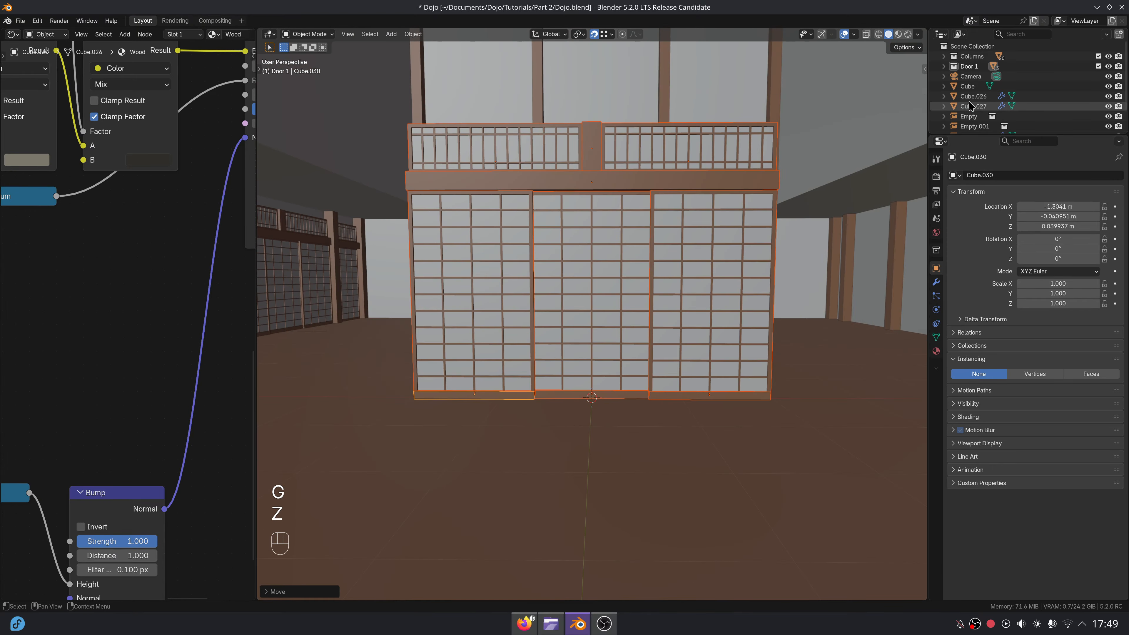
# Step: Exclude the Door 1 collection from the view layer and duplicate the nearest shoji wall instance along Y to about -2.10 m
pyautogui.click(1098, 66)
pyautogui.scroll(-2, 457, 339)
pyautogui.keyDown('shift'); pyautogui.moveTo(458, 339); pyautogui.dragTo(511, 342, button='middle'); pyautogui.keyUp('shift')
pyautogui.moveTo(400, 343); pyautogui.dragTo(294, 342, button='middle')
pyautogui.keyDown('shift'); pyautogui.moveTo(584, 322); pyautogui.dragTo(635, 343, button='middle'); pyautogui.keyUp('shift')
pyautogui.click(629, 343)
pyautogui.hotkey('shift', 'd')
pyautogui.press('x')
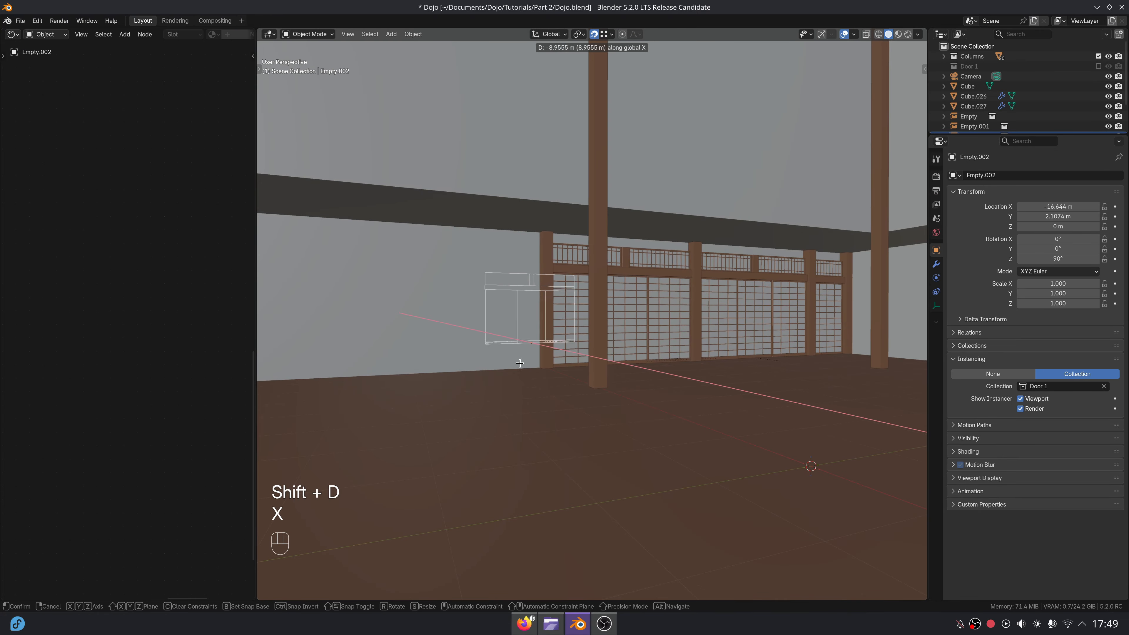
pyautogui.press('y')
pyautogui.click(469, 378)
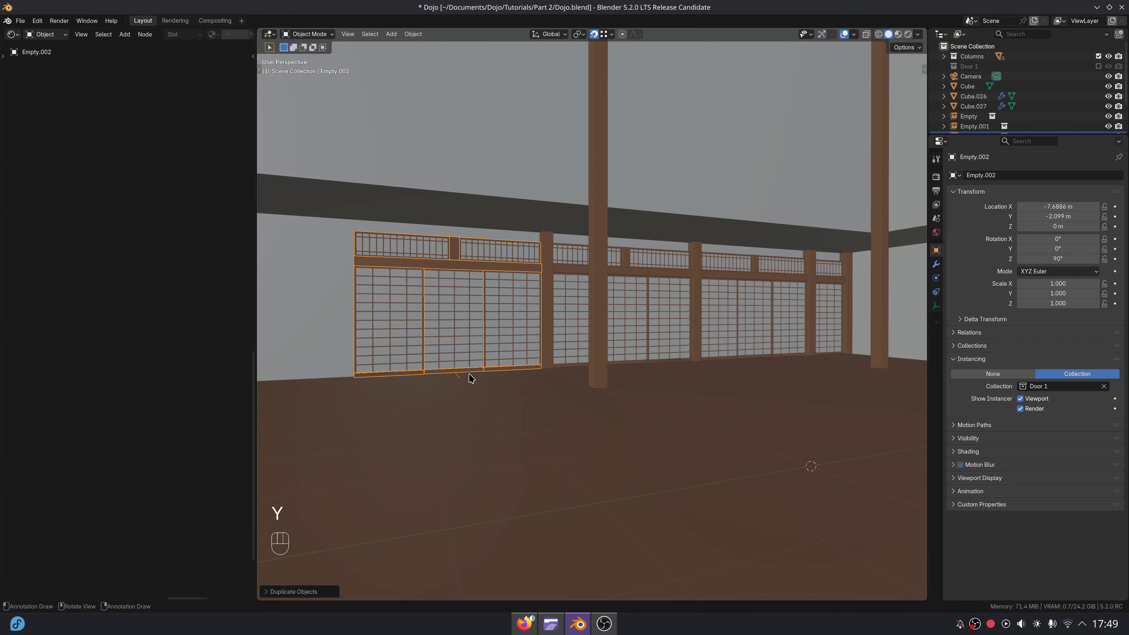
# Step: Turn on X-ray display in top view and try to nudge the new wall instance along Y against its column
pyautogui.press('KP_7')
pyautogui.keyDown('shift'); pyautogui.moveTo(469, 378); pyautogui.dragTo(725, 333, button='middle'); pyautogui.keyUp('shift')
pyautogui.click(868, 32)
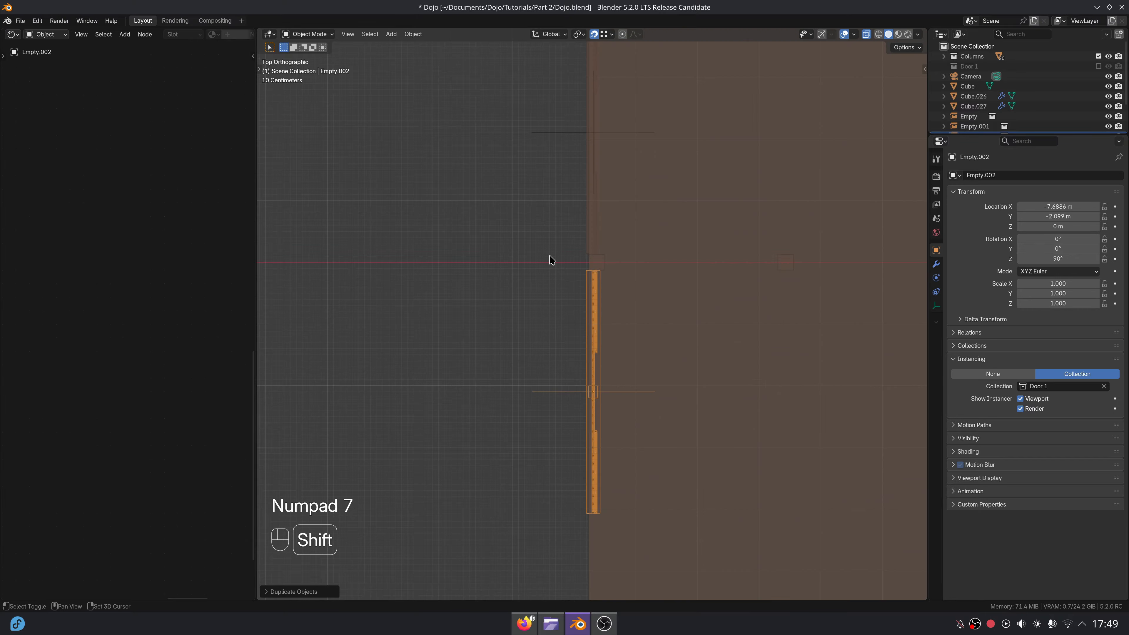
pyautogui.scroll(6, 591, 266)
pyautogui.press('g')
pyautogui.press('y')
pyautogui.rightClick(637, 258)
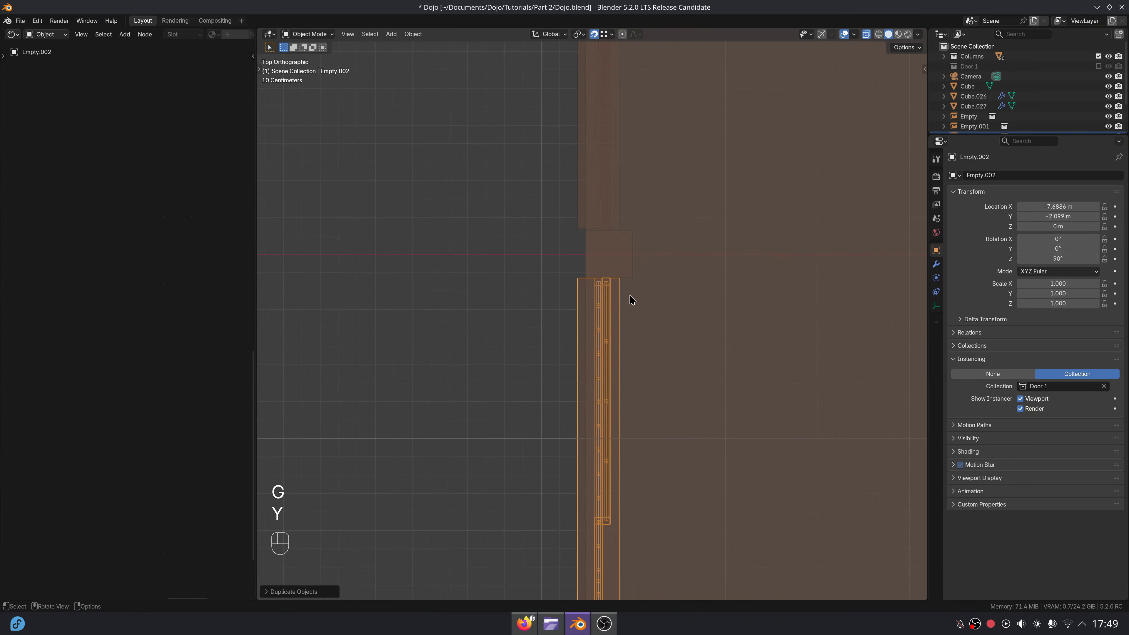
# Step: Move the next wall column along Y to about -4.20 m, against the free end of the new wall instance
pyautogui.scroll(-5, 624, 335)
pyautogui.keyDown('shift'); pyautogui.moveTo(624, 336); pyautogui.dragTo(596, 177, button='middle'); pyautogui.keyUp('shift')
pyautogui.keyDown('shift'); pyautogui.moveTo(609, 466); pyautogui.dragTo(610, 350, button='middle'); pyautogui.keyUp('shift')
pyautogui.scroll(-3, 611, 350)
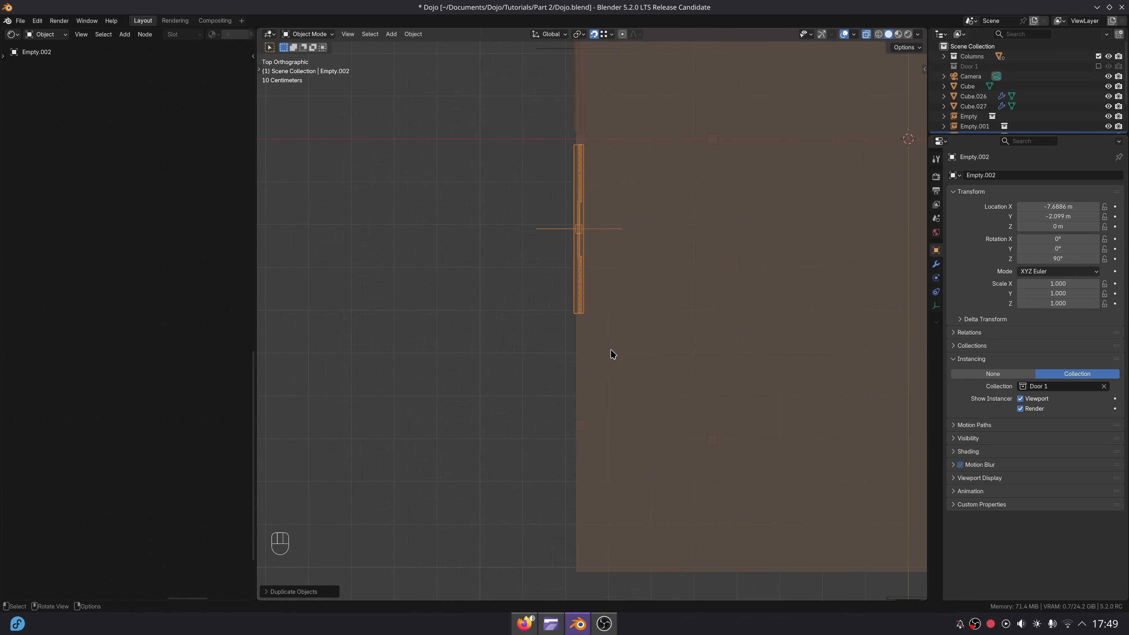
pyautogui.click(585, 426)
pyautogui.press('g')
pyautogui.press('y')
pyautogui.click(582, 321)
pyautogui.scroll(6, 592, 311)
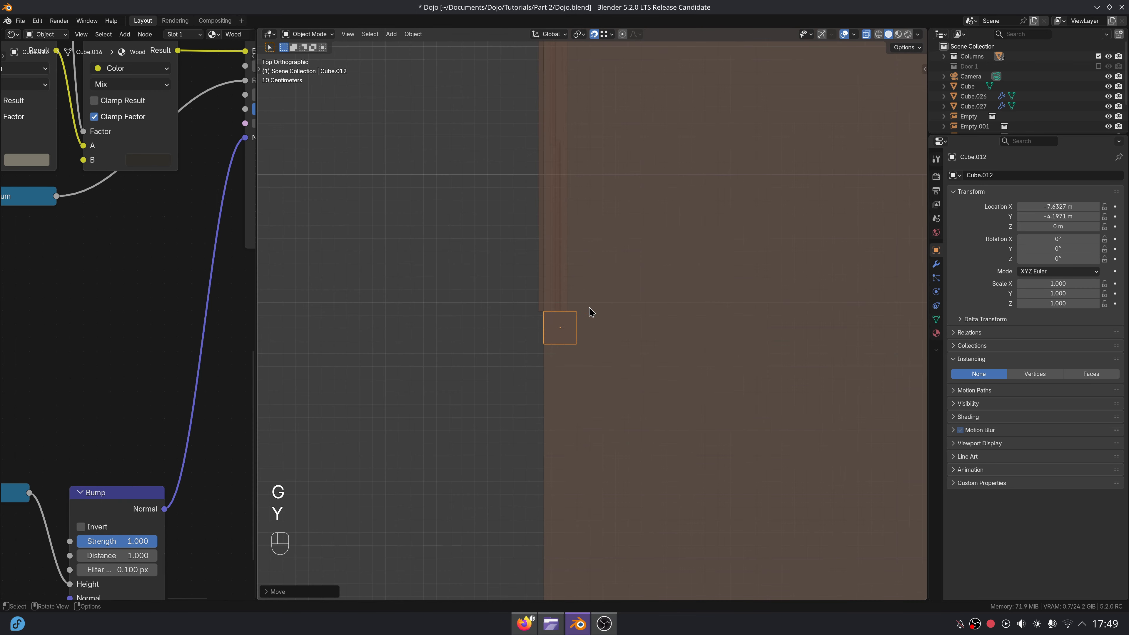
# Step: Duplicate the shoji wall instance along Y to about -6.29 m, directly beyond the repositioned column
pyautogui.click(602, 312)
pyautogui.hotkey('shift', 'd')
pyautogui.press('y')
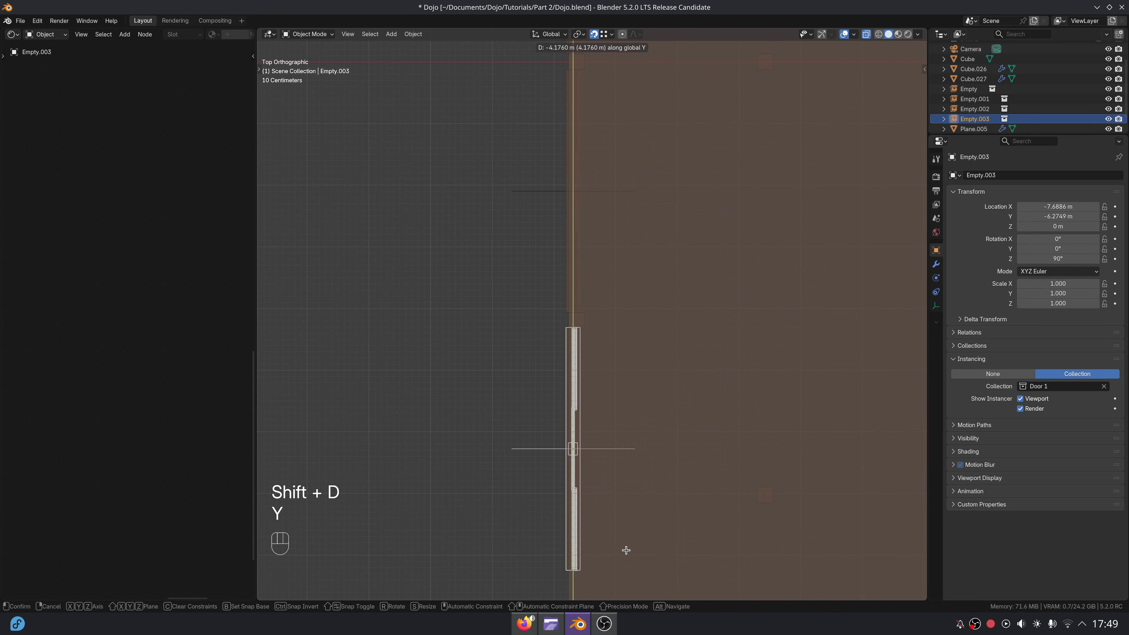
pyautogui.click(626, 550)
pyautogui.scroll(5, 597, 386)
pyautogui.press('g')
pyautogui.press('y')
pyautogui.click(597, 389)
# Step: Select all parts of the narrow corner door and duplicate them along X to about 2.80 m
pyautogui.moveTo(651, 420); pyautogui.dragTo(535, 365, button='middle')
pyautogui.scroll(-5, 571, 333)
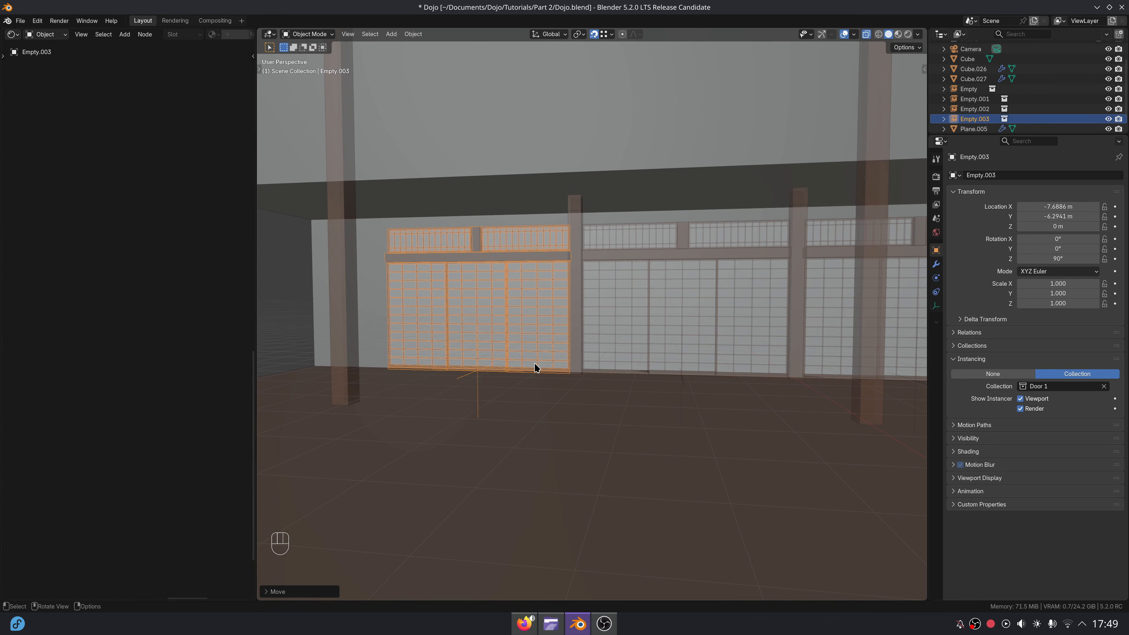
pyautogui.moveTo(520, 418); pyautogui.dragTo(528, 383, button='middle')
pyautogui.moveTo(613, 330)
pyautogui.mouseDown(button='middle')
pyautogui.moveTo(532, 353)
pyautogui.moveTo(720, 338)
pyautogui.moveTo(626, 345)
pyautogui.mouseUp(button='middle')
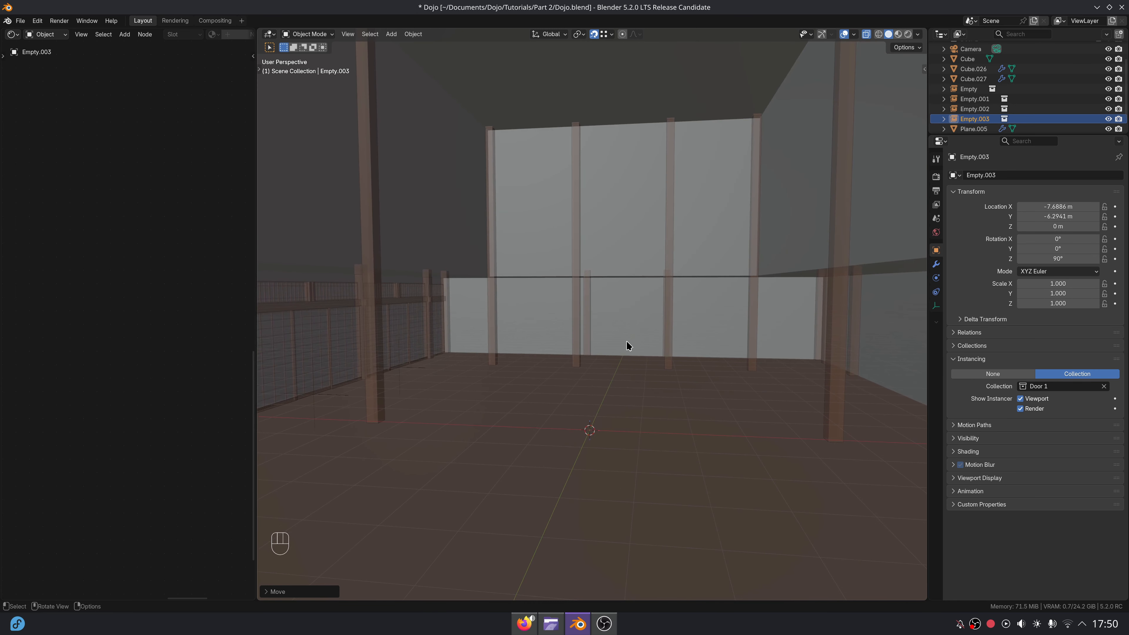
pyautogui.click(439, 311)
pyautogui.keyDown('shift'); pyautogui.click(438, 295); pyautogui.keyUp('shift')
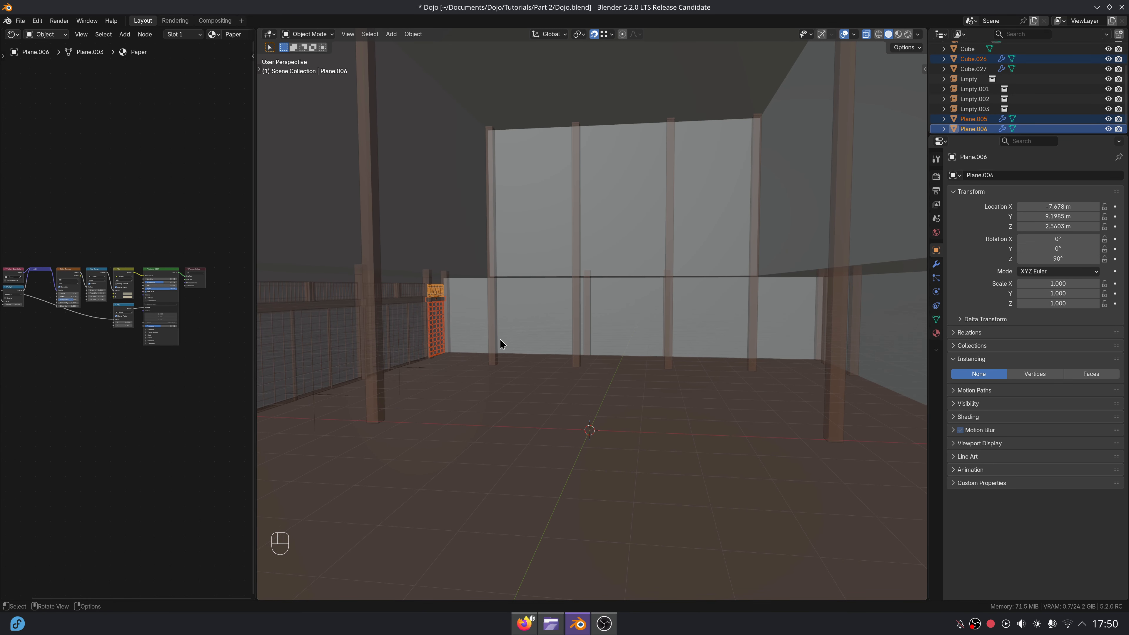
pyautogui.press('KP_Decimal')
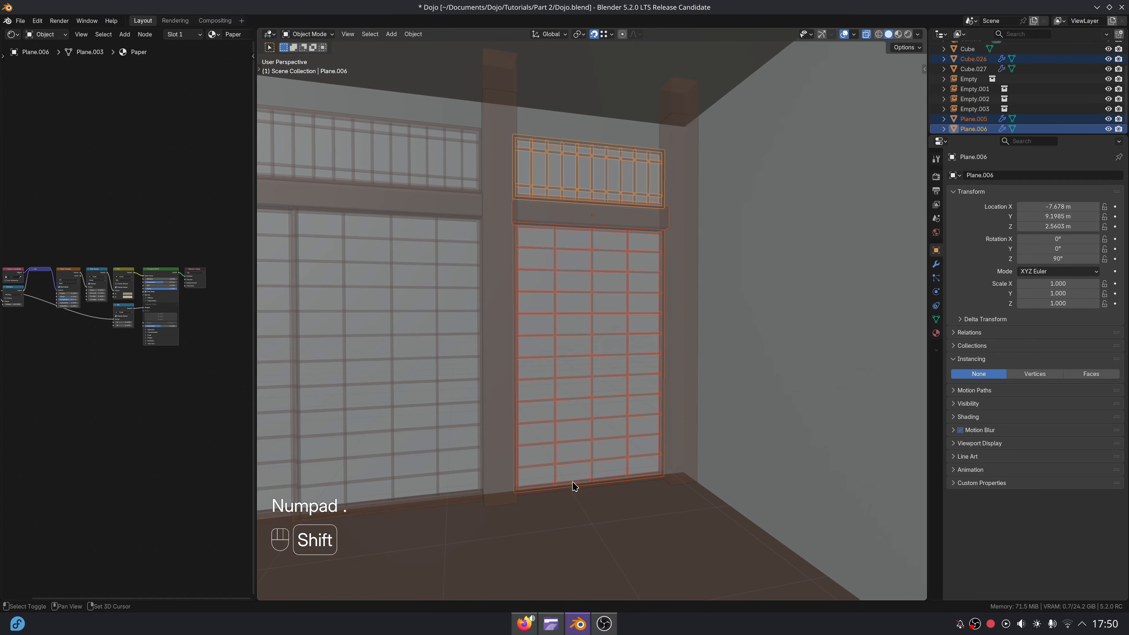
pyautogui.keyDown('shift'); pyautogui.click(573, 486); pyautogui.keyUp('shift')
pyautogui.scroll(-5, 585, 418)
pyautogui.moveTo(585, 418); pyautogui.dragTo(497, 373, button='middle')
pyautogui.hotkey('shift', 'd')
pyautogui.press('x')
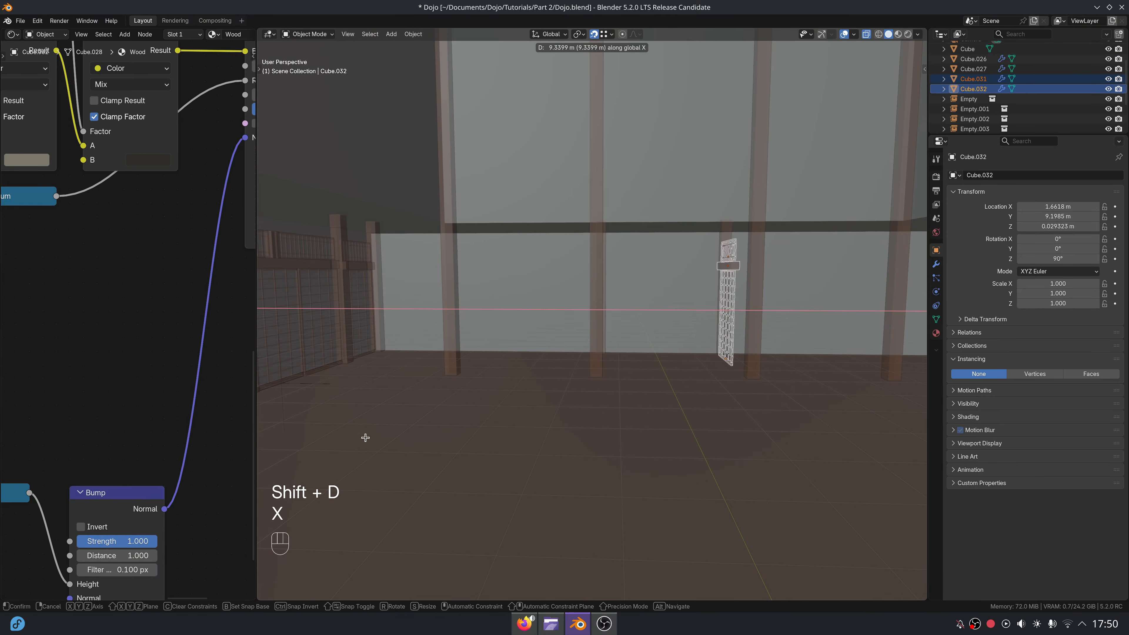
pyautogui.click(458, 421)
# Step: Rotate the duplicated narrow door parts by 180° about Z
pyautogui.moveTo(458, 420); pyautogui.dragTo(629, 403, button='middle')
pyautogui.press('r')
pyautogui.press('z')
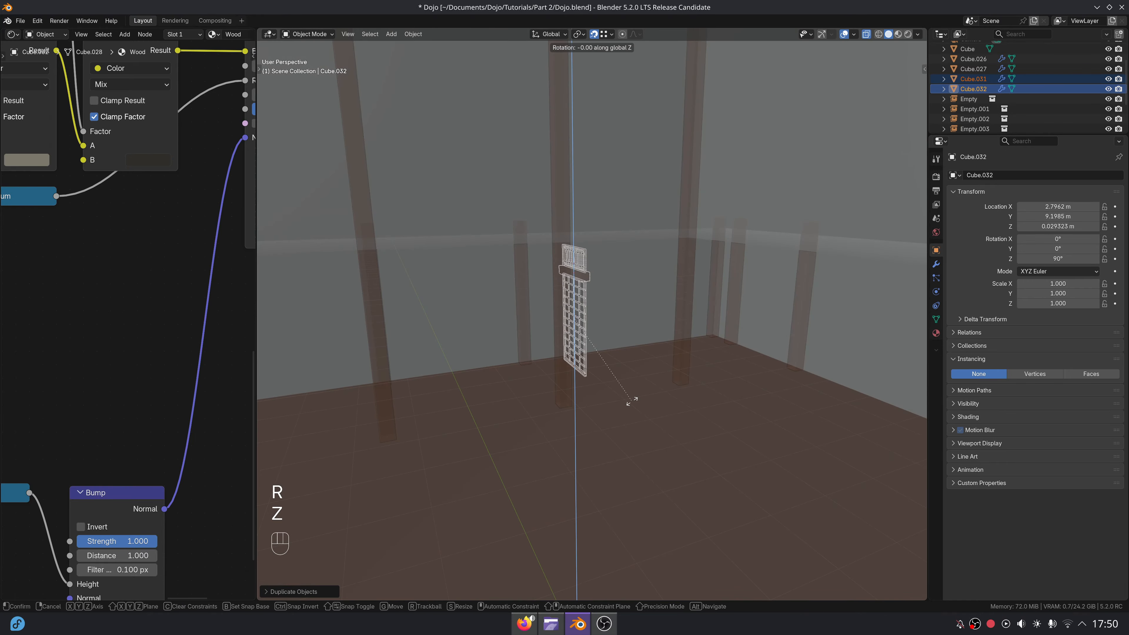
pyautogui.press('1')
pyautogui.press('8')
pyautogui.press('0')
pyautogui.click(634, 405)
# Step: Move the duplicated narrow door along X in top view to the opposite wall, slightly past the floor's edge beside the corner column
pyautogui.press('KP_7')
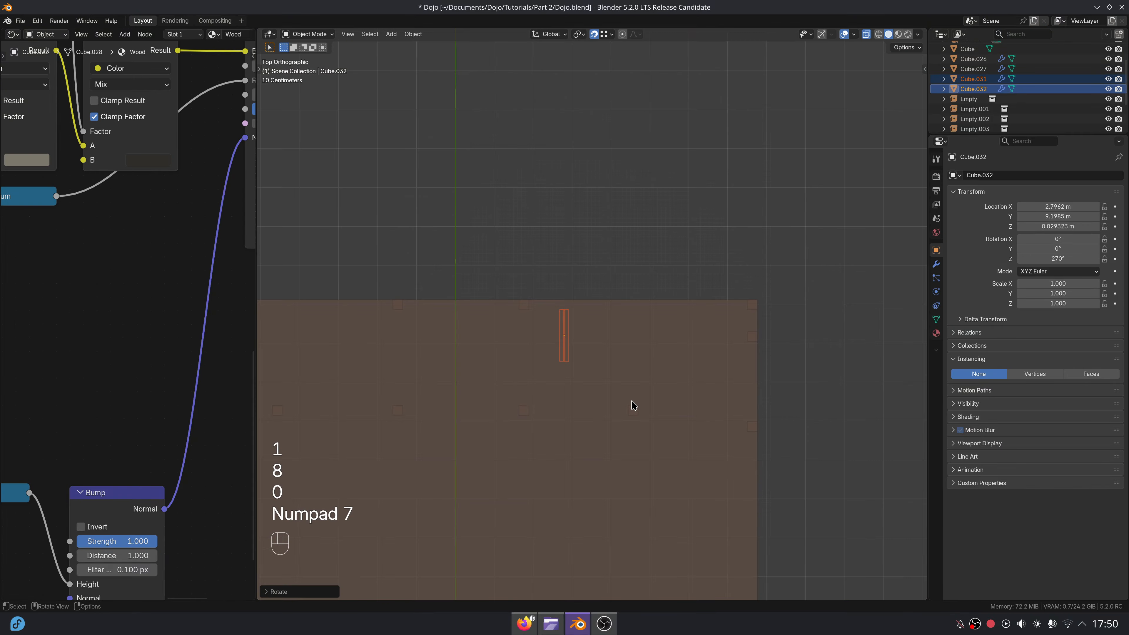
pyautogui.press('g')
pyautogui.press('x')
pyautogui.click(693, 436)
pyautogui.scroll(6, 680, 418)
pyautogui.keyDown('shift'); pyautogui.moveTo(667, 403); pyautogui.dragTo(591, 357, button='middle'); pyautogui.keyUp('shift')
pyautogui.scroll(2, 614, 376)
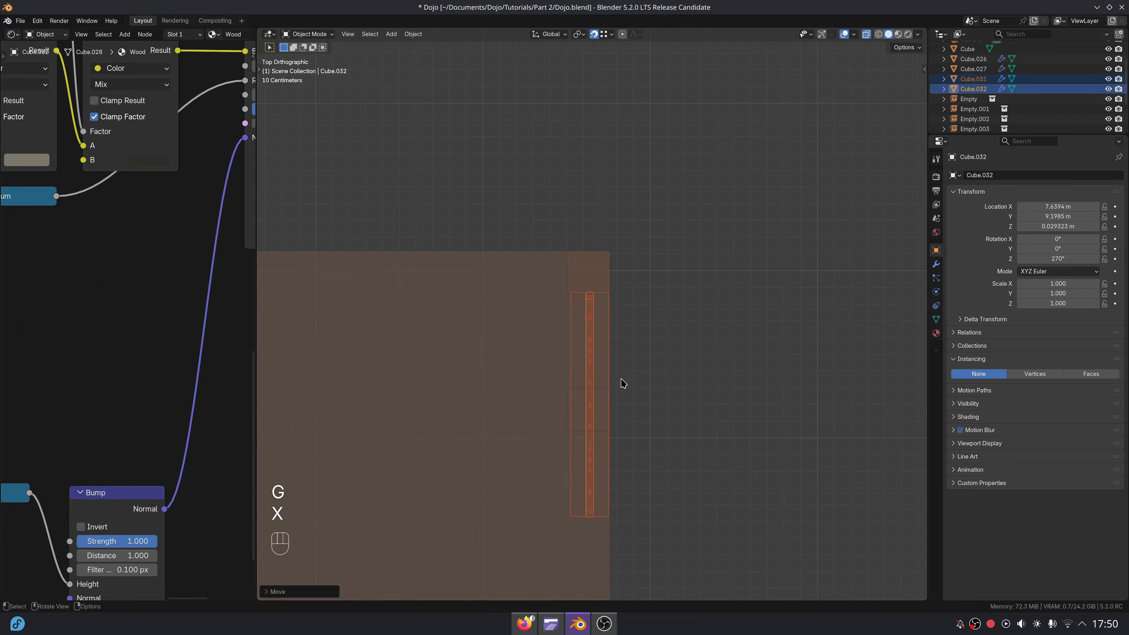
pyautogui.press('g')
pyautogui.press('x')
pyautogui.click(630, 391)
# Step: Move the column overlapping the duplicated narrow door along Y to about 8.41 m, against the door's end
pyautogui.click(577, 401)
pyautogui.scroll(1, 647, 389)
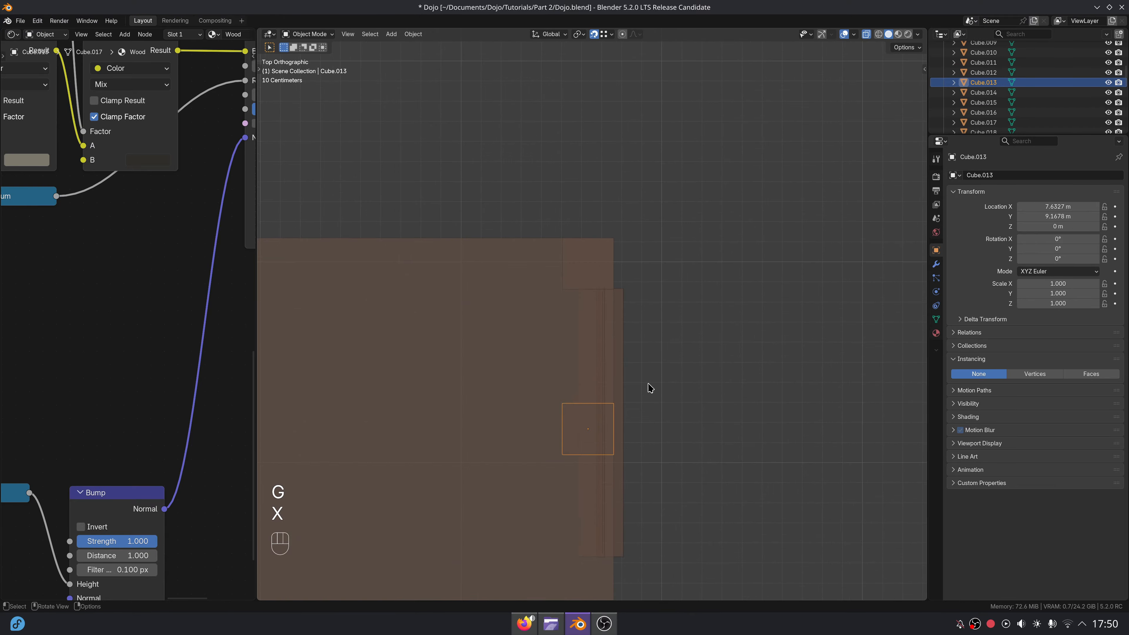
pyautogui.keyDown('shift'); pyautogui.moveTo(663, 426); pyautogui.dragTo(668, 328, button='middle'); pyautogui.keyUp('shift')
pyautogui.scroll(-1, 668, 328)
pyautogui.press('g')
pyautogui.press('y')
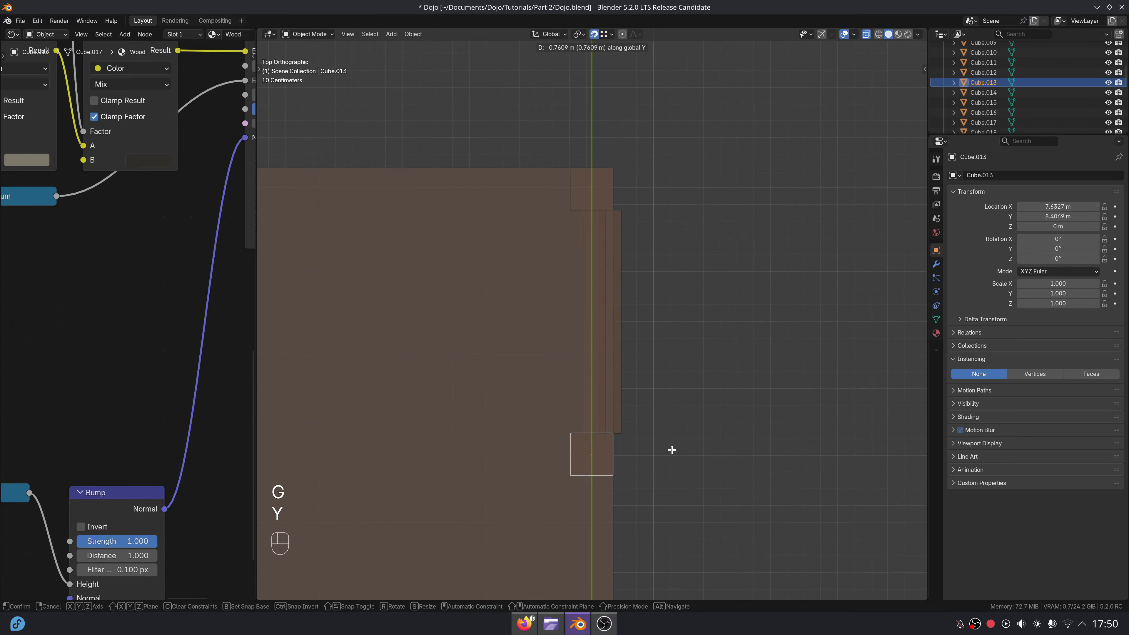
pyautogui.click(671, 450)
pyautogui.scroll(-5, 599, 353)
pyautogui.scroll(-5, 599, 353)
# Step: Duplicate a Door 1 wall instance from the opposite side along X to about 1.39 m and rotate the copy 180° about Z
pyautogui.keyDown('shift'); pyautogui.moveTo(599, 355); pyautogui.dragTo(664, 254, button='middle'); pyautogui.keyUp('shift')
pyautogui.moveTo(466, 310)
pyautogui.mouseDown(button='middle')
pyautogui.moveTo(426, 290)
pyautogui.moveTo(471, 291)
pyautogui.mouseUp(button='middle')
pyautogui.keyDown('shift'); pyautogui.moveTo(471, 292); pyautogui.dragTo(618, 301, button='middle'); pyautogui.keyUp('shift')
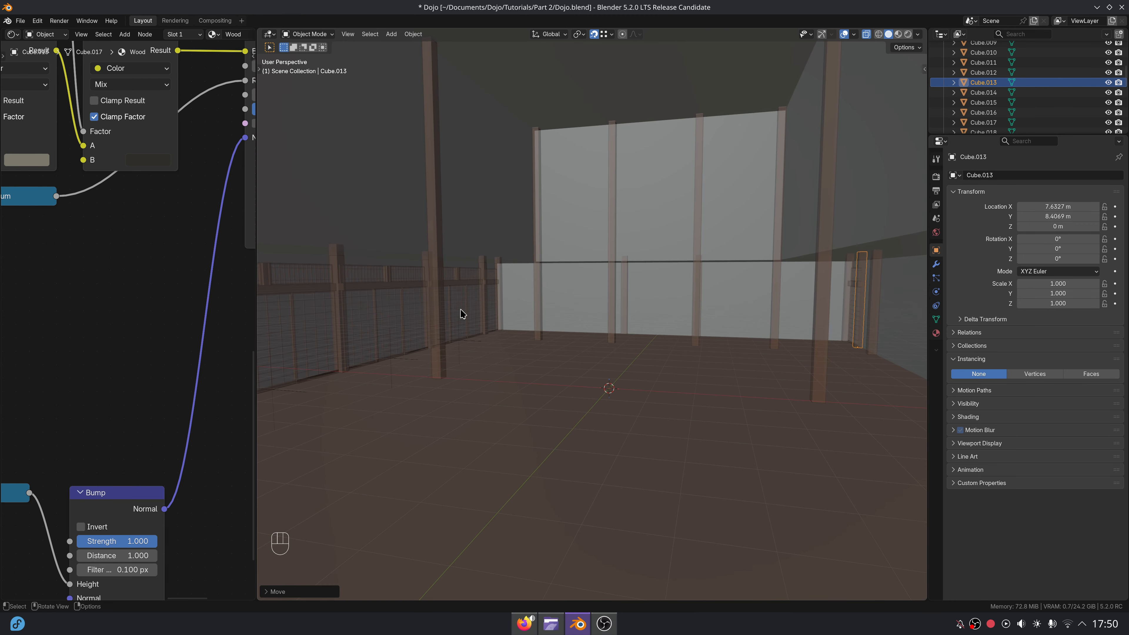
pyautogui.click(462, 313)
pyautogui.hotkey('shift', 'd')
pyautogui.press('x')
pyautogui.press('r')
pyautogui.press('z')
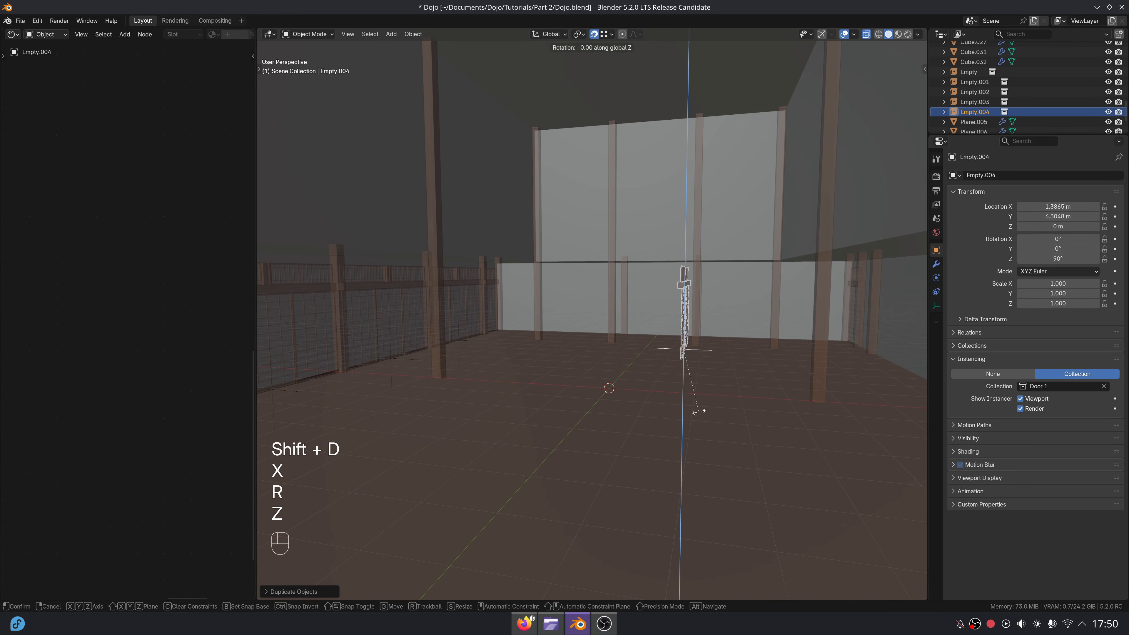
pyautogui.click(698, 410)
# Step: Move the rotated Door 1 instance along X in top view to about 7.72 m, at the floor's edge in line with the narrow corner door
pyautogui.press('KP_7')
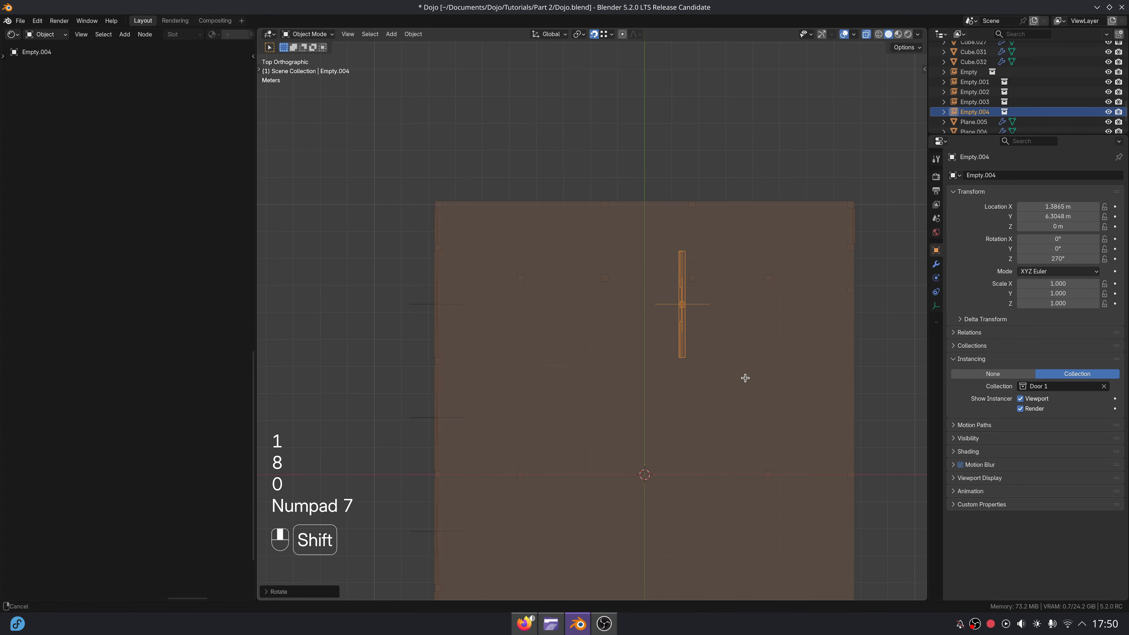
pyautogui.keyDown('shift'); pyautogui.moveTo(743, 378); pyautogui.dragTo(591, 422, button='middle'); pyautogui.keyUp('shift')
pyautogui.press('g')
pyautogui.press('x')
pyautogui.click(717, 430)
pyautogui.keyDown('shift'); pyautogui.moveTo(717, 385); pyautogui.dragTo(646, 379, button='middle'); pyautogui.keyUp('shift')
pyautogui.scroll(6, 642, 376)
pyautogui.press('g')
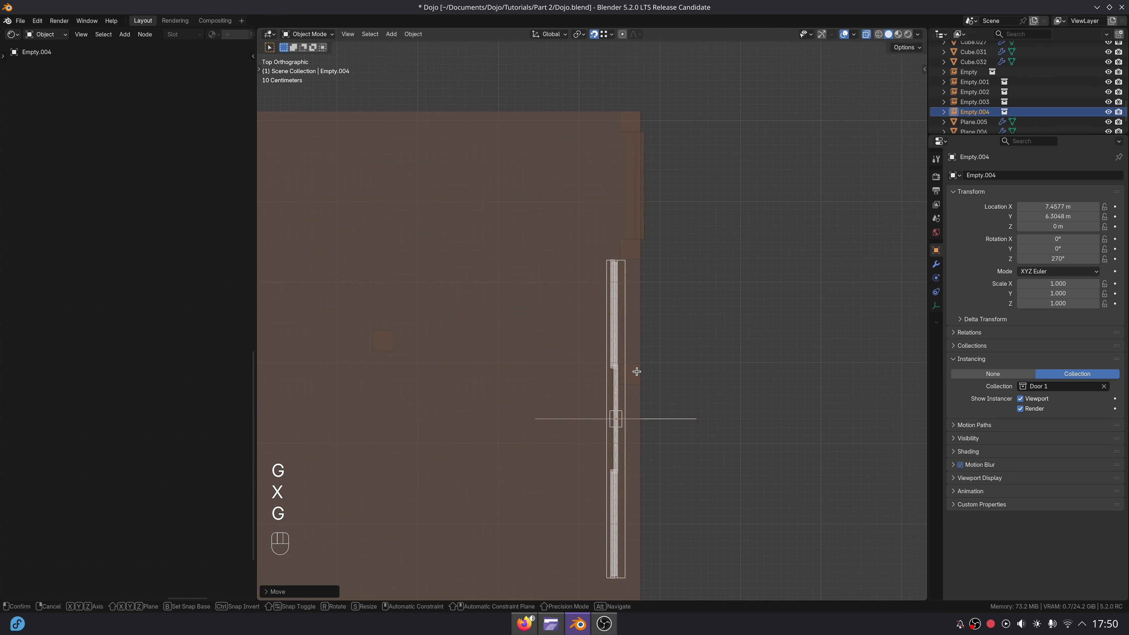
pyautogui.press('x')
pyautogui.click(658, 386)
# Step: Move the column overlapping the Door 1 instance along Y to about 4.2 m, against the instance's end
pyautogui.click(630, 376)
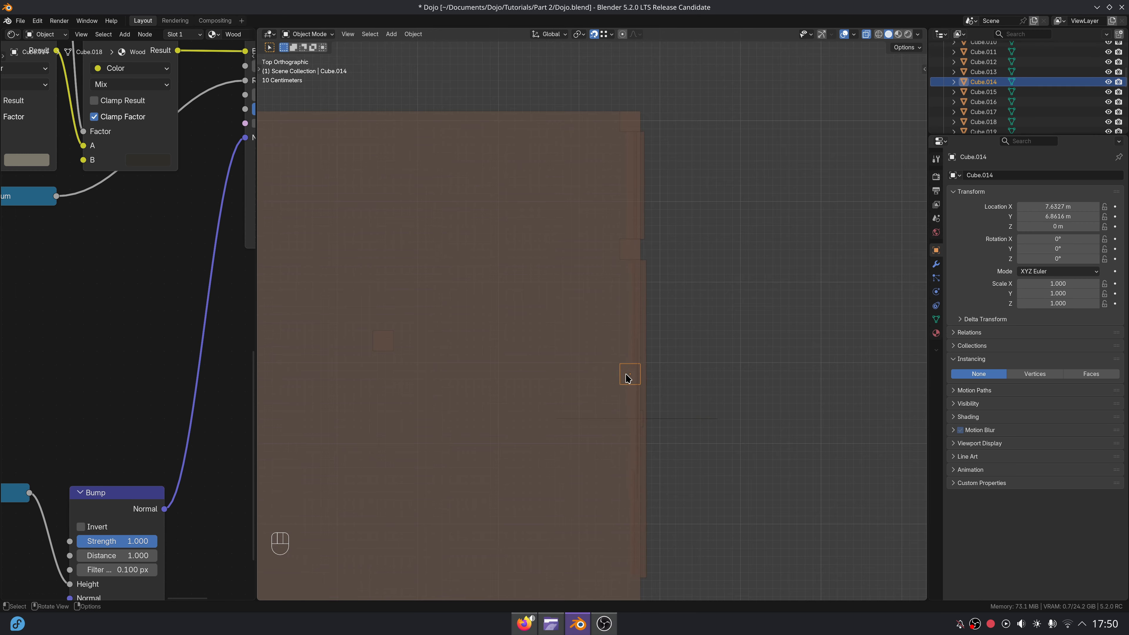
pyautogui.press('g')
pyautogui.press('y')
pyautogui.click(648, 403)
pyautogui.press('g')
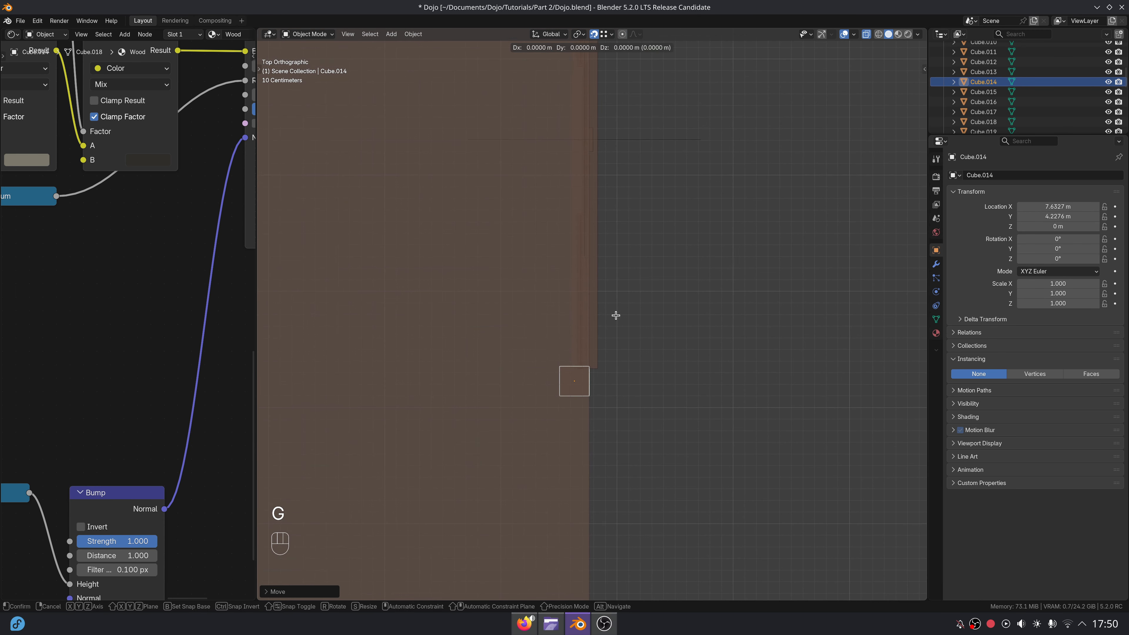
pyautogui.click(616, 317)
# Step: Duplicate the Door 1 instance along Y into the next bay, to about 2.11 m
pyautogui.click(597, 285)
pyautogui.hotkey('shift', 'd')
pyautogui.press('y')
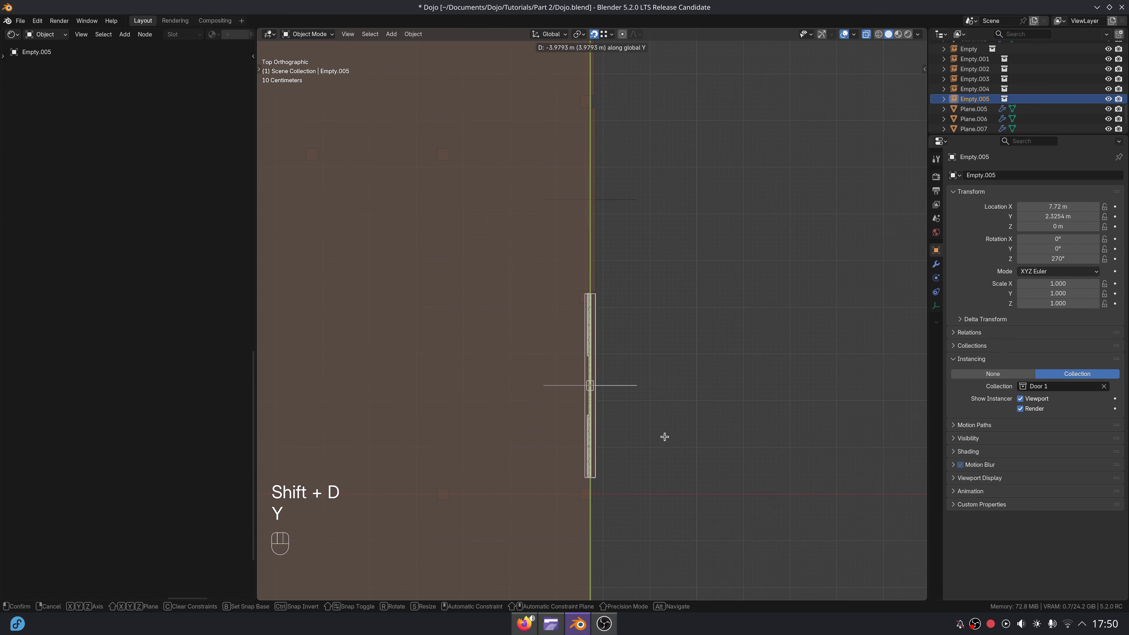
pyautogui.click(664, 447)
# Step: Duplicate the newest Door 1 instance along Y past the middle column, to about -2.10 m
pyautogui.scroll(-2, 623, 462)
pyautogui.keyDown('shift'); pyautogui.moveTo(626, 393); pyautogui.dragTo(632, 240, button='middle'); pyautogui.keyUp('shift')
pyautogui.scroll(5, 632, 237)
pyautogui.hotkey('shift', 'd')
pyautogui.press('y')
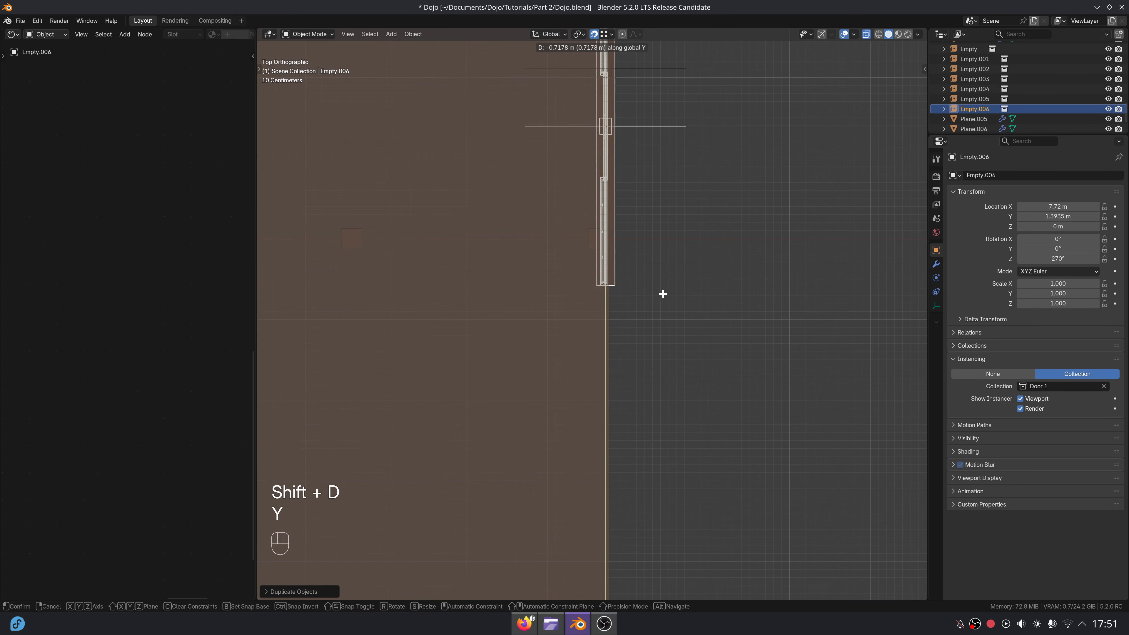
pyautogui.click(694, 576)
pyautogui.scroll(-8, 638, 448)
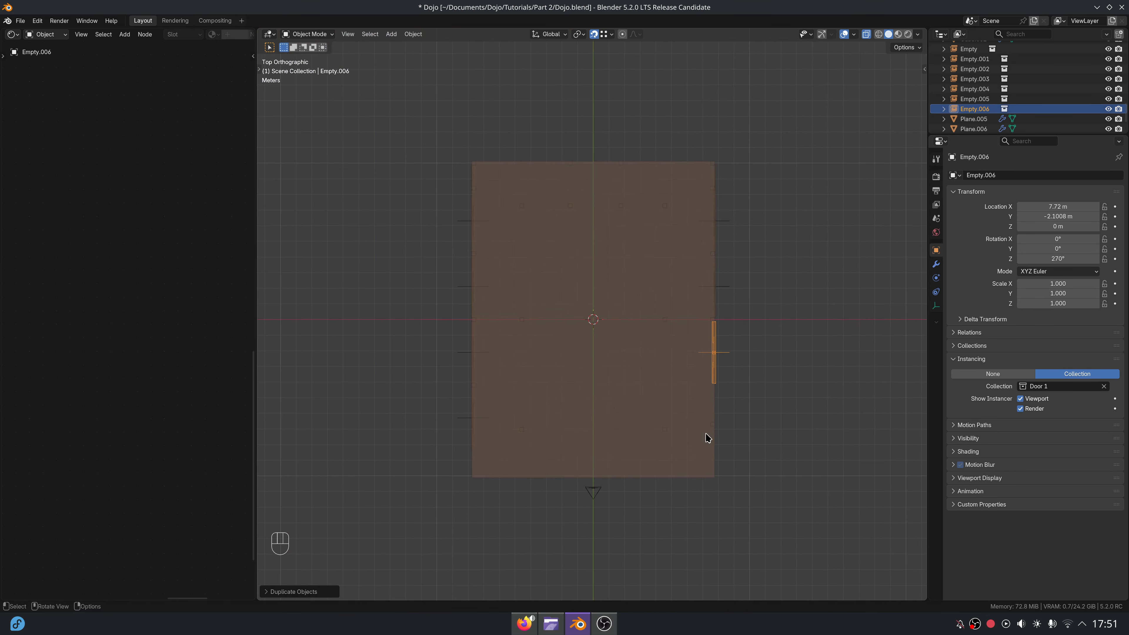
# Step: Turn off X-ray display and view the wall whose columns are already in place
pyautogui.moveTo(708, 439); pyautogui.dragTo(551, 398, button='middle')
pyautogui.click(868, 36)
pyautogui.moveTo(551, 398); pyautogui.dragTo(515, 391, button='middle')
pyautogui.keyDown('shift'); pyautogui.moveTo(515, 391); pyautogui.dragTo(449, 390, button='middle'); pyautogui.keyUp('shift')
# Step: Duplicate the opposite wall's column at Y -4.20 m and shift the copy along X to about 2.04 m
pyautogui.click(514, 351)
pyautogui.hotkey('shift', 'd')
pyautogui.press('y')
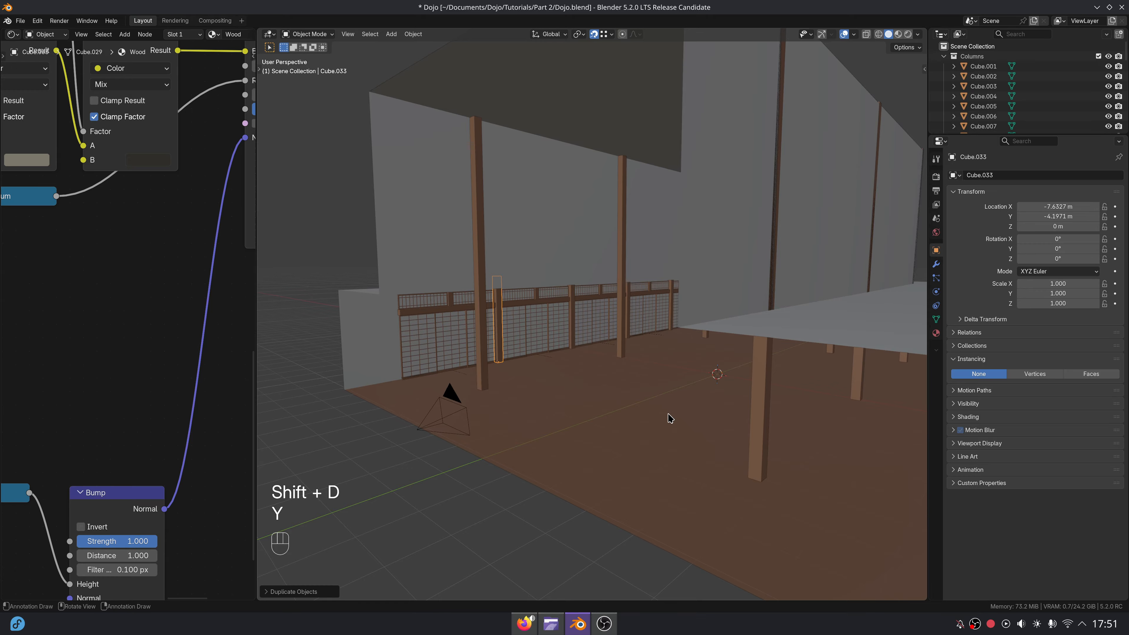
pyautogui.press('g')
pyautogui.press('y')
pyautogui.press('x')
pyautogui.click(844, 416)
# Step: Move the duplicated column along X in top view to the instanced wall at about 7.63 m and delete it
pyautogui.press('KP_7')
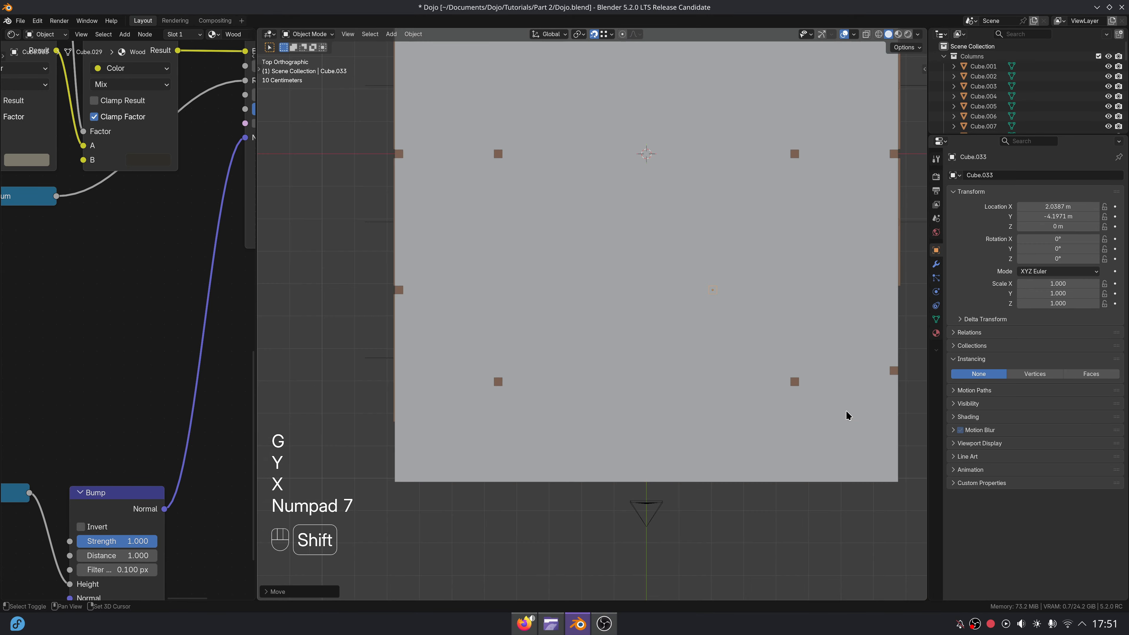
pyautogui.keyDown('shift'); pyautogui.moveTo(849, 416); pyautogui.dragTo(639, 436, button='middle'); pyautogui.keyUp('shift')
pyautogui.press('g')
pyautogui.press('x')
pyautogui.click(698, 400)
pyautogui.scroll(-1, 653, 378)
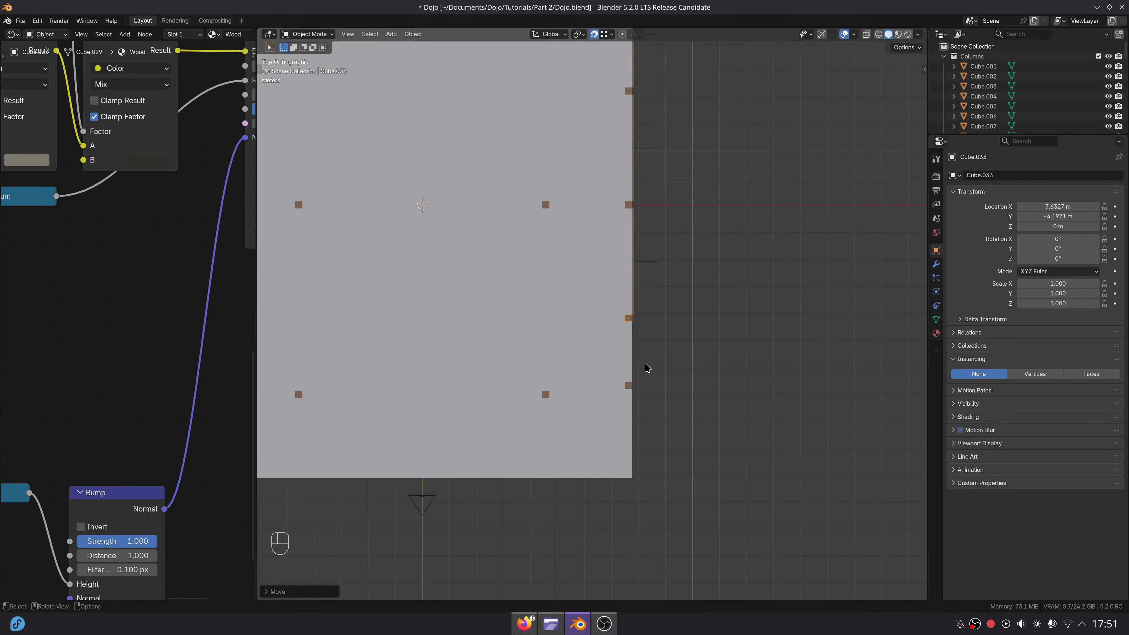
pyautogui.press('Delete')
# Step: Move the existing misaligned side column along Y in top view to about -4.20 m, at the end of the last Door 1 instance
pyautogui.moveTo(651, 376); pyautogui.dragTo(614, 288, button='middle')
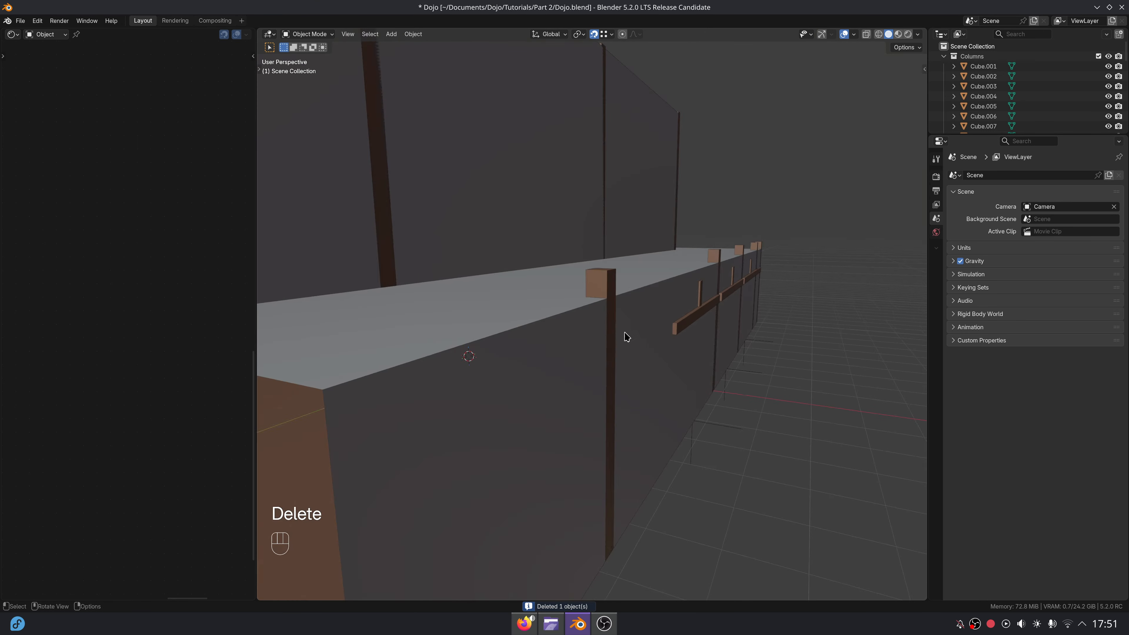
pyautogui.scroll(1, 480, 347)
pyautogui.keyDown('shift'); pyautogui.moveTo(475, 349); pyautogui.dragTo(613, 370, button='middle'); pyautogui.keyUp('shift')
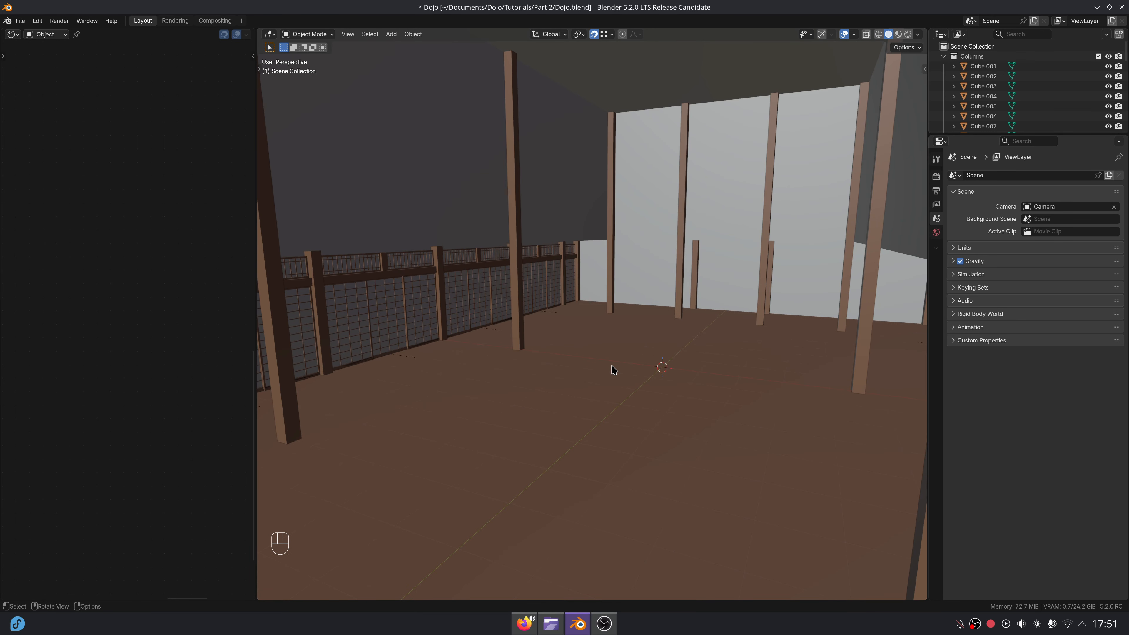
pyautogui.scroll(-3, 614, 369)
pyautogui.keyDown('shift'); pyautogui.moveTo(700, 368); pyautogui.dragTo(553, 373, button='middle'); pyautogui.keyUp('shift')
pyautogui.click(649, 326)
pyautogui.press('KP_7')
pyautogui.keyDown('shift'); pyautogui.moveTo(831, 322); pyautogui.dragTo(735, 325, button='middle'); pyautogui.keyUp('shift')
pyautogui.scroll(5, 735, 325)
pyautogui.press('g')
pyautogui.press('y')
pyautogui.click(622, 307)
# Step: Delete the surplus object at the repositioned side column and select the remaining column
pyautogui.scroll(-7, 625, 310)
pyautogui.keyDown('shift'); pyautogui.moveTo(535, 333); pyautogui.dragTo(714, 348, button='middle'); pyautogui.keyUp('shift')
pyautogui.click(768, 332)
pyautogui.press('Delete')
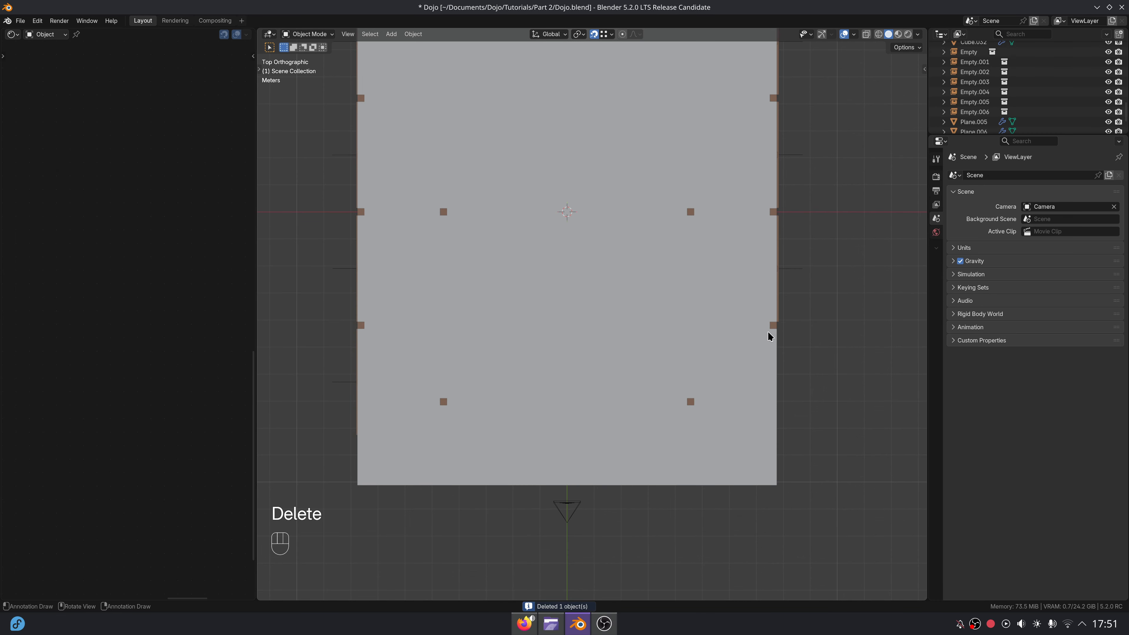
pyautogui.click(770, 336)
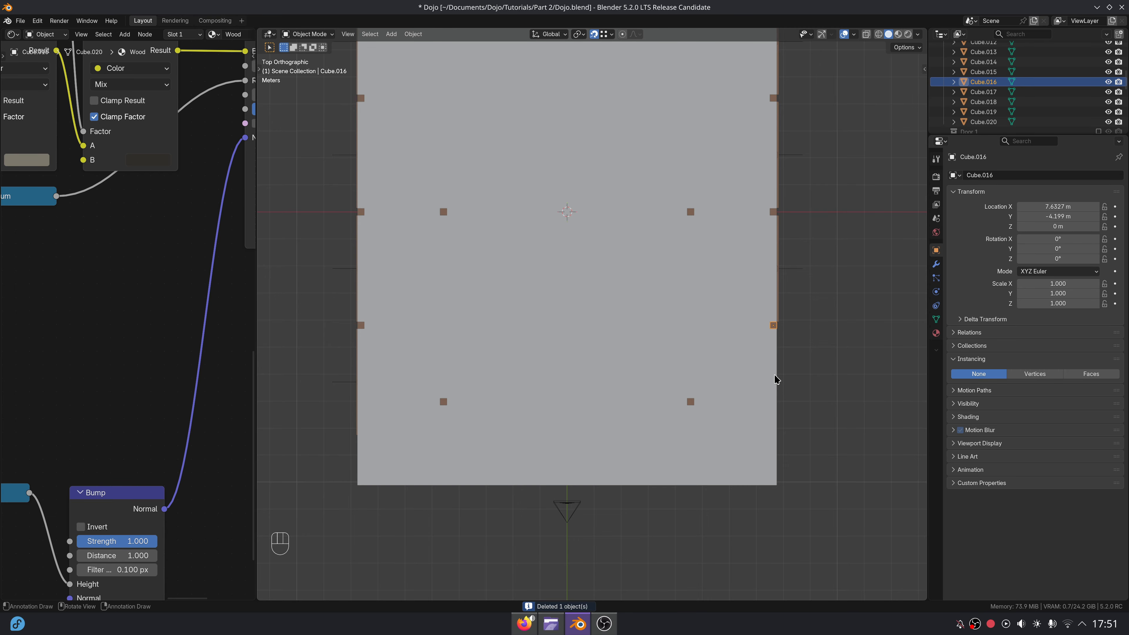
# Step: Duplicate the last Door 1 instance along Y past the repositioned column, to about -6.29 m
pyautogui.keyDown('shift'); pyautogui.moveTo(775, 379); pyautogui.dragTo(605, 361, button='middle'); pyautogui.keyUp('shift')
pyautogui.scroll(3, 605, 361)
pyautogui.click(623, 242)
pyautogui.hotkey('shift', 'd')
pyautogui.press('y')
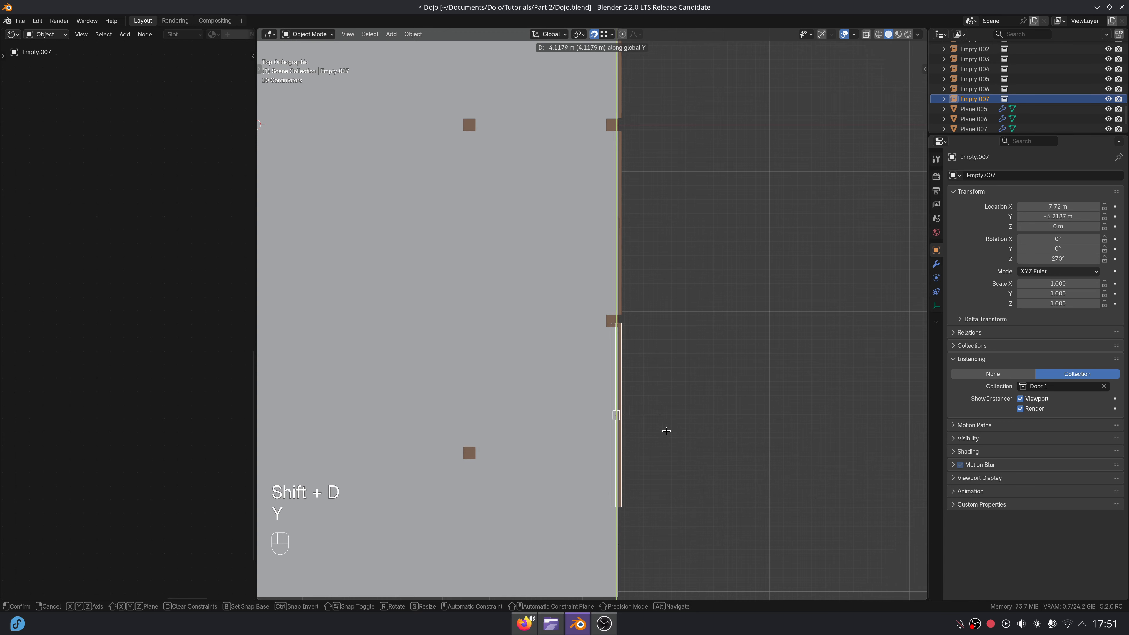
pyautogui.click(665, 435)
# Step: Select the room's wall shell object and enter Edit Mode with face selection
pyautogui.moveTo(640, 403); pyautogui.dragTo(728, 318, button='middle')
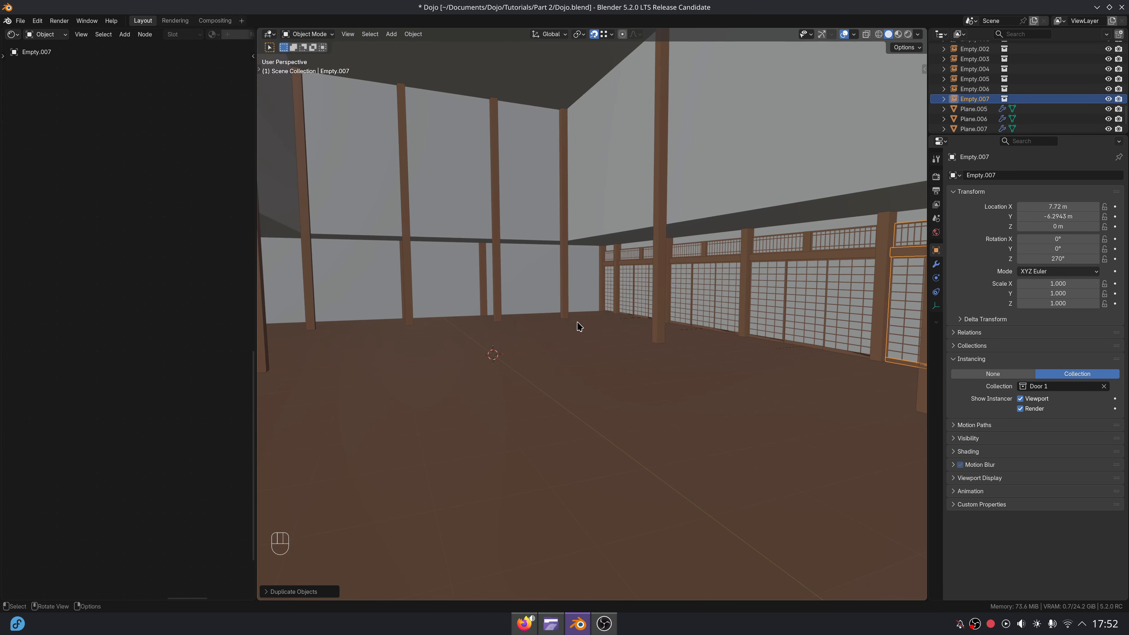
pyautogui.keyDown('shift'); pyautogui.moveTo(577, 326); pyautogui.dragTo(691, 349, button='middle'); pyautogui.keyUp('shift')
pyautogui.moveTo(691, 349); pyautogui.dragTo(614, 340, button='middle')
pyautogui.click(528, 314)
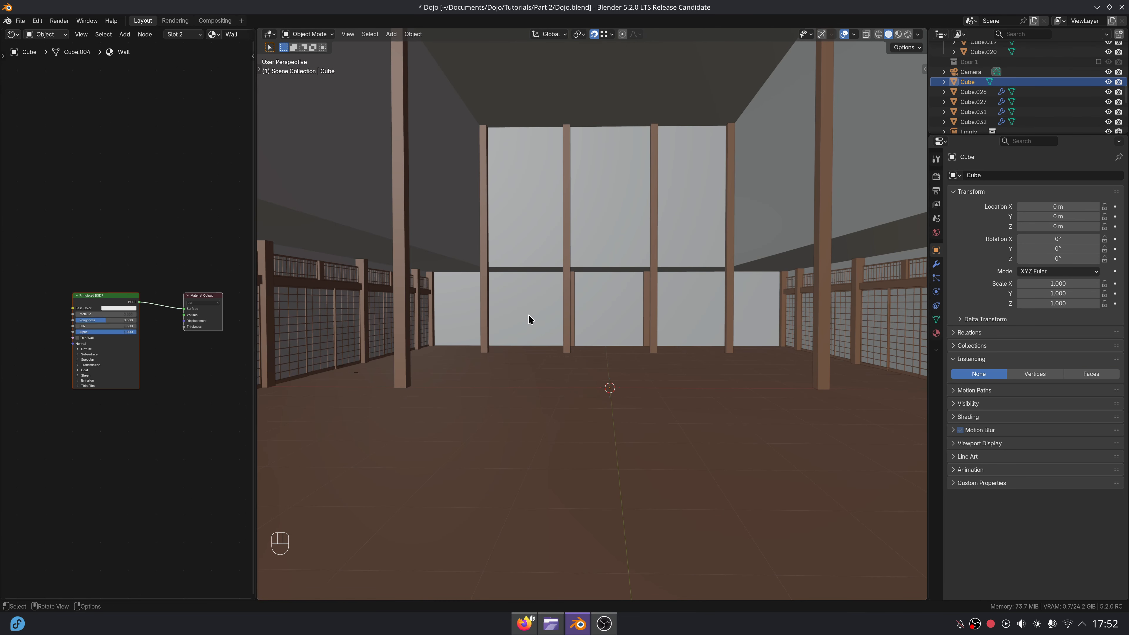
pyautogui.scroll(-5, 529, 317)
pyautogui.moveTo(529, 317); pyautogui.dragTo(638, 306, button='middle')
pyautogui.press('Tab')
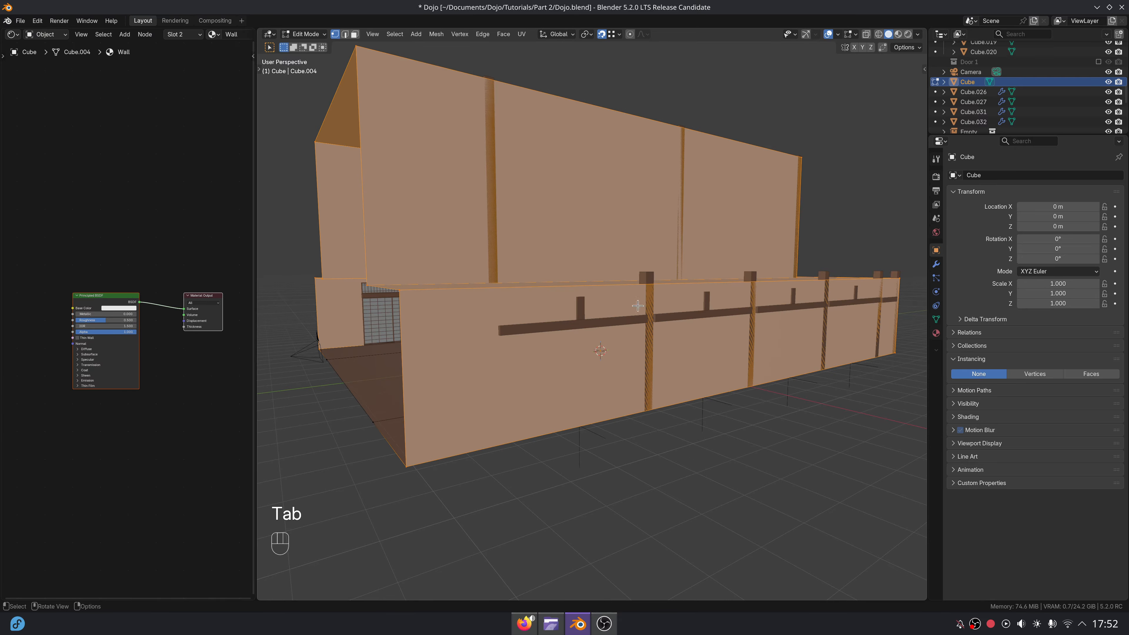
pyautogui.click(355, 36)
# Step: Delete the lower side and back wall faces of the room shell and return to Object Mode
pyautogui.scroll(-3, 809, 315)
pyautogui.keyDown('alt'); pyautogui.click(809, 315); pyautogui.keyUp('alt')
pyautogui.moveTo(809, 315); pyautogui.dragTo(628, 340, button='middle')
pyautogui.click(539, 342)
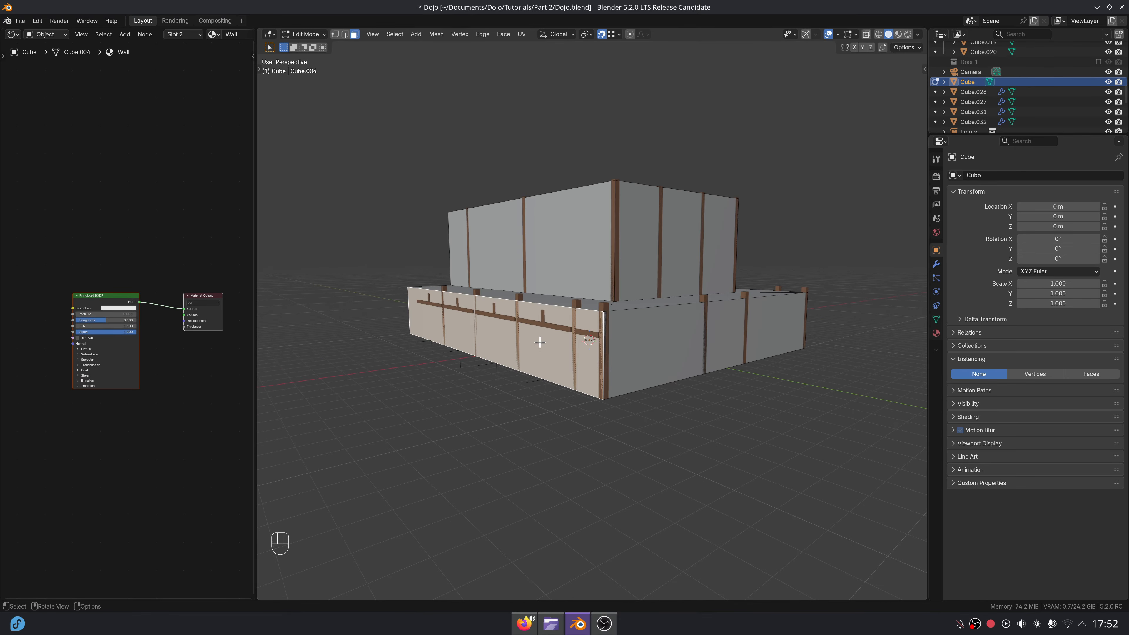
pyautogui.keyDown('shift'); pyautogui.click(729, 342); pyautogui.keyUp('shift')
pyautogui.moveTo(874, 346); pyautogui.dragTo(553, 295, button='middle')
pyautogui.keyDown('shift'); pyautogui.click(651, 330); pyautogui.keyUp('shift')
pyautogui.press('Delete')
pyautogui.click(627, 361)
pyautogui.scroll(3, 652, 320)
pyautogui.scroll(2, 636, 318)
pyautogui.press('Tab')
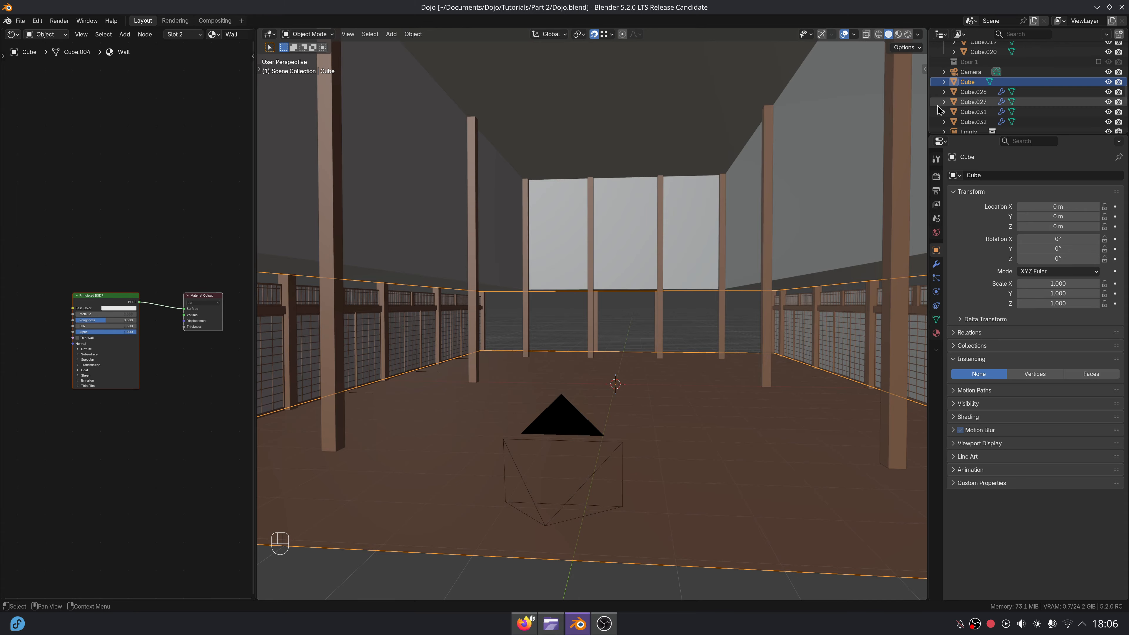
pyautogui.scroll(10, 995, 85)
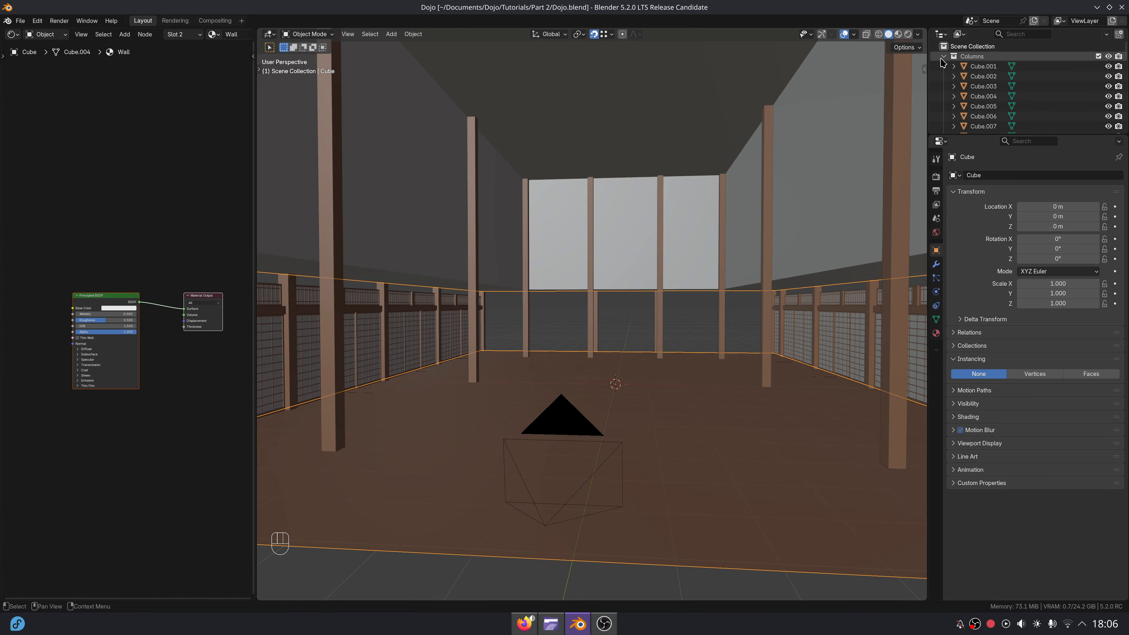
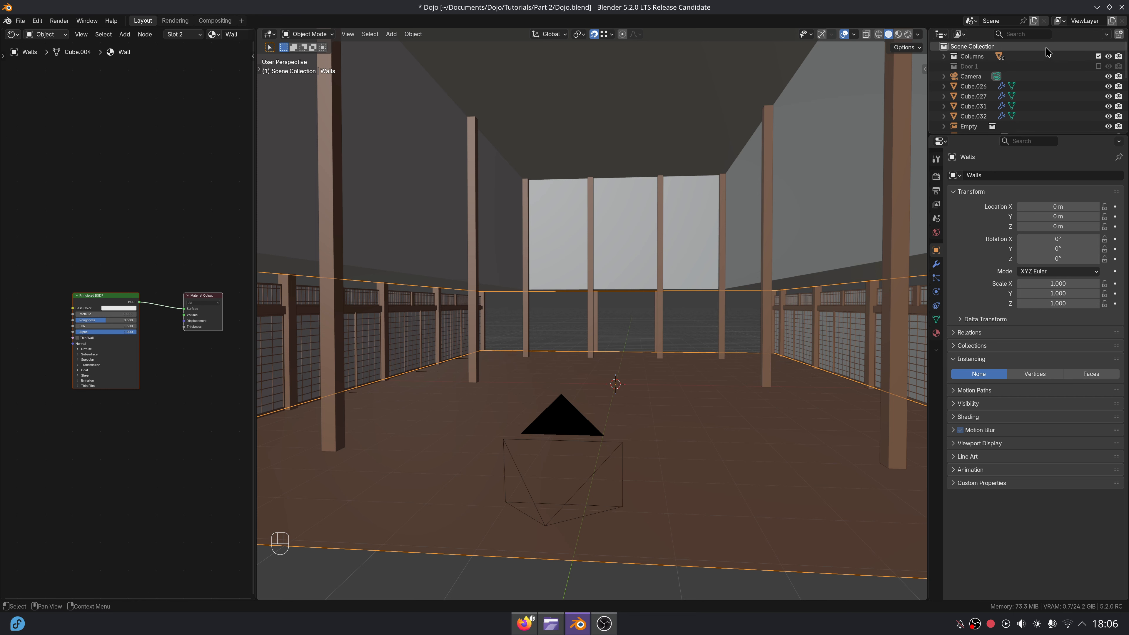
# Step: Create a collection named Doors in the scene collection and enlarge the object list area
pyautogui.click(1037, 47)
pyautogui.click(982, 77)
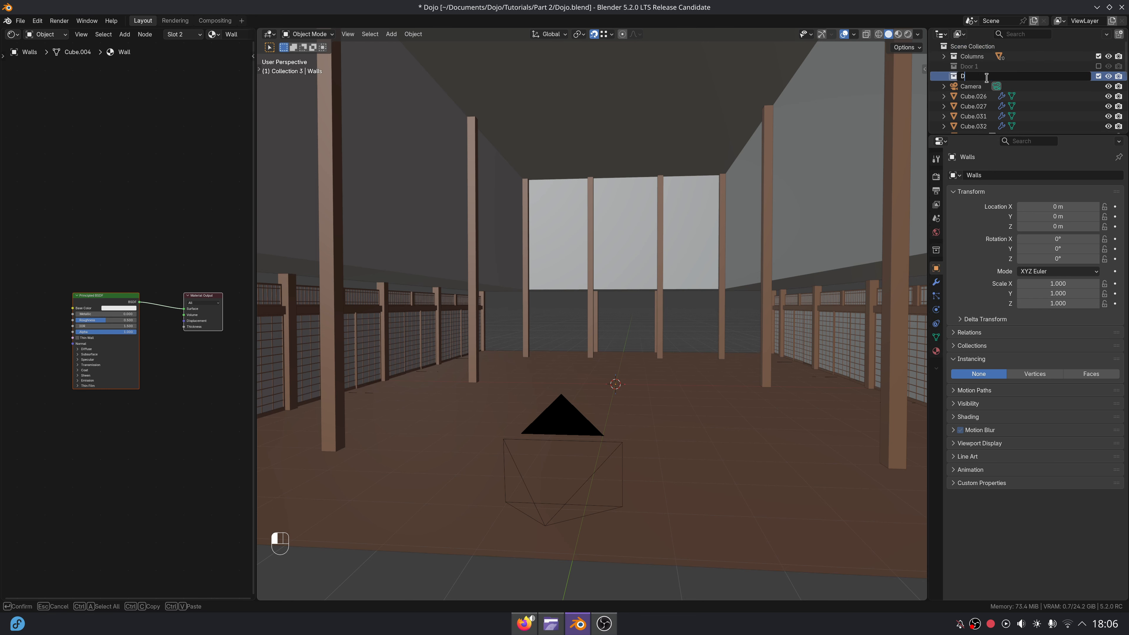
pyautogui.moveTo(972, 133); pyautogui.dragTo(972, 190)
# Step: Select the four Door 1 instances along the negative-X side of the dojo
pyautogui.click(970, 137)
pyautogui.keyDown('shift'); pyautogui.click(456, 321); pyautogui.keyUp('shift')
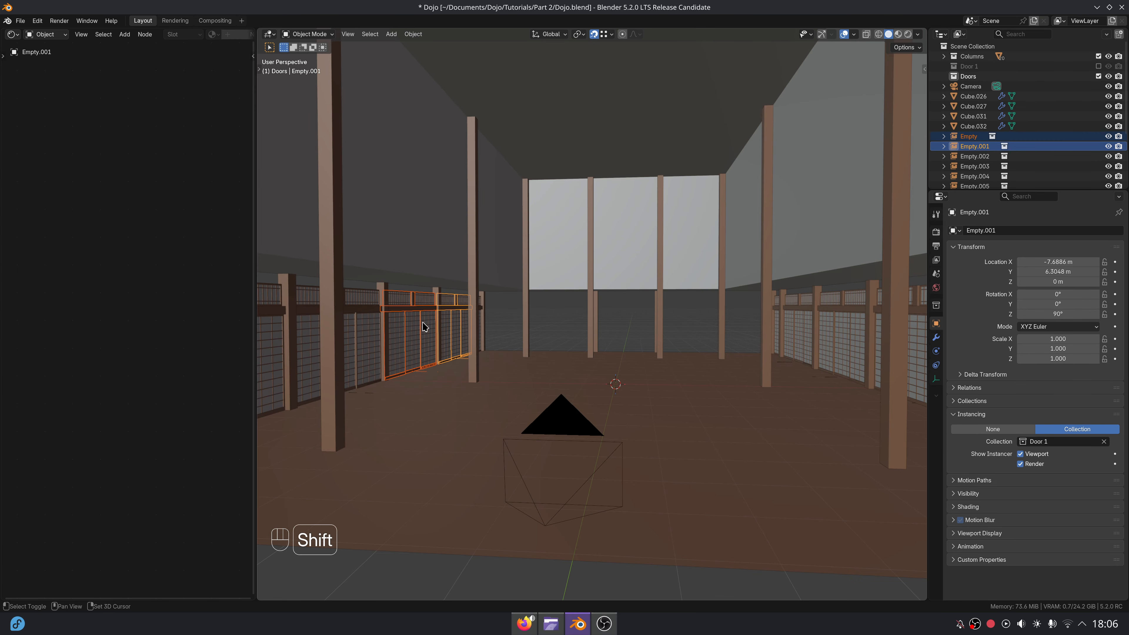
pyautogui.keyDown('shift'); pyautogui.click(378, 331); pyautogui.keyUp('shift')
pyautogui.keyDown('shift'); pyautogui.click(317, 328); pyautogui.keyUp('shift')
# Step: Add the short corner wall's lattice panels and wooden rails on the negative-X side to the selection, undoing wrong picks
pyautogui.scroll(-6, 556, 318)
pyautogui.moveTo(580, 317); pyautogui.dragTo(666, 334, button='middle')
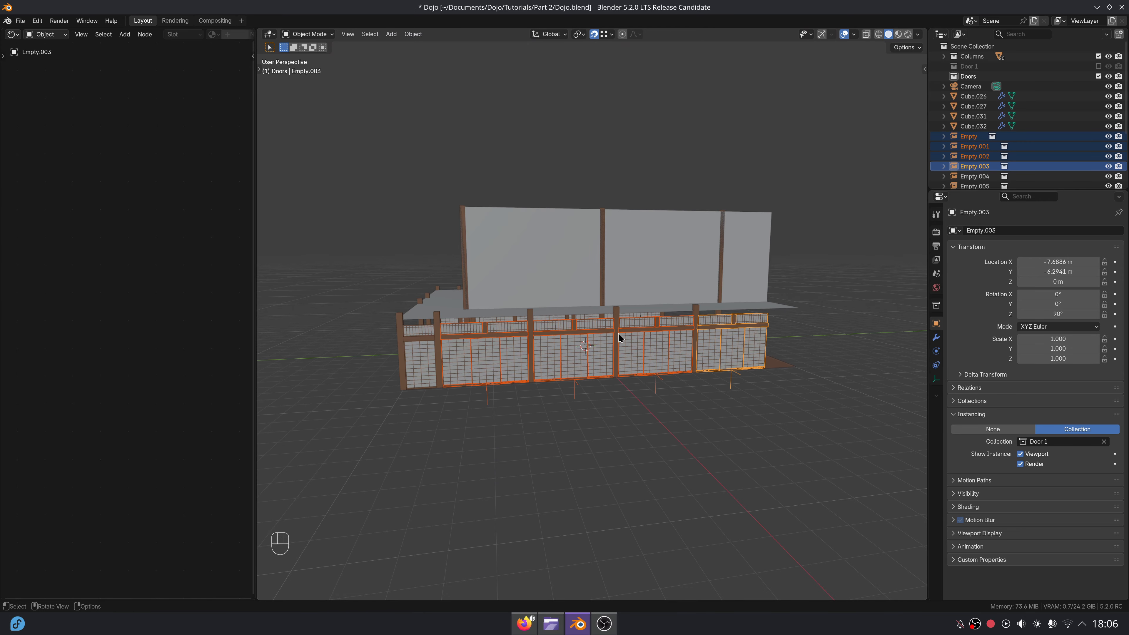
pyautogui.keyDown('shift'); pyautogui.click(417, 342); pyautogui.keyUp('shift')
pyautogui.keyDown('shift'); pyautogui.click(419, 334); pyautogui.keyUp('shift')
pyautogui.keyDown('shift'); pyautogui.click(420, 324); pyautogui.keyUp('shift')
pyautogui.moveTo(424, 331); pyautogui.dragTo(504, 324, button='middle')
pyautogui.scroll(3, 524, 366)
pyautogui.keyDown('shift'); pyautogui.click(533, 378); pyautogui.keyUp('shift')
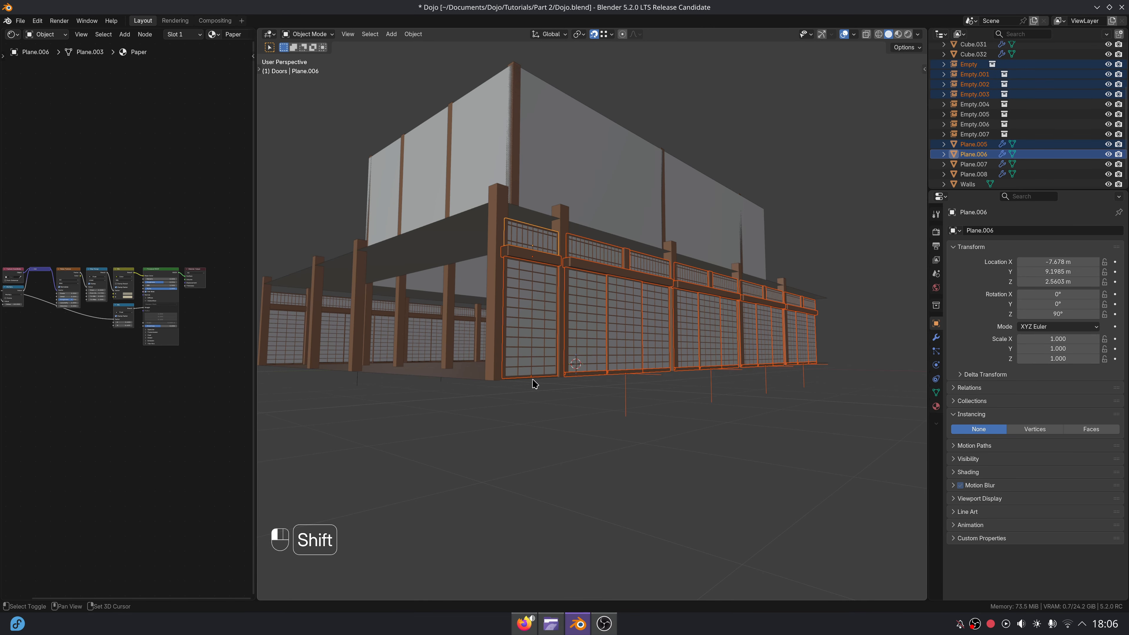
pyautogui.hotkey('ctrl', 'z')
pyautogui.keyDown('shift'); pyautogui.click(533, 377); pyautogui.keyUp('shift')
pyautogui.scroll(5, 534, 376)
pyautogui.scroll(-5, 535, 378)
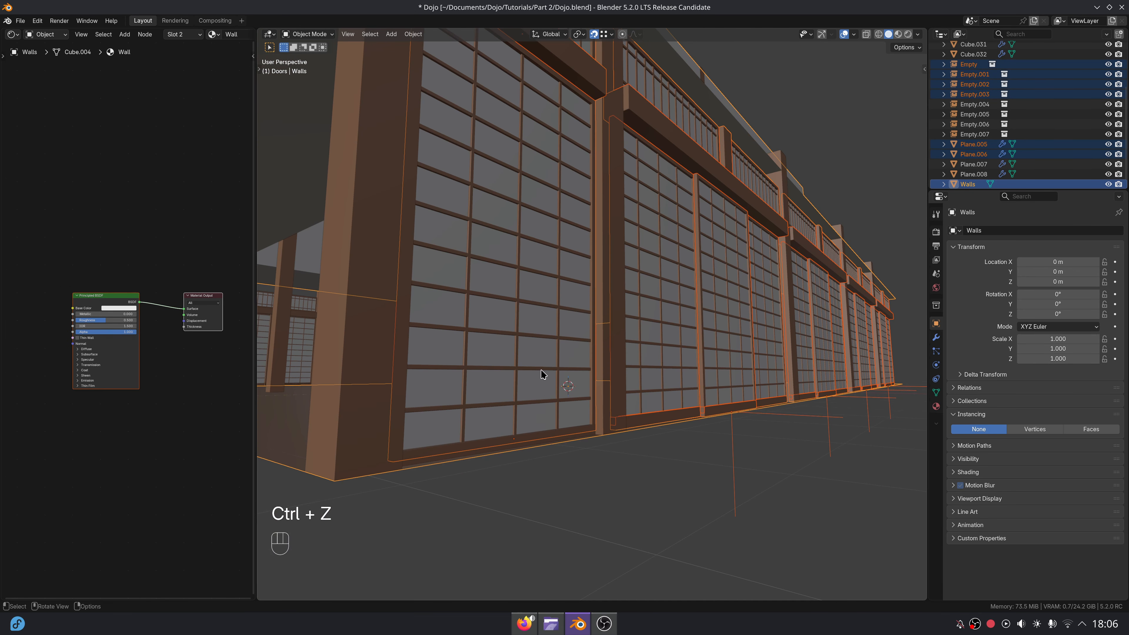
pyautogui.hotkey('ctrl', 'z')
pyautogui.keyDown('shift'); pyautogui.click(430, 459); pyautogui.keyUp('shift')
# Step: Add the short corner wall's lattice panels and wooden rails on the positive-X side to the selection
pyautogui.moveTo(486, 378); pyautogui.dragTo(853, 410, button='middle')
pyautogui.moveTo(826, 364); pyautogui.dragTo(715, 327, button='middle')
pyautogui.keyDown('shift'); pyautogui.click(711, 300); pyautogui.keyUp('shift')
pyautogui.keyDown('shift'); pyautogui.click(699, 476); pyautogui.keyUp('shift')
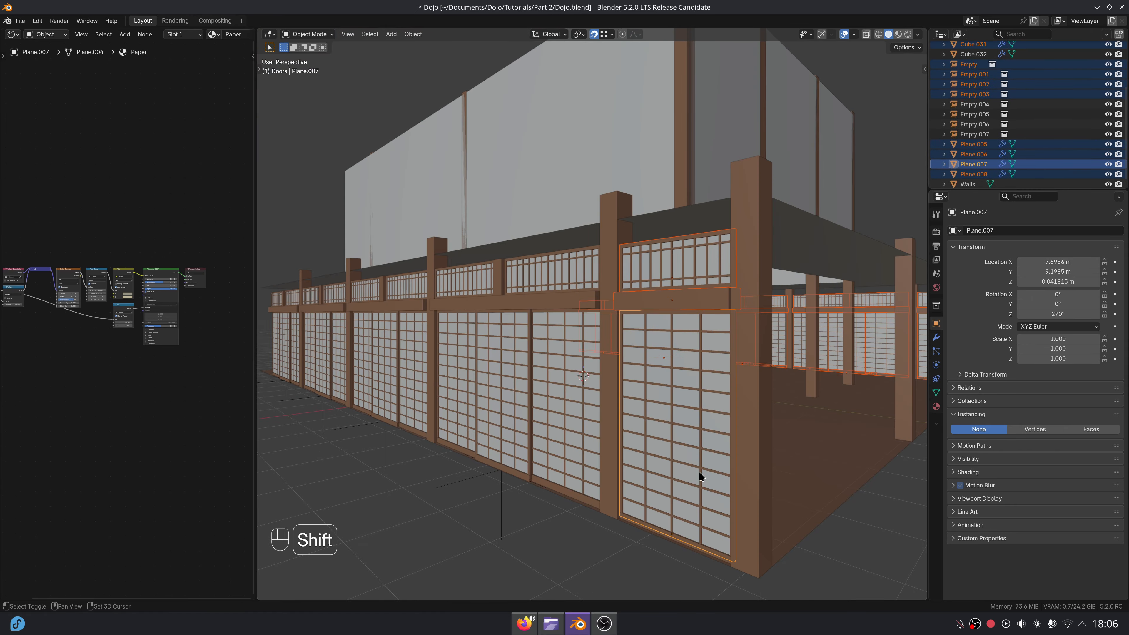
pyautogui.moveTo(701, 532); pyautogui.dragTo(697, 497, button='middle')
pyautogui.scroll(5, 706, 530)
pyautogui.keyDown('shift'); pyautogui.click(685, 537); pyautogui.keyUp('shift')
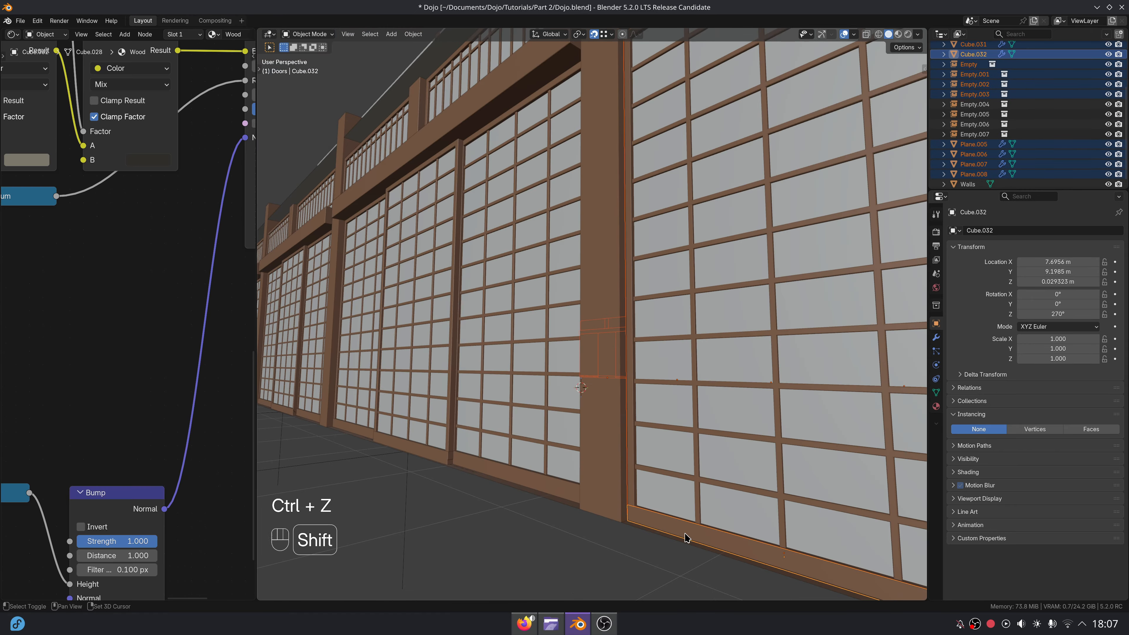
# Step: Add the four Door 1 instances along the positive-X side to the selection
pyautogui.scroll(-5, 500, 369)
pyautogui.moveTo(496, 365); pyautogui.dragTo(650, 400, button='middle')
pyautogui.keyDown('shift'); pyautogui.click(650, 400); pyautogui.keyUp('shift')
pyautogui.keyDown('shift'); pyautogui.click(535, 386); pyautogui.keyUp('shift')
pyautogui.scroll(-2, 536, 386)
pyautogui.moveTo(536, 386); pyautogui.dragTo(598, 390, button='middle')
pyautogui.keyDown('shift'); pyautogui.click(520, 400); pyautogui.keyUp('shift')
pyautogui.keyDown('shift'); pyautogui.click(398, 402); pyautogui.keyUp('shift')
# Step: Move all selected wall pieces and instances into the Doors collection and collapse it
pyautogui.moveTo(493, 390); pyautogui.dragTo(611, 358, button='middle')
pyautogui.scroll(5, 576, 361)
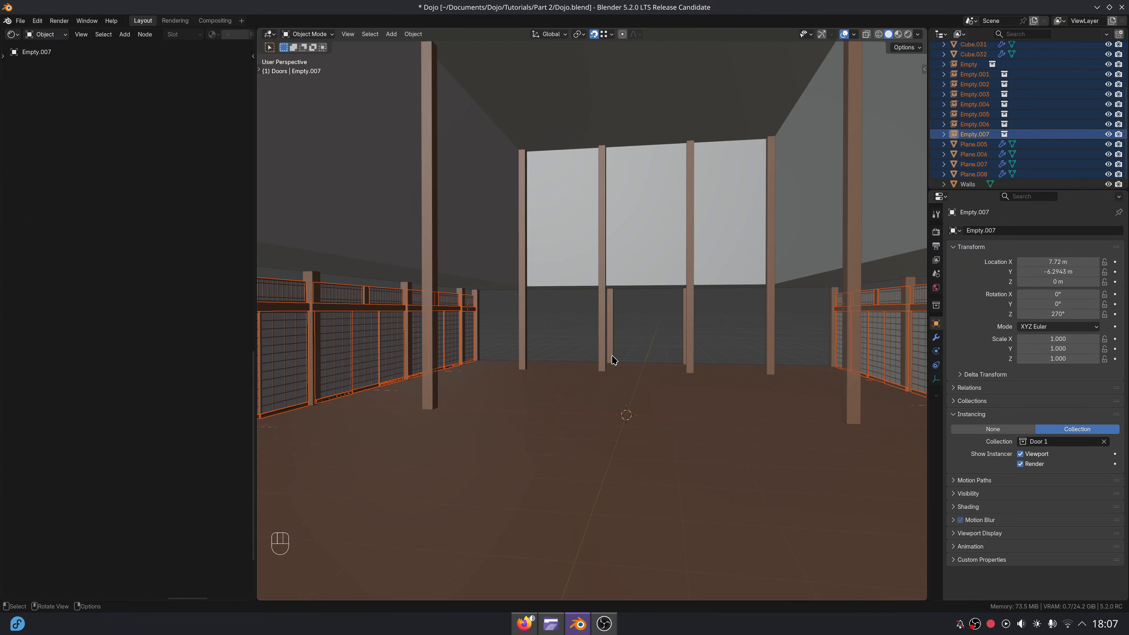
pyautogui.press('m')
pyautogui.click(588, 386)
pyautogui.scroll(5, 977, 124)
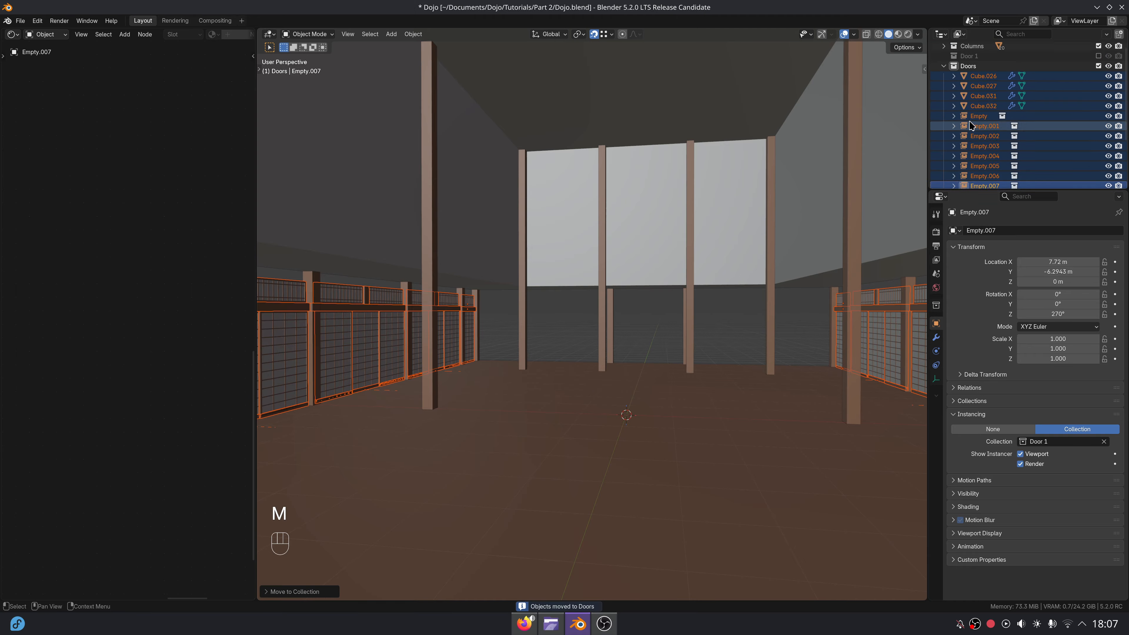
pyautogui.click(962, 134)
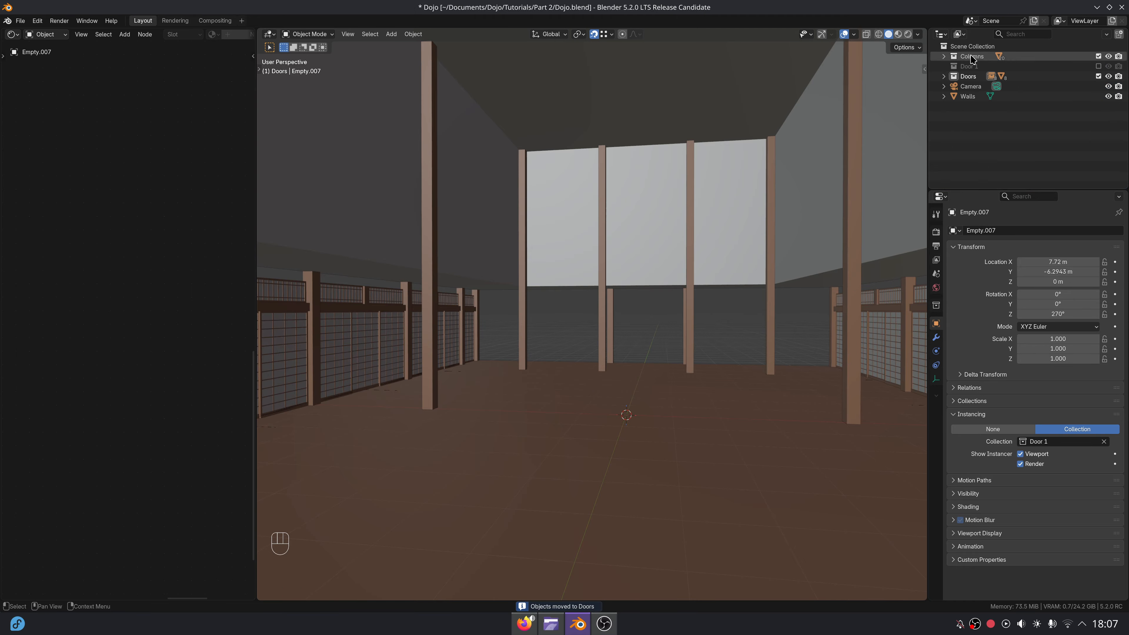
# Step: Enable the Door 1 collection in the view layer and duplicate it
pyautogui.click(971, 67)
pyautogui.click(1099, 66)
pyautogui.rightClick(976, 68)
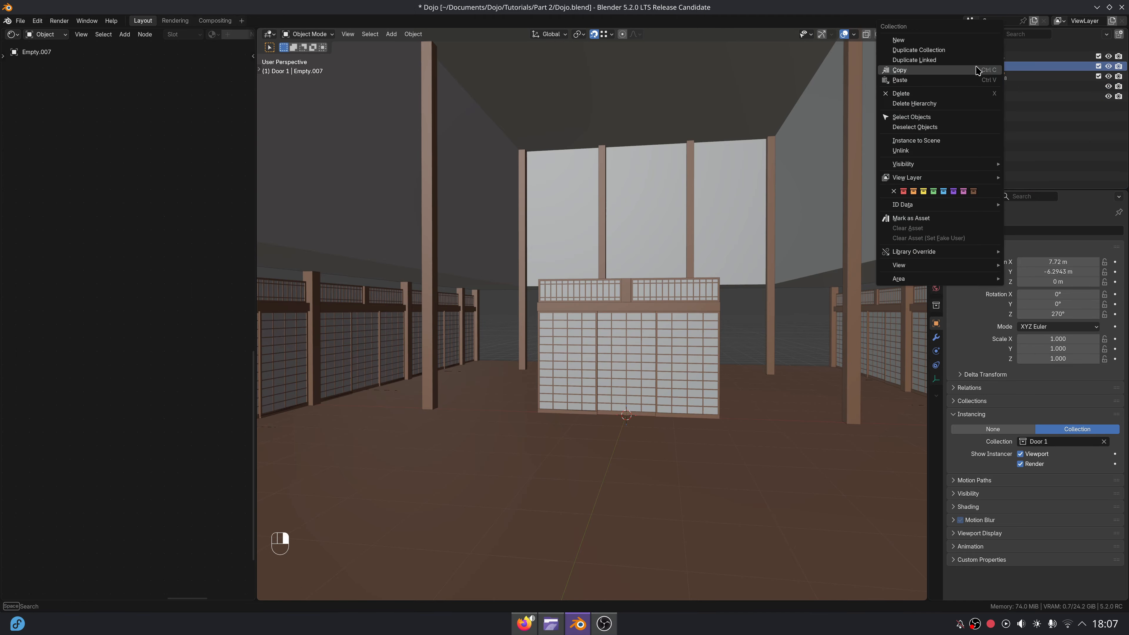
pyautogui.click(952, 51)
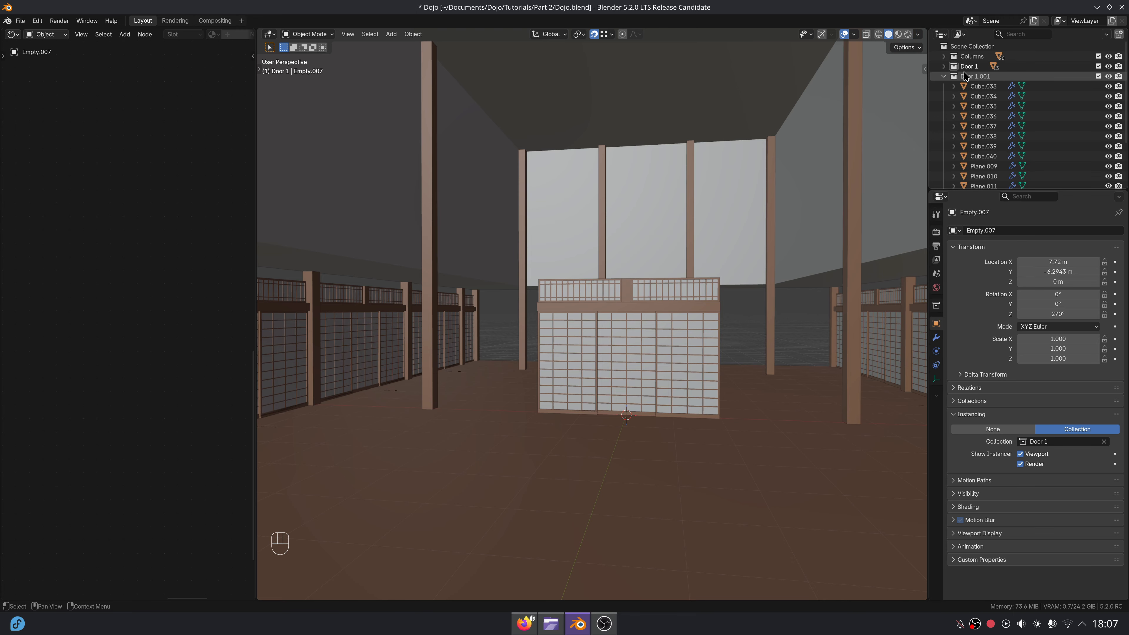
# Step: Exclude the original Door 1 collection from the view layer and rename its duplicate Door 2
pyautogui.click(1098, 66)
pyautogui.click(994, 76)
pyautogui.doubleClick(994, 76)
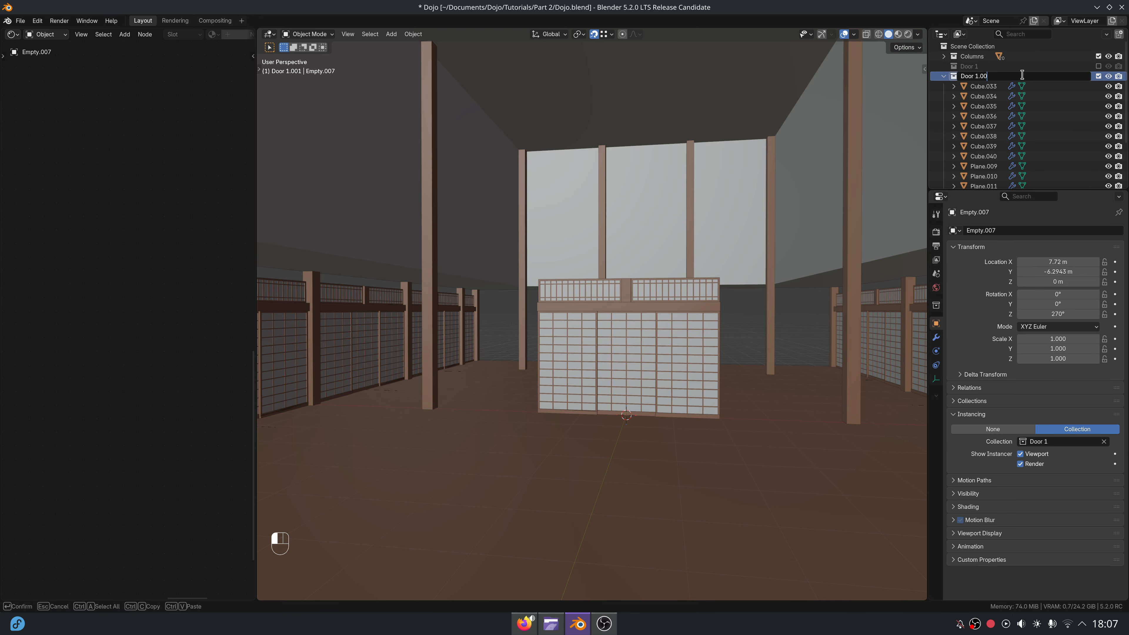
# Step: Delete both outer lattice panels and their bottom rails from Door 2, keeping only the centre panel
pyautogui.scroll(3, 644, 375)
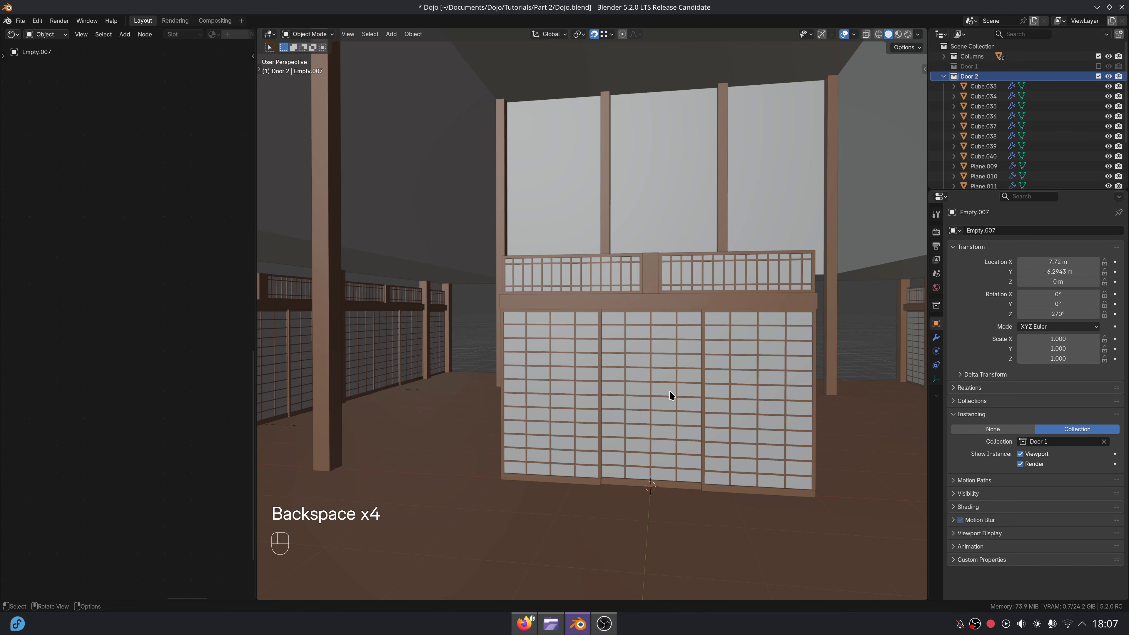
pyautogui.scroll(2, 670, 390)
pyautogui.keyDown('shift'); pyautogui.moveTo(754, 423); pyautogui.dragTo(688, 371, button='middle'); pyautogui.keyUp('shift')
pyautogui.click(702, 361)
pyautogui.press('Delete')
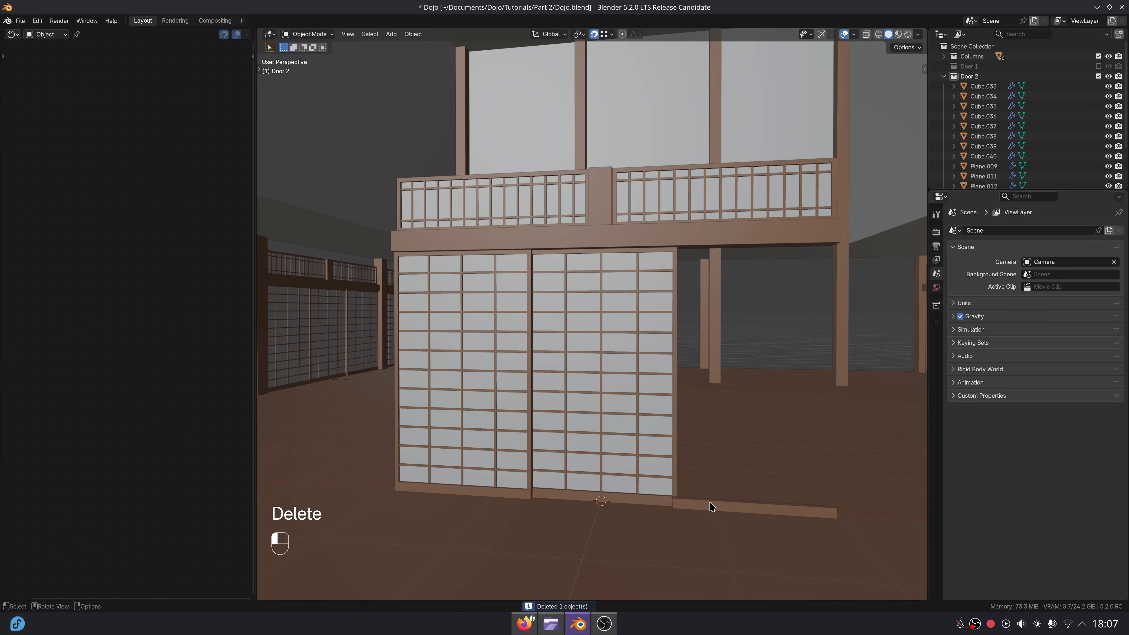
pyautogui.click(465, 363)
pyautogui.press('Delete')
pyautogui.click(482, 486)
pyautogui.press('Delete')
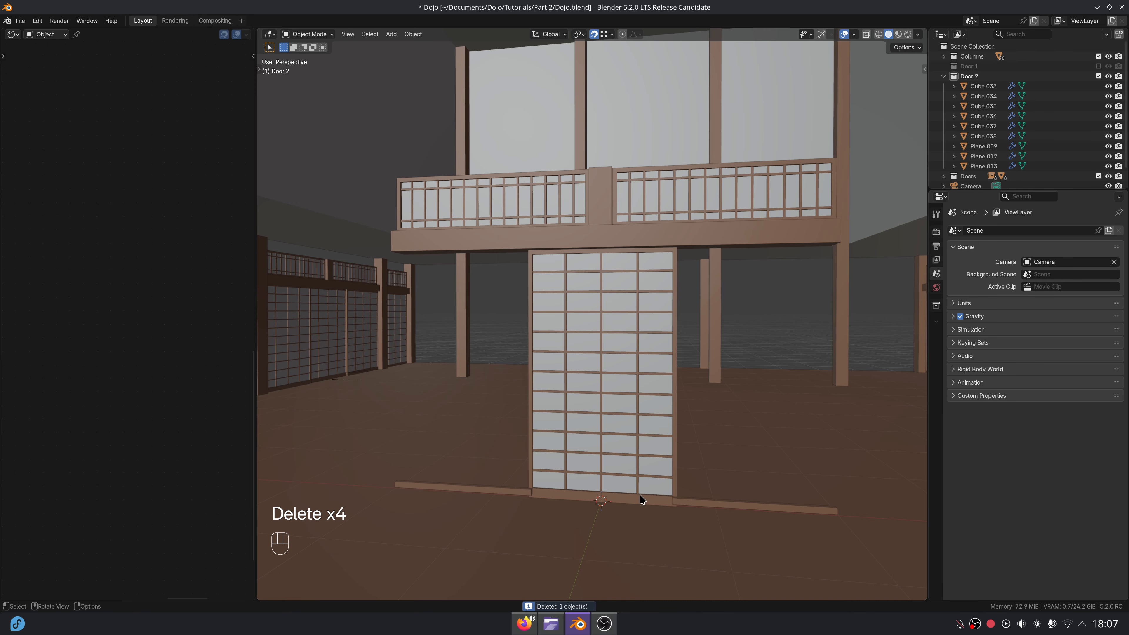
pyautogui.click(714, 507)
pyautogui.press('Delete')
# Step: Scale the horizontal beam's mesh along X in Edit Mode to match the centre door panel's width
pyautogui.moveTo(638, 478); pyautogui.dragTo(673, 253, button='middle')
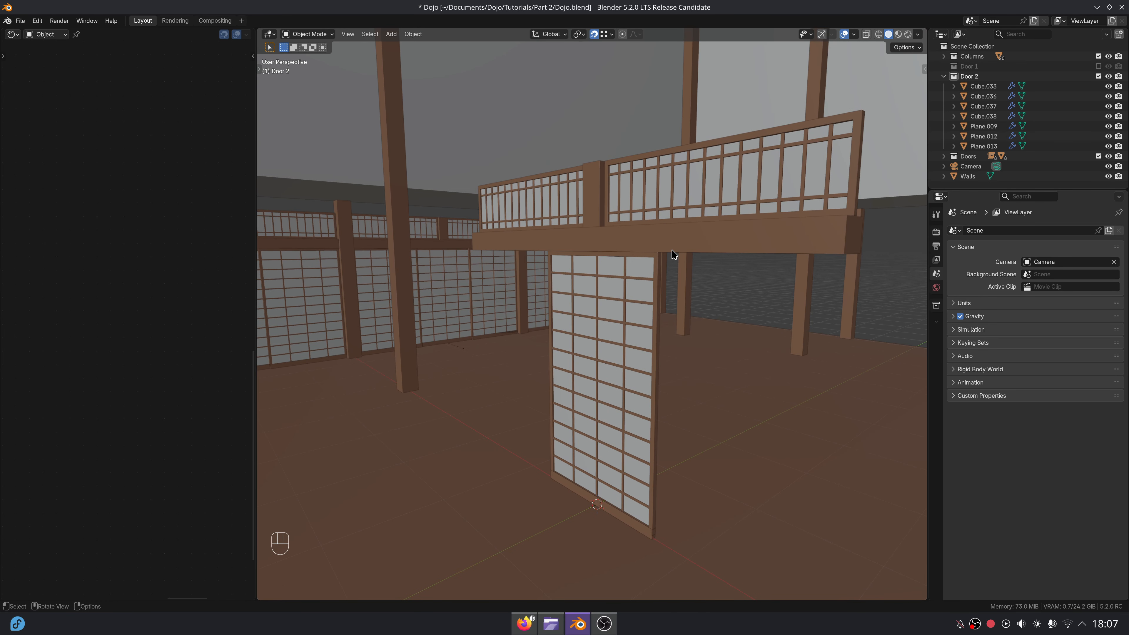
pyautogui.click(683, 230)
pyautogui.moveTo(653, 290); pyautogui.dragTo(723, 294, button='middle')
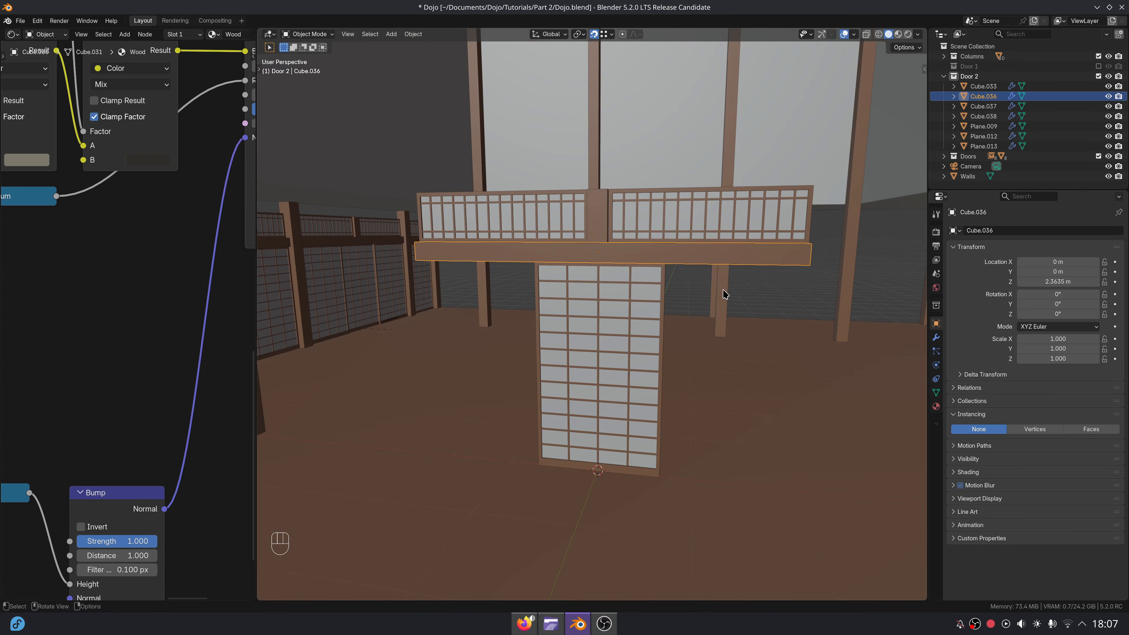
pyautogui.press('Tab')
pyautogui.press('a')
pyautogui.press('s')
pyautogui.press('x')
pyautogui.press('KP_1')
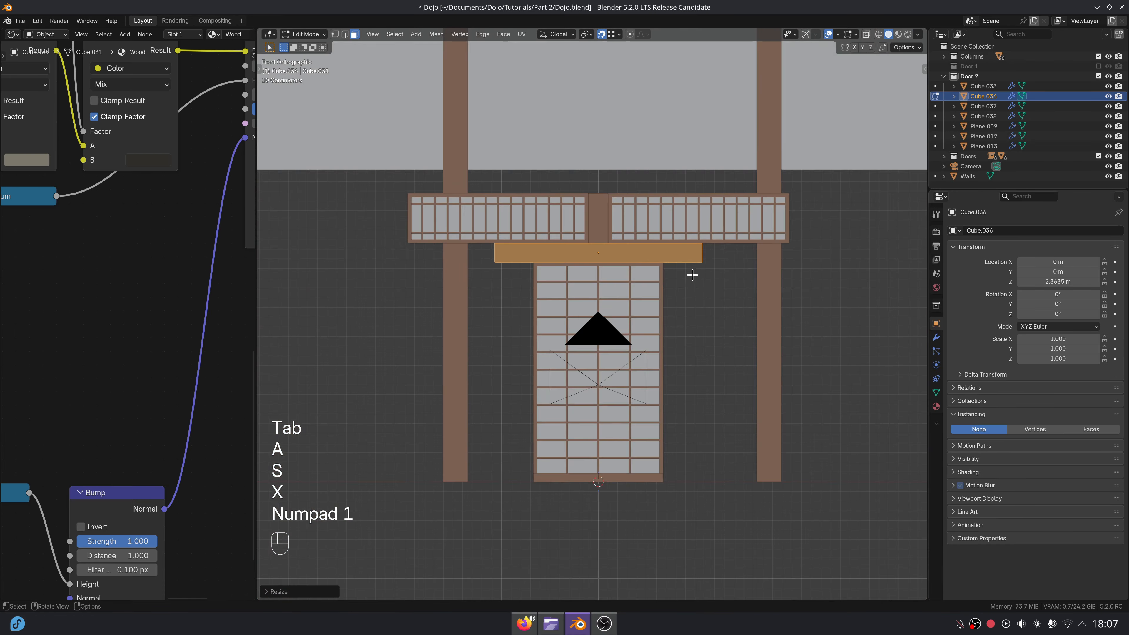
pyautogui.scroll(8, 689, 285)
pyautogui.click(654, 365)
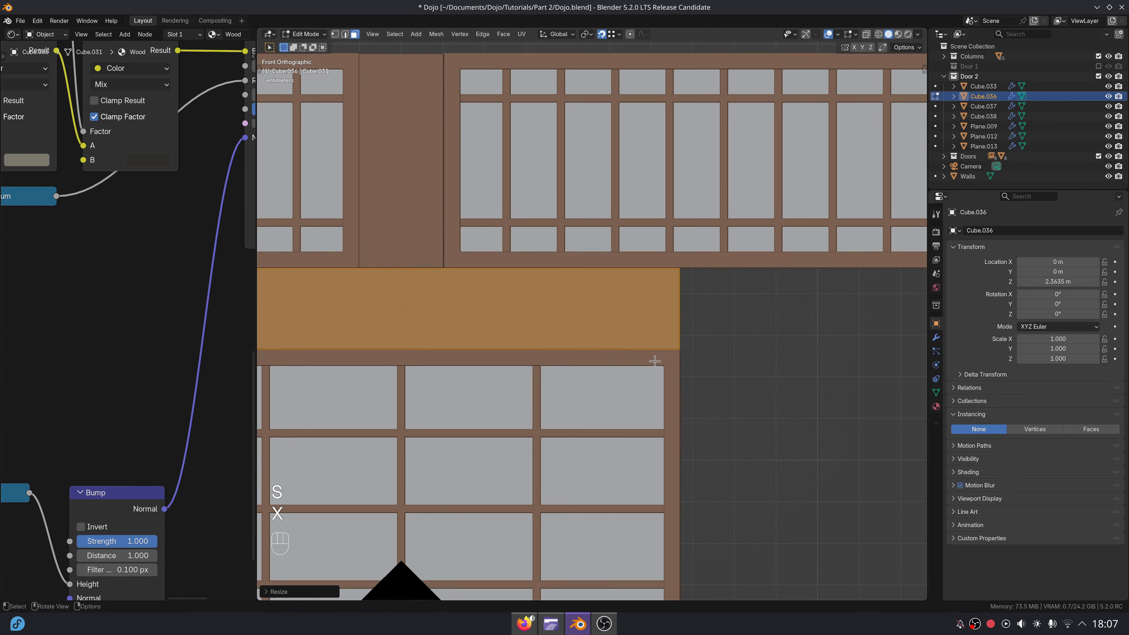
pyautogui.scroll(-6, 661, 320)
pyautogui.press('Tab')
# Step: Delete the upper lattice panel on the positive-X side and the small centre post above the beam
pyautogui.moveTo(693, 315); pyautogui.dragTo(721, 297, button='middle')
pyautogui.click(680, 246)
pyautogui.scroll(3, 688, 317)
pyautogui.press('Tab')
pyautogui.scroll(-3, 689, 318)
pyautogui.press('Tab')
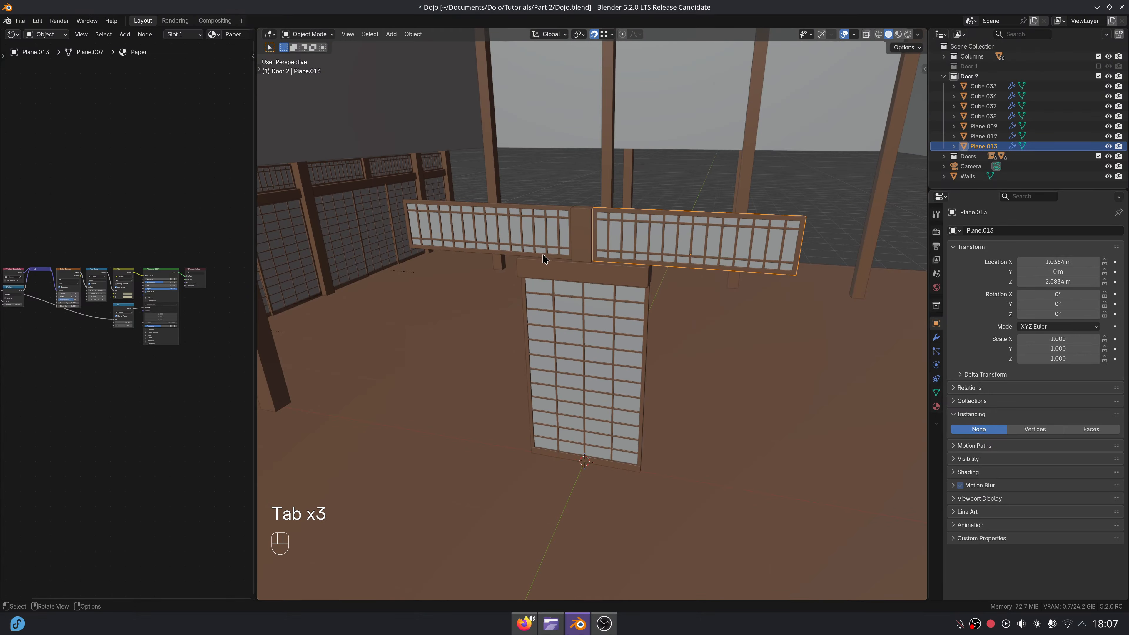
pyautogui.press('Delete')
pyautogui.click(587, 231)
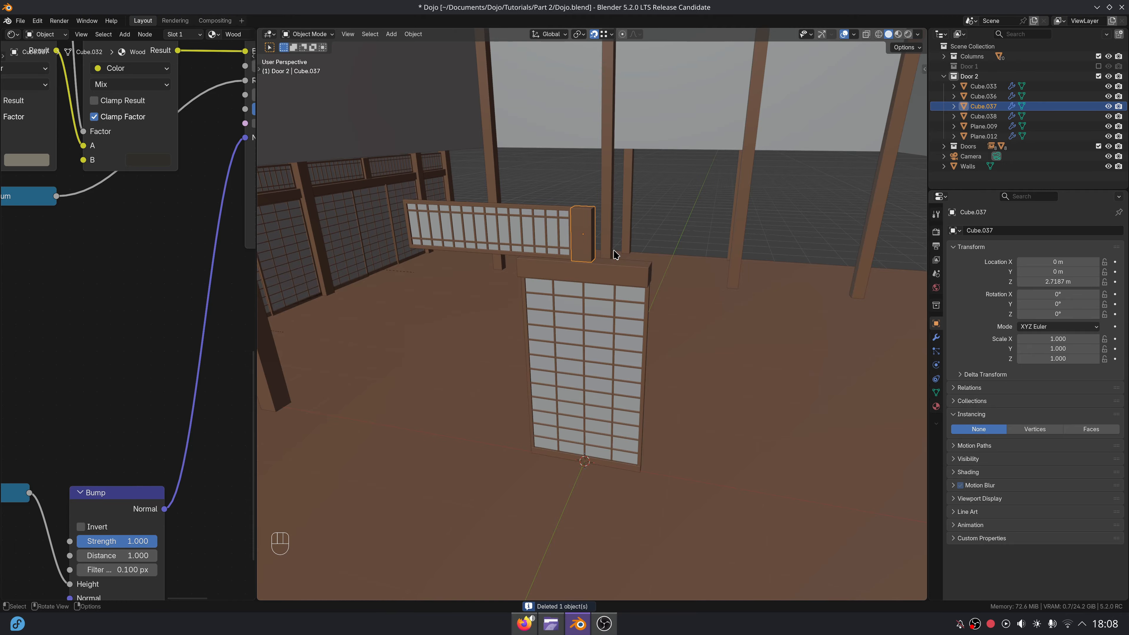
pyautogui.press('Delete')
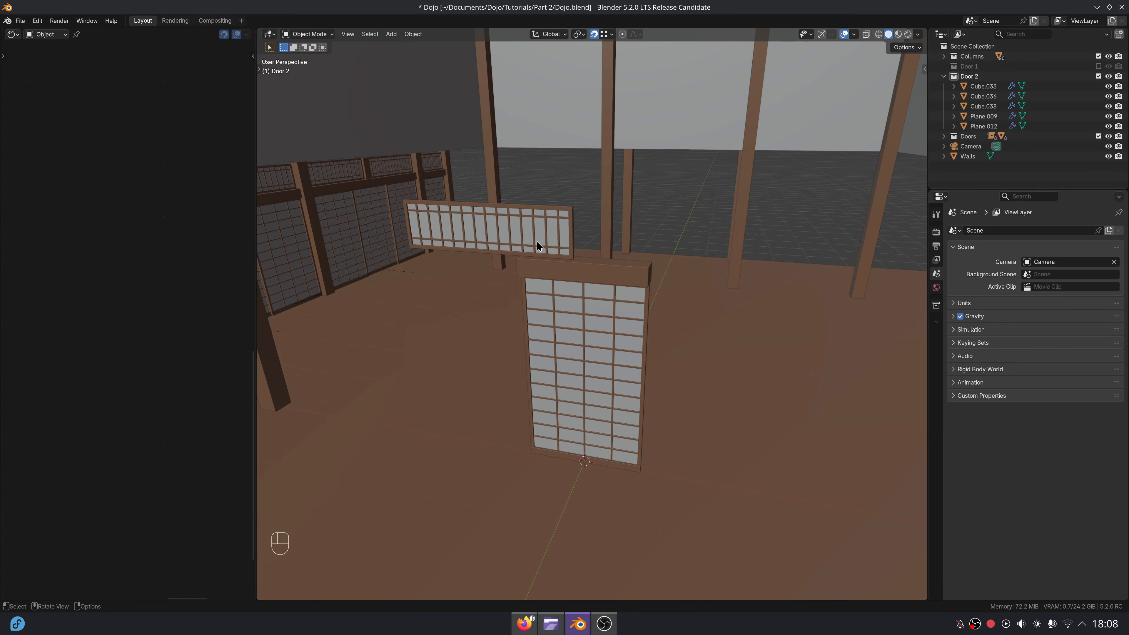
# Step: Centre the remaining upper lattice panel over the door by setting its X location to 0 m
pyautogui.click(538, 247)
pyautogui.press('x')
pyautogui.click(631, 271)
pyautogui.press('n')
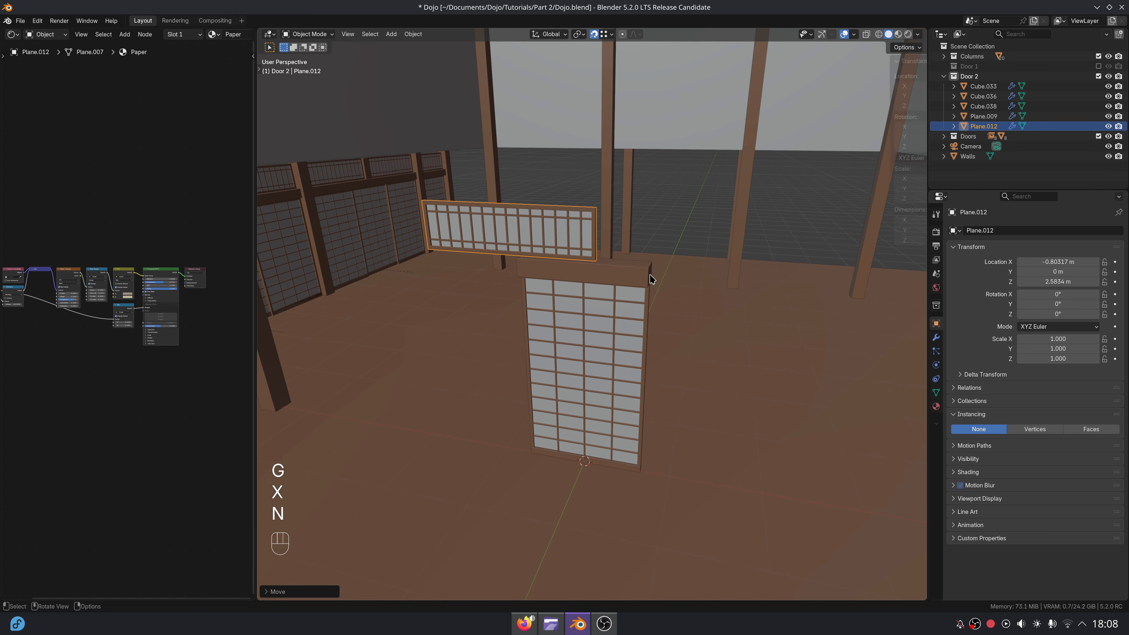
pyautogui.write('0')
pyautogui.press('Return')
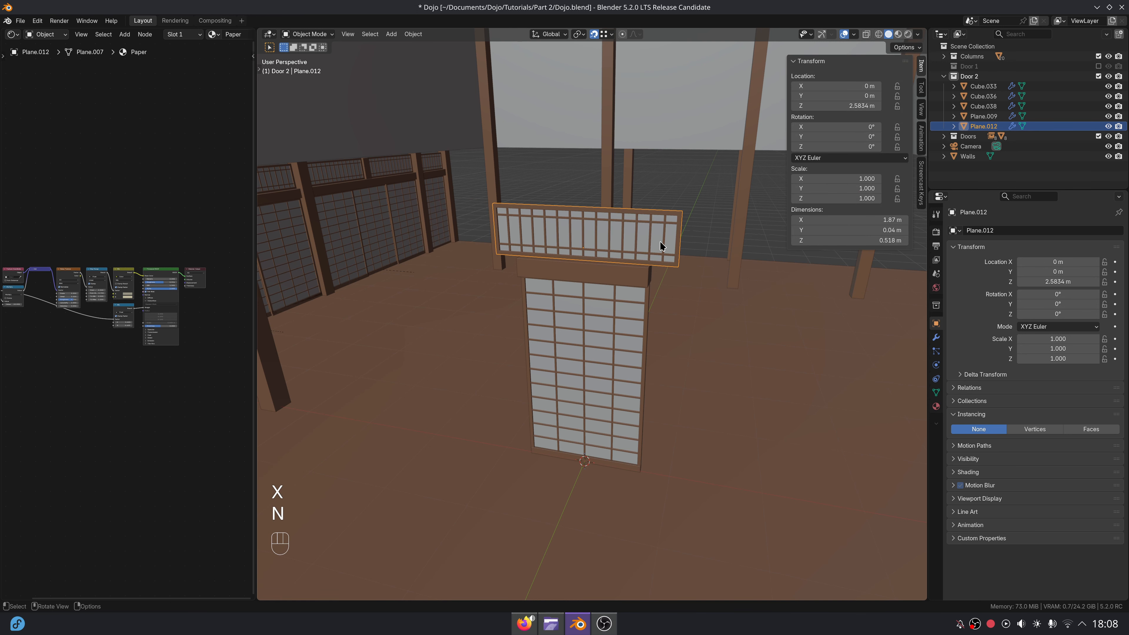
pyautogui.press('n')
# Step: Enter Edit Mode on the upper lattice panel in front view and turn off its GeometryNodes modifier's viewport display
pyautogui.press('KP_1')
pyautogui.scroll(5, 659, 235)
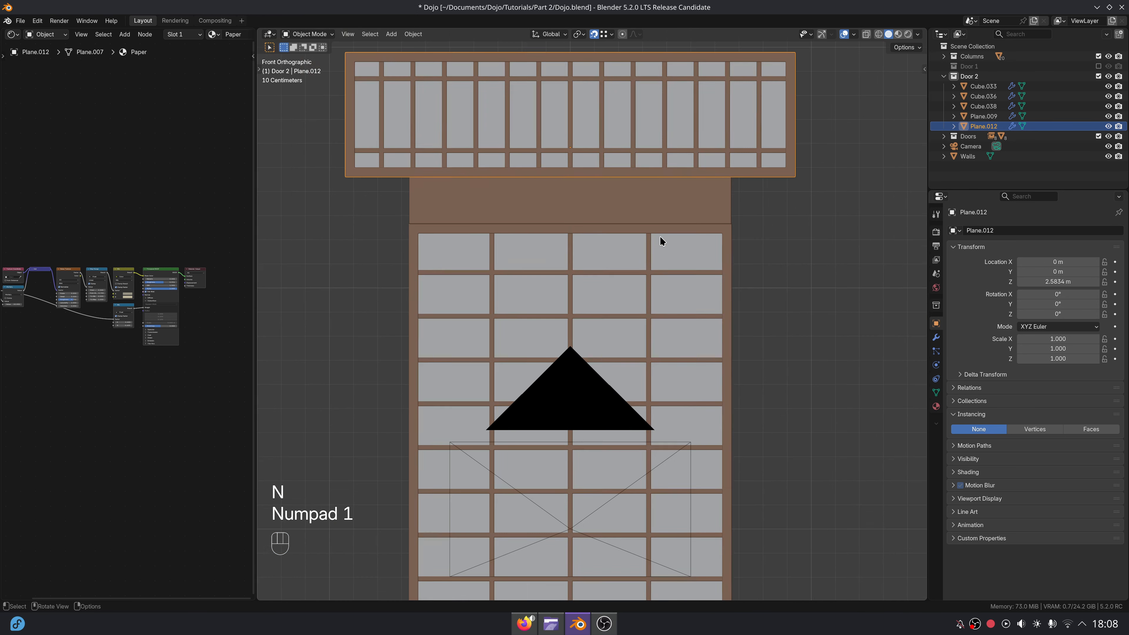
pyautogui.keyDown('shift'); pyautogui.moveTo(660, 235); pyautogui.dragTo(673, 419, button='middle'); pyautogui.keyUp('shift')
pyautogui.press('Tab')
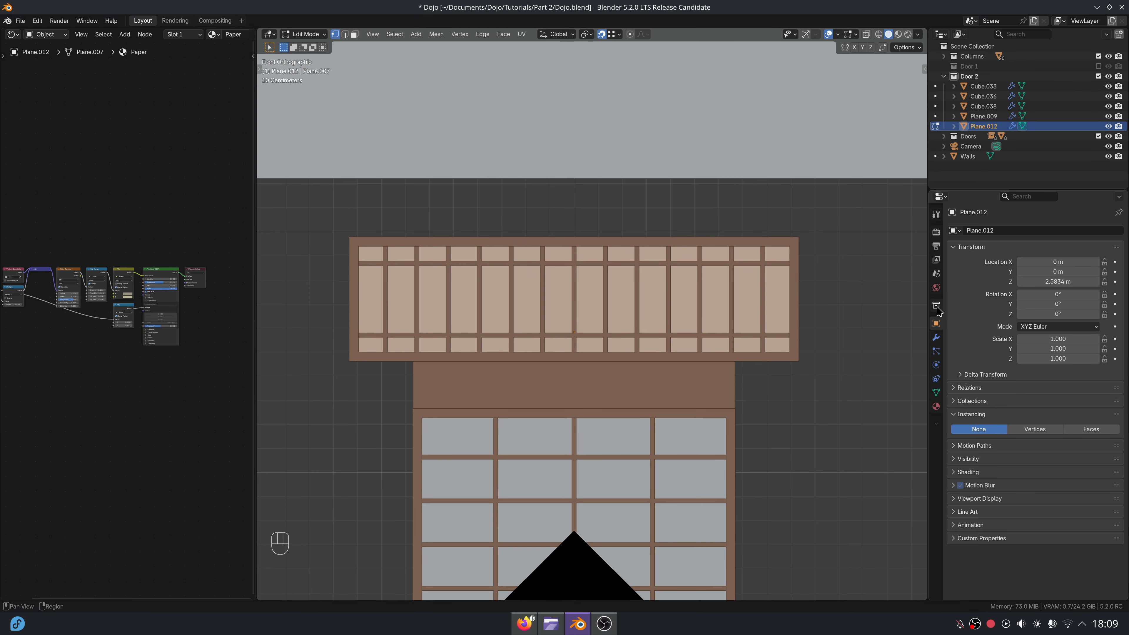
pyautogui.click(936, 339)
pyautogui.click(1073, 247)
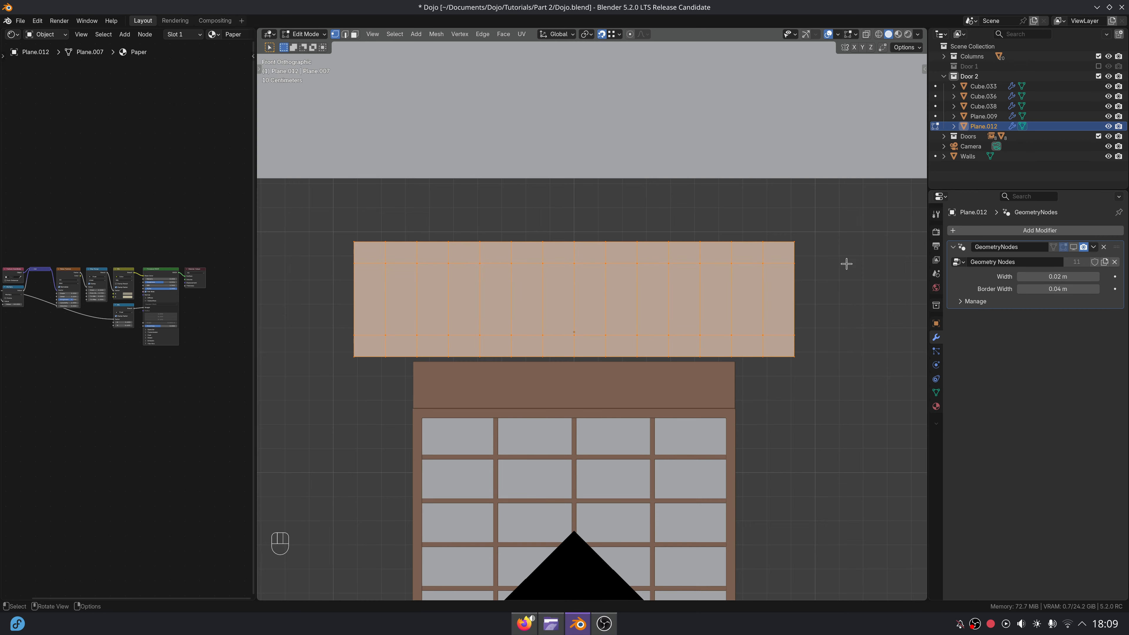
# Step: Delete all inner grid vertices of the upper panel, keeping only its four corner vertices
pyautogui.moveTo(794, 331); pyautogui.dragTo(859, 336)
pyautogui.press('Delete')
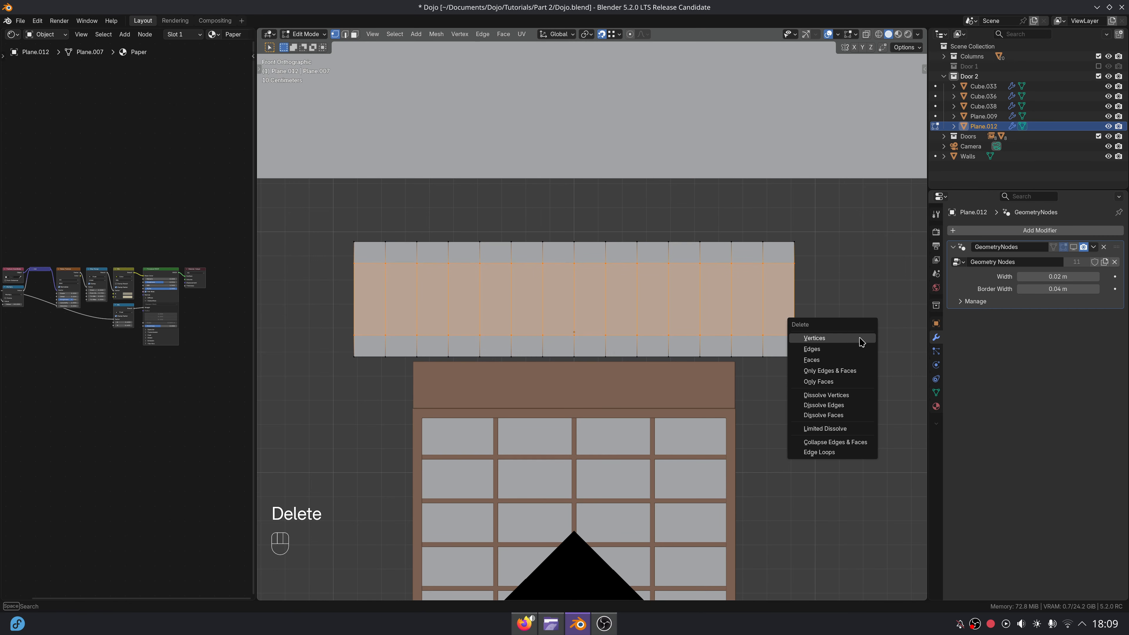
pyautogui.click(859, 337)
pyautogui.moveTo(373, 228); pyautogui.dragTo(787, 396)
pyautogui.press('Delete')
pyautogui.click(789, 381)
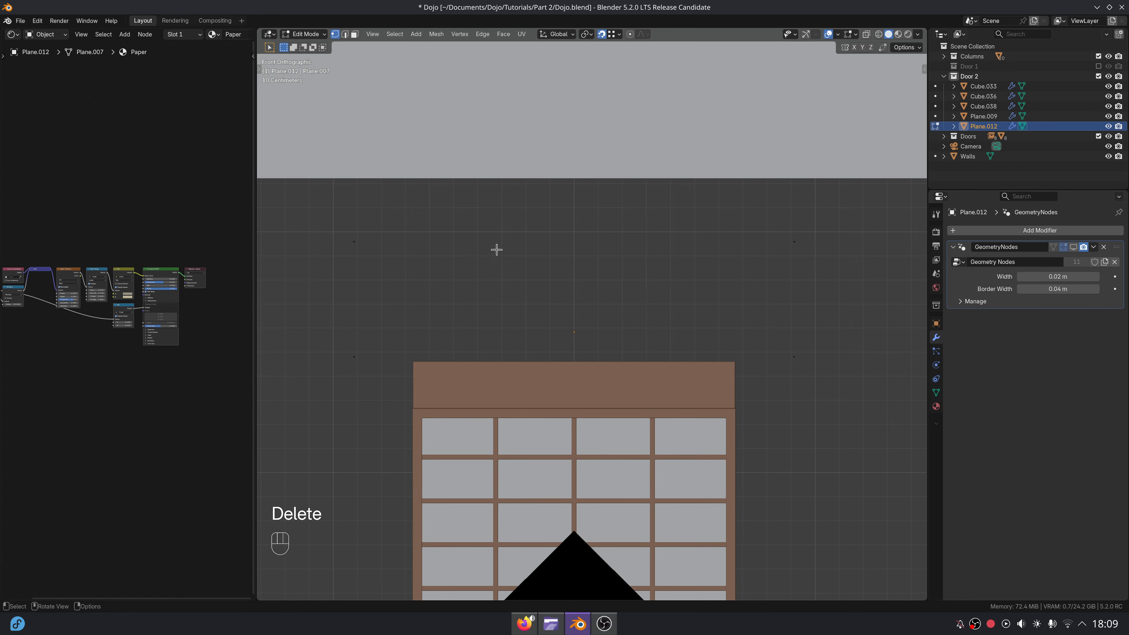
# Step: Fill a face between the four corner vertices and scale it along X by about 0.733 to match the beam's width
pyautogui.moveTo(319, 208); pyautogui.dragTo(812, 379)
pyautogui.press('f')
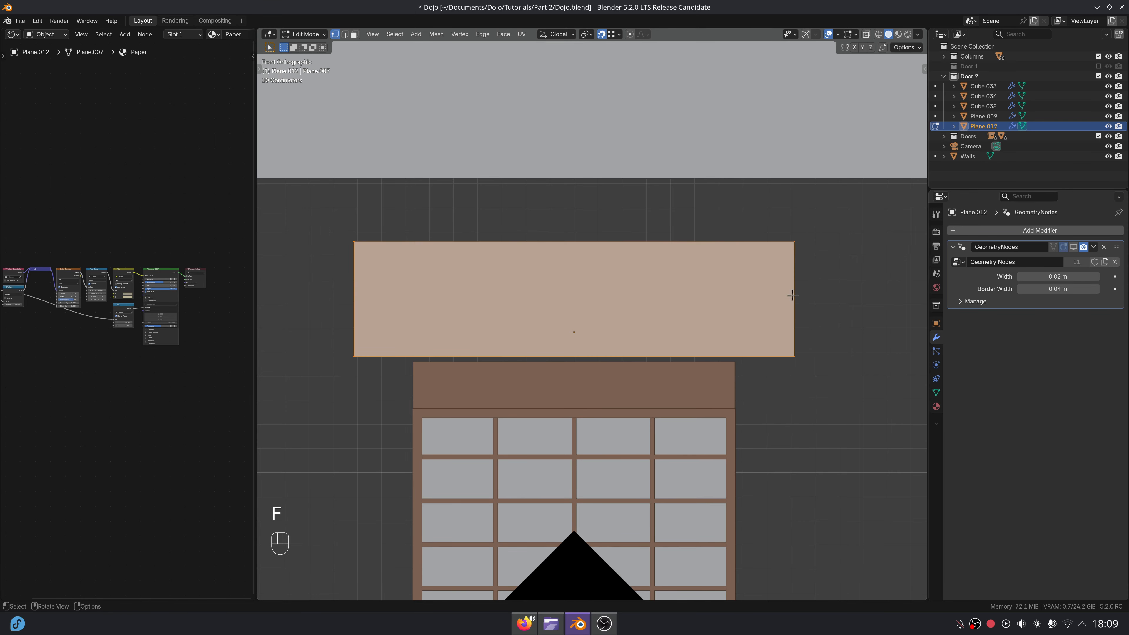
pyautogui.press('s')
pyautogui.press('x')
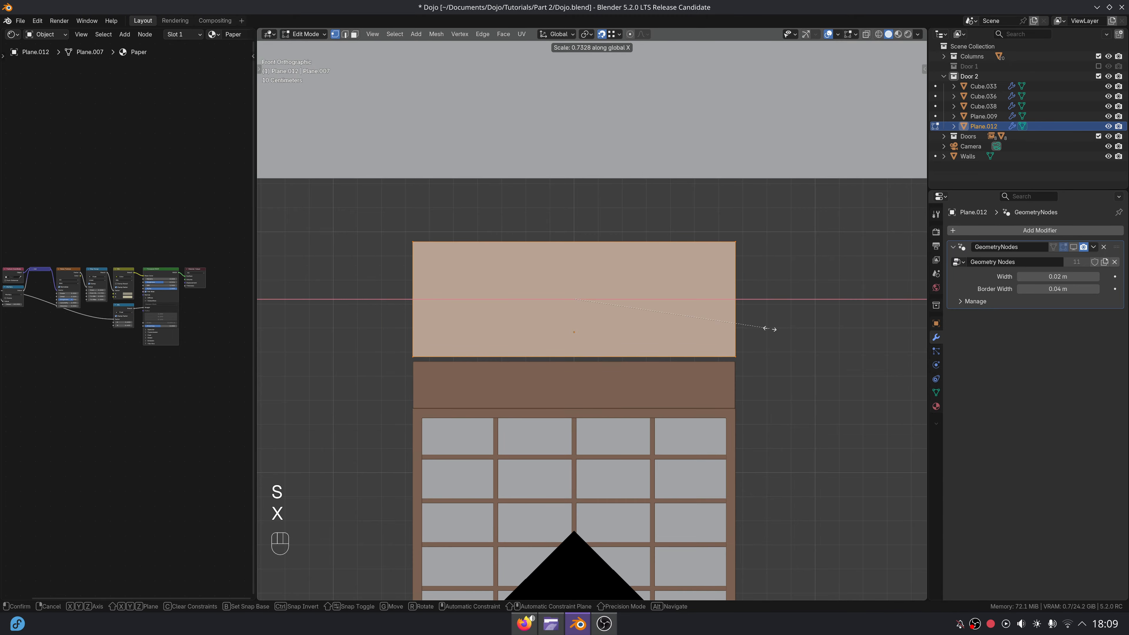
pyautogui.click(770, 329)
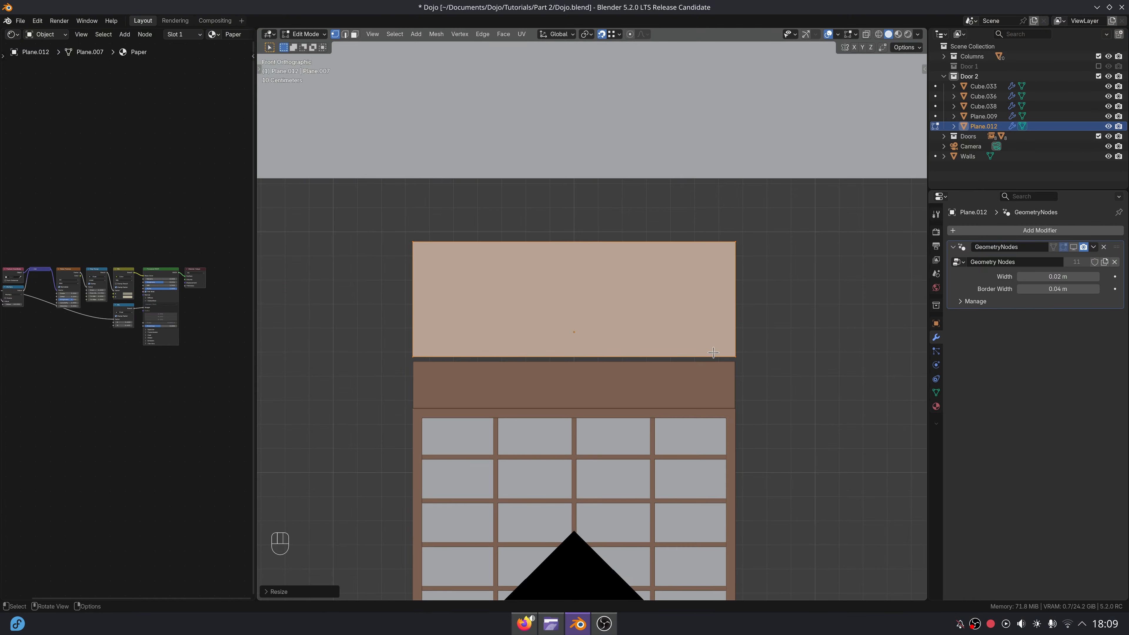
# Step: Add seven vertical and two horizontal evenly spaced loop cuts to the upper panel's face
pyautogui.scroll(1, 541, 311)
pyautogui.hotkey('ctrl', 'r')
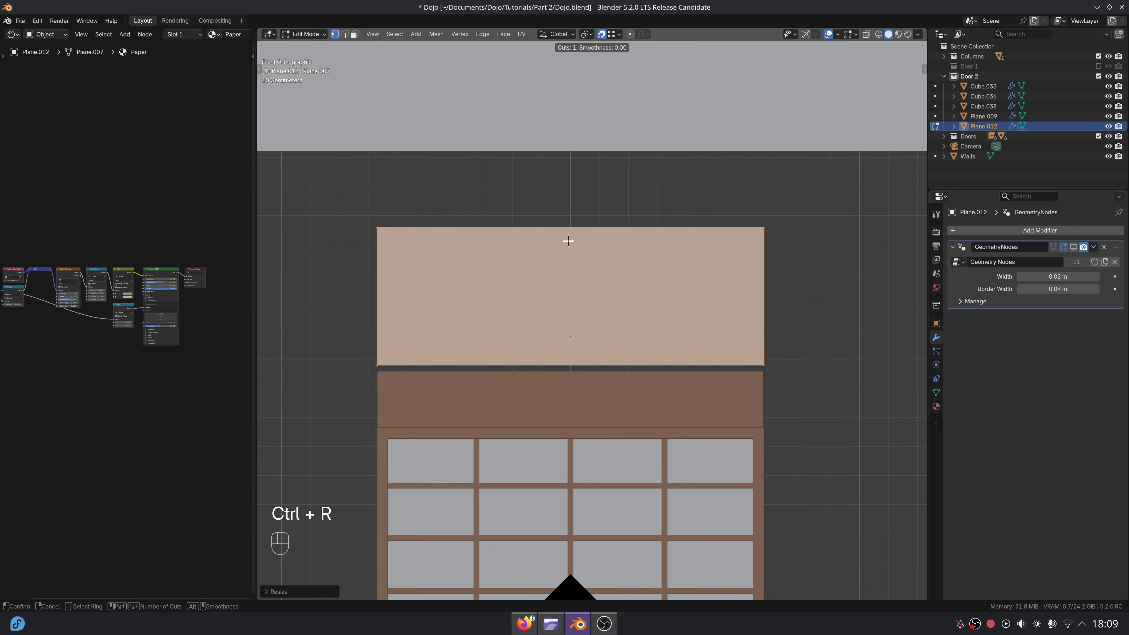
pyautogui.scroll(2, 573, 229)
pyautogui.scroll(1, 573, 229)
pyautogui.click(573, 229)
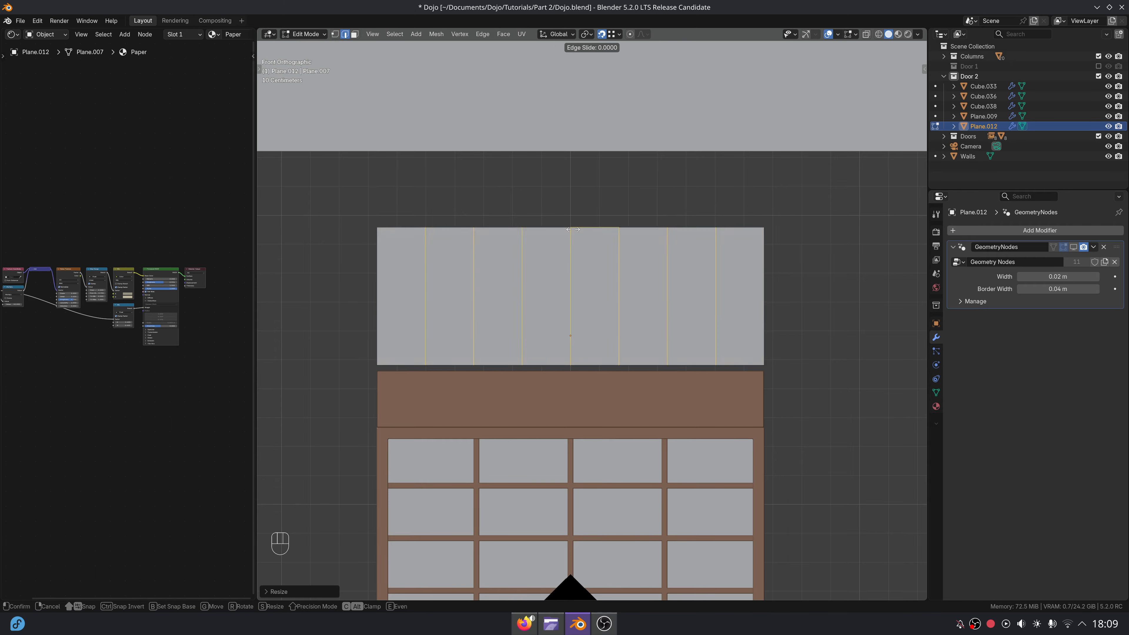
pyautogui.rightClick(573, 229)
pyautogui.hotkey('ctrl', 'r')
pyautogui.scroll(1, 774, 288)
pyautogui.click(774, 288)
pyautogui.rightClick(774, 288)
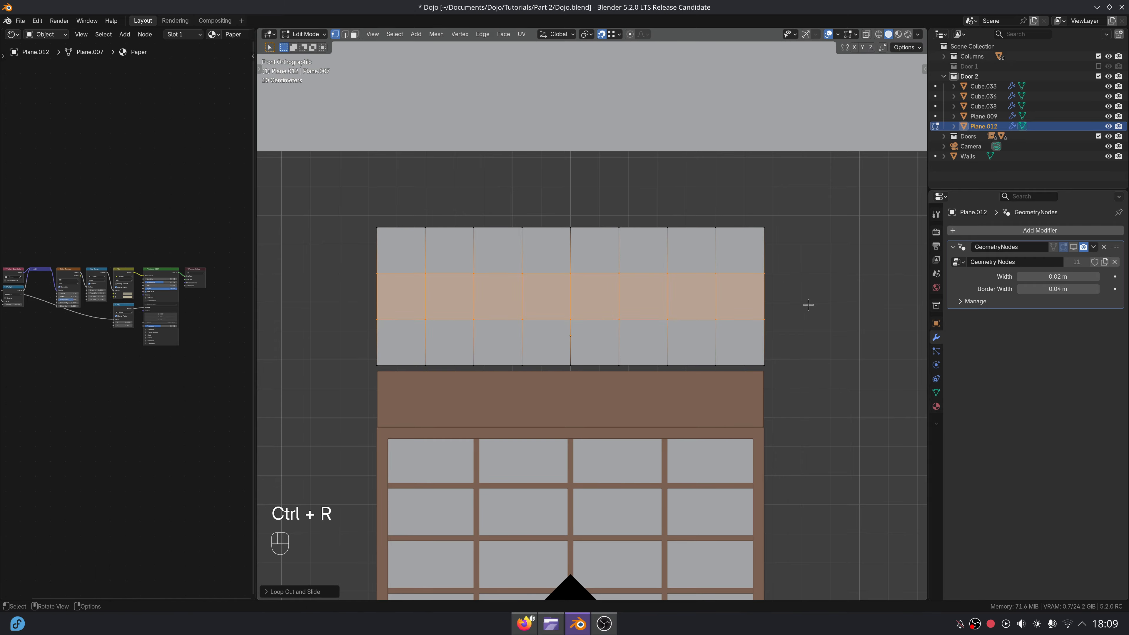
# Step: Deselect everything, return to Object Mode and turn the upper panel's GeometryNodes modifier back on in the viewport
pyautogui.hotkey('alt', 'a')
pyautogui.press('Tab')
pyautogui.click(1073, 246)
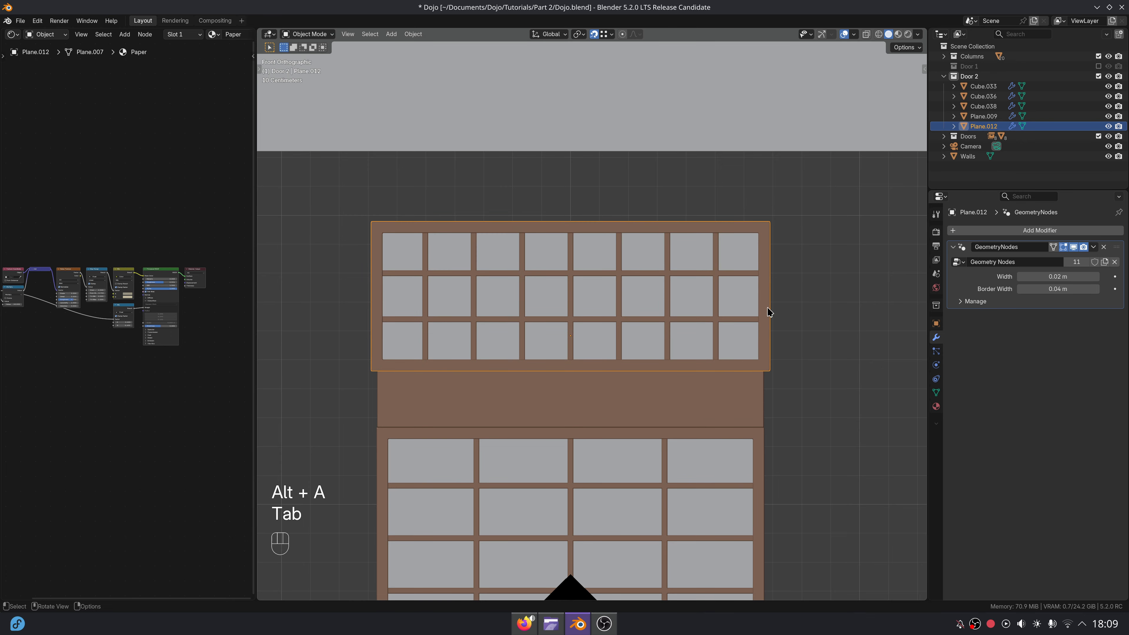
# Step: Delete all grid vertices of the door's main lattice panel except its four corners, with its GeometryNodes modifier hidden in the viewport
pyautogui.scroll(-2, 768, 311)
pyautogui.keyDown('shift'); pyautogui.scroll(-4, 753, 411); pyautogui.keyUp('shift')
pyautogui.click(698, 224)
pyautogui.press('Tab')
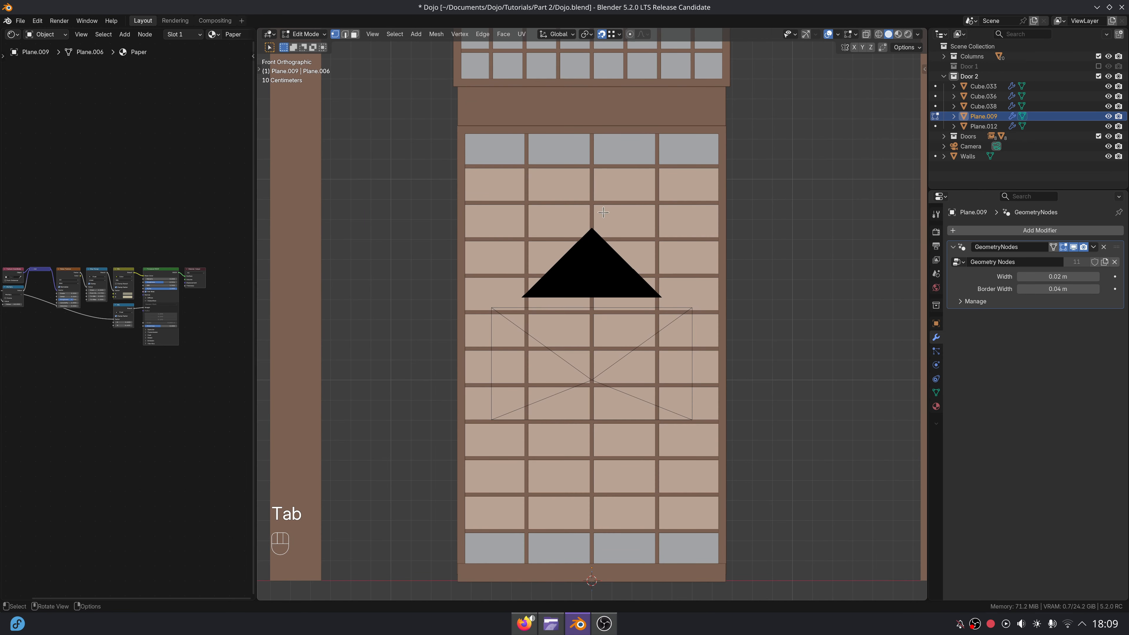
pyautogui.moveTo(419, 152); pyautogui.dragTo(874, 533)
pyautogui.press('Delete')
pyautogui.click(769, 311)
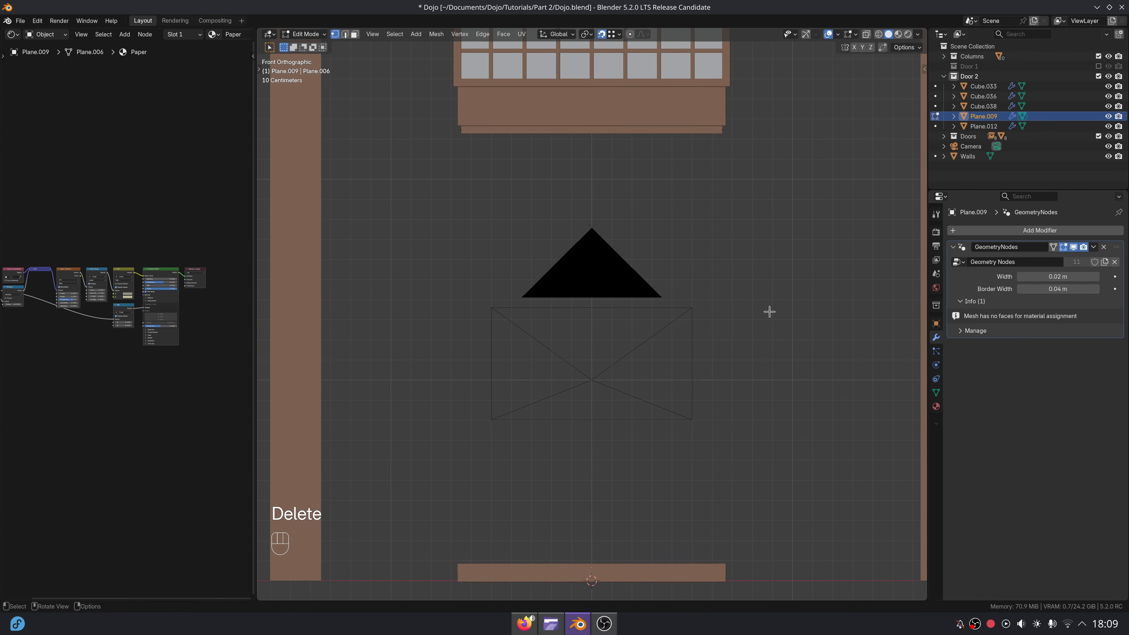
pyautogui.moveTo(512, 119); pyautogui.dragTo(702, 579)
pyautogui.press('Delete')
pyautogui.click(758, 340)
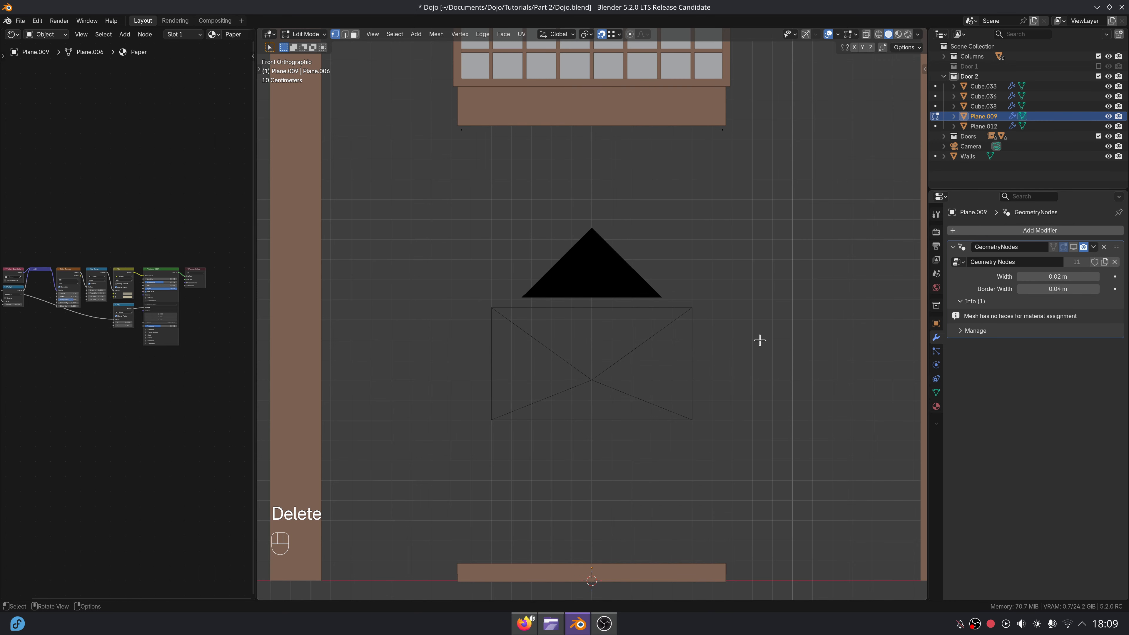
# Step: Fill a face between the main panel's four corner vertices and turn its GeometryNodes modifier's viewport display back on
pyautogui.moveTo(419, 96); pyautogui.dragTo(802, 579)
pyautogui.press('f')
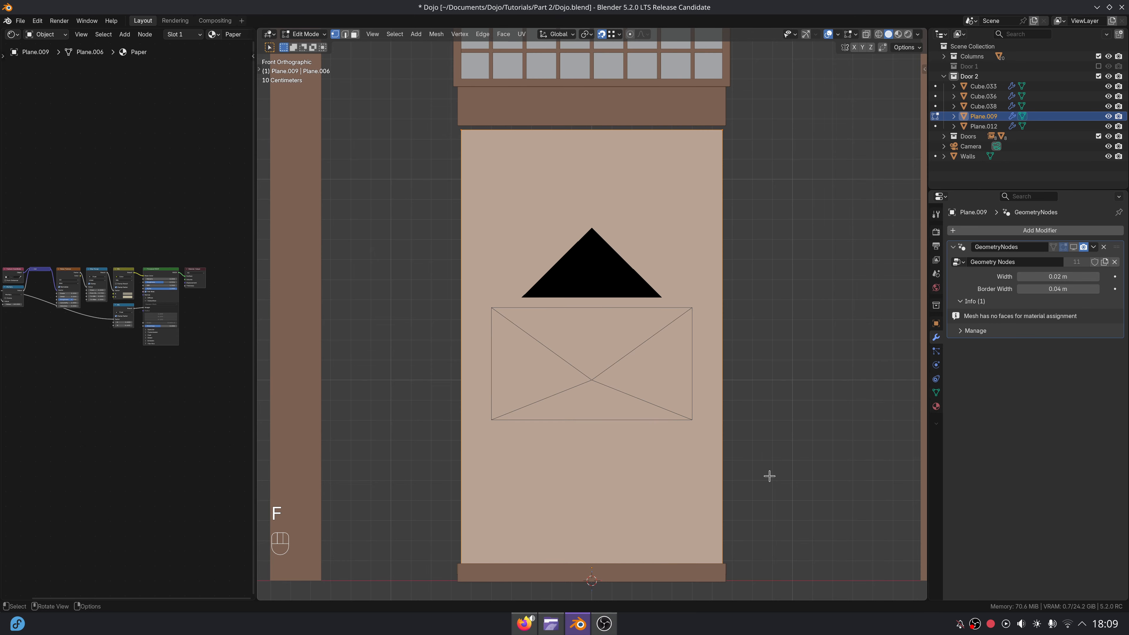
pyautogui.press('Tab')
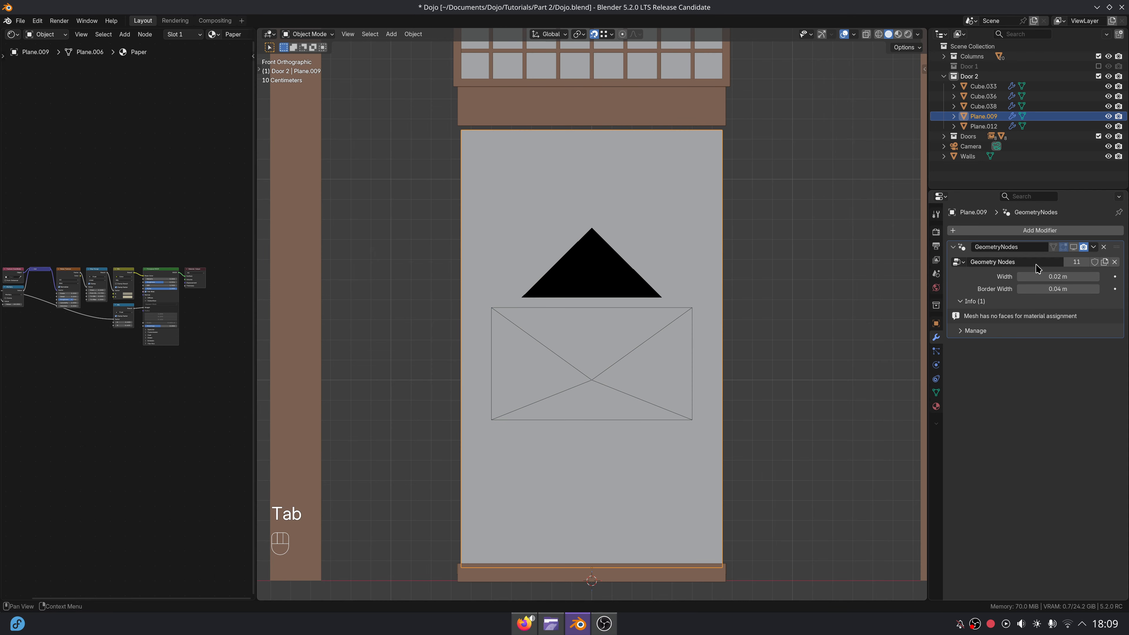
pyautogui.click(1074, 248)
# Step: Add seven vertical and five horizontal evenly spaced loop cuts to the main door panel
pyautogui.press('Tab')
pyautogui.hotkey('ctrl', 'r')
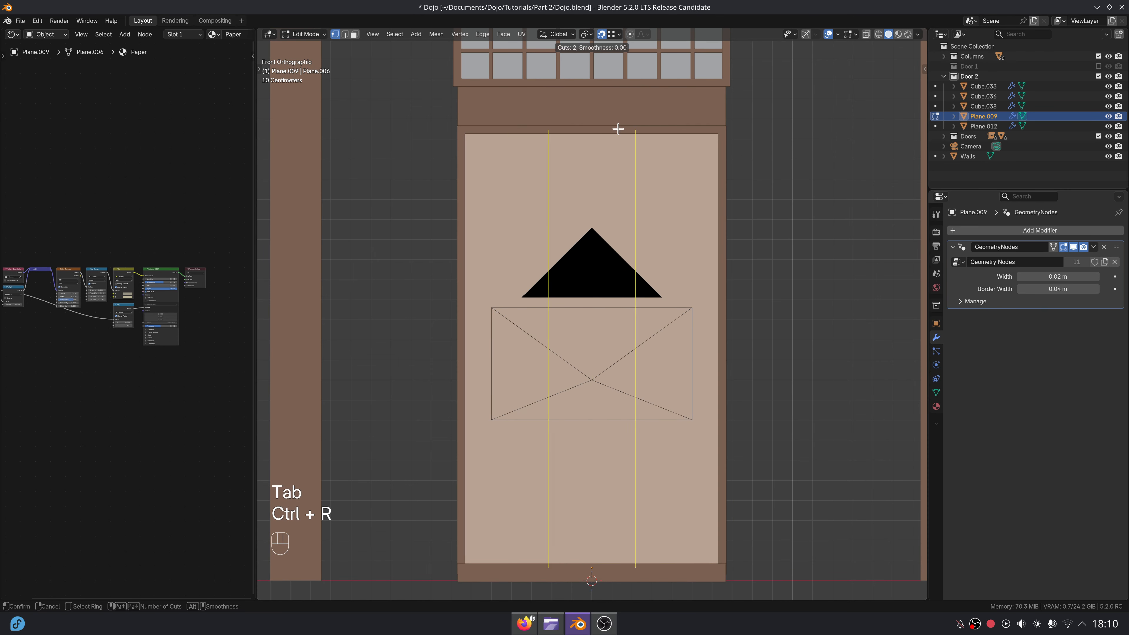
pyautogui.scroll(6, 618, 130)
pyautogui.click(618, 130)
pyautogui.rightClick(626, 151)
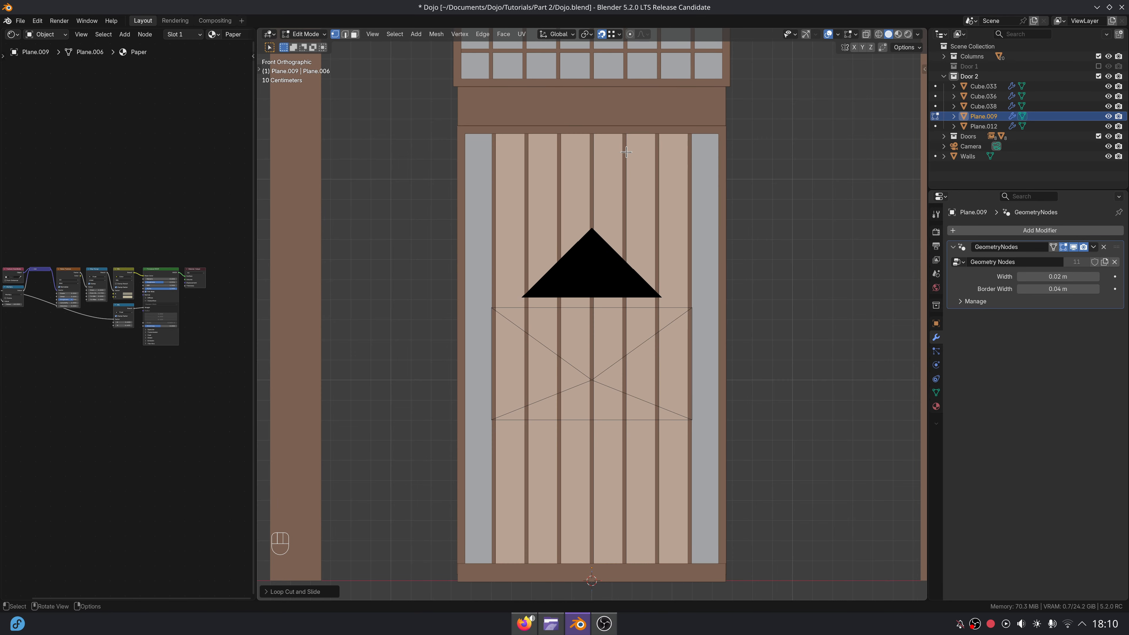
pyautogui.hotkey('ctrl', 'r')
pyautogui.scroll(3, 722, 325)
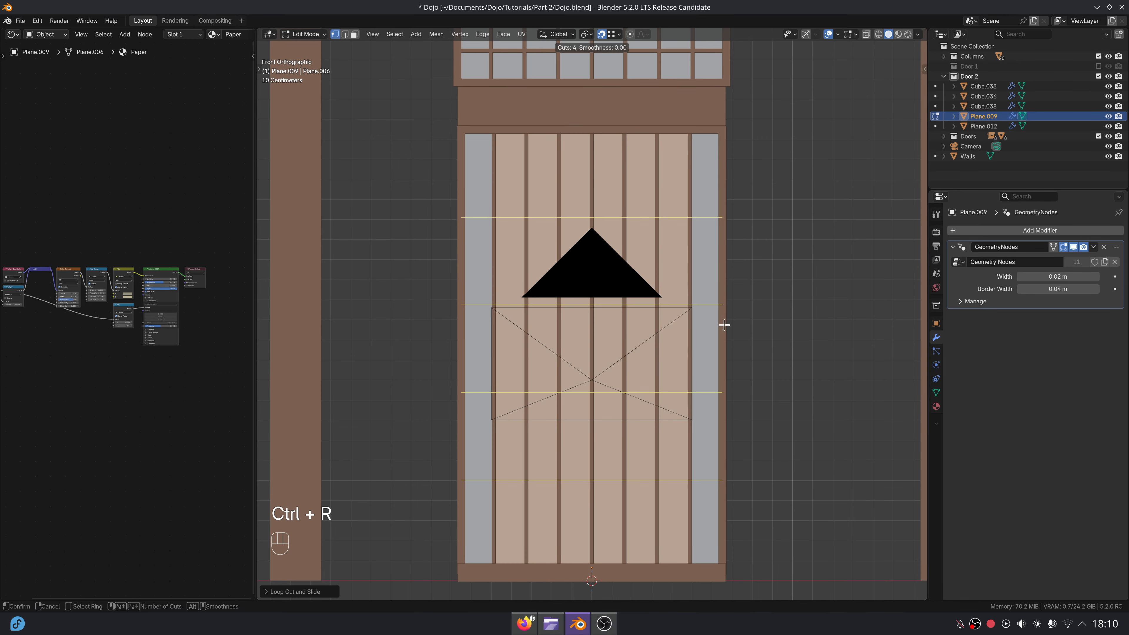
pyautogui.scroll(1, 724, 325)
pyautogui.click(724, 325)
pyautogui.rightClick(755, 327)
pyautogui.press('Tab')
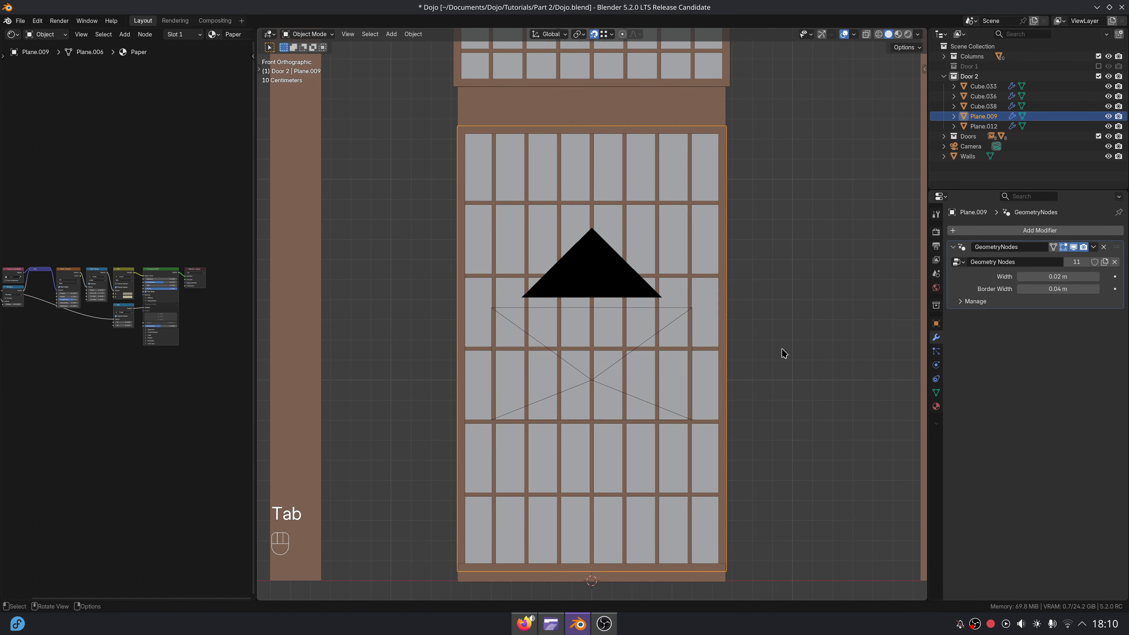
# Step: Scale the mesh of the horizontal beam above the door along X to match the main panel's outer width
pyautogui.scroll(-2, 736, 277)
pyautogui.click(655, 176)
pyautogui.keyDown('shift'); pyautogui.moveTo(656, 176); pyautogui.dragTo(665, 280, button='middle'); pyautogui.keyUp('shift')
pyautogui.scroll(3, 667, 281)
pyautogui.press('Tab')
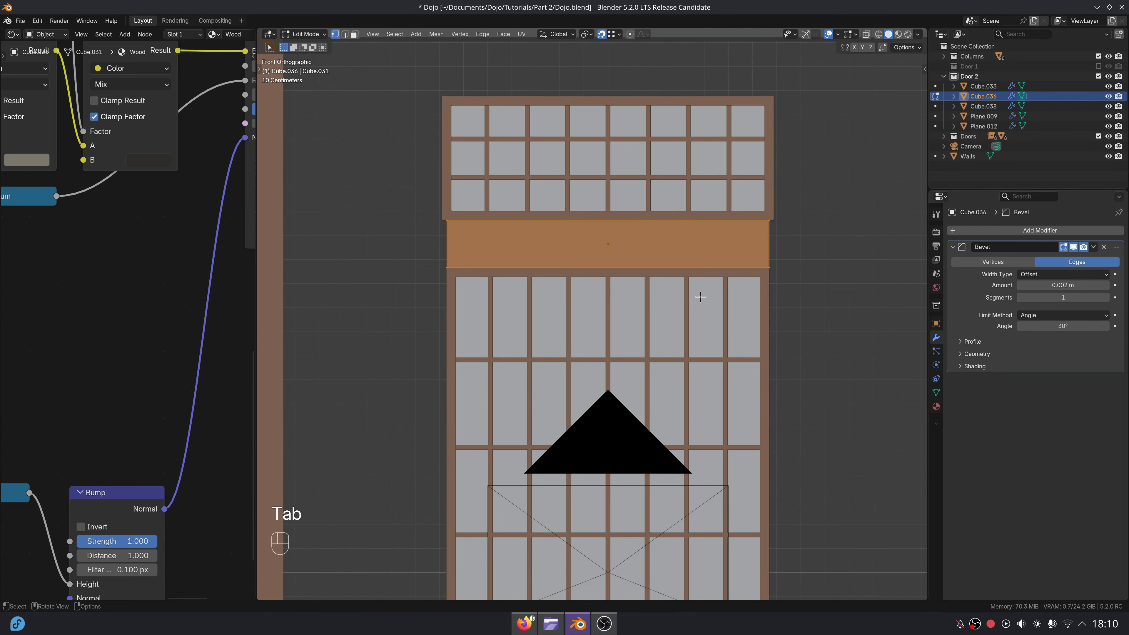
pyautogui.press('s')
pyautogui.press('x')
pyautogui.click(725, 314)
pyautogui.scroll(3, 670, 351)
pyautogui.press('Tab')
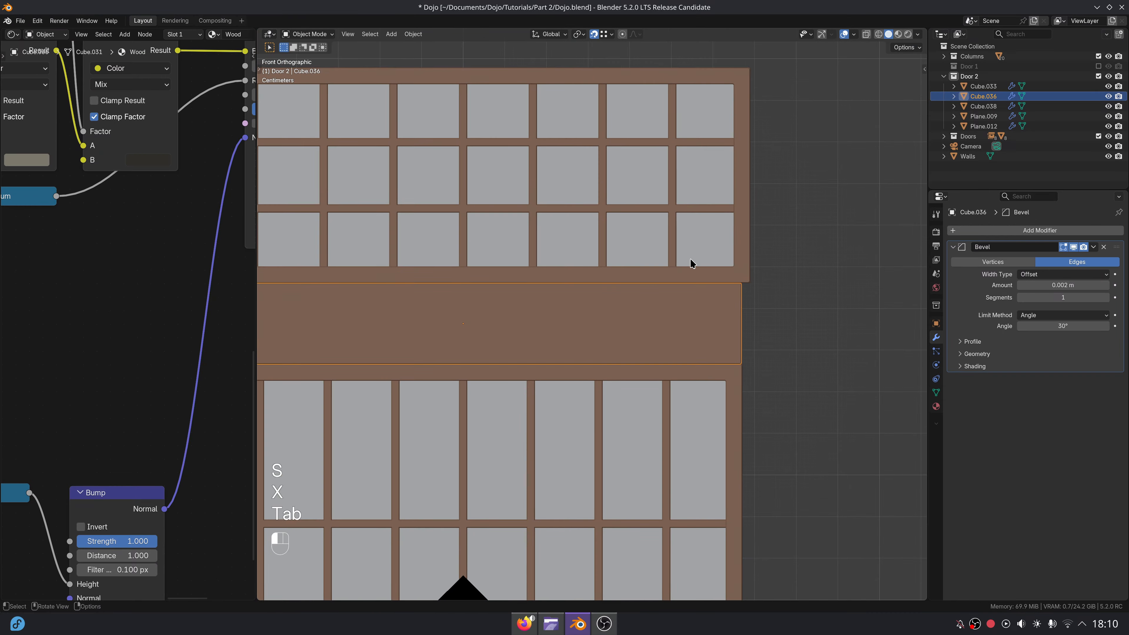
# Step: Scale the whole mesh of the upper lattice panel along X so its frame lines up with the beam's ends
pyautogui.click(693, 262)
pyautogui.press('Tab')
pyautogui.press('a')
pyautogui.press('s')
pyautogui.press('x')
pyautogui.click(787, 317)
pyautogui.press('Tab')
pyautogui.scroll(-4, 761, 312)
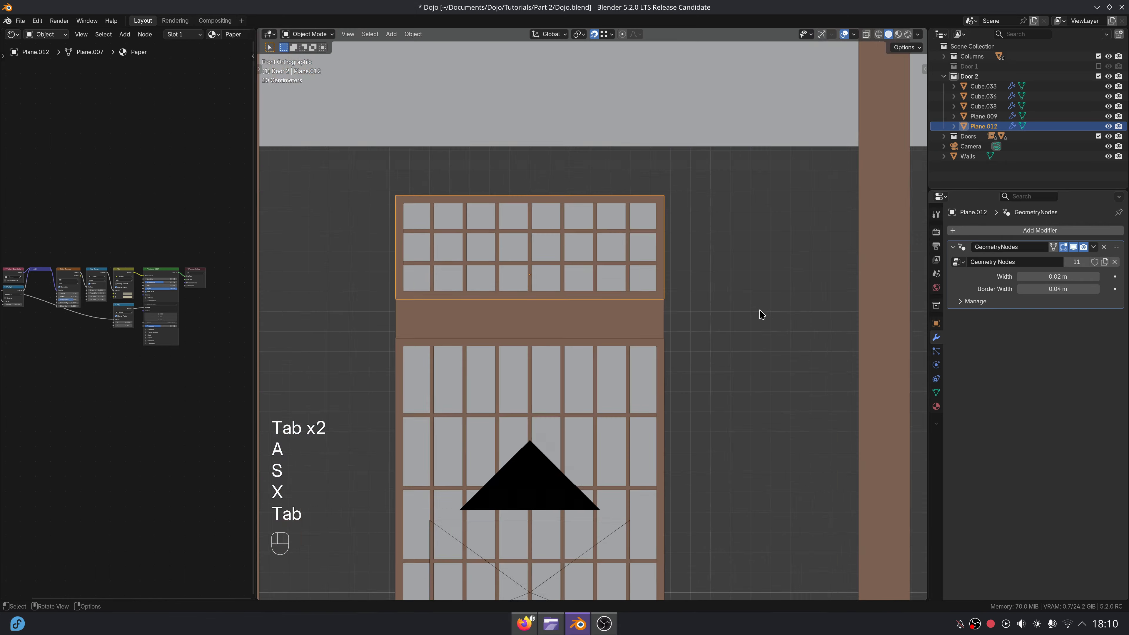
# Step: Exclude the Door 2 collection from the view layer
pyautogui.keyDown('shift'); pyautogui.moveTo(760, 312); pyautogui.dragTo(718, 345, button='middle'); pyautogui.keyUp('shift')
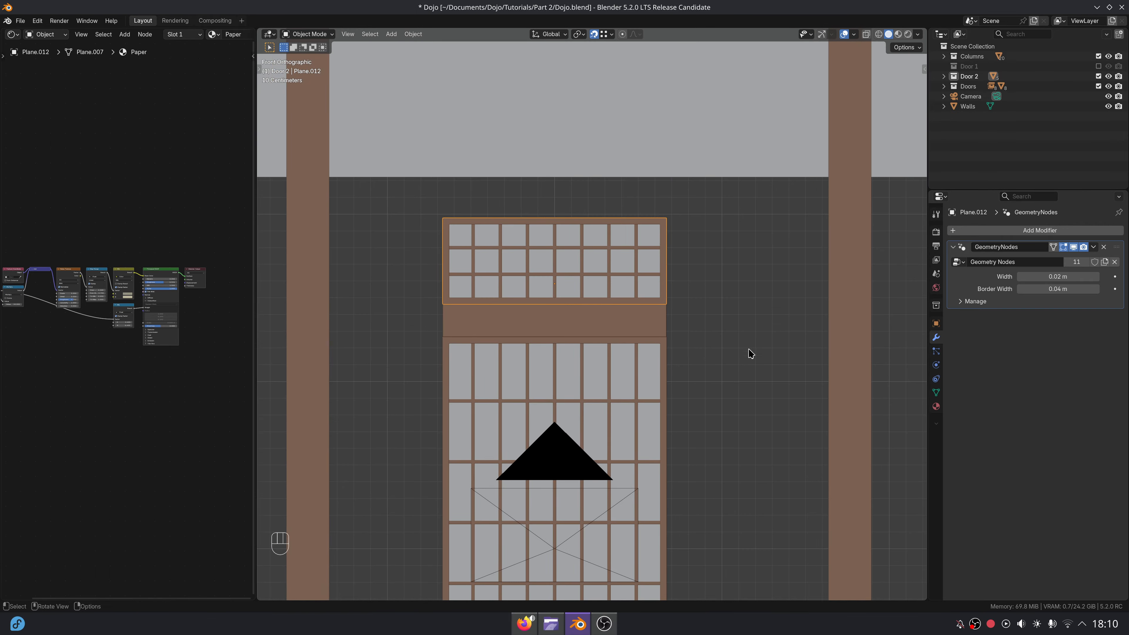
pyautogui.scroll(-3, 750, 354)
pyautogui.moveTo(754, 323); pyautogui.dragTo(720, 343, button='middle')
pyautogui.click(1098, 76)
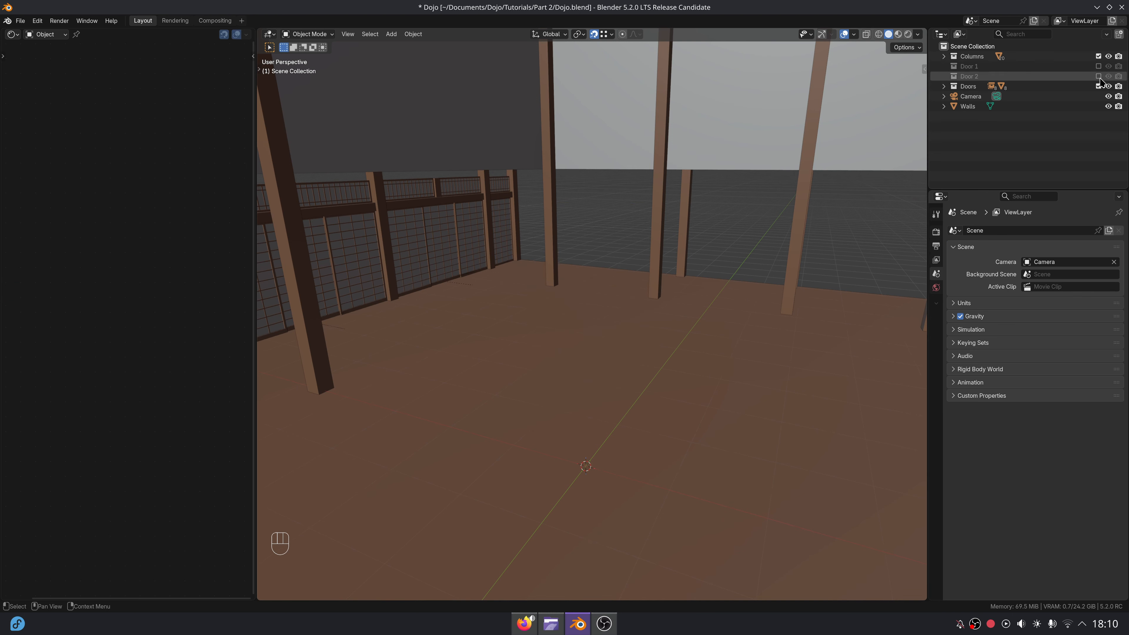
# Step: Add a Plain Axes empty at the origin and set it to instance the Door 2 collection
pyautogui.hotkey('shift', 'a')
pyautogui.moveTo(625, 288)
pyautogui.click(678, 285)
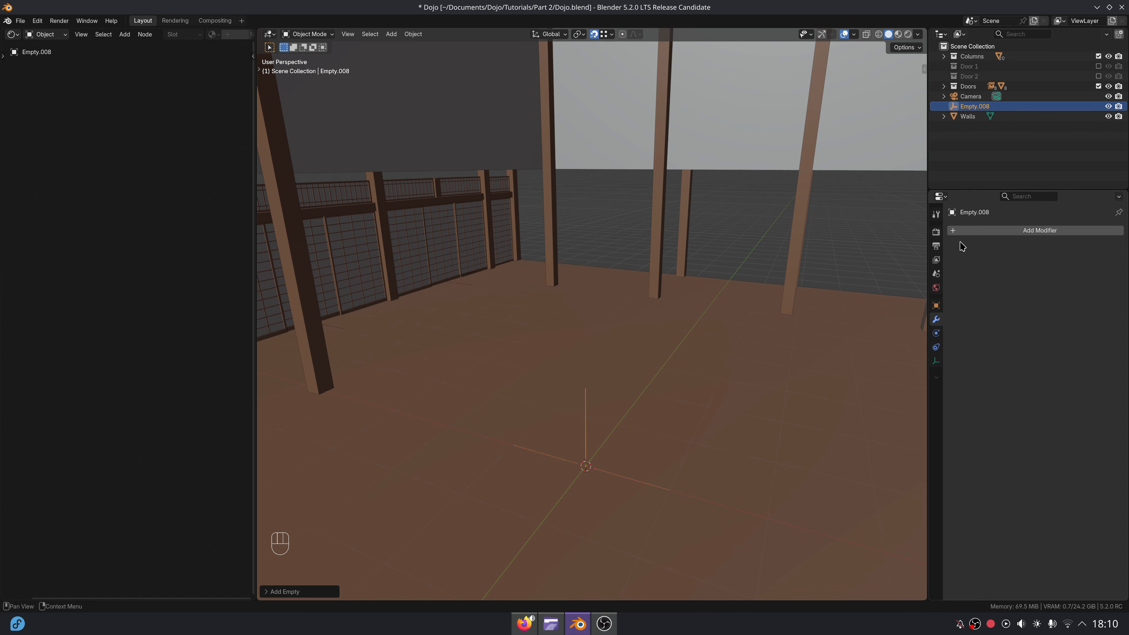
pyautogui.click(936, 305)
pyautogui.click(1077, 429)
pyautogui.click(1058, 441)
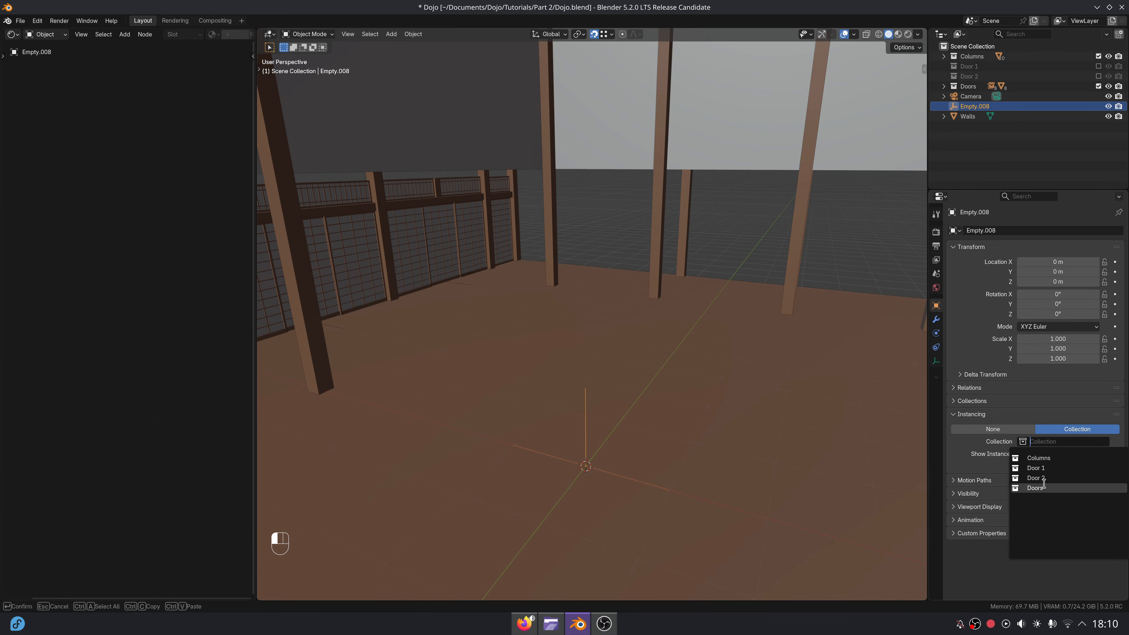
pyautogui.click(1031, 484)
# Step: Move the Door 2 instance to the back wall near the corner column in X-ray top view, at about X -6.67 m, Y 10.05 m
pyautogui.press('g')
pyautogui.press('y')
pyautogui.click(803, 234)
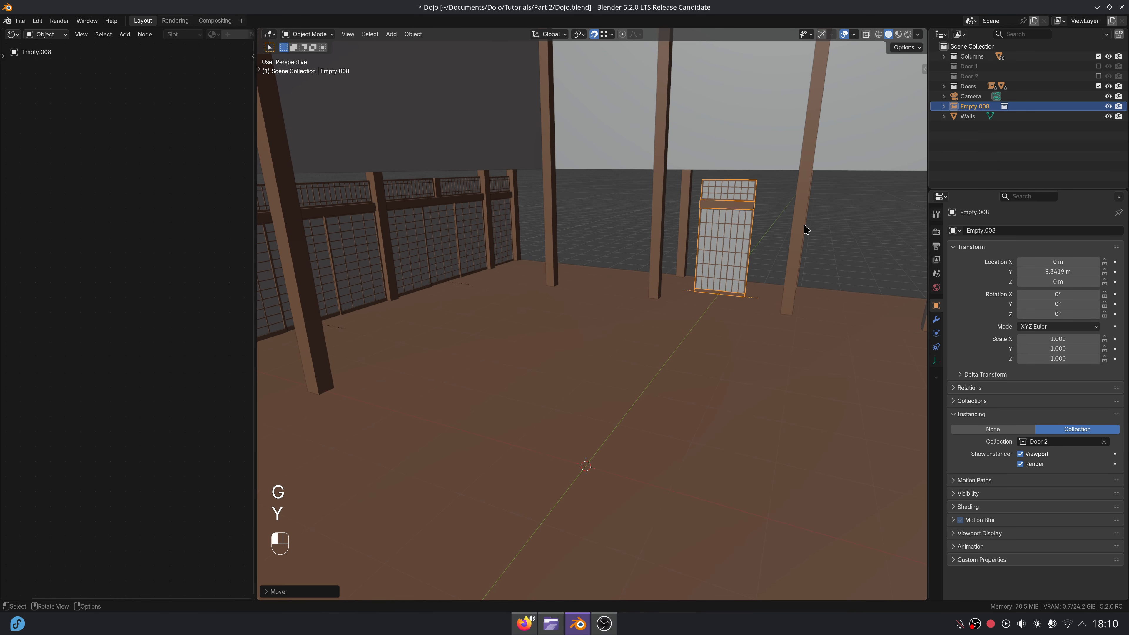
pyautogui.press('KP_7')
pyautogui.scroll(-5, 711, 242)
pyautogui.keyDown('shift'); pyautogui.moveTo(672, 212); pyautogui.dragTo(706, 377, button='middle'); pyautogui.keyUp('shift')
pyautogui.scroll(6, 707, 377)
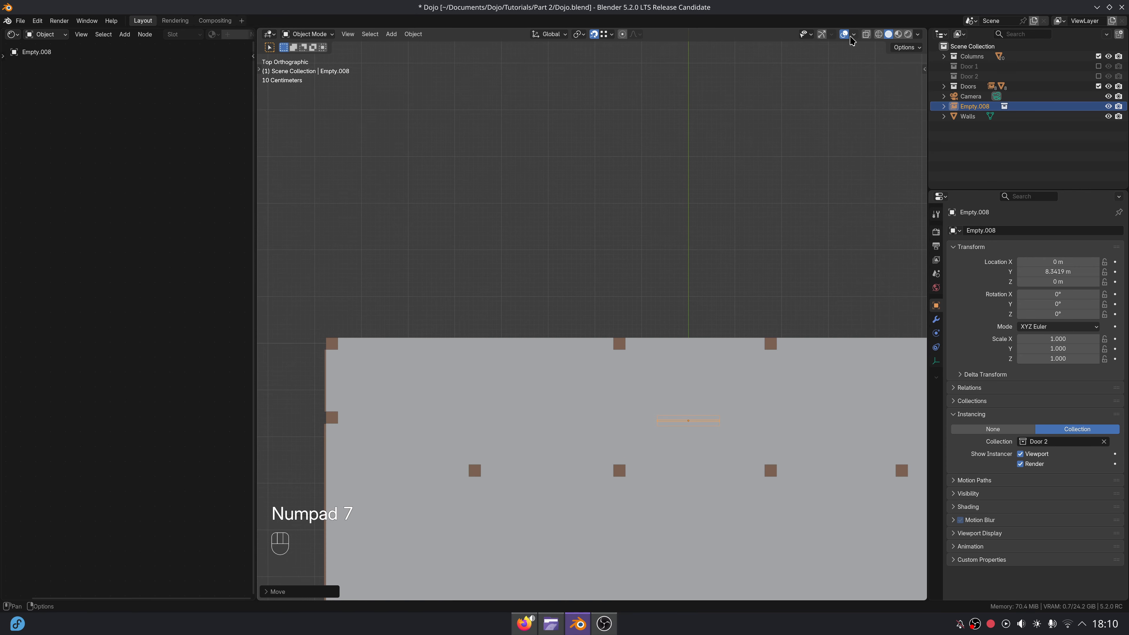
pyautogui.click(866, 36)
pyautogui.press('g')
pyautogui.click(352, 348)
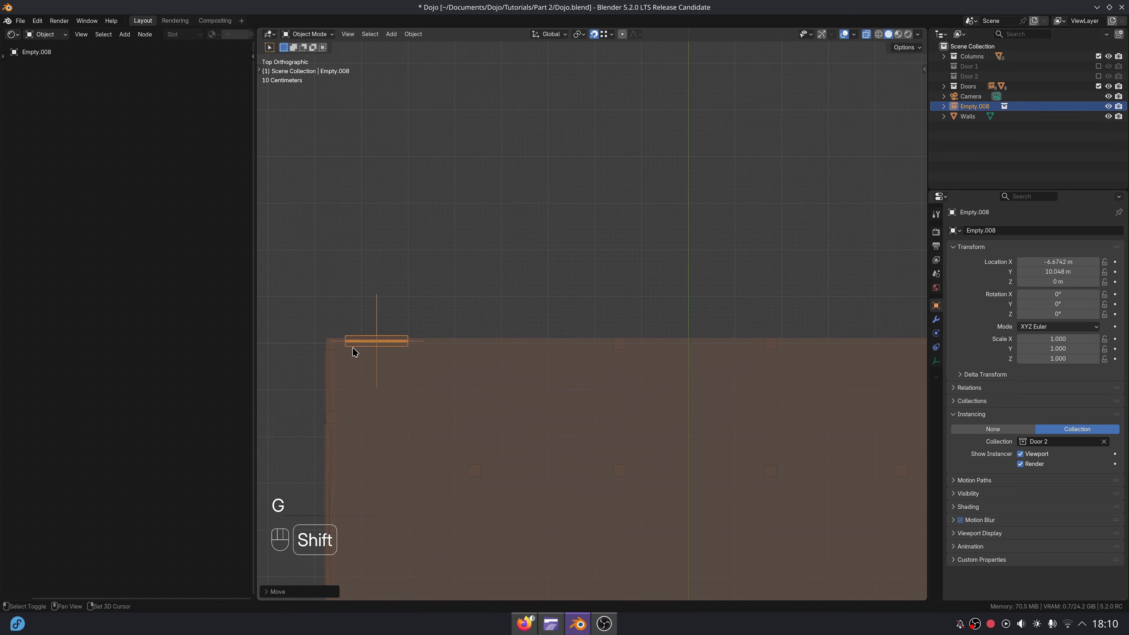
# Step: Slide the Door 2 instance along X against the corner column, to about -6.83 m
pyautogui.keyDown('shift'); pyautogui.moveTo(353, 350); pyautogui.dragTo(492, 345, button='middle'); pyautogui.keyUp('shift')
pyautogui.scroll(6, 529, 382)
pyautogui.keyDown('shift'); pyautogui.moveTo(552, 391); pyautogui.dragTo(695, 368, button='middle'); pyautogui.keyUp('shift')
pyautogui.press('g')
pyautogui.press('x')
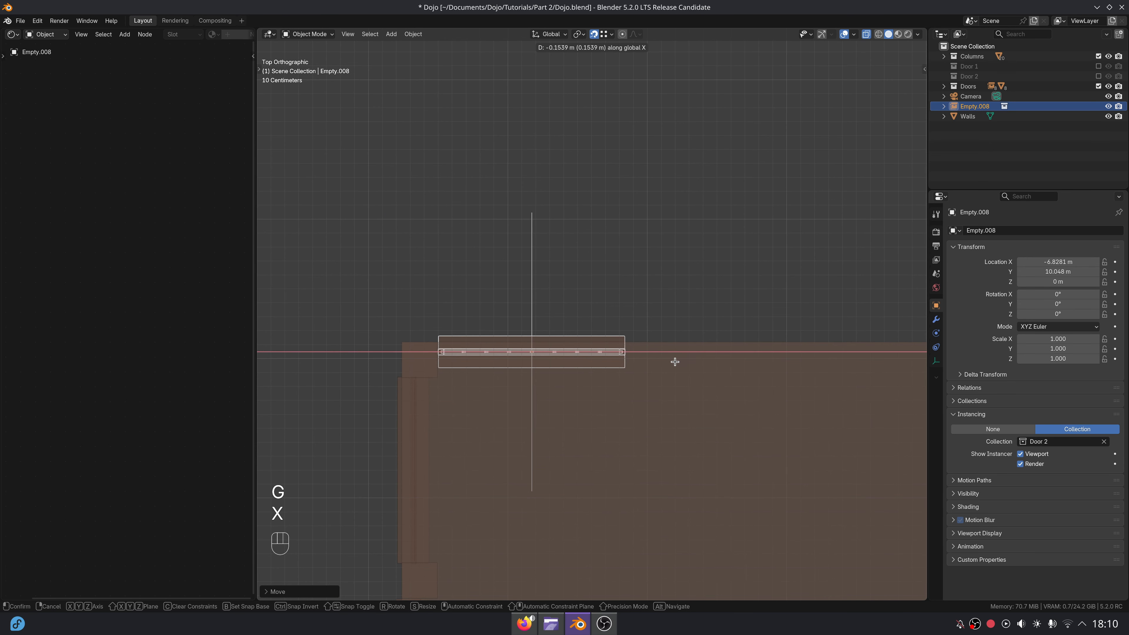
pyautogui.click(676, 366)
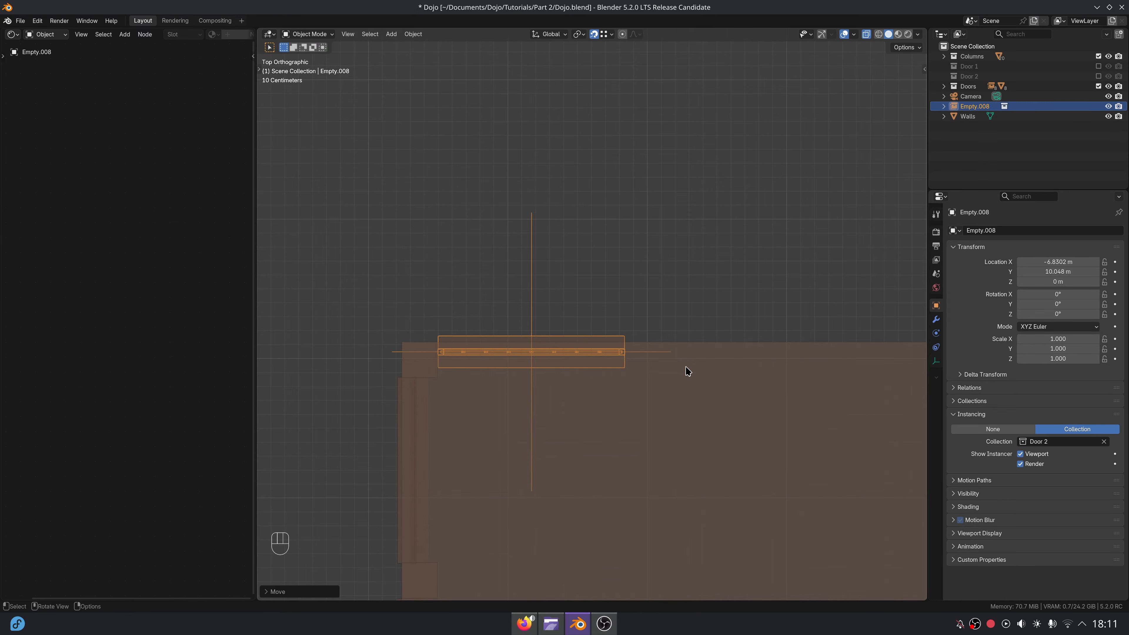
# Step: Duplicate the Door 2 instance along X and align the copy edge to edge with the first, at about X -5.49 m
pyautogui.scroll(-2, 687, 370)
pyautogui.keyDown('shift'); pyautogui.moveTo(653, 360); pyautogui.dragTo(567, 371, button='middle'); pyautogui.keyUp('shift')
pyautogui.hotkey('shift', 'd')
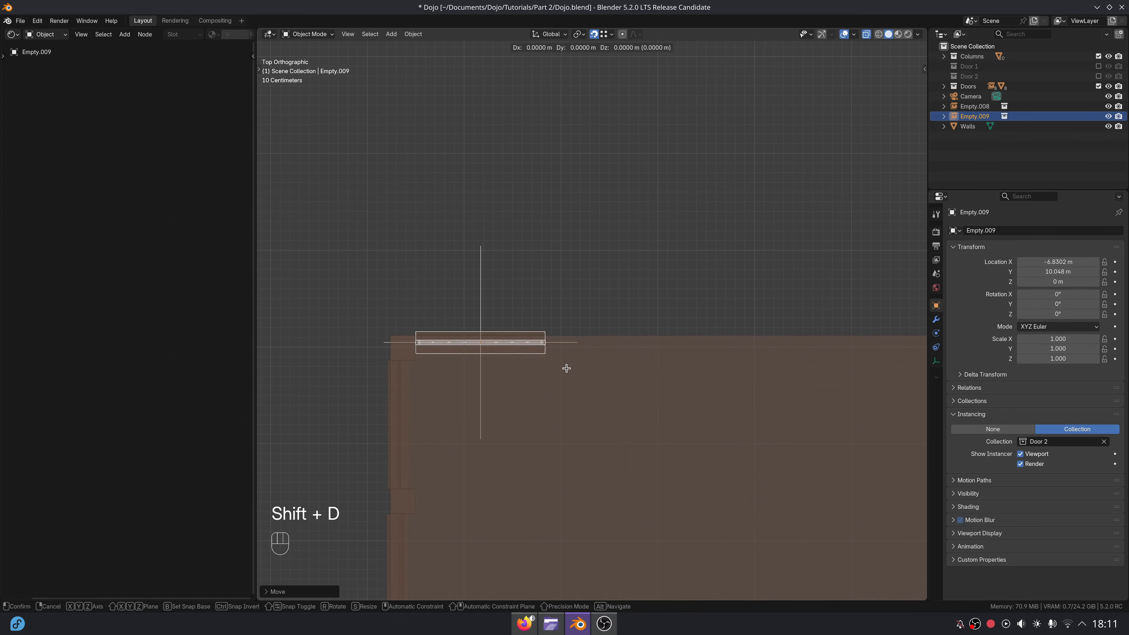
pyautogui.press('x')
pyautogui.click(701, 372)
pyautogui.scroll(5, 617, 302)
pyautogui.press('g')
pyautogui.press('x')
pyautogui.click(615, 305)
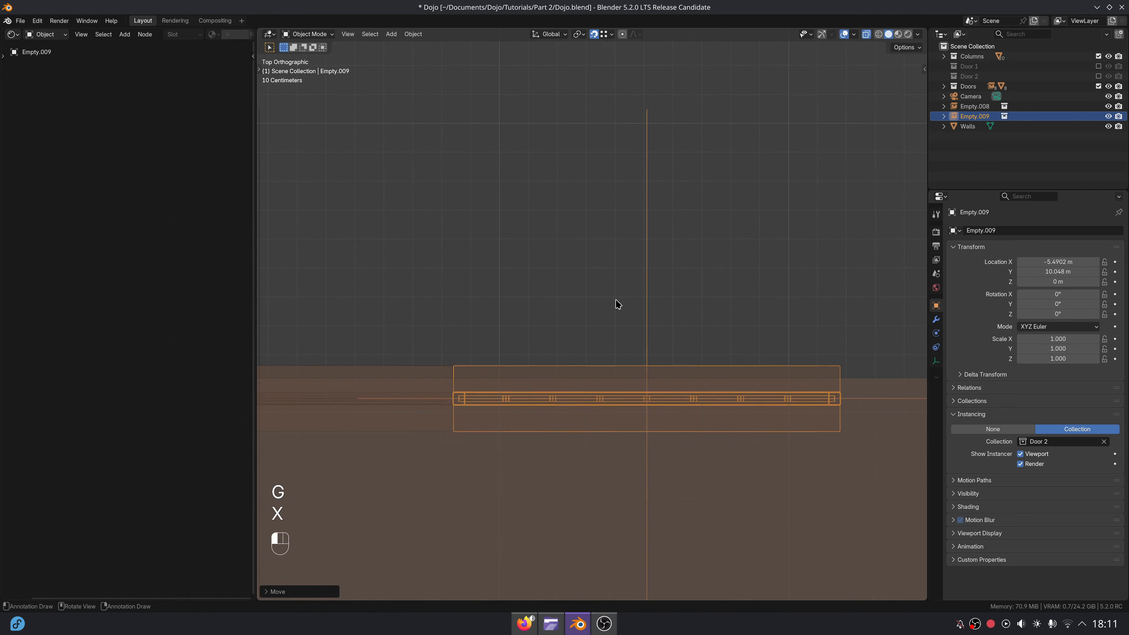
# Step: Duplicate the second Door 2 instance along X and fit the third against it, at about X -4.15 m
pyautogui.scroll(-4, 615, 305)
pyautogui.hotkey('shift', 'd')
pyautogui.press('x')
pyautogui.click(693, 392)
pyautogui.scroll(6, 501, 317)
pyautogui.press('g')
pyautogui.press('x')
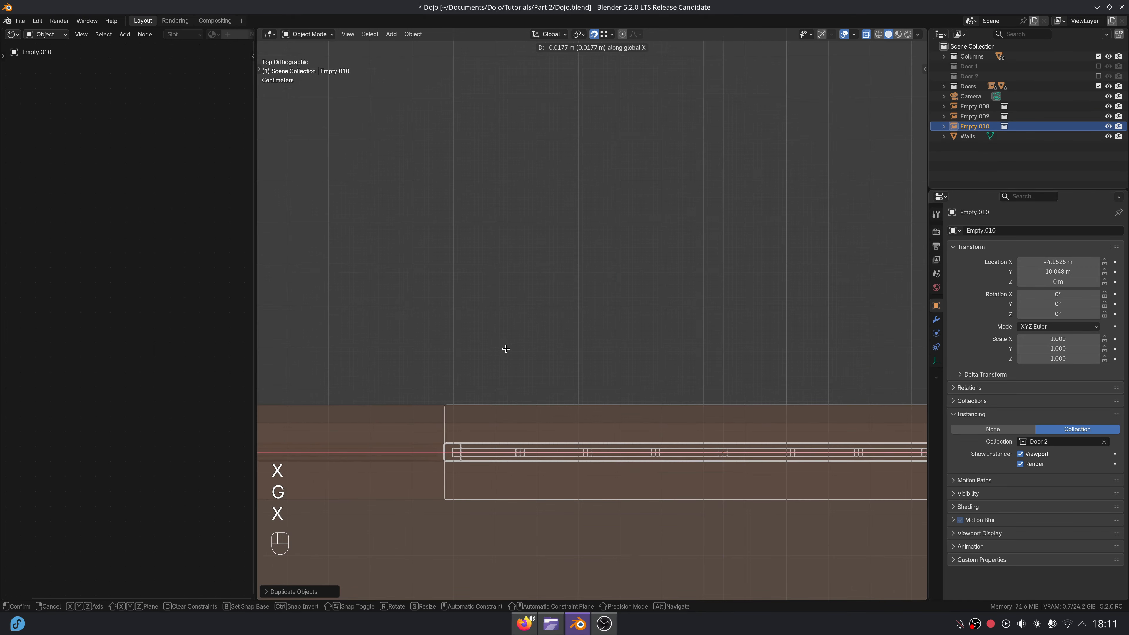
pyautogui.click(507, 349)
# Step: Turn off X-ray and move the back wall column along X against the third door's edge, to about -3.35 m
pyautogui.click(865, 35)
pyautogui.scroll(-5, 776, 378)
pyautogui.moveTo(773, 414); pyautogui.dragTo(728, 303, button='middle')
pyautogui.click(721, 314)
pyautogui.press('g')
pyautogui.press('x')
pyautogui.click(617, 323)
pyautogui.moveTo(617, 322); pyautogui.dragTo(647, 335, button='middle')
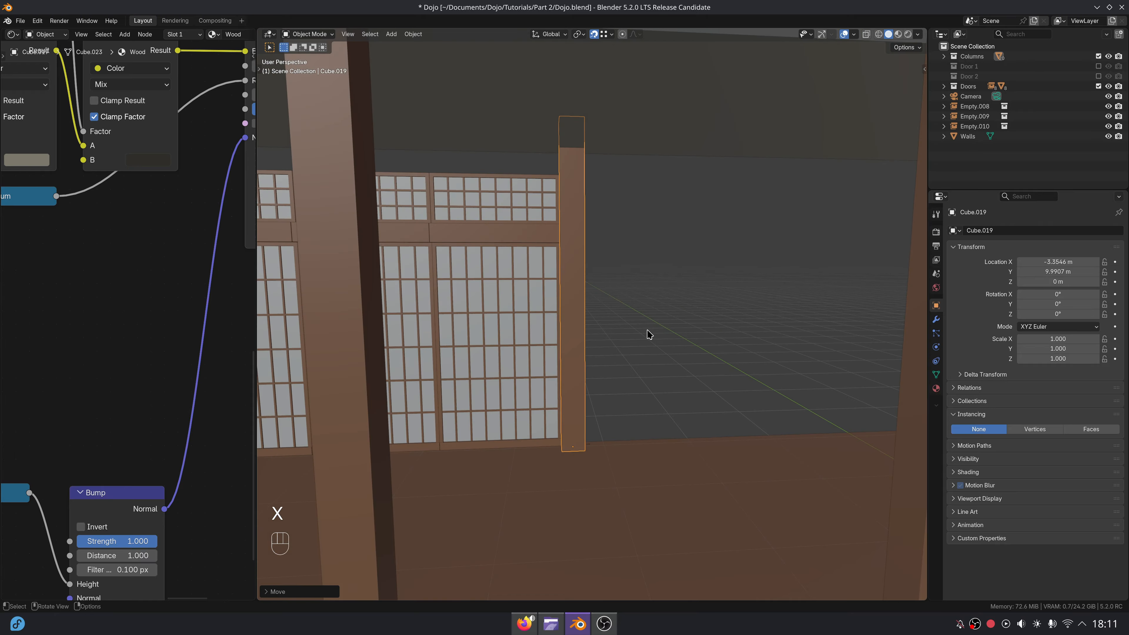
# Step: Duplicate the third Door 2 instance along X to the other side of the moved column, at about X -2.56 m
pyautogui.press('KP_7')
pyautogui.click(529, 357)
pyautogui.hotkey('shift', 'd')
pyautogui.press('x')
pyautogui.click(633, 349)
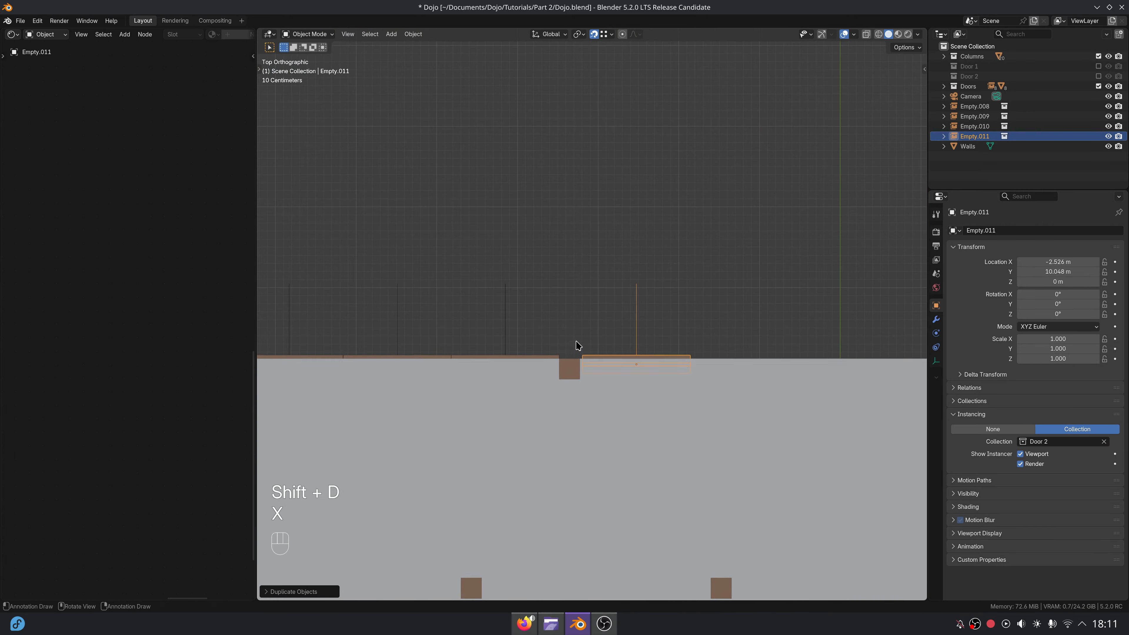
pyautogui.scroll(6, 577, 346)
pyautogui.press('g')
pyautogui.press('x')
pyautogui.click(618, 421)
# Step: Duplicate the door beside the column along X and align the copy with its edge, at about X -1.22 m
pyautogui.keyDown('shift'); pyautogui.moveTo(710, 498); pyautogui.dragTo(748, 383, button='middle'); pyautogui.keyUp('shift')
pyautogui.hotkey('shift', 'd')
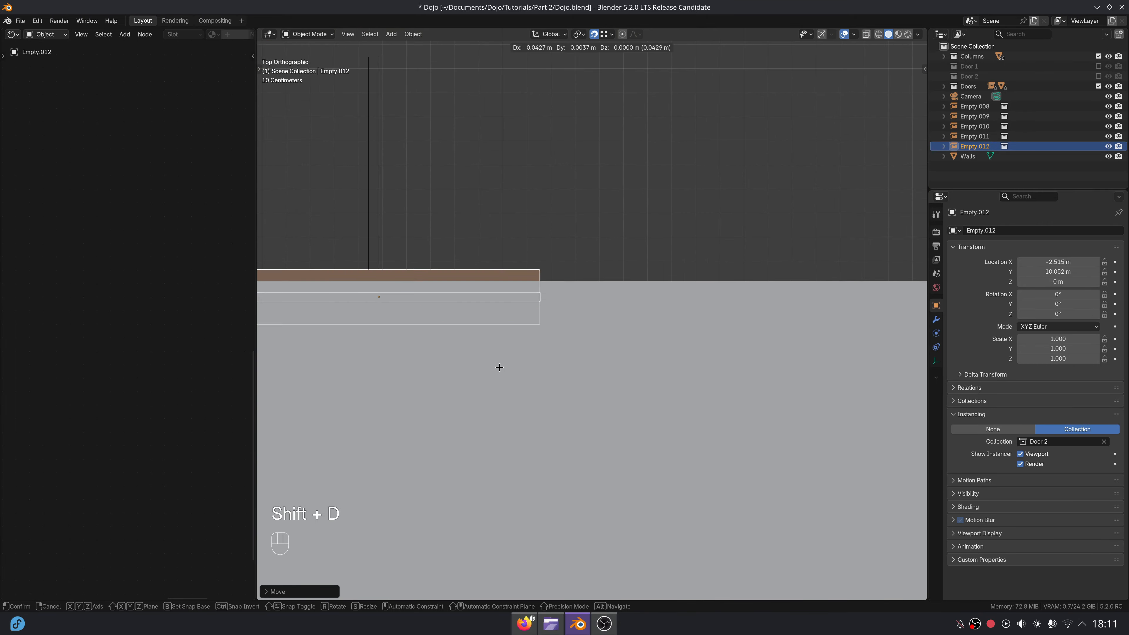
pyautogui.press('x')
pyautogui.click(758, 365)
pyautogui.press('g')
pyautogui.press('x')
pyautogui.click(732, 355)
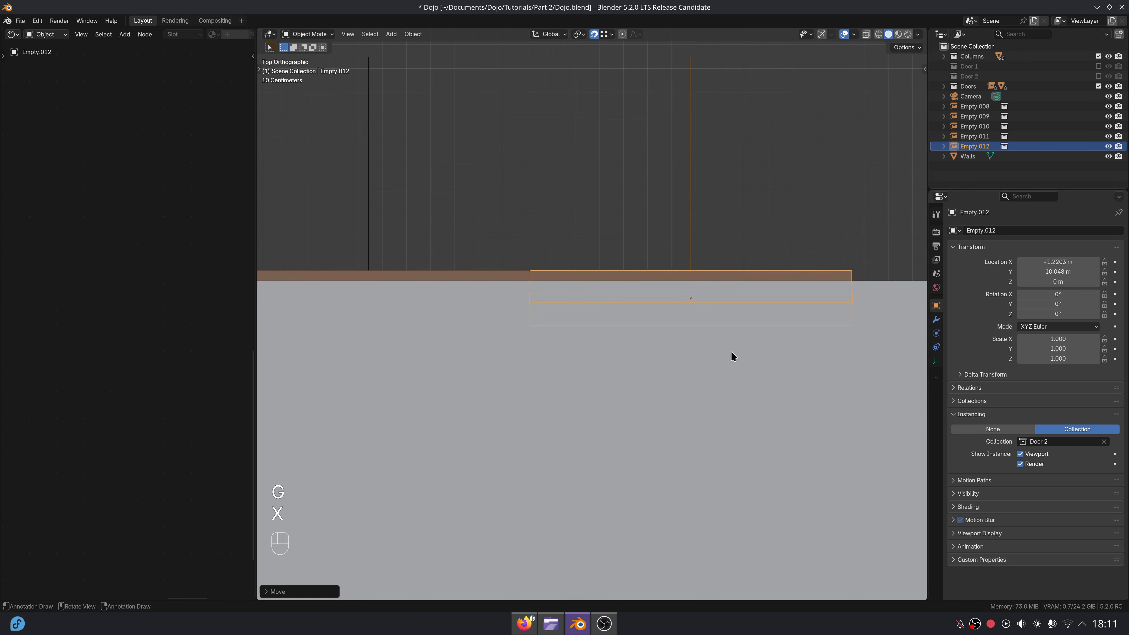
# Step: Duplicate the newest Door 2 instance along X to continue the row, at about X 0.12 m
pyautogui.keyDown('shift'); pyautogui.moveTo(732, 354); pyautogui.dragTo(409, 383, button='middle'); pyautogui.keyUp('shift')
pyautogui.hotkey('shift', 'd')
pyautogui.press('x')
pyautogui.click(752, 380)
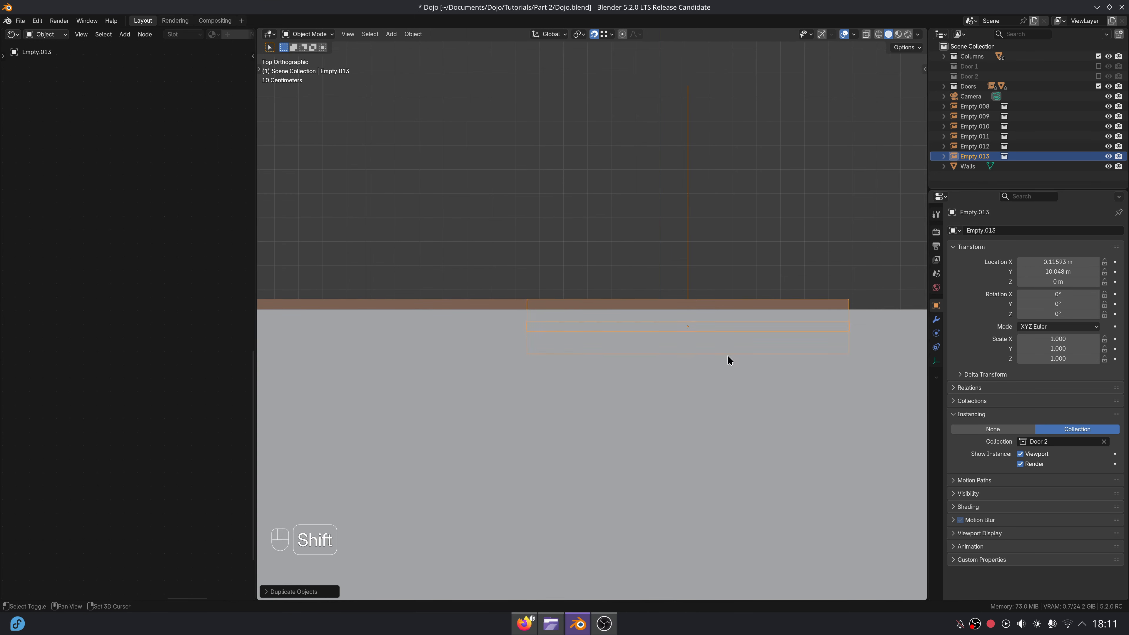
# Step: Add another Door 2 copy along X at the row's end, at about X 1.45 m
pyautogui.keyDown('shift'); pyautogui.moveTo(731, 358); pyautogui.dragTo(434, 360, button='middle'); pyautogui.keyUp('shift')
pyautogui.hotkey('shift', 'd')
pyautogui.press('x')
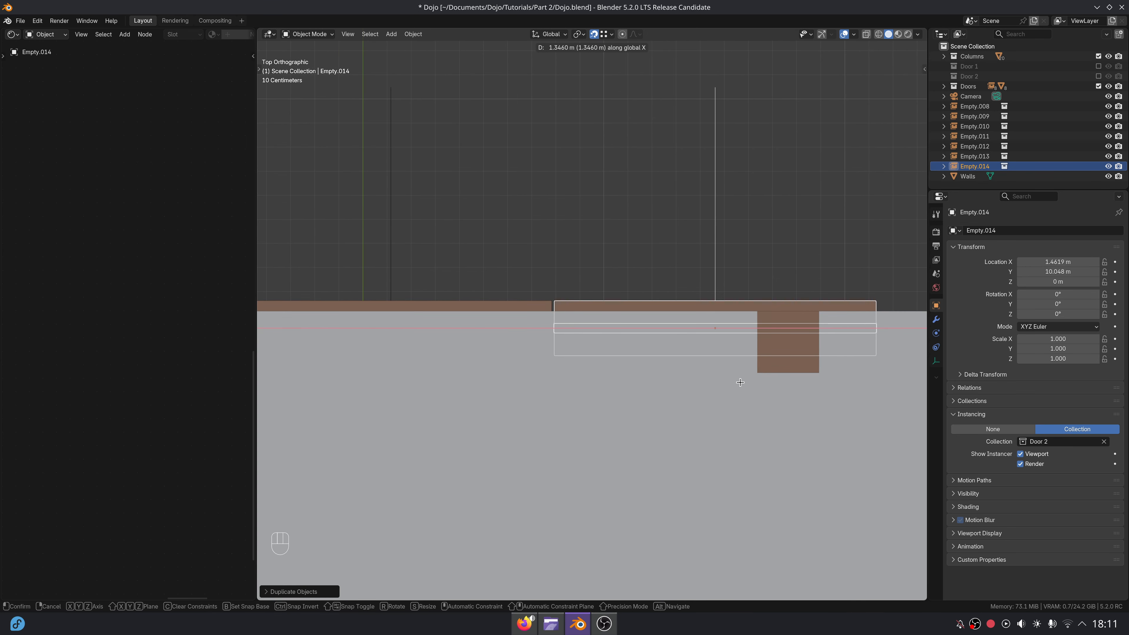
pyautogui.click(738, 383)
pyautogui.scroll(-10, 735, 383)
pyautogui.scroll(2, 680, 342)
pyautogui.keyDown('shift'); pyautogui.moveTo(660, 358); pyautogui.dragTo(568, 373, button='middle'); pyautogui.keyUp('shift')
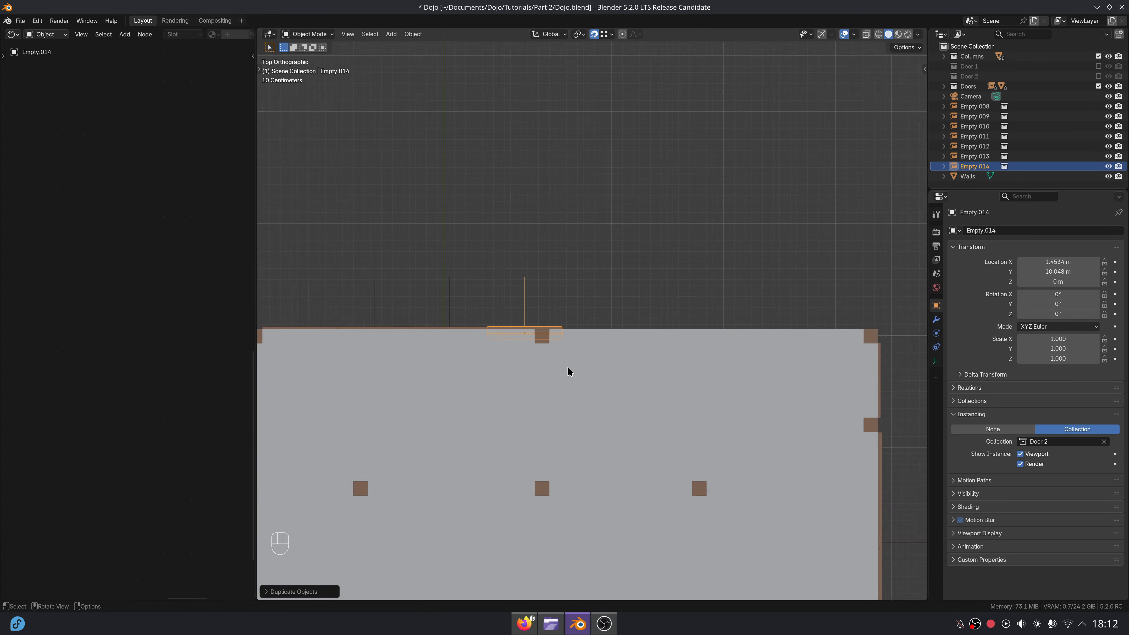
# Step: Move the column along X to the row's end and duplicate the last door to its far side, at about X 3.05 m
pyautogui.scroll(4, 562, 372)
pyautogui.click(487, 363)
pyautogui.press('g')
pyautogui.press('x')
pyautogui.click(543, 365)
pyautogui.click(522, 344)
pyautogui.hotkey('shift', 'd')
pyautogui.press('x')
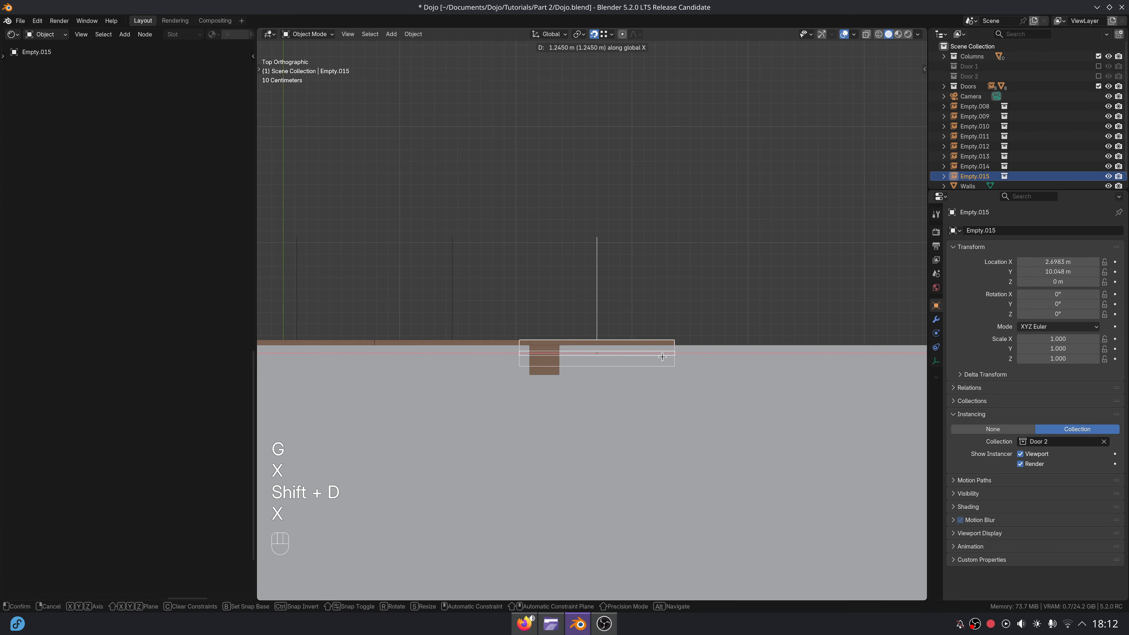
pyautogui.click(703, 358)
# Step: Duplicate the newest Door 2 instance along X, placing the copy at about X 4.38 m
pyautogui.keyDown('shift'); pyautogui.moveTo(702, 358); pyautogui.dragTo(507, 363, button='middle'); pyautogui.keyUp('shift')
pyautogui.hotkey('shift', 'd')
pyautogui.press('x')
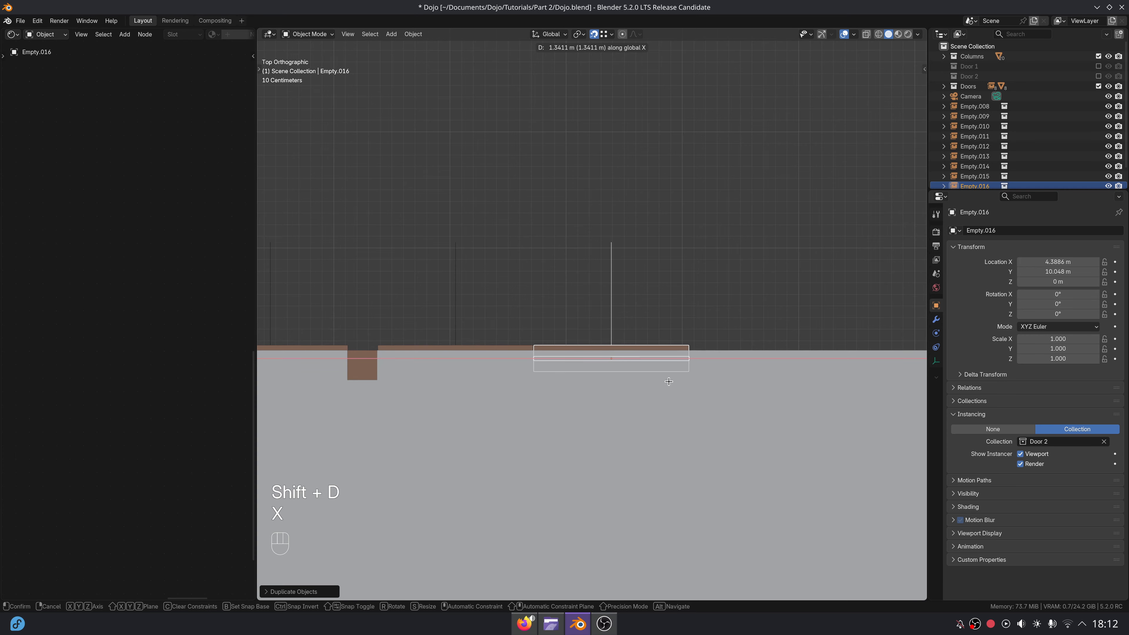
pyautogui.click(669, 381)
# Step: Shift the column along X past the last door and move the door it blocked against its neighbour, at about X 2.79 m
pyautogui.scroll(-4, 649, 364)
pyautogui.scroll(2, 629, 382)
pyautogui.keyDown('shift'); pyautogui.moveTo(514, 363); pyautogui.dragTo(621, 368, button='middle'); pyautogui.keyUp('shift')
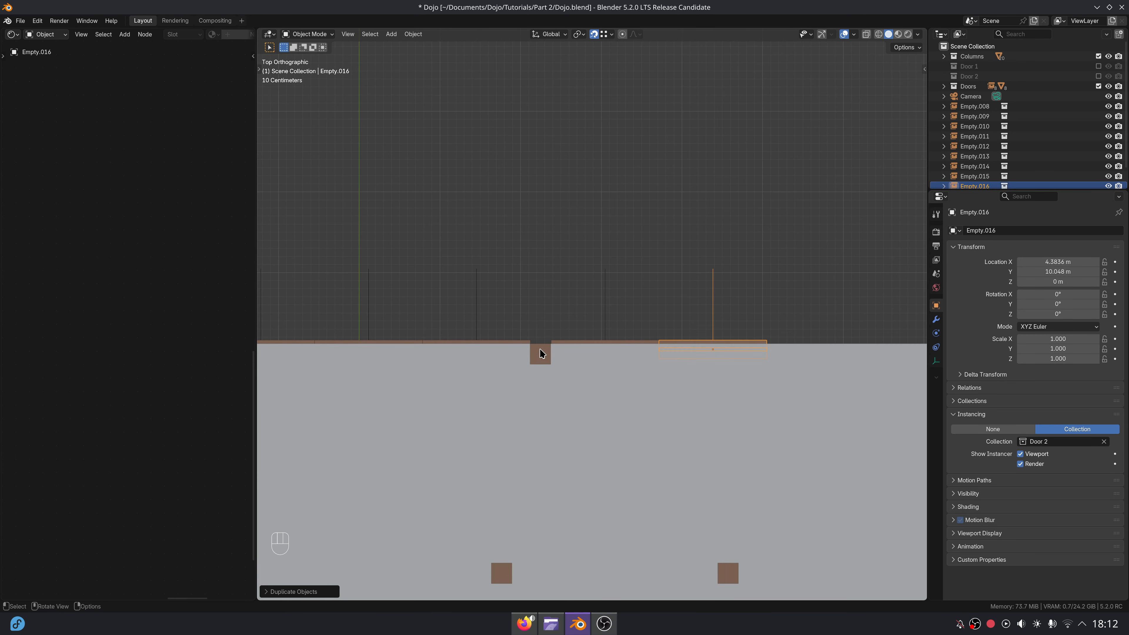
pyautogui.click(539, 349)
pyautogui.press('g')
pyautogui.press('x')
pyautogui.click(784, 393)
pyautogui.scroll(3, 554, 350)
pyautogui.click(577, 361)
pyautogui.press('g')
pyautogui.press('x')
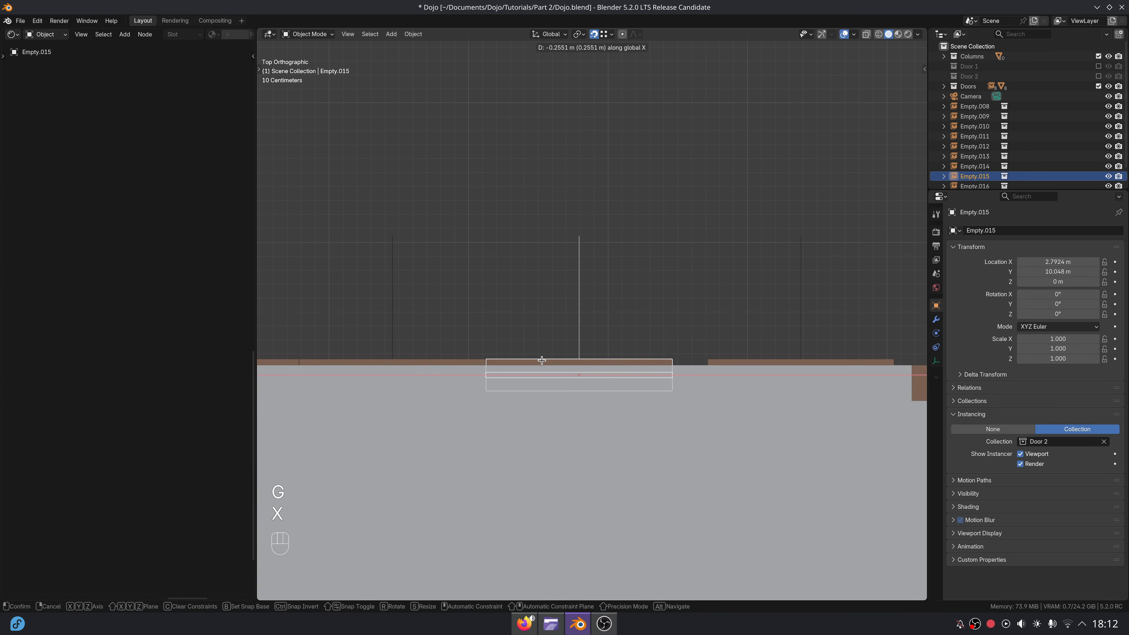
pyautogui.click(542, 361)
# Step: Move the column along X into the gap between the two doors, at about X 3.58 m
pyautogui.keyDown('shift'); pyautogui.moveTo(904, 381); pyautogui.dragTo(714, 385, button='middle'); pyautogui.keyUp('shift')
pyautogui.click(733, 386)
pyautogui.press('g')
pyautogui.press('x')
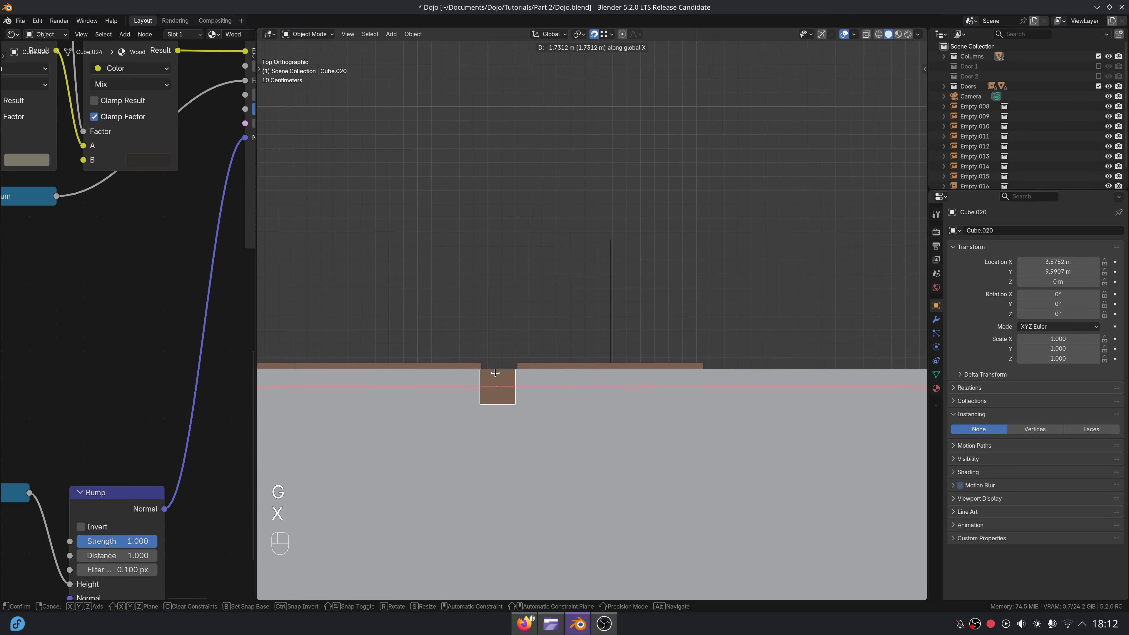
pyautogui.click(496, 373)
# Step: Duplicate the last Door 2 instance twice along X, at about X 5.72 m and beside the corner column
pyautogui.click(638, 366)
pyautogui.keyDown('shift'); pyautogui.moveTo(637, 365); pyautogui.dragTo(453, 359, button='middle'); pyautogui.keyUp('shift')
pyautogui.hotkey('shift', 'd')
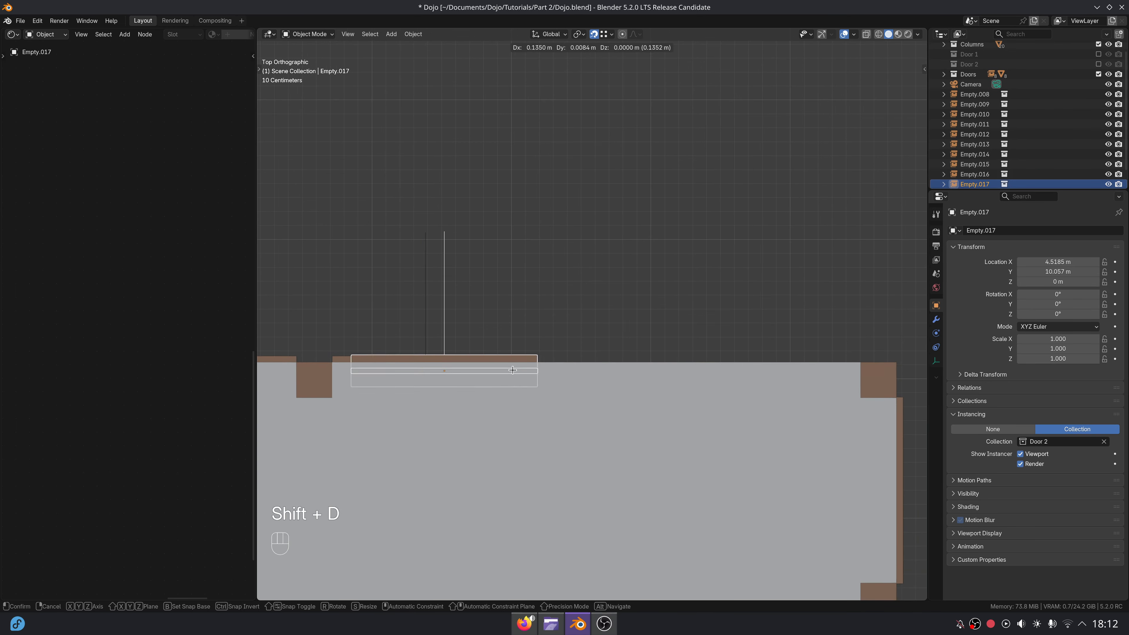
pyautogui.press('x')
pyautogui.click(682, 385)
pyautogui.hotkey('shift', 'd')
pyautogui.press('x')
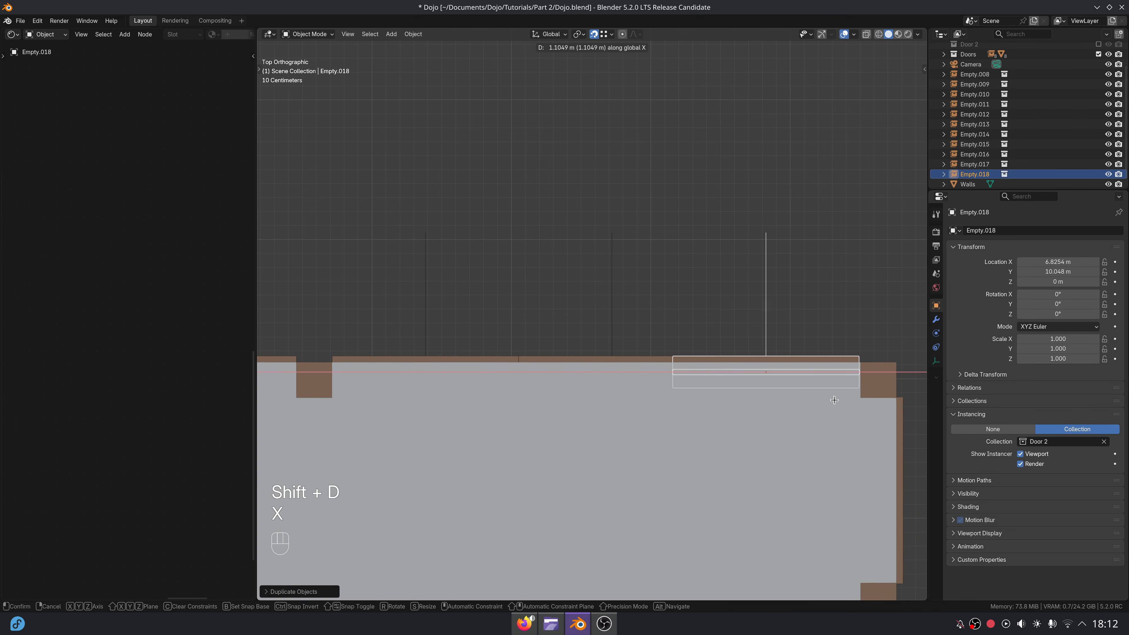
pyautogui.click(834, 414)
# Step: Narrow the corner door to about 0.77 in X scale and move it to about X 6.96 m
pyautogui.moveTo(834, 415); pyautogui.dragTo(623, 371, button='middle')
pyautogui.keyDown('shift'); pyautogui.moveTo(623, 372); pyautogui.dragTo(680, 431, button='middle'); pyautogui.keyUp('shift')
pyautogui.scroll(-3, 755, 398)
pyautogui.press('s')
pyautogui.press('x')
pyautogui.click(768, 416)
pyautogui.scroll(3, 678, 434)
pyautogui.press('g')
pyautogui.press('x')
pyautogui.click(712, 426)
# Step: Adjust the corner door's X scale to about 0.832 and position it at about X 6.945 m to fill the gap
pyautogui.press('s')
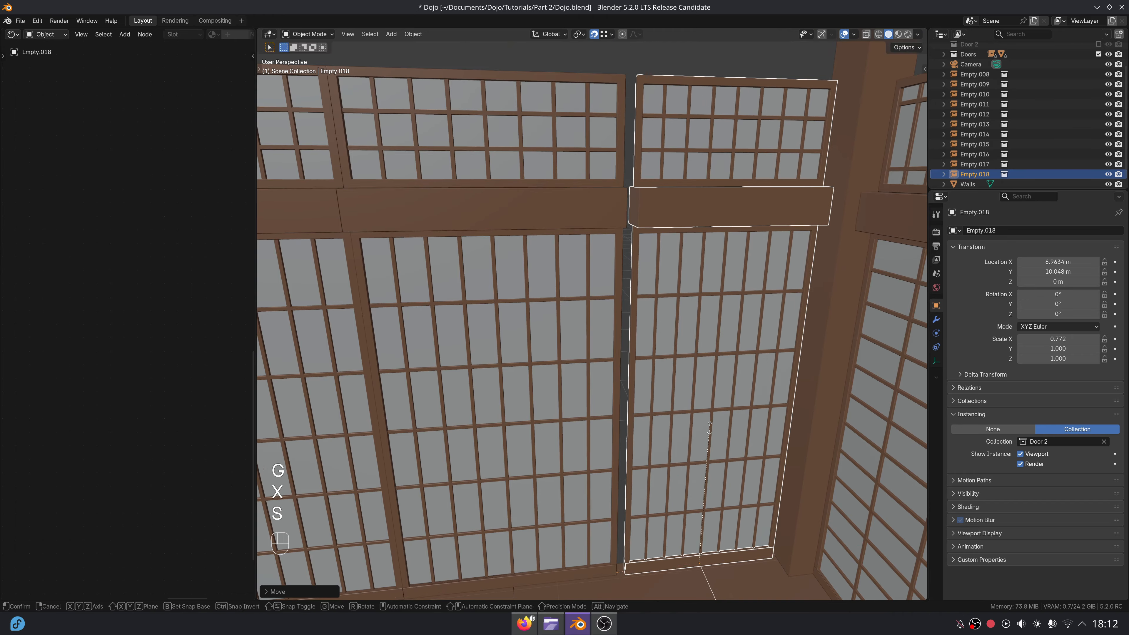
pyautogui.press('x')
pyautogui.rightClick(720, 420)
pyautogui.press('KP_7')
pyautogui.press('g')
pyautogui.press('x')
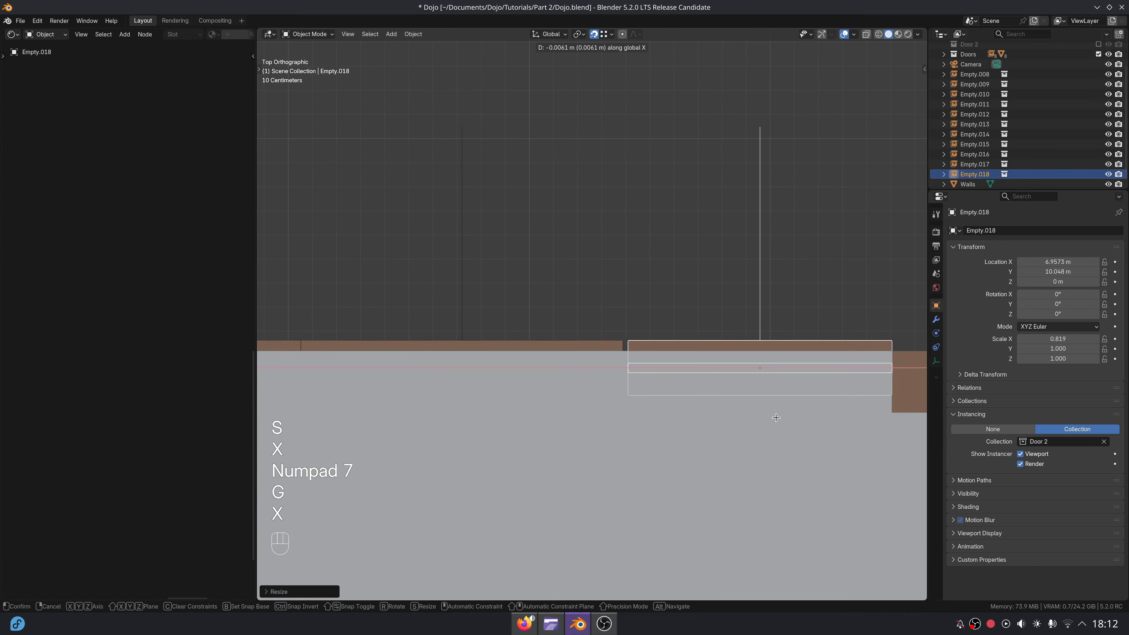
pyautogui.click(775, 422)
pyautogui.press('s')
pyautogui.press('x')
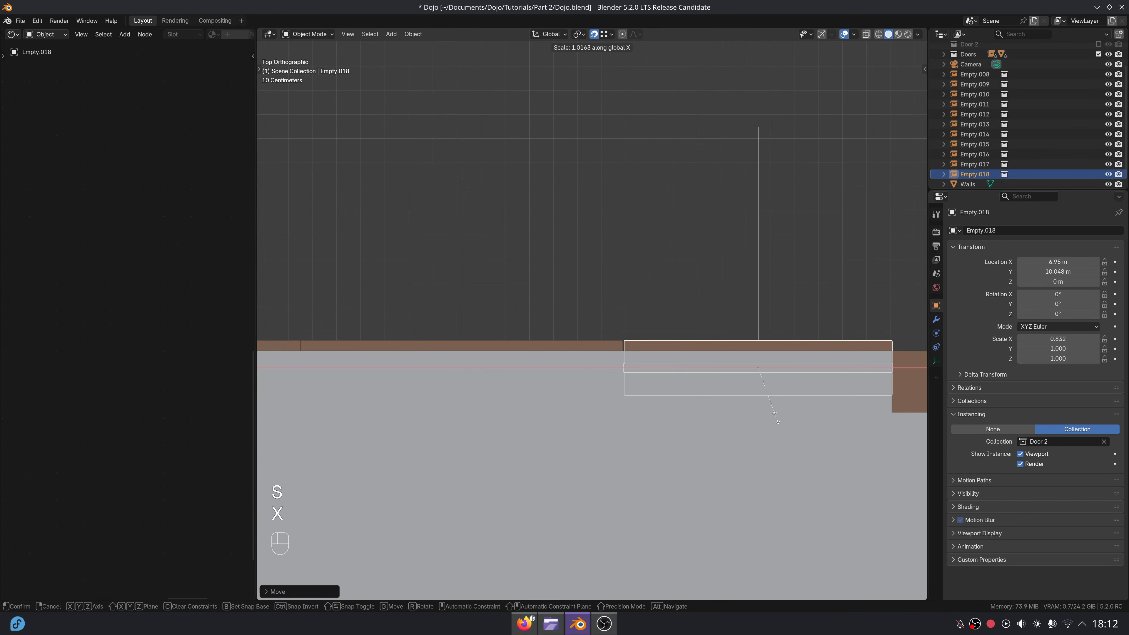
pyautogui.press('g')
pyautogui.press('x')
pyautogui.click(775, 418)
# Step: Deselect everything and widen the 3D viewport to show the whole dojo interior
pyautogui.moveTo(775, 419); pyautogui.dragTo(667, 360, button='middle')
pyautogui.scroll(-5, 733, 397)
pyautogui.keyDown('shift'); pyautogui.moveTo(667, 360); pyautogui.dragTo(616, 392, button='middle'); pyautogui.keyUp('shift')
pyautogui.scroll(-3, 623, 382)
pyautogui.hotkey('alt', 'a')
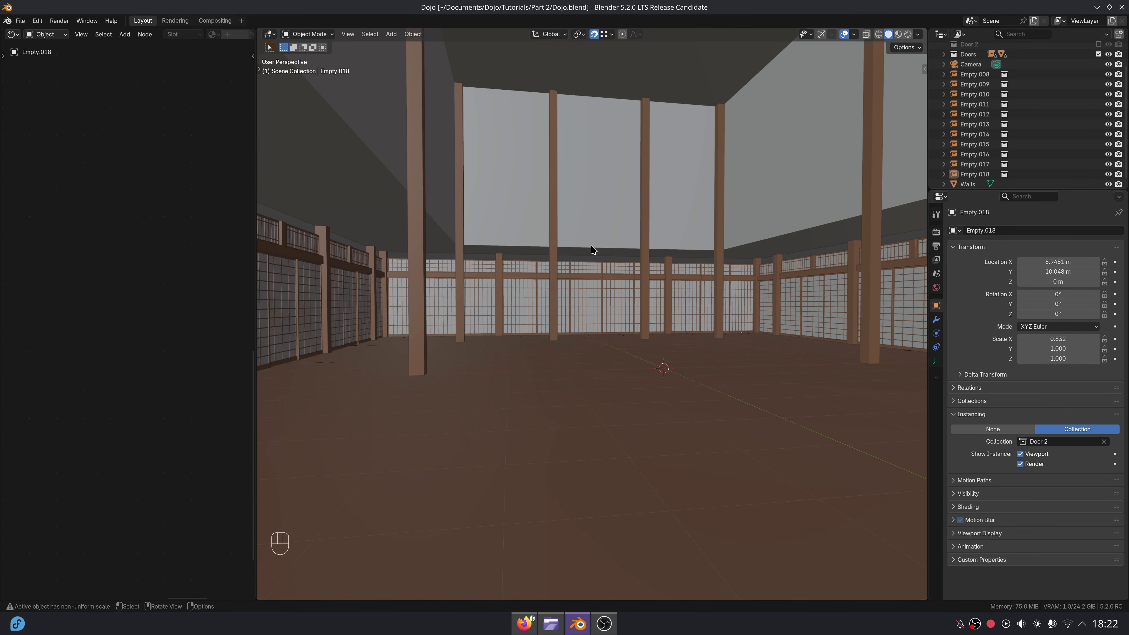
pyautogui.moveTo(256, 276); pyautogui.dragTo(180, 276)
pyautogui.scroll(3, 1021, 113)
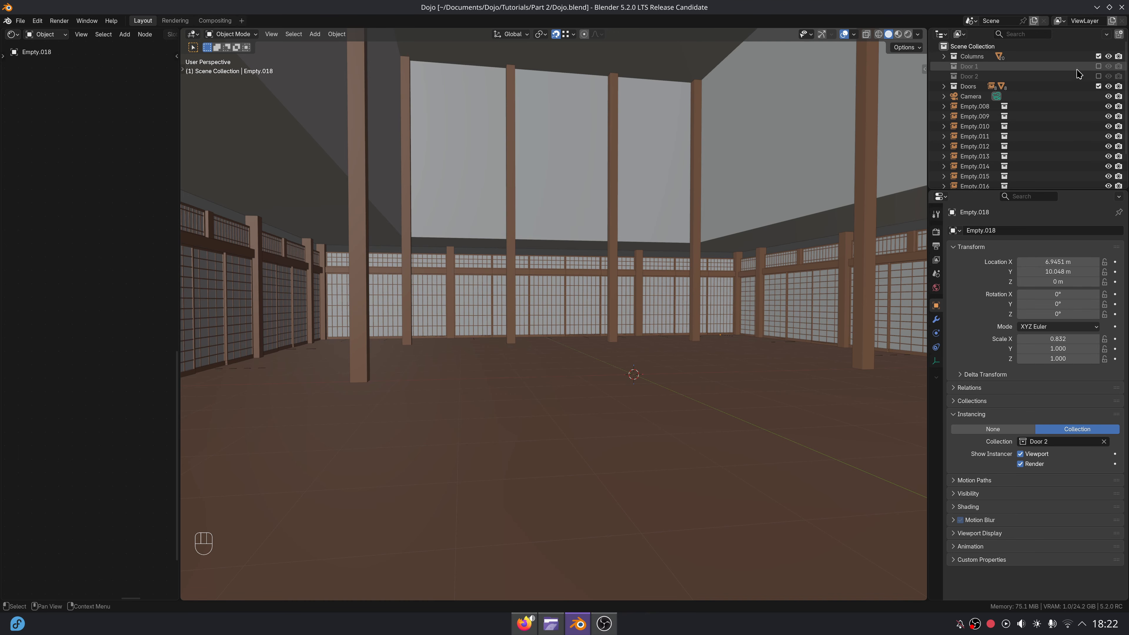
# Step: Show the Door 1 collection, select its horizontal crossbeam, and frame it in Material Preview shading
pyautogui.click(1098, 66)
pyautogui.click(685, 301)
pyautogui.click(632, 238)
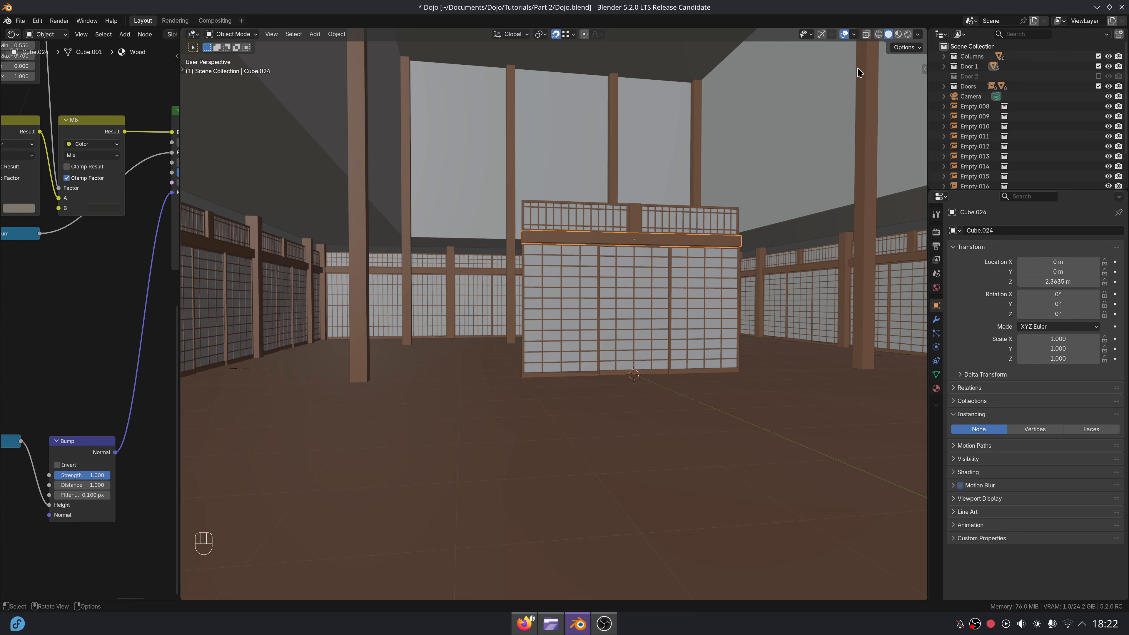
pyautogui.click(898, 34)
pyautogui.scroll(3, 727, 206)
pyautogui.press('KP_Decimal')
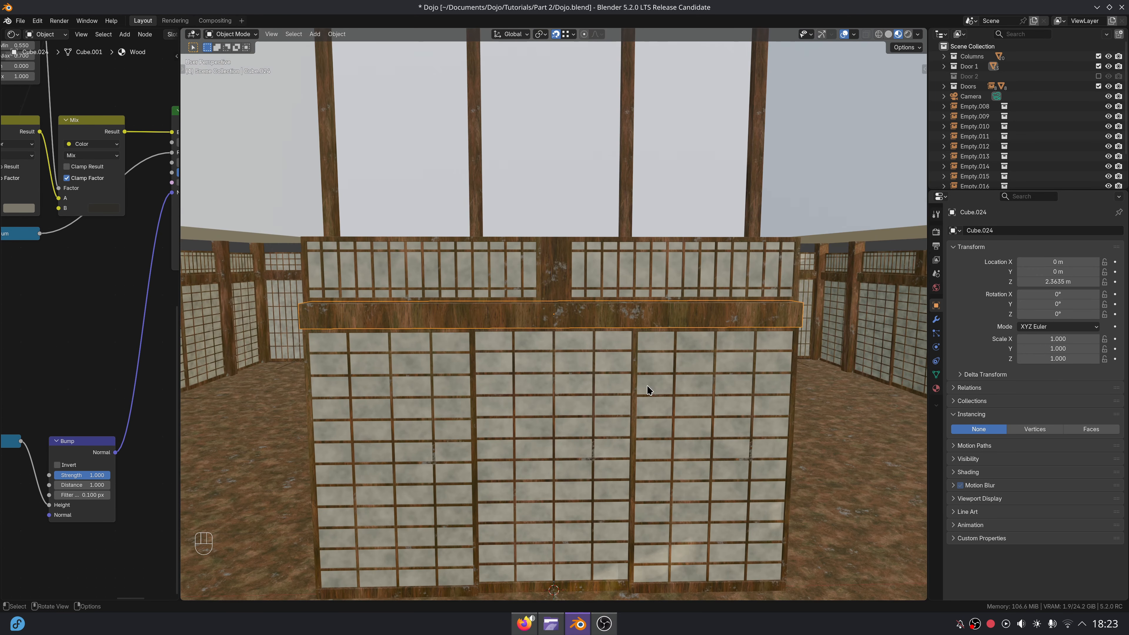
# Step: Rotate Door 1's crossbeam 90° about the Y axis
pyautogui.write('ry')
pyautogui.write('90')
pyautogui.click(648, 385)
pyautogui.moveTo(649, 385); pyautogui.dragTo(582, 407, button='middle')
# Step: Scale the crossbeam's whole mesh down along Z in Edit Mode to roughly the gap between Door 1's upper and lower panels
pyautogui.press('Tab')
pyautogui.press('a')
pyautogui.press('s')
pyautogui.press('z')
pyautogui.click(620, 358)
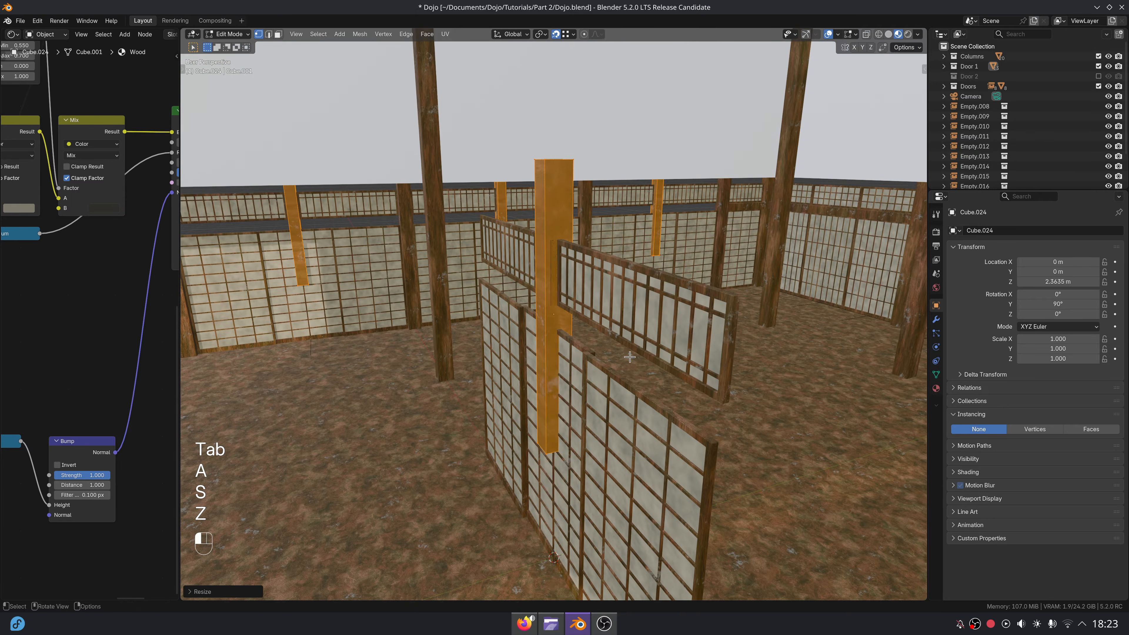
pyautogui.press('s')
pyautogui.press('z')
pyautogui.click(628, 348)
pyautogui.scroll(3, 634, 351)
pyautogui.scroll(2, 634, 351)
pyautogui.press('s')
pyautogui.press('z')
pyautogui.click(640, 385)
# Step: Fine-tune the crossbeam mesh's Z scale so it exactly fills the gap between the upper and lower panels
pyautogui.scroll(2, 647, 390)
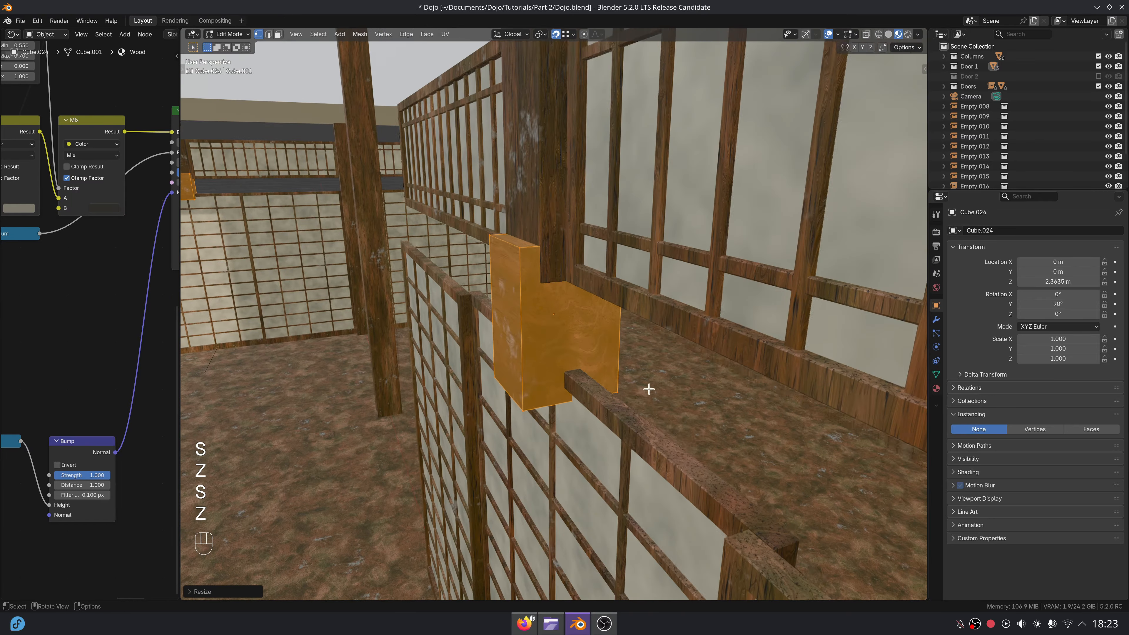
pyautogui.press('s')
pyautogui.press('z')
pyautogui.click(624, 388)
pyautogui.moveTo(625, 396); pyautogui.dragTo(653, 384, button='middle')
pyautogui.scroll(2, 676, 395)
pyautogui.press('s')
pyautogui.press('z')
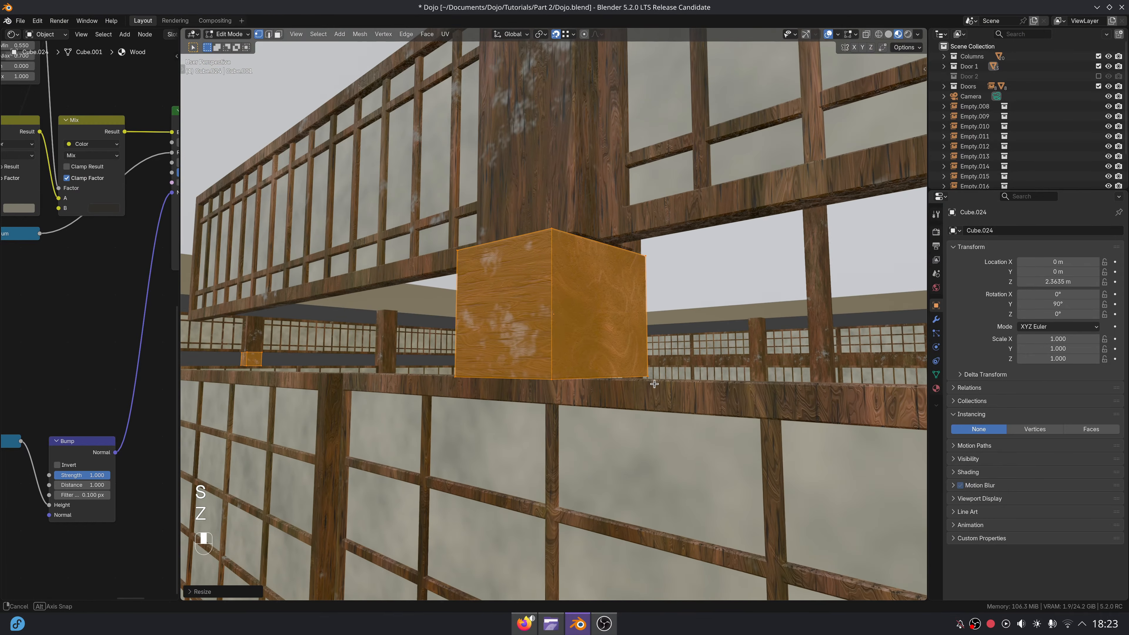
pyautogui.click(653, 384)
# Step: Stretch the crossbeam mesh along X to the full width of Door 1, checking the end in front view
pyautogui.scroll(-8, 653, 384)
pyautogui.press('s')
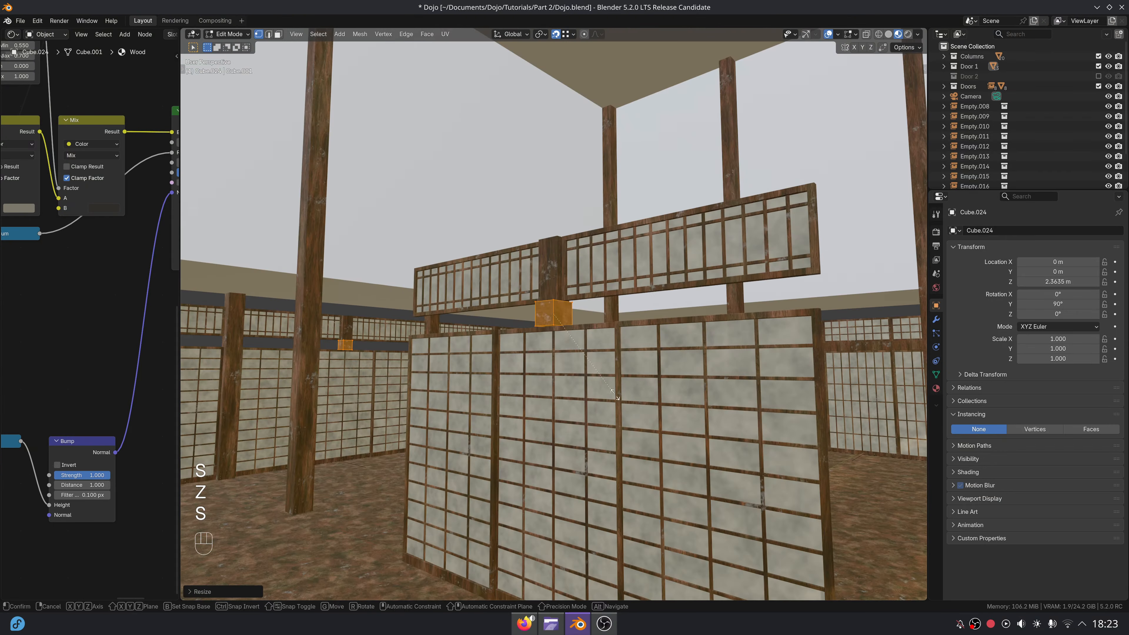
pyautogui.press('x')
pyautogui.click(765, 438)
pyautogui.press('s')
pyautogui.press('x')
pyautogui.click(826, 477)
pyautogui.press('s')
pyautogui.press('x')
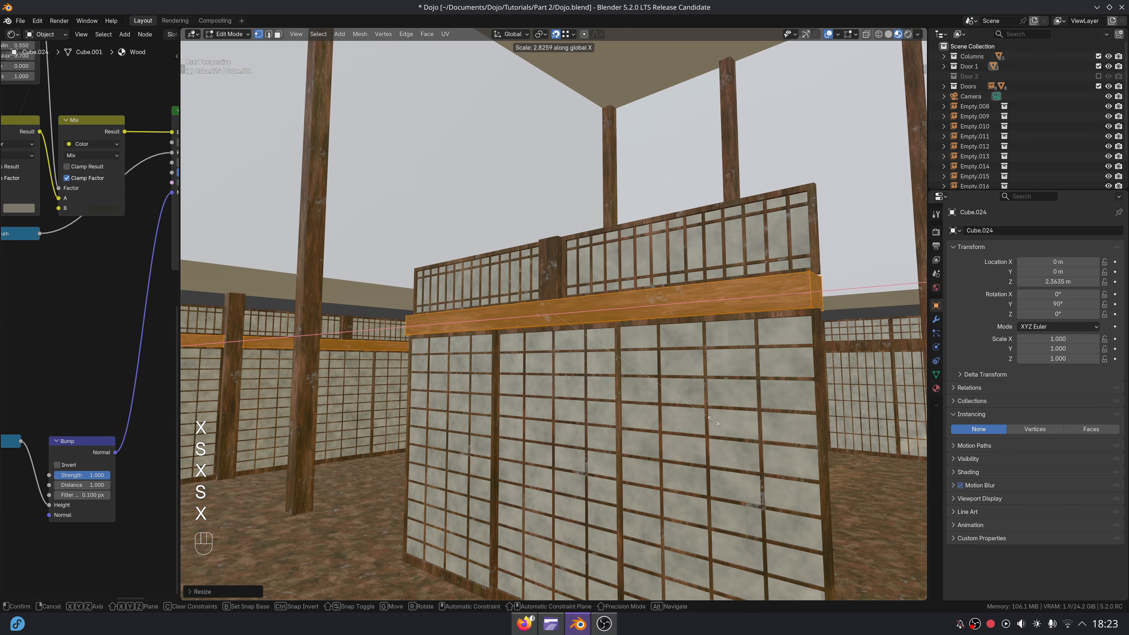
pyautogui.press('KP_1')
pyautogui.scroll(5, 755, 409)
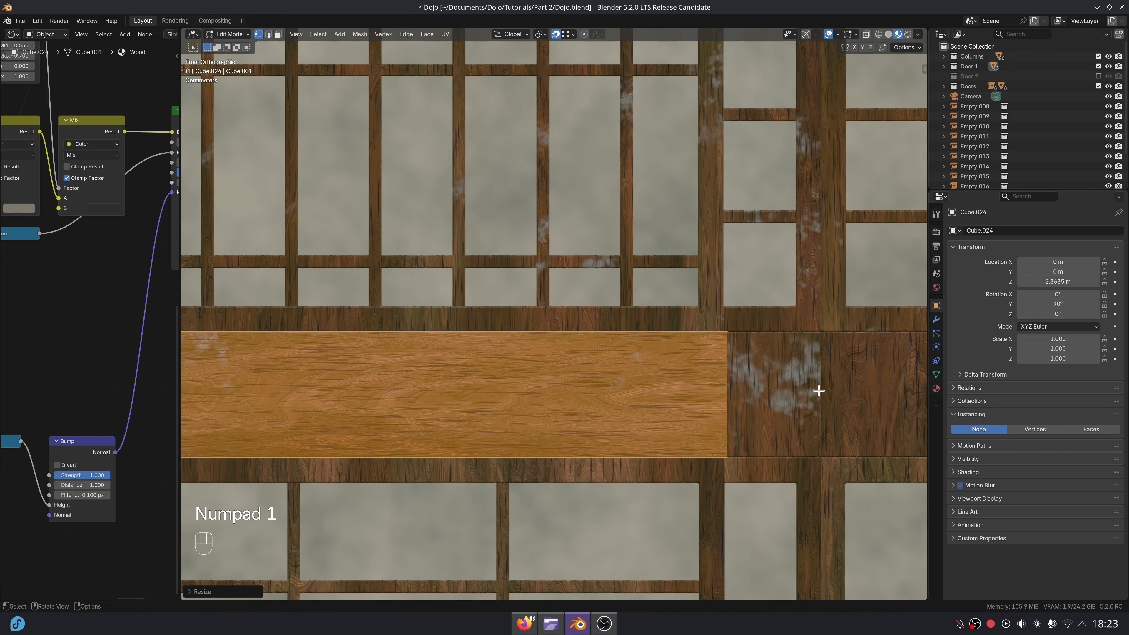
pyautogui.scroll(-6, 785, 343)
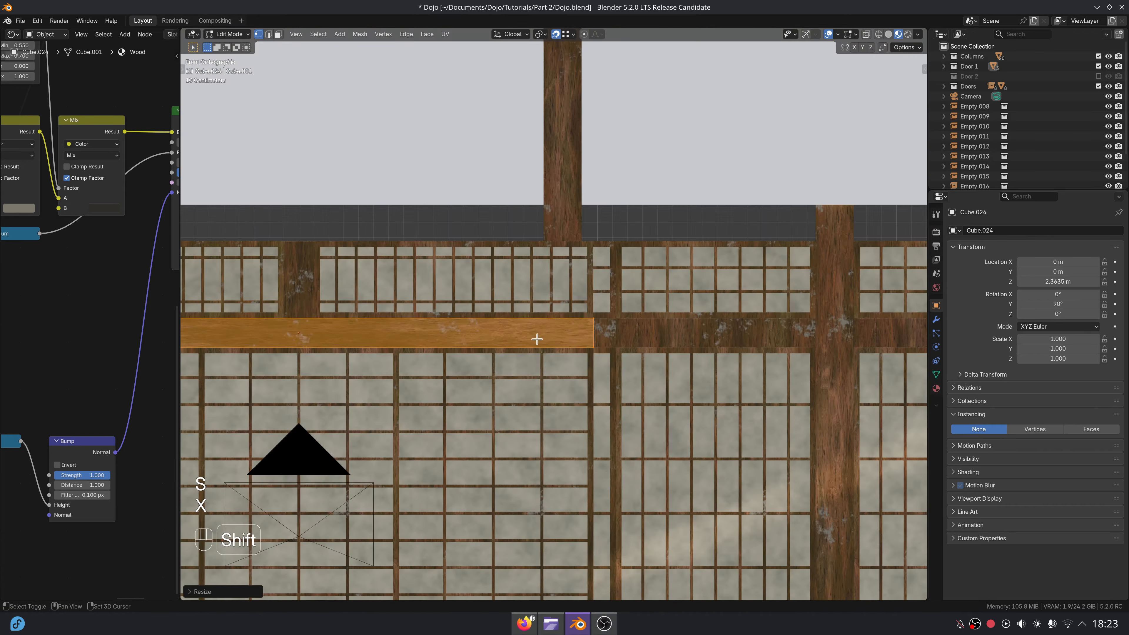
pyautogui.press('Tab')
pyautogui.moveTo(701, 336); pyautogui.dragTo(801, 342, button='middle')
pyautogui.press('s')
pyautogui.rightClick(773, 340)
# Step: Fine-tune the crossbeam mesh's length along X in Edit Mode and return to Object Mode
pyautogui.press('Tab')
pyautogui.press('s')
pyautogui.press('x')
pyautogui.press('Tab')
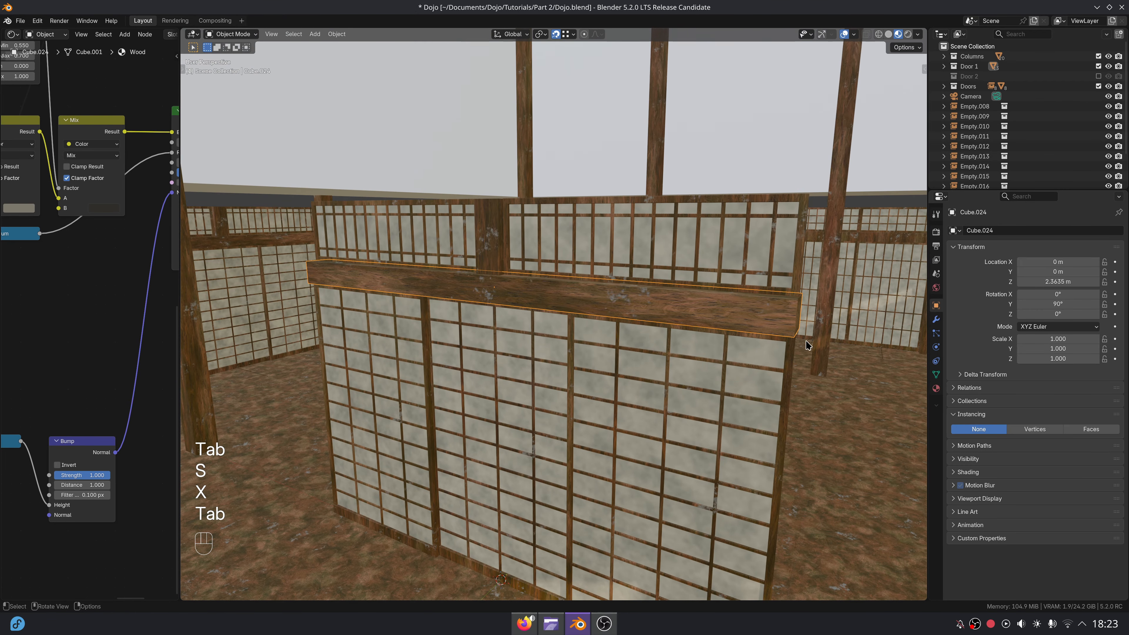
# Step: Hide the Door 1 collection, show Door 2, and select Door 2's crossbeam
pyautogui.keyDown('shift'); pyautogui.moveTo(579, 189); pyautogui.dragTo(1097, 67, button='middle'); pyautogui.keyUp('shift')
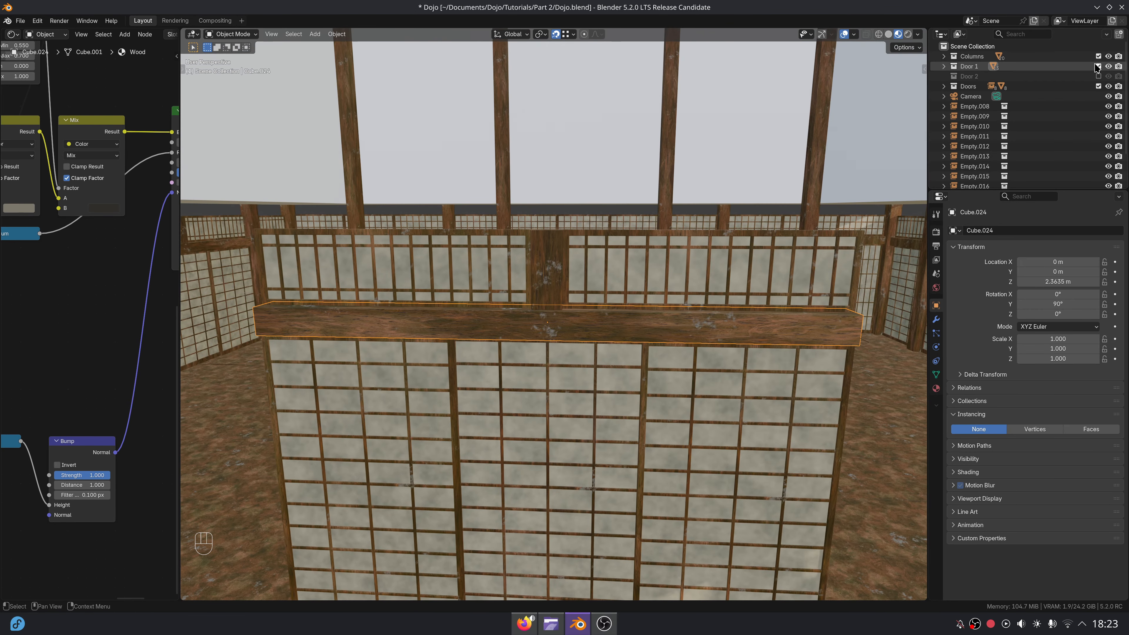
pyautogui.click(1098, 66)
pyautogui.click(1099, 76)
pyautogui.click(557, 328)
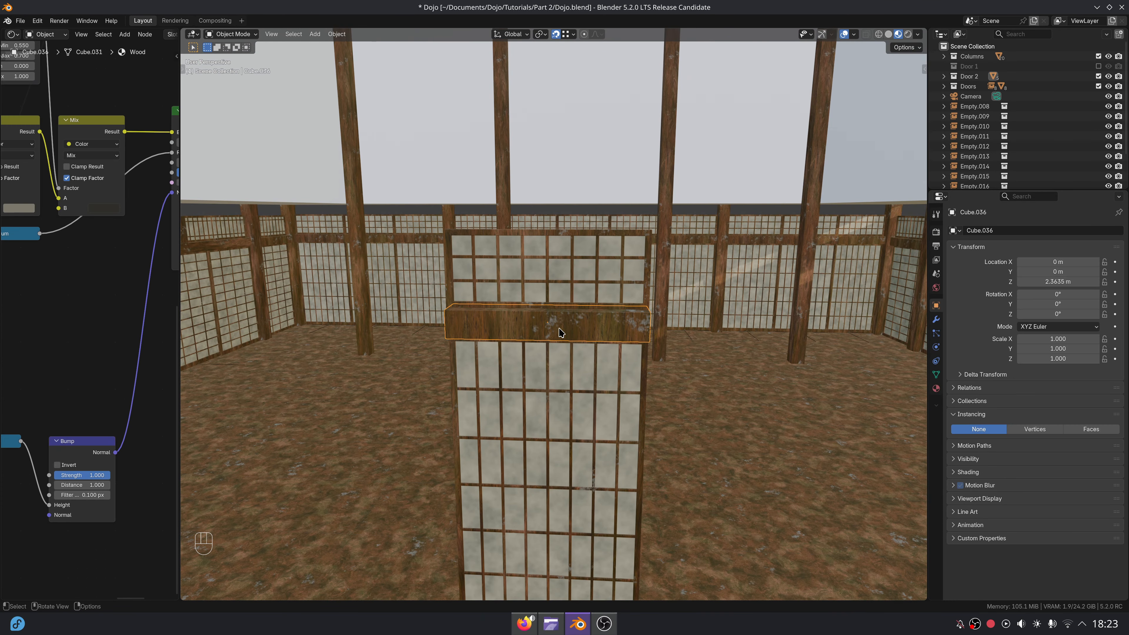
pyautogui.moveTo(556, 328); pyautogui.dragTo(705, 345, button='middle')
pyautogui.press('Tab')
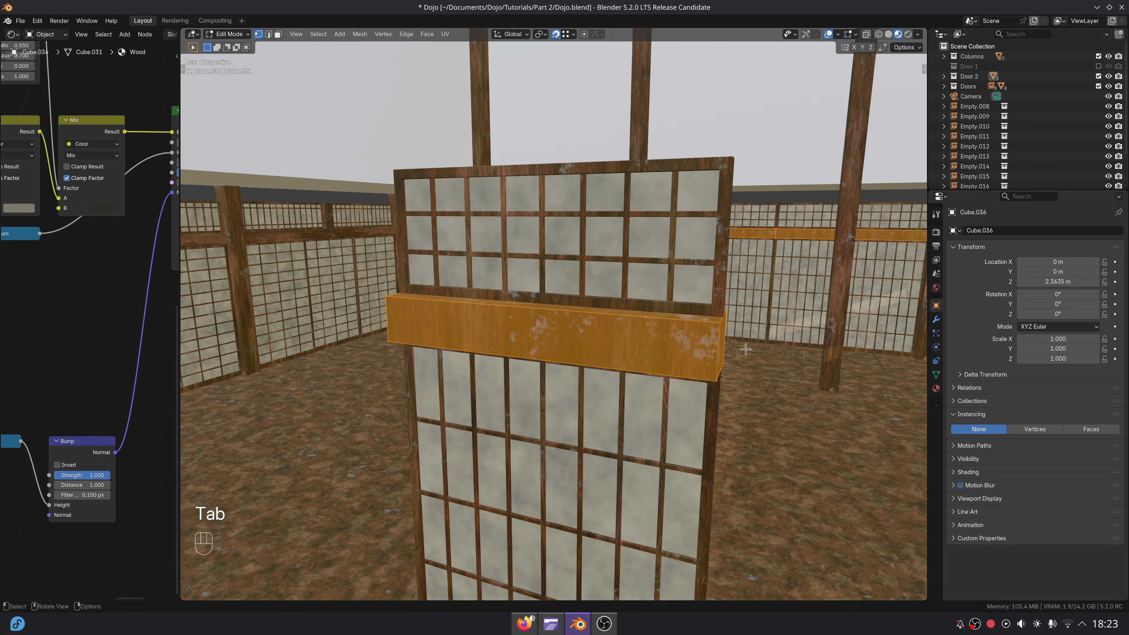
pyautogui.press('Tab')
pyautogui.press('r')
pyautogui.press('9')
pyautogui.press('0')
pyautogui.rightClick(745, 353)
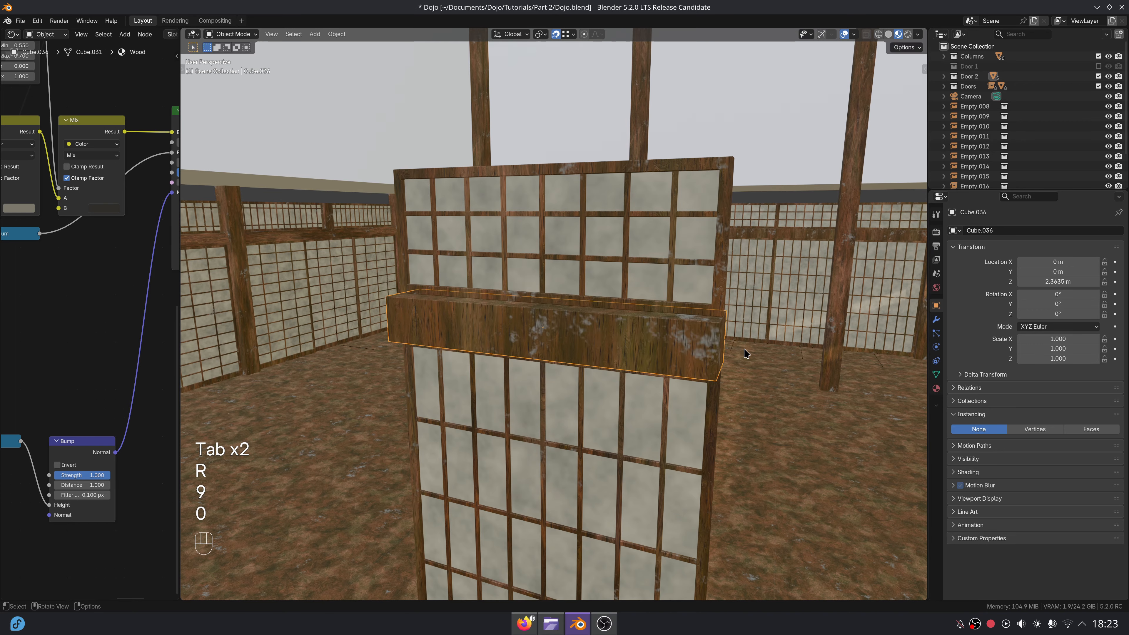
# Step: Rotate Door 2's crossbeam 90° about Y and select its whole mesh in Edit Mode
pyautogui.press('r')
pyautogui.press('y')
pyautogui.press('9')
pyautogui.press('0')
pyautogui.press('Tab')
pyautogui.press('a')
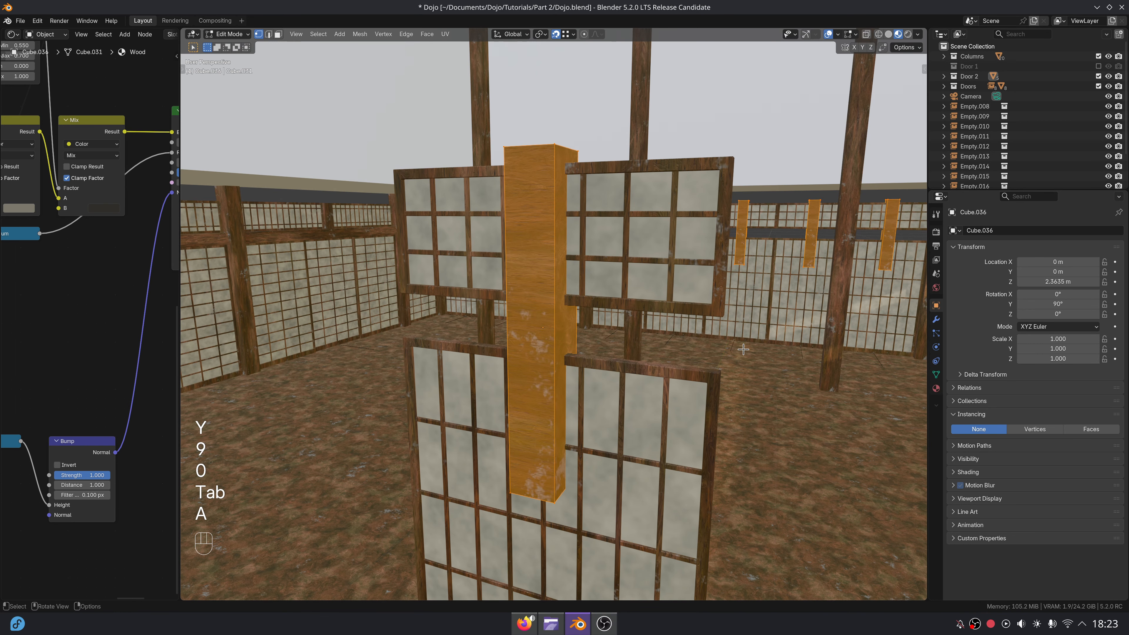
# Step: Scale Door 2's crossbeam mesh down along Z to fit the gap between the upper and lower panels
pyautogui.press('s')
pyautogui.press('z')
pyautogui.click(626, 351)
pyautogui.press('s')
pyautogui.press('z')
pyautogui.click(662, 351)
pyautogui.scroll(3, 662, 350)
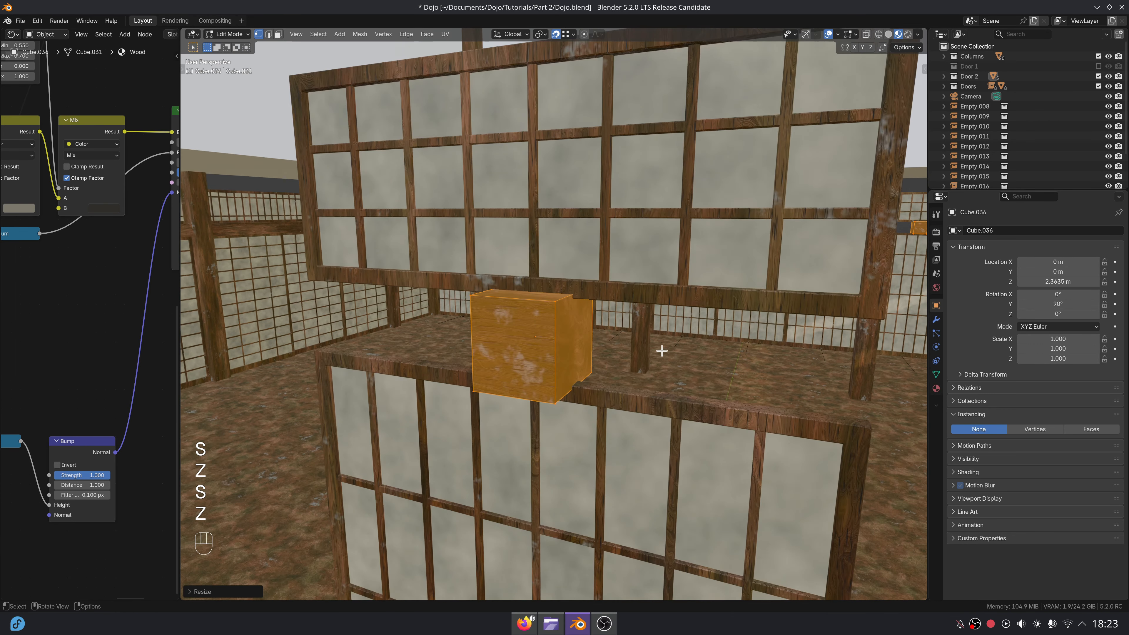
pyautogui.scroll(2, 662, 351)
pyautogui.press('s')
pyautogui.press('z')
pyautogui.click(647, 360)
# Step: Stretch Door 2's crossbeam mesh along X until it spans the door's width
pyautogui.scroll(-6, 646, 360)
pyautogui.press('s')
pyautogui.press('x')
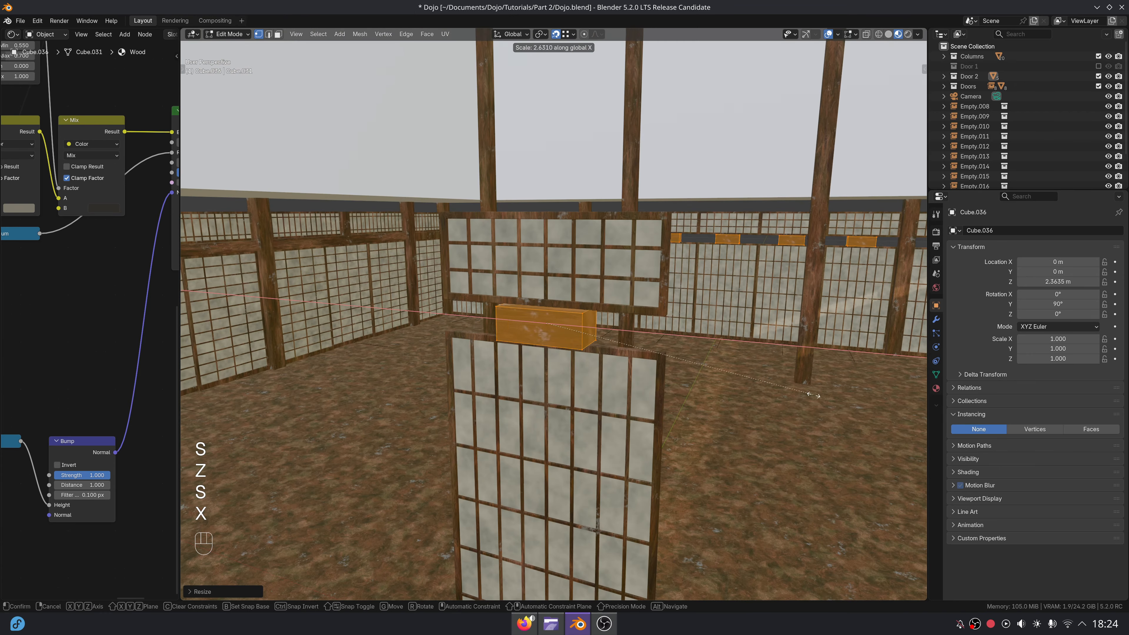
pyautogui.rightClick(813, 395)
pyautogui.press('s')
pyautogui.press('x')
pyautogui.click(691, 384)
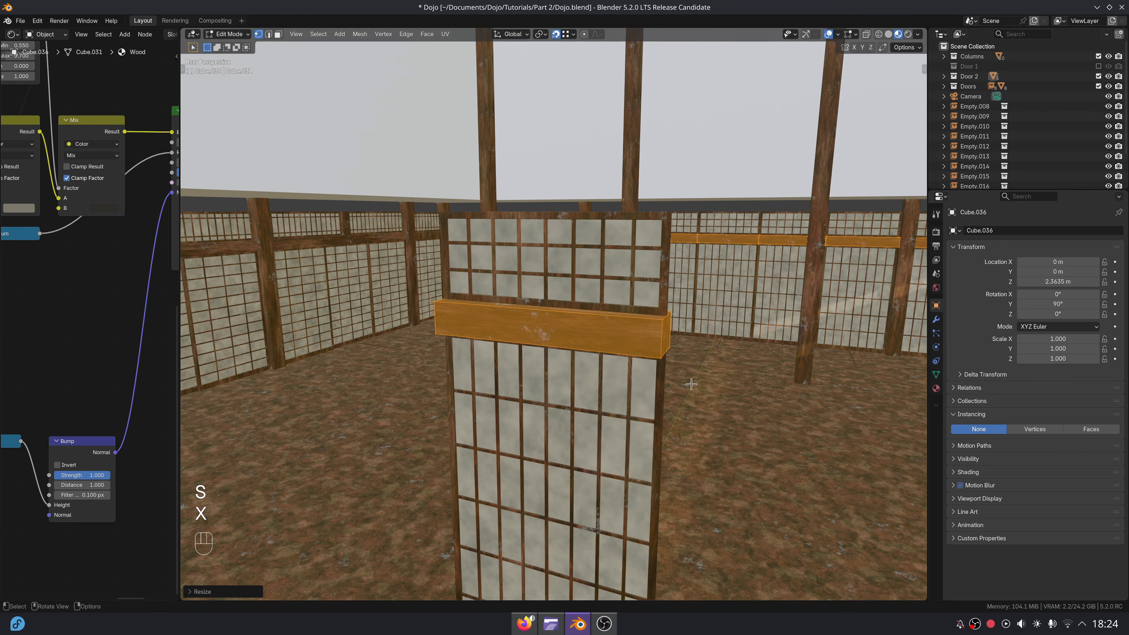
# Step: Fine-tune the length of Door 2's crossbeam mesh along X to match the door frame, and return to Object Mode
pyautogui.moveTo(759, 378); pyautogui.dragTo(728, 373, button='middle')
pyautogui.scroll(5, 729, 373)
pyautogui.press('s')
pyautogui.press('x')
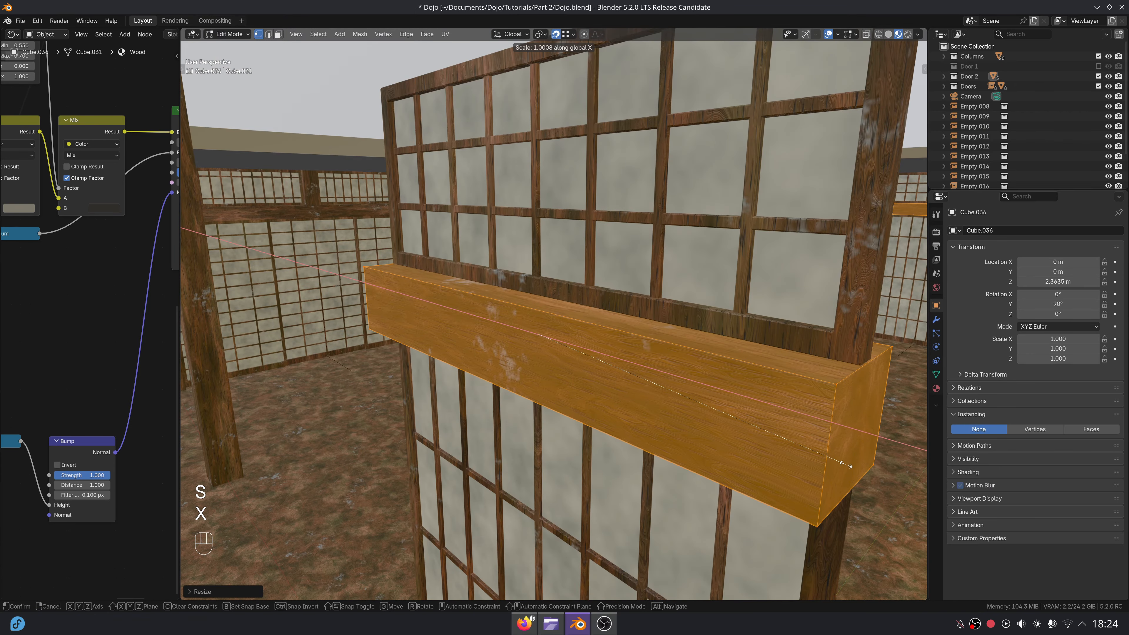
pyautogui.click(844, 463)
pyautogui.press('Tab')
# Step: Exclude the Door 2 collection from the view layer and switch the viewport to Solid shading
pyautogui.scroll(-5, 801, 418)
pyautogui.moveTo(801, 418); pyautogui.dragTo(864, 406, button='middle')
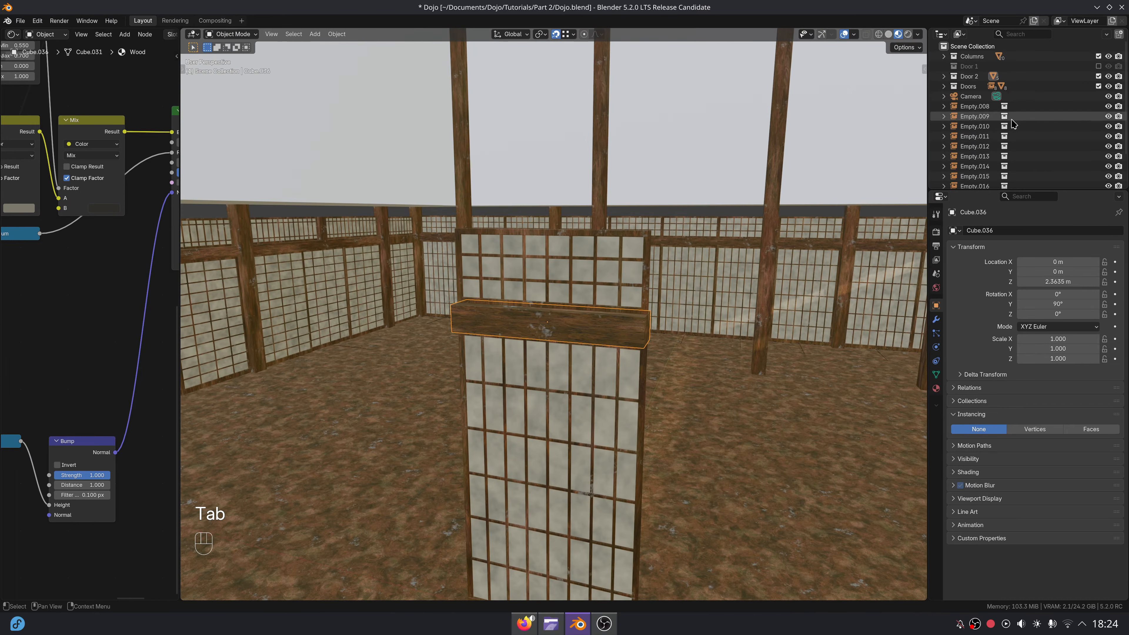
pyautogui.click(1098, 77)
pyautogui.moveTo(711, 391); pyautogui.dragTo(694, 432, button='middle')
pyautogui.scroll(-3, 685, 441)
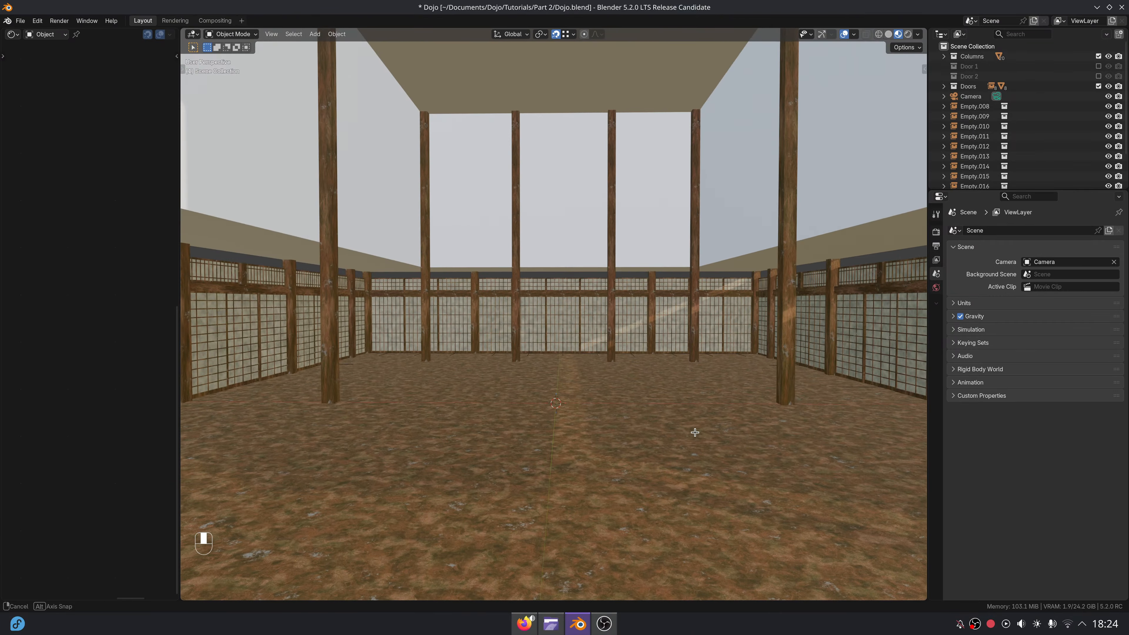
pyautogui.click(888, 34)
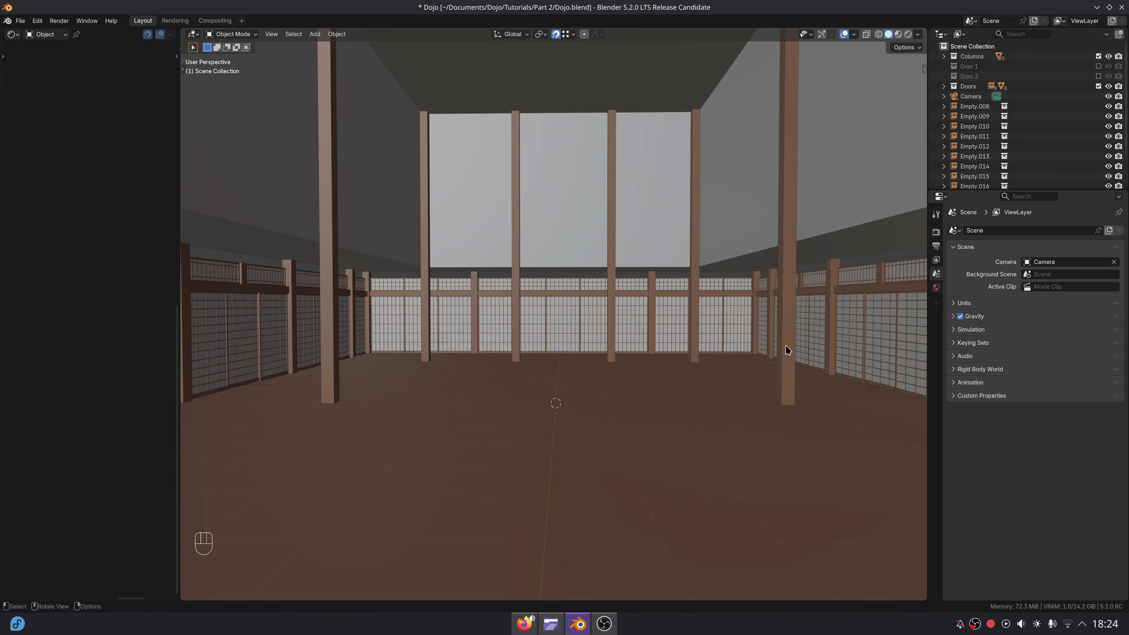